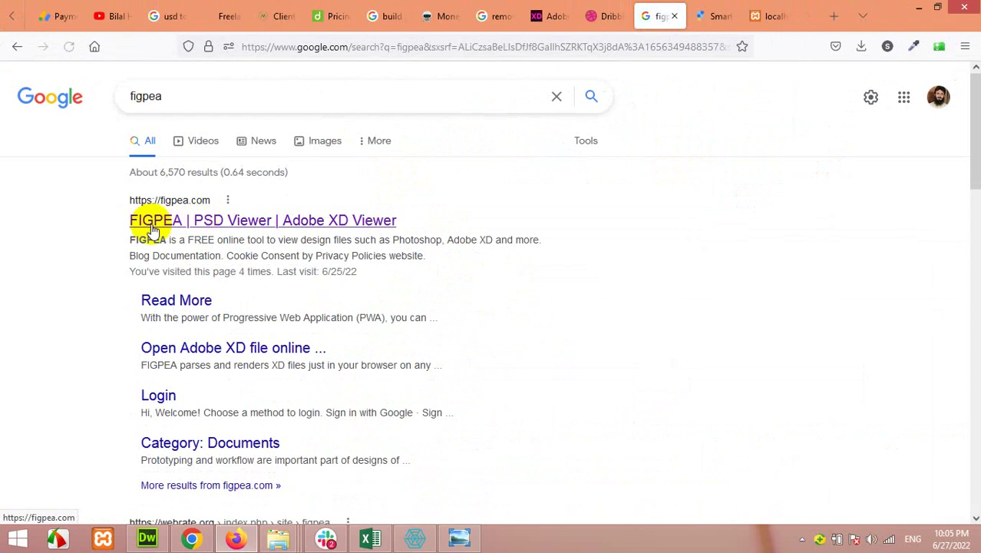
# Step: Open the FIGPEA site from the search results and load the Coworking.xd file from the coworking folder
pyautogui.click(298, 222)
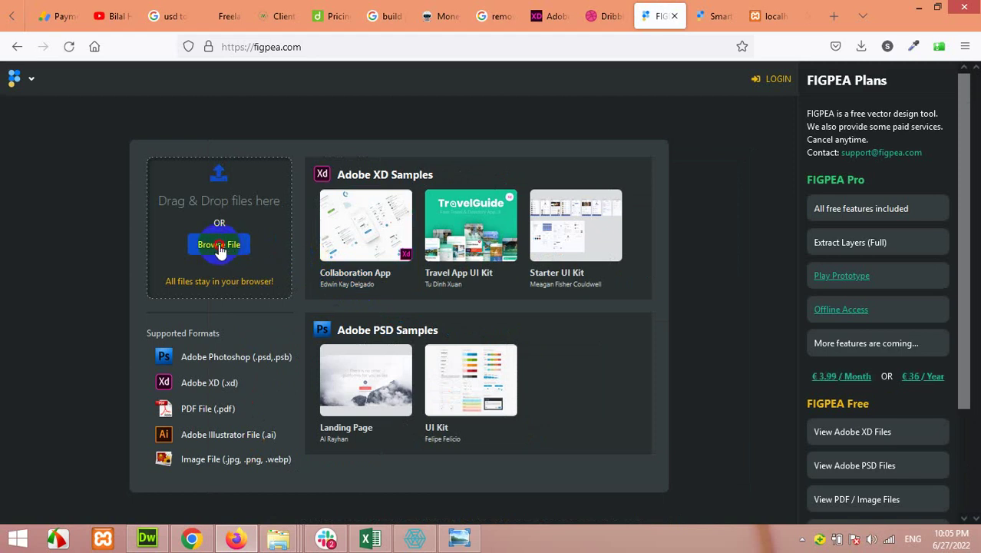
pyautogui.click(220, 245)
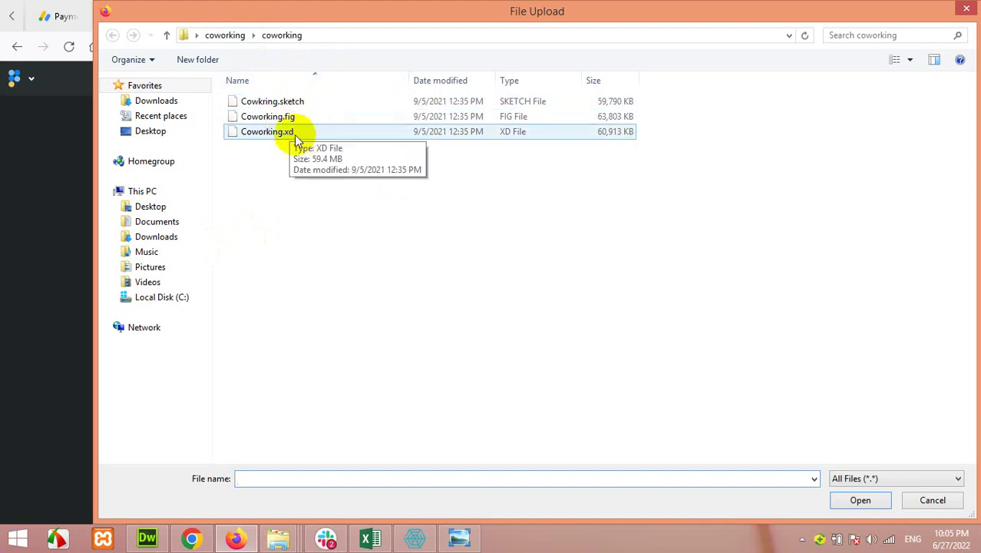
pyautogui.doubleClick(323, 142)
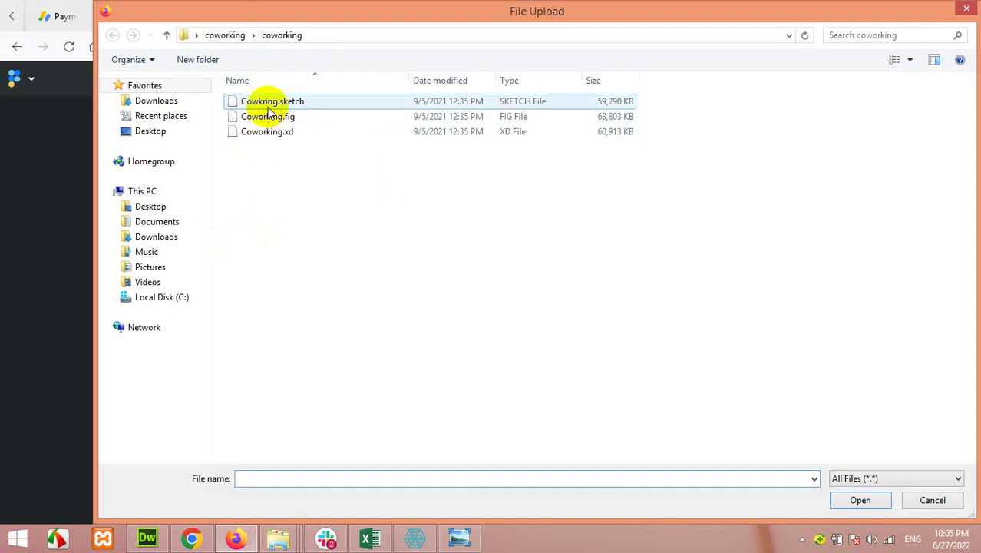
pyautogui.doubleClick(264, 133)
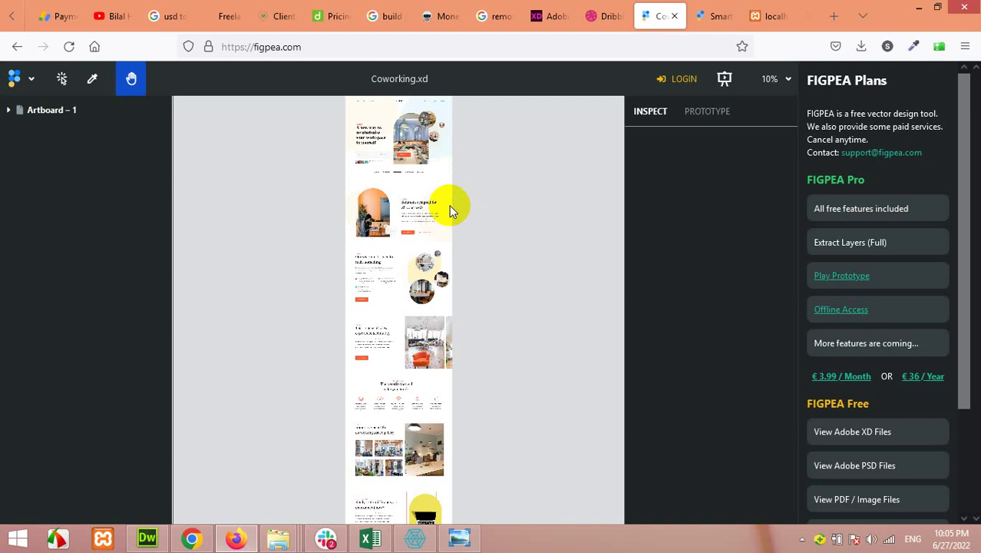
# Step: Examine the Coworking.xd artboard at 40% zoom, from its middle sections up to the header and hero section
pyautogui.scroll(8, 449, 207)
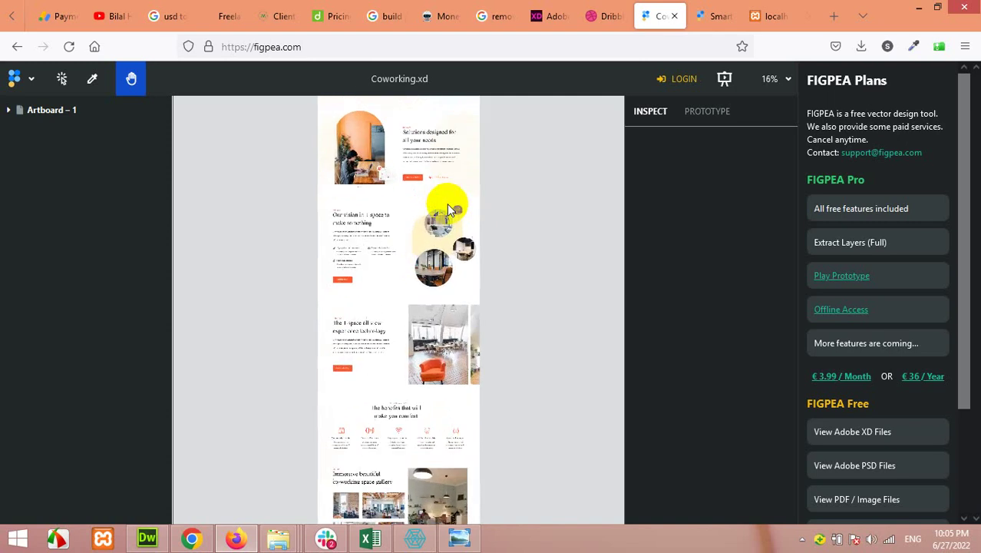
pyautogui.scroll(2, 449, 209)
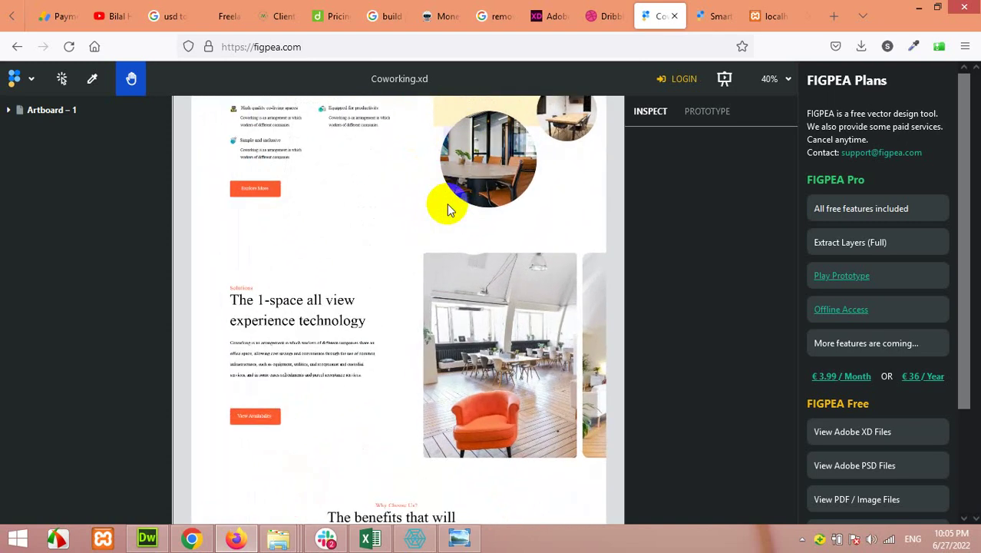
pyautogui.scroll(1, 448, 209)
pyautogui.scroll(-1, 447, 204)
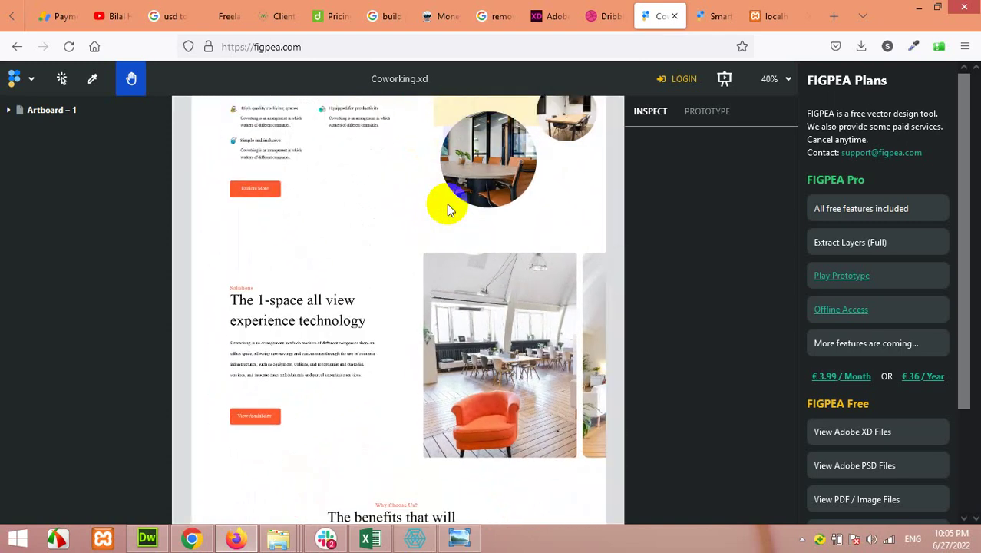
pyautogui.scroll(6, 397, 306)
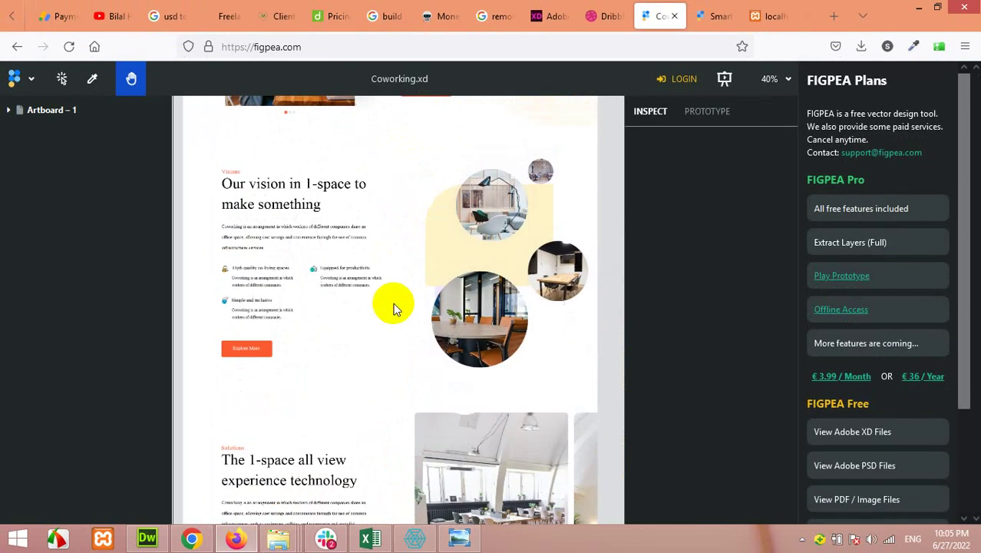
pyautogui.scroll(4, 396, 307)
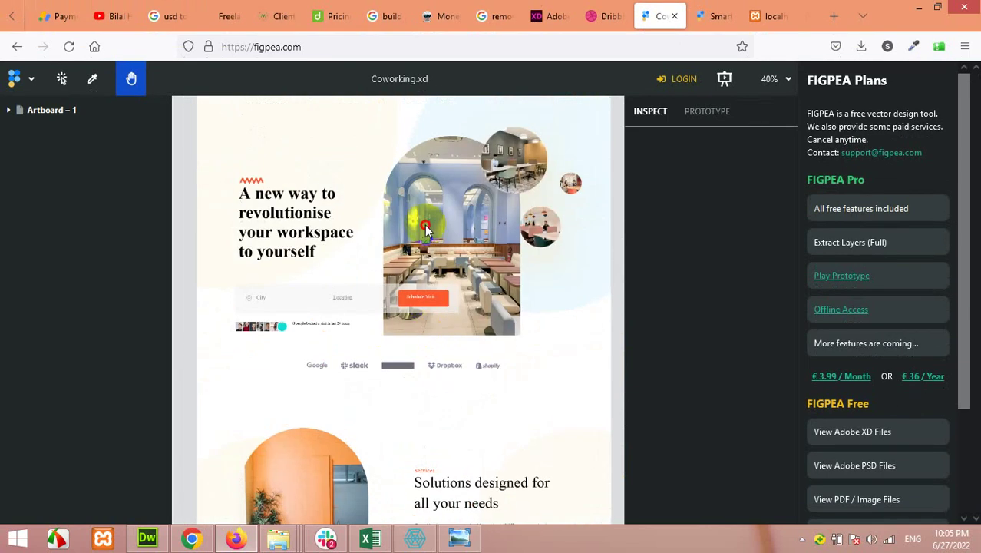
pyautogui.moveTo(419, 223); pyautogui.dragTo(421, 197)
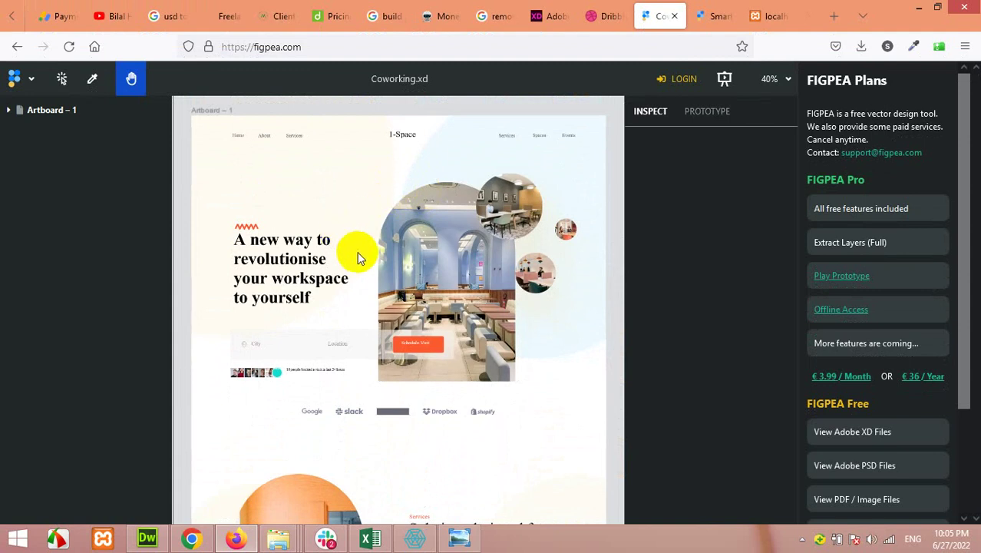
# Step: Switch to the WordPress admin in Chrome and search the plugins available for installation for "elementor"
pyautogui.click(193, 538)
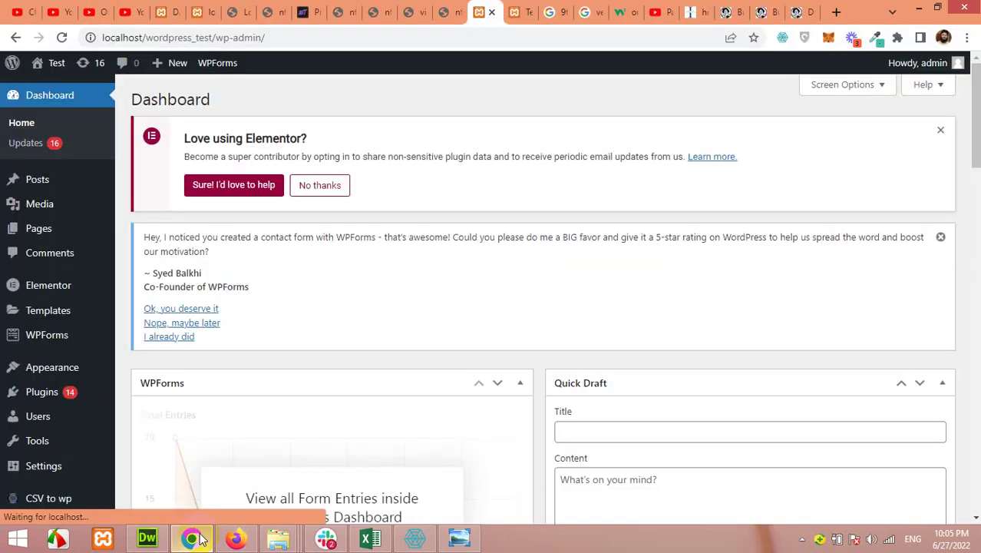
pyautogui.moveTo(24, 285)
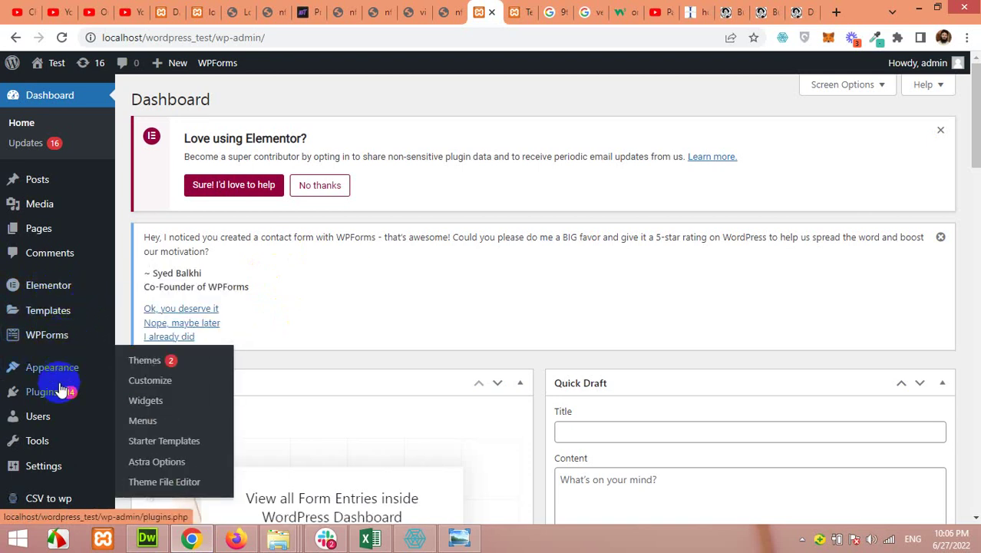
pyautogui.moveTo(61, 389)
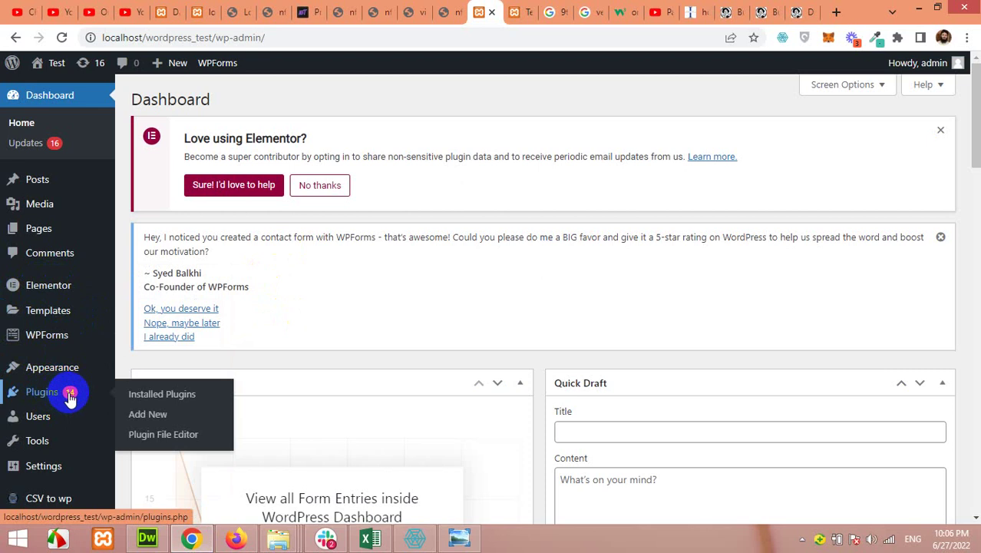
pyautogui.click(146, 422)
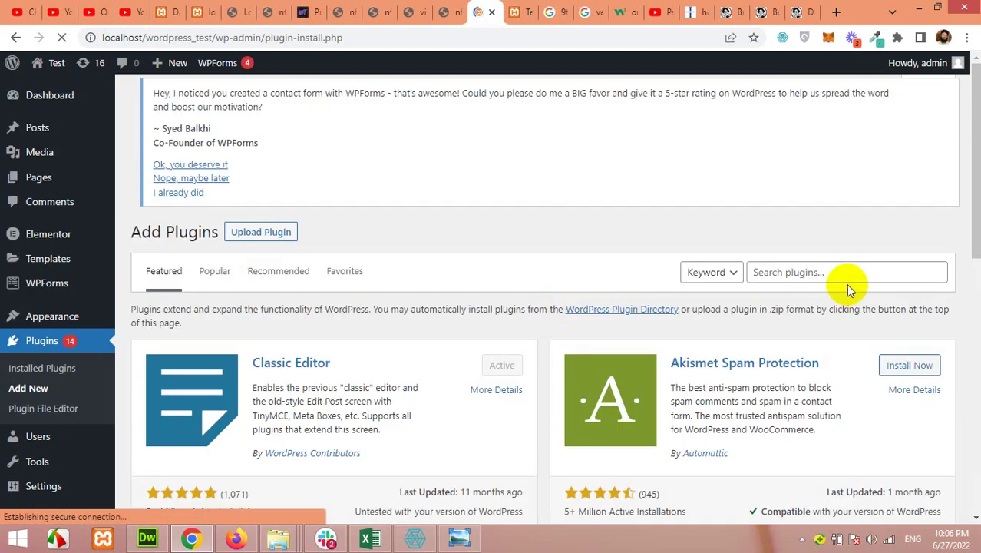
pyautogui.click(756, 266)
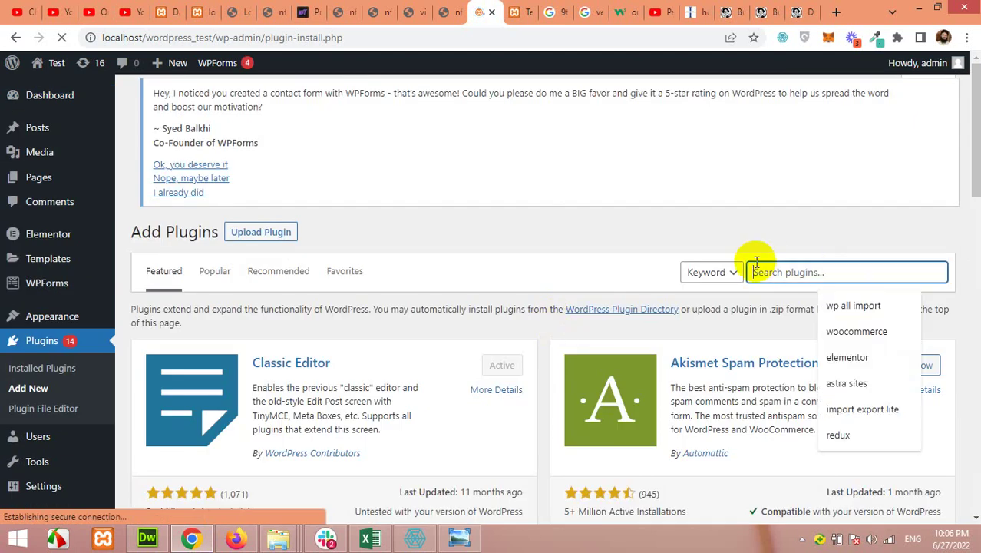
pyautogui.write('el')
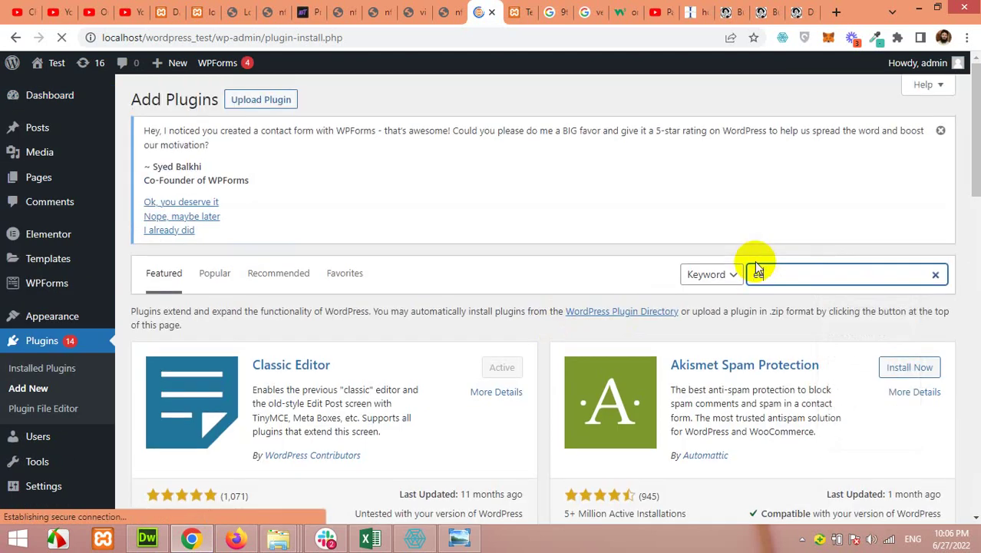
pyautogui.write('ement')
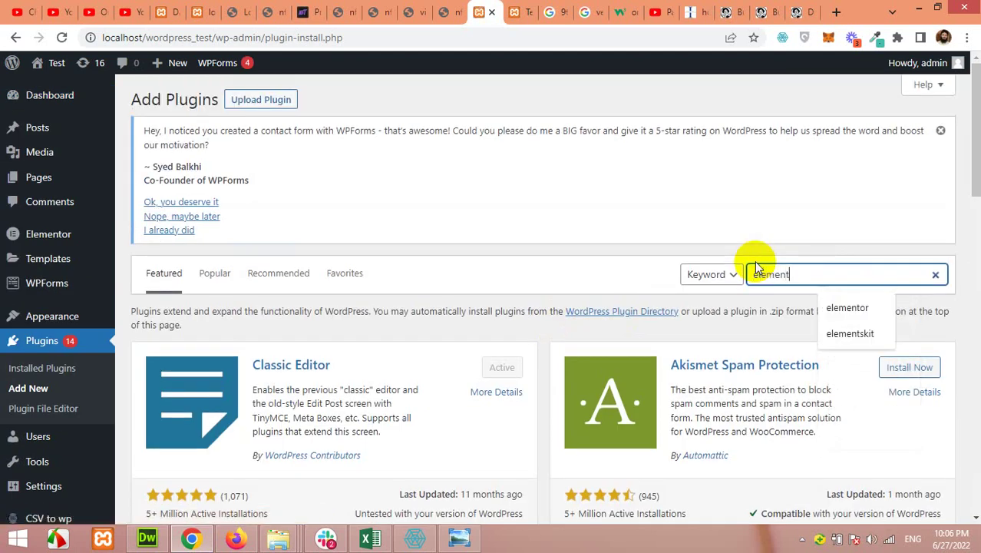
pyautogui.write('or')
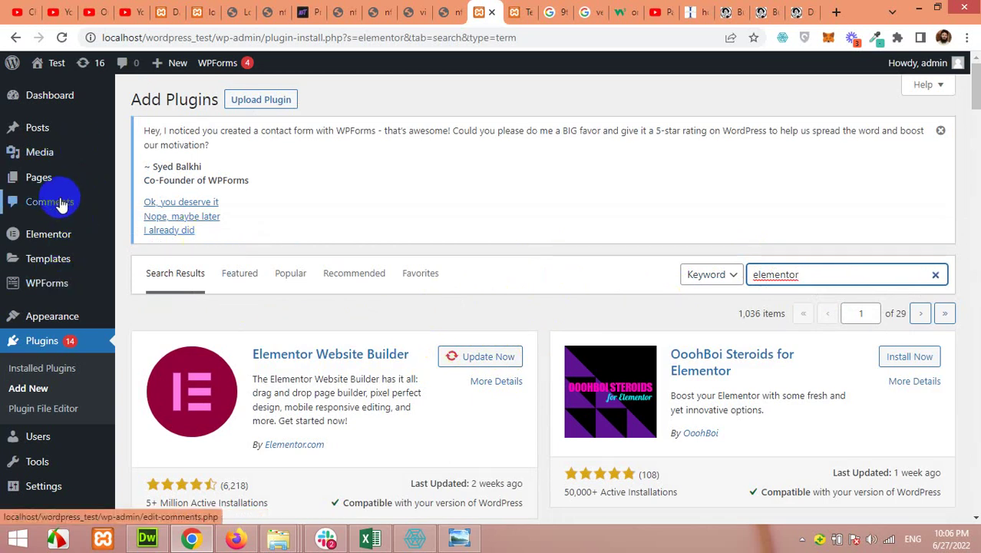
# Step: Create a new page titled "My new homepage"
pyautogui.moveTo(38, 182)
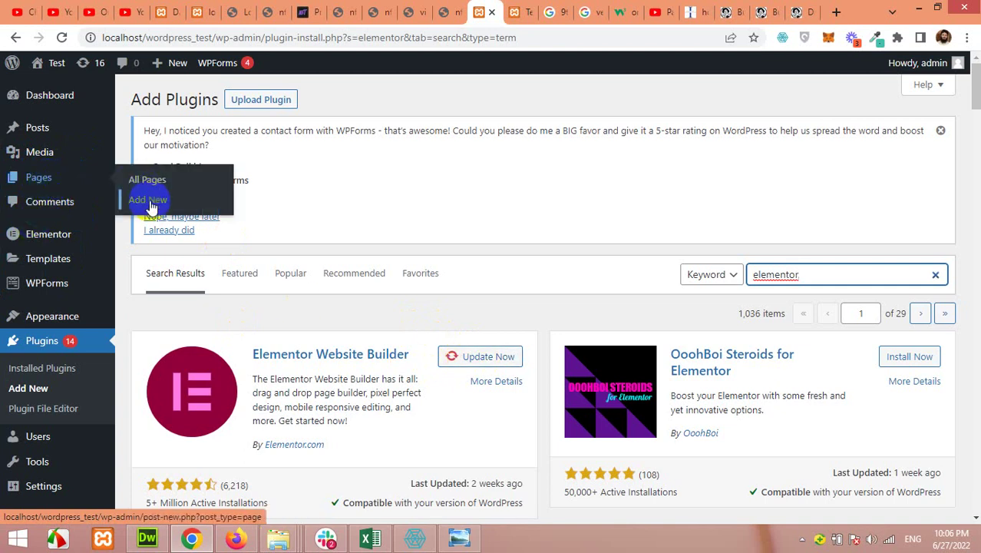
pyautogui.click(151, 208)
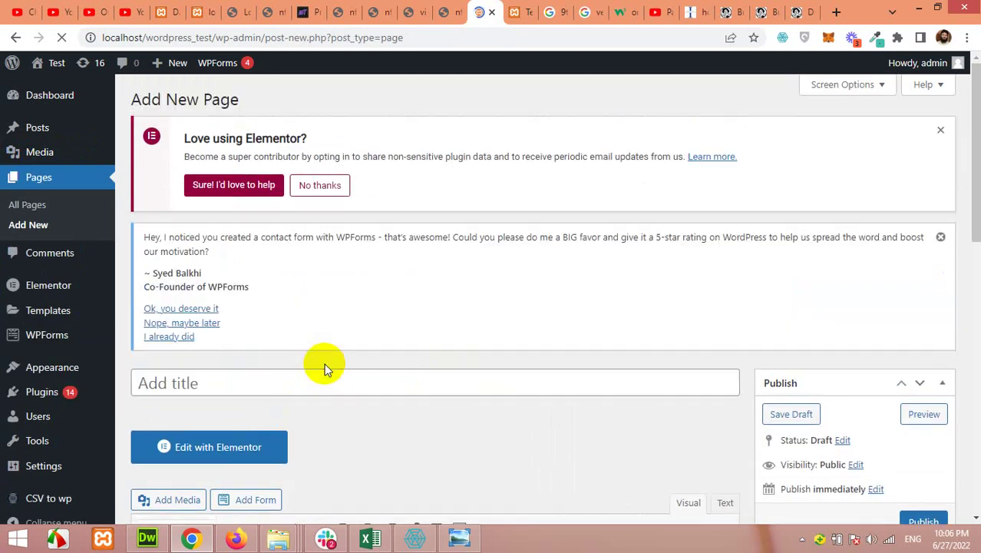
pyautogui.click(329, 379)
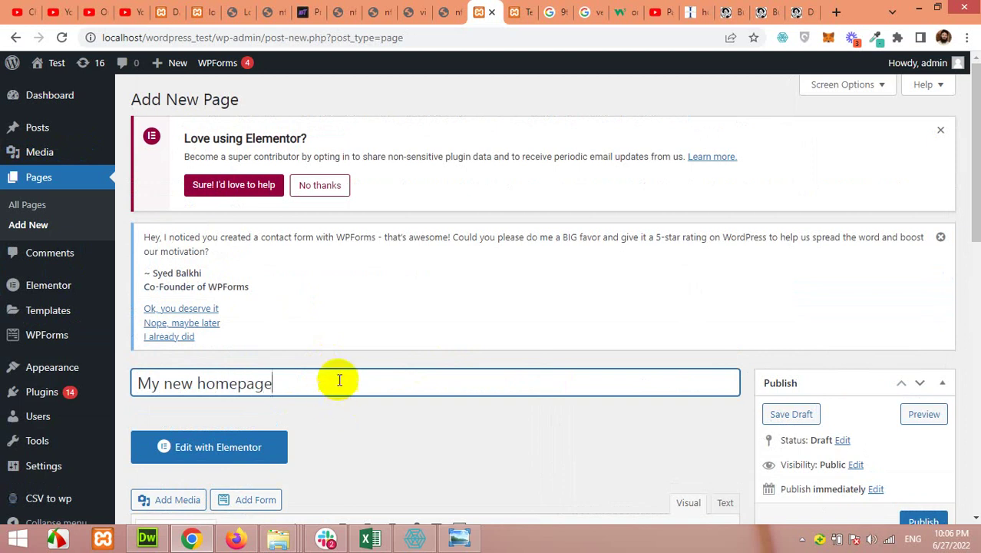
# Step: Review the new page's template options against the Coworking.xd design in Firefox and the live site's existing homepage
pyautogui.scroll(-3, 586, 376)
pyautogui.scroll(-3, 839, 408)
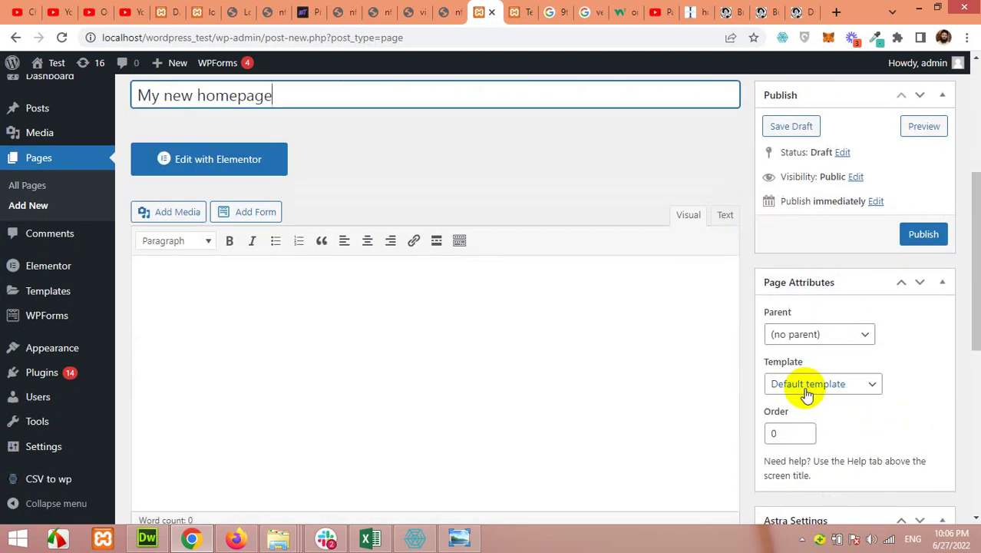
pyautogui.click(797, 388)
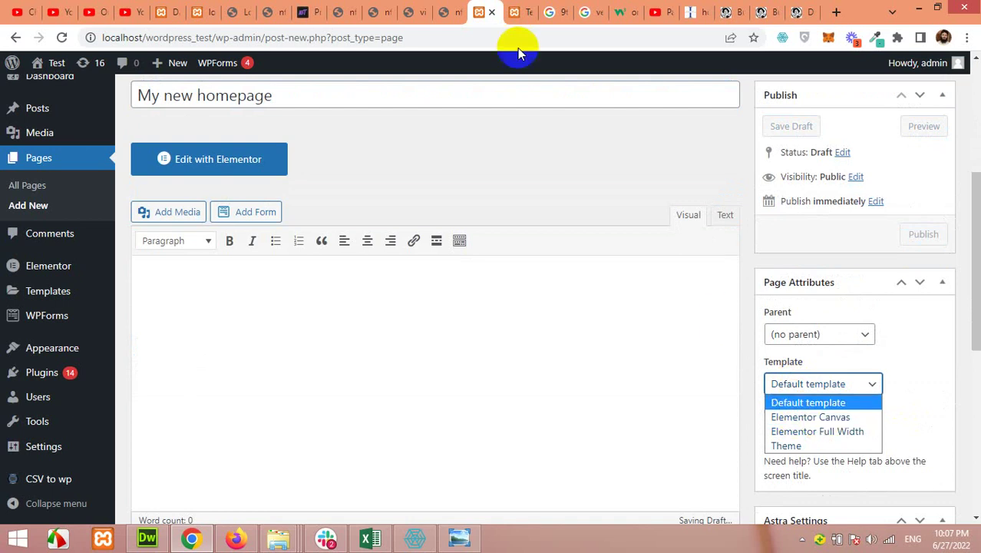
pyautogui.click(524, 11)
pyautogui.click(485, 12)
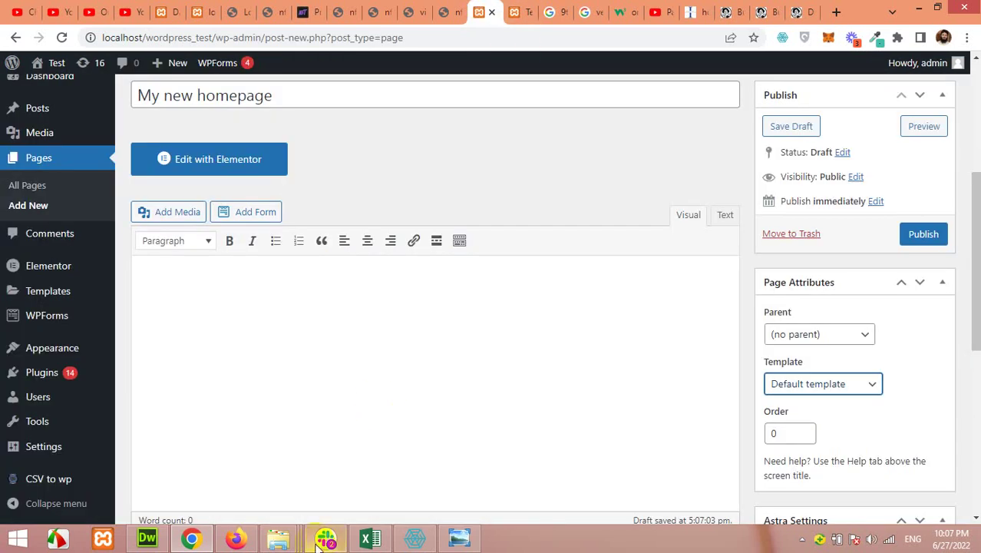
pyautogui.click(235, 538)
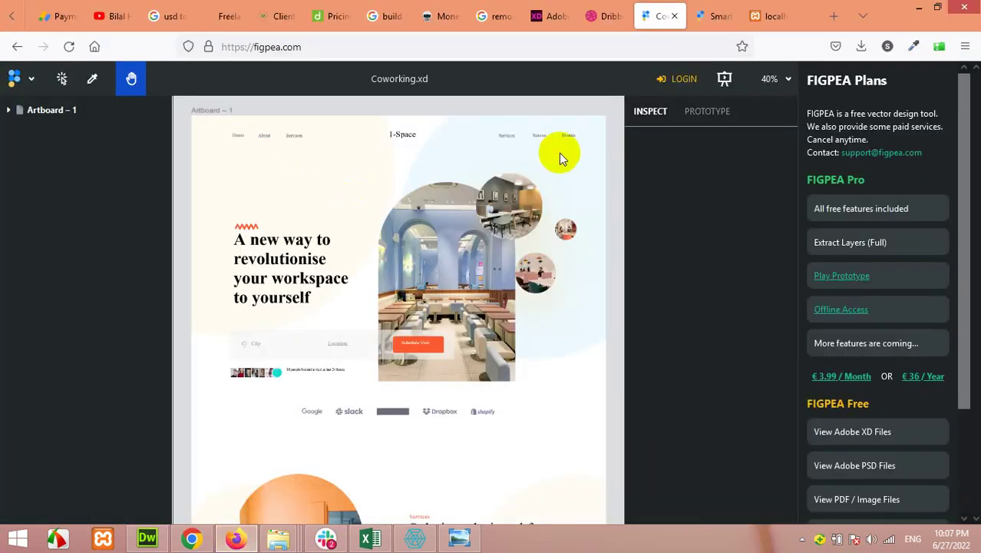
pyautogui.click(191, 537)
pyautogui.click(514, 11)
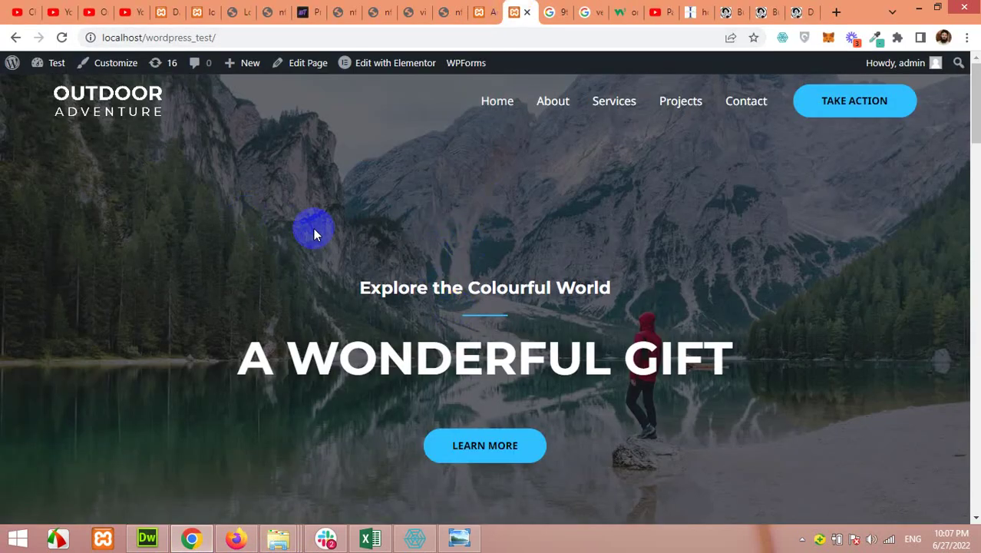
pyautogui.scroll(-3, 466, 285)
pyautogui.scroll(3, 499, 293)
pyautogui.click(478, 10)
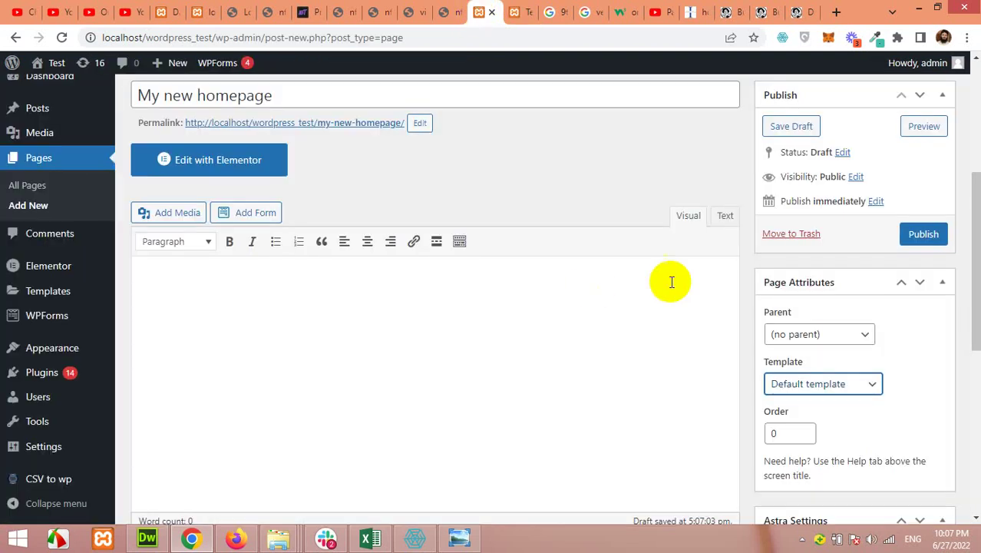
pyautogui.click(805, 386)
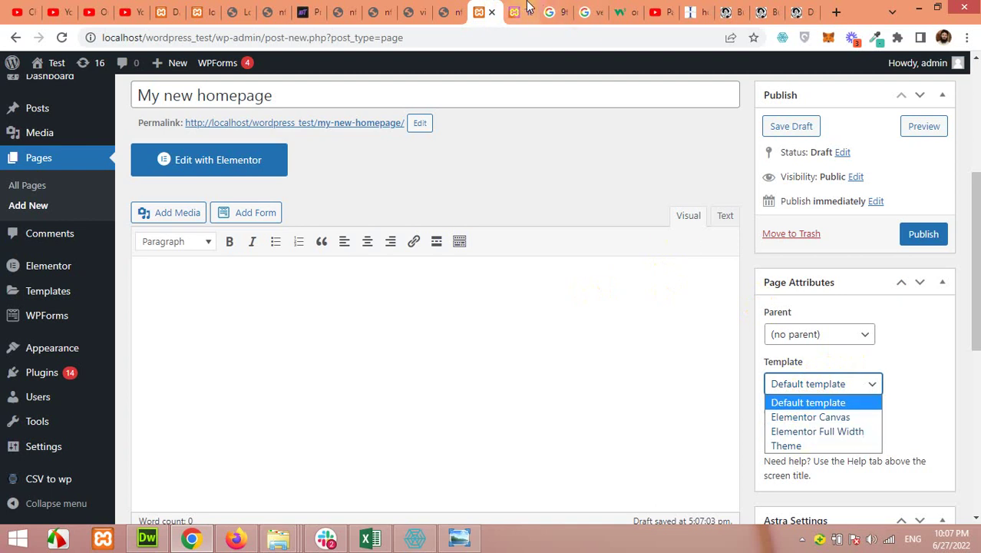
pyautogui.click(235, 537)
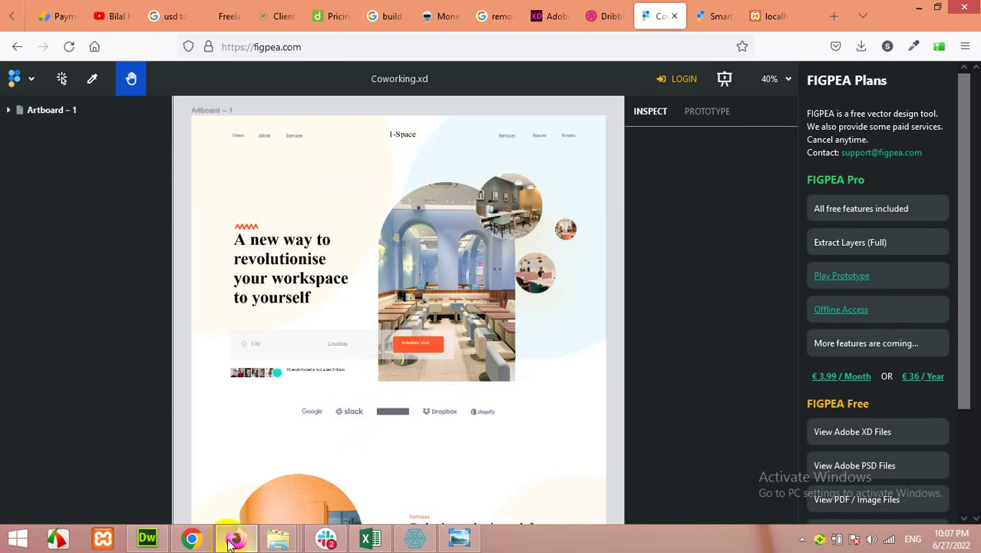
pyautogui.click(191, 537)
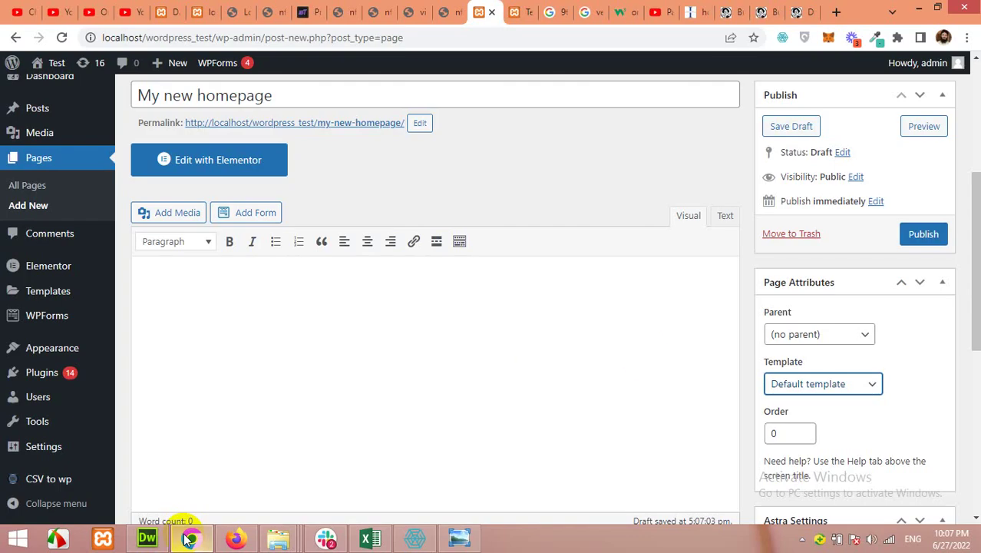
# Step: Set the page's template to Elementor Full Width, publish the page, and check the existing header on the live site
pyautogui.click(820, 383)
pyautogui.click(816, 427)
pyautogui.click(923, 234)
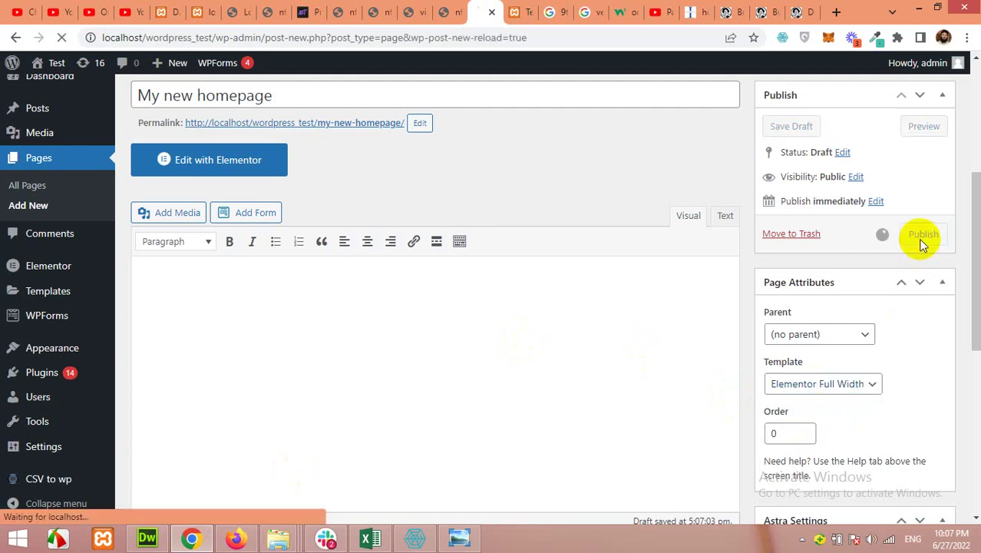
pyautogui.click(520, 12)
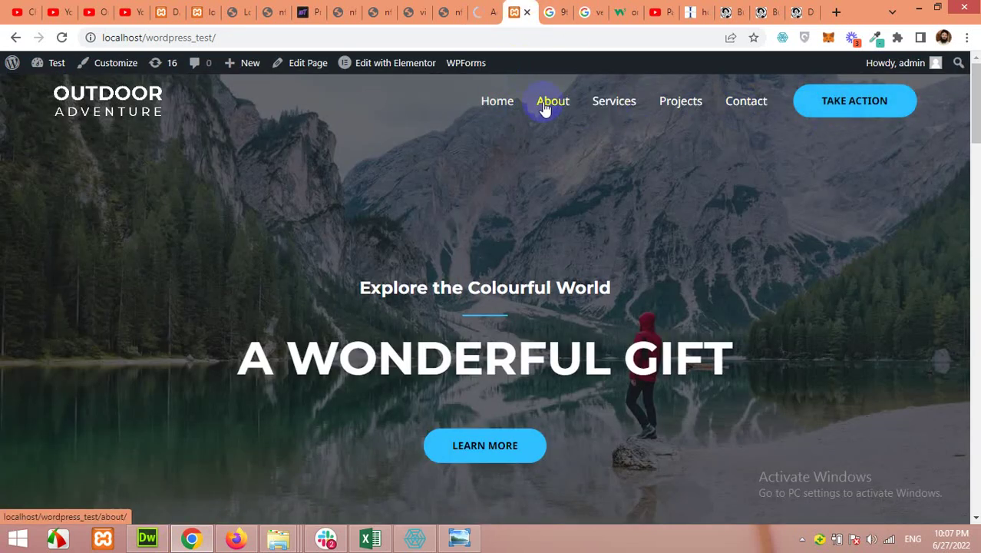
pyautogui.click(485, 11)
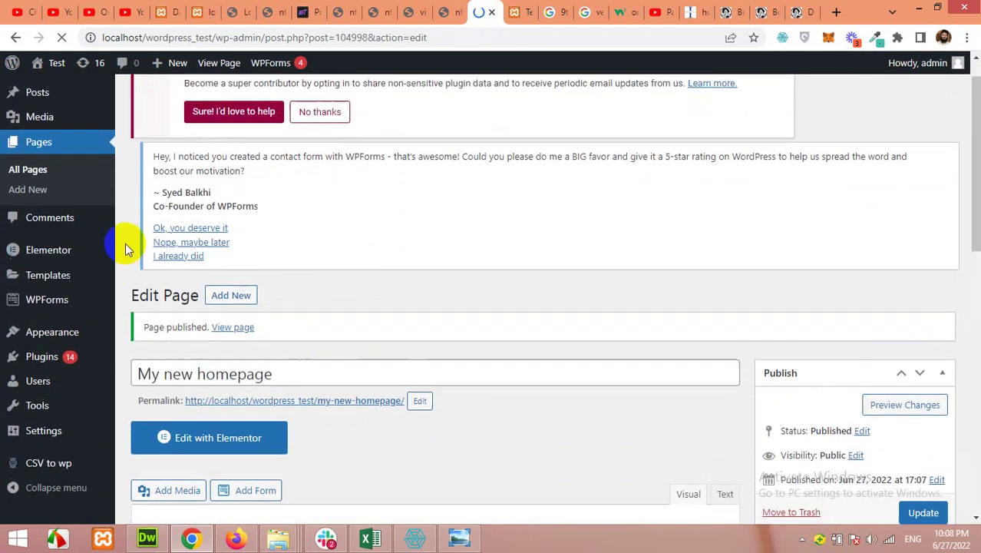
# Step: Open the admin dashboard in a new browser tab and place it before the page editor's tab
pyautogui.rightClick(61, 92)
pyautogui.click(77, 98)
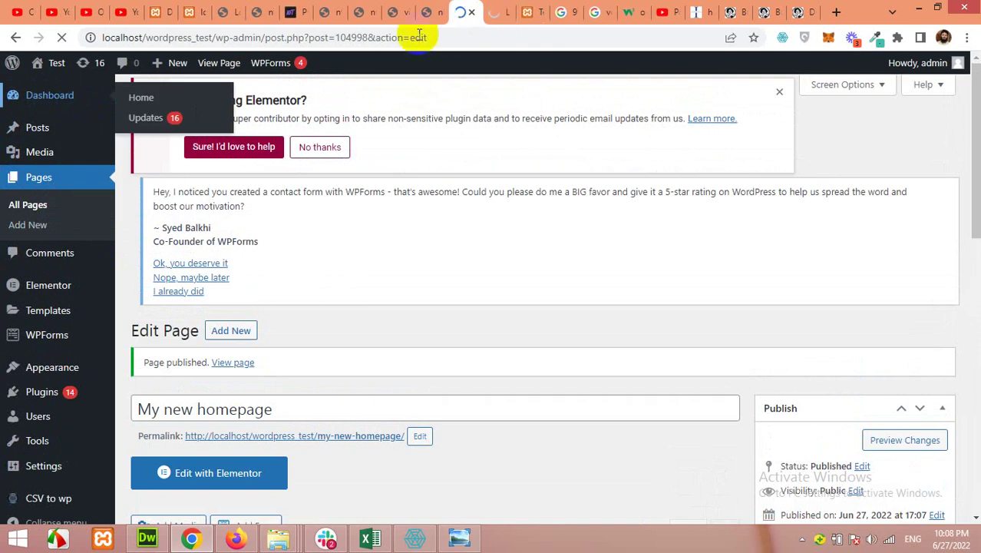
pyautogui.click(496, 10)
pyautogui.click(491, 9)
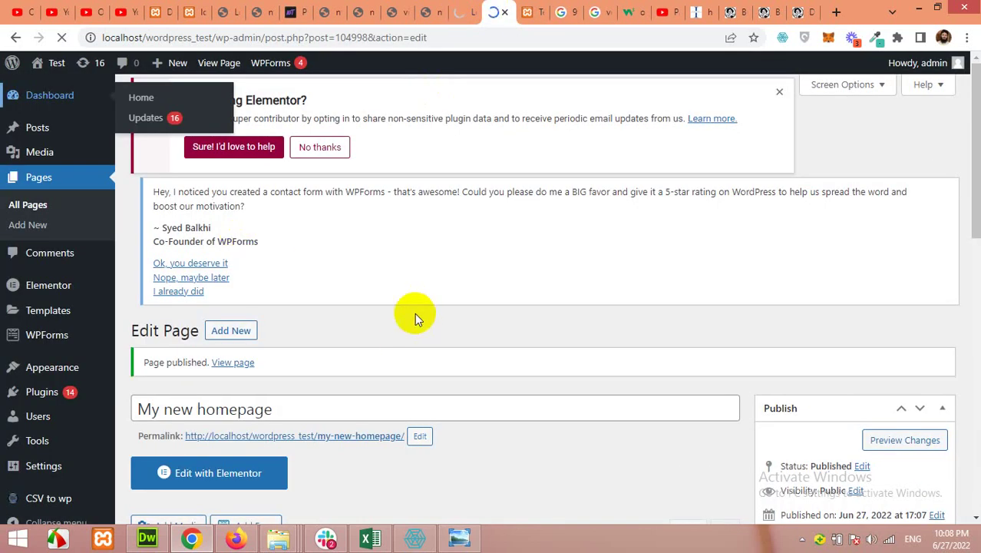
# Step: Open the page "My new homepage" in the Elementor editor and look over its existing header and footer
pyautogui.scroll(-3, 415, 317)
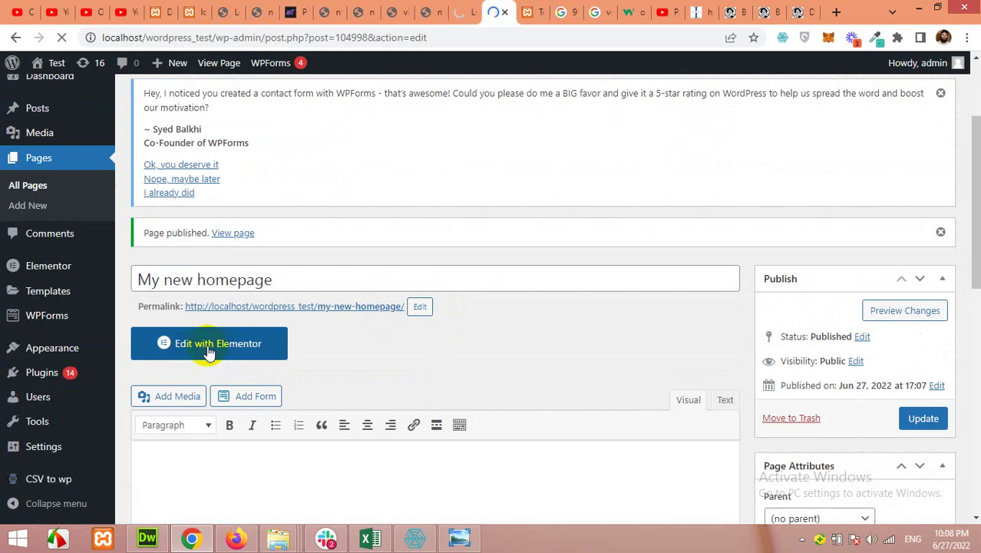
pyautogui.click(201, 347)
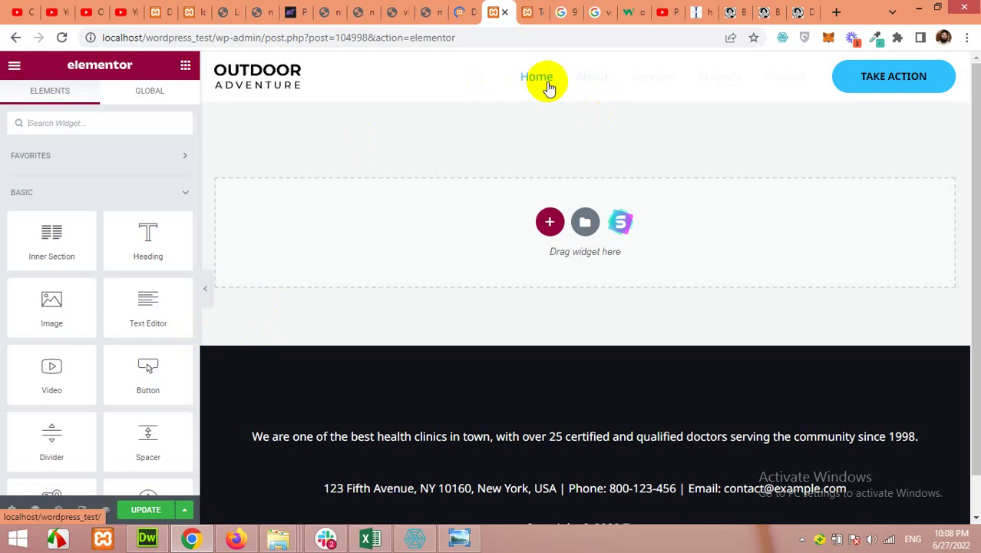
pyautogui.scroll(-1, 587, 322)
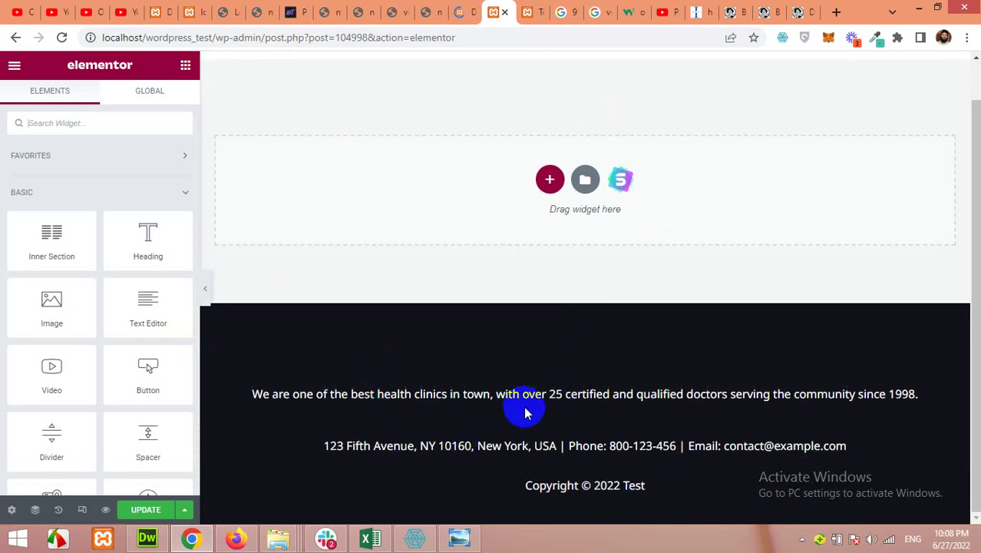
pyautogui.scroll(1, 506, 342)
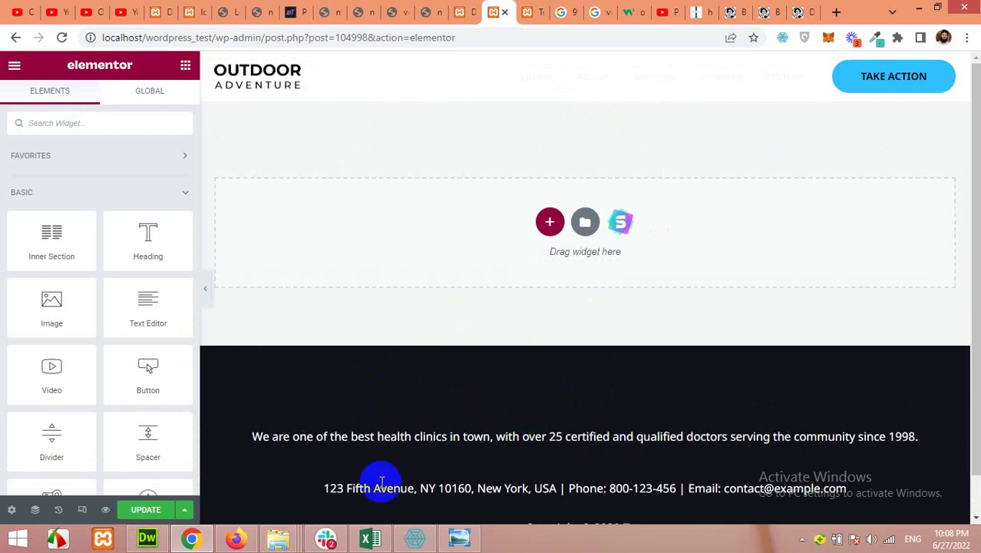
# Step: Check the hero layout in the Coworking.xd design in Firefox, and add a section with two equal columns to the page in Chrome
pyautogui.click(252, 540)
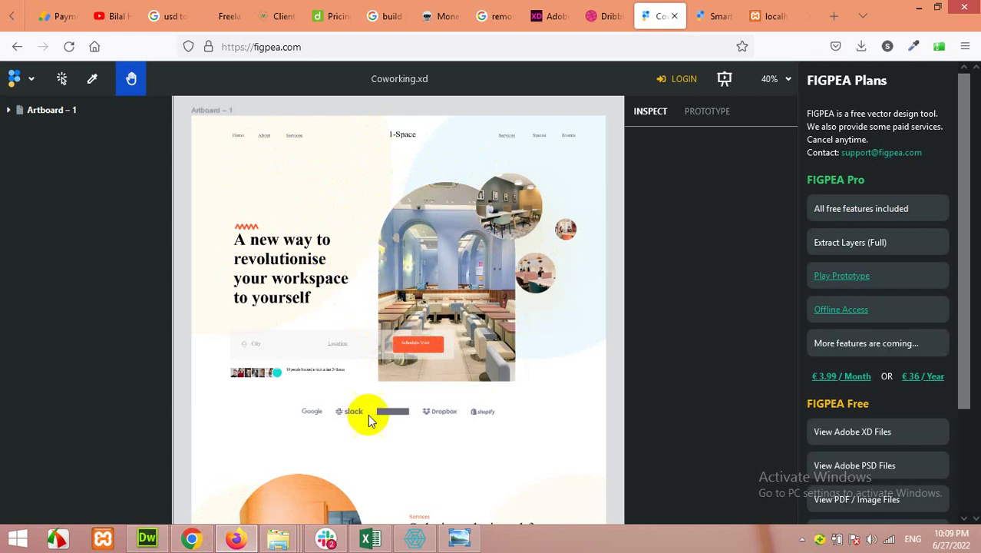
pyautogui.click(193, 539)
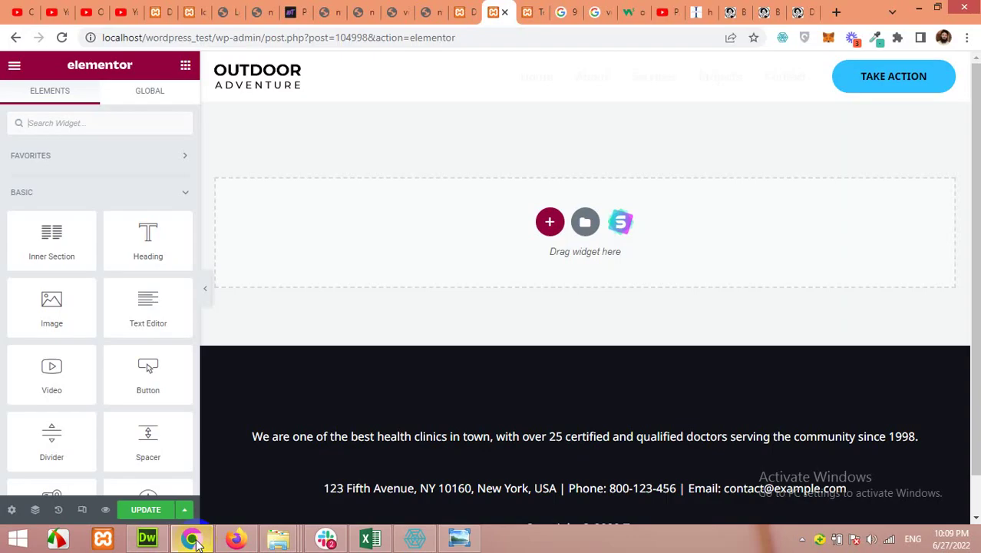
pyautogui.click(547, 222)
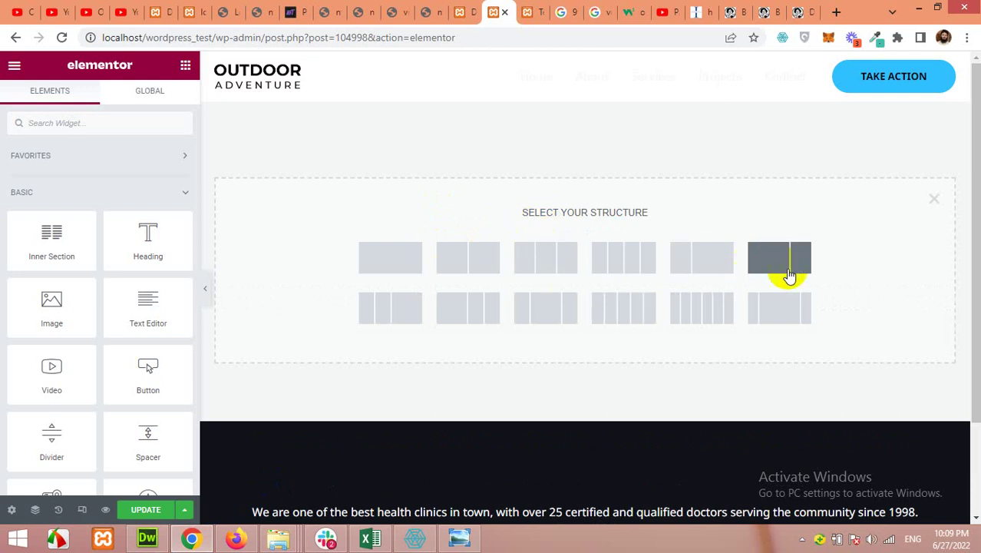
pyautogui.click(478, 268)
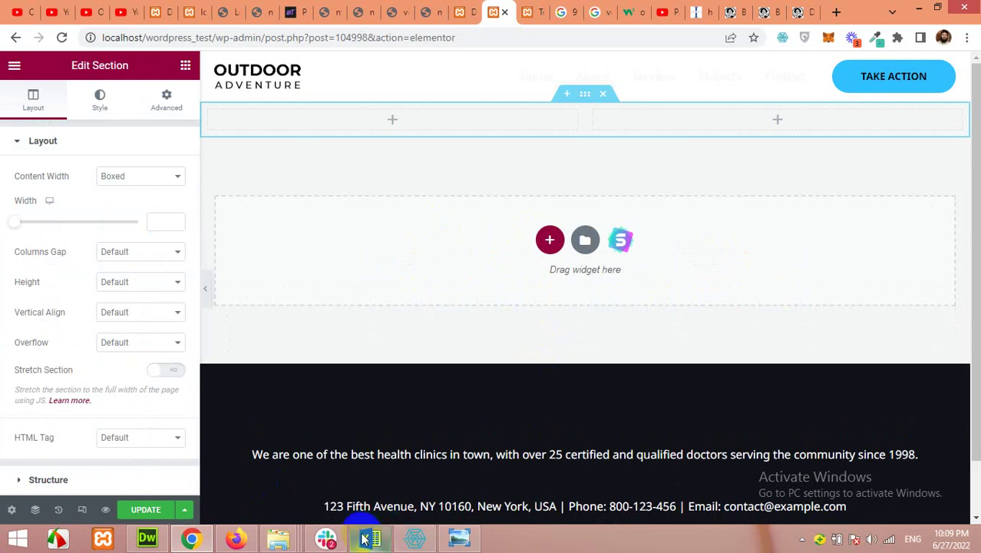
# Step: Switch to the Coworking.xd design in Firefox and preview the export of the header's background Group 103
pyautogui.click(235, 538)
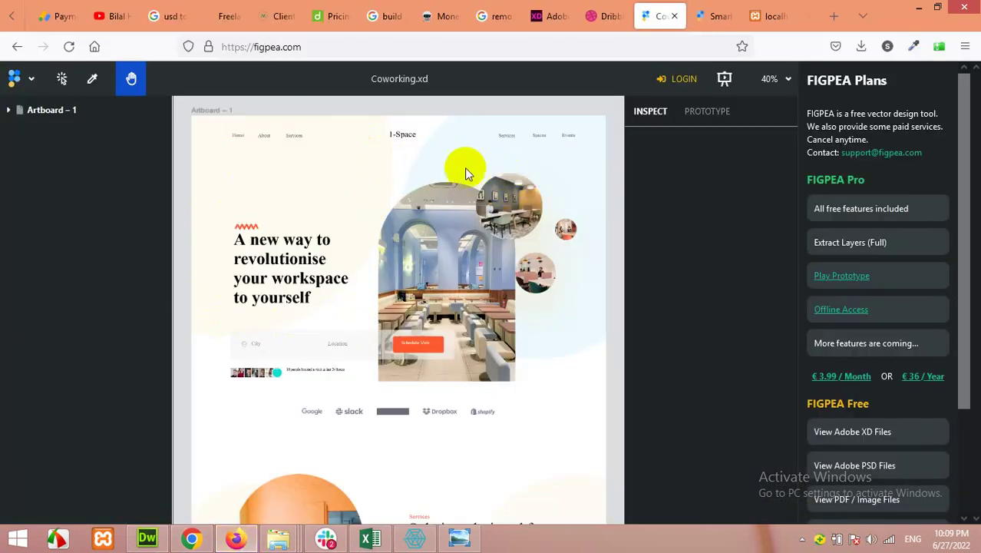
pyautogui.click(62, 80)
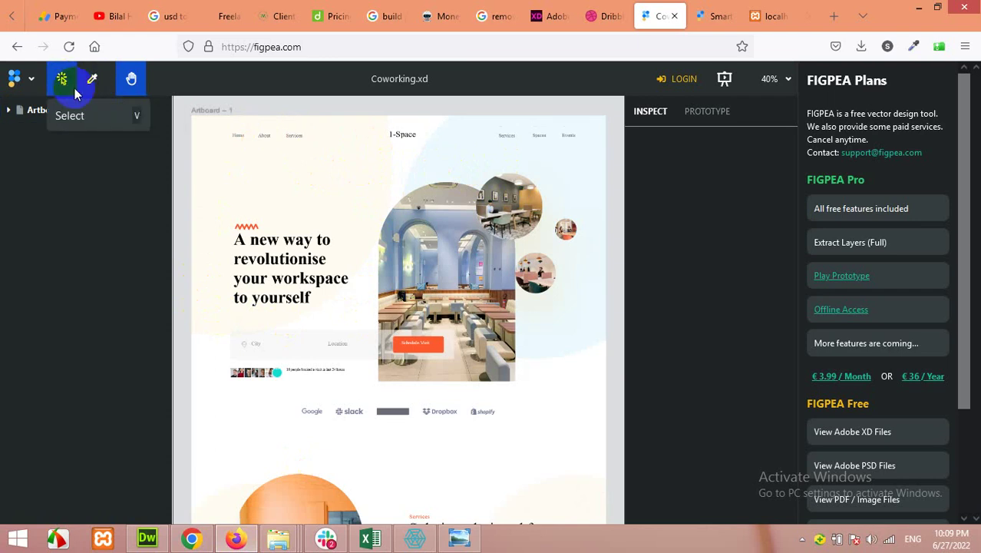
pyautogui.click(413, 154)
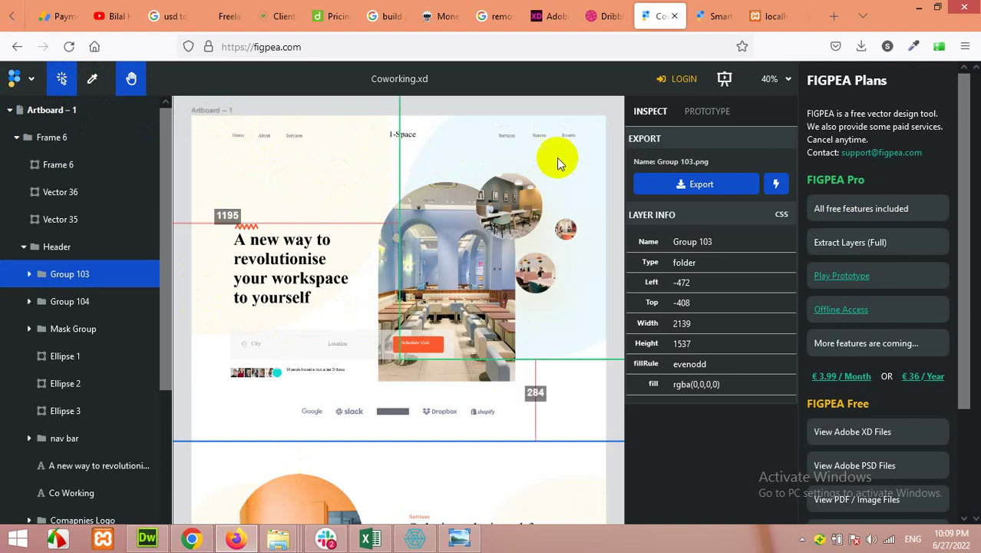
pyautogui.click(724, 180)
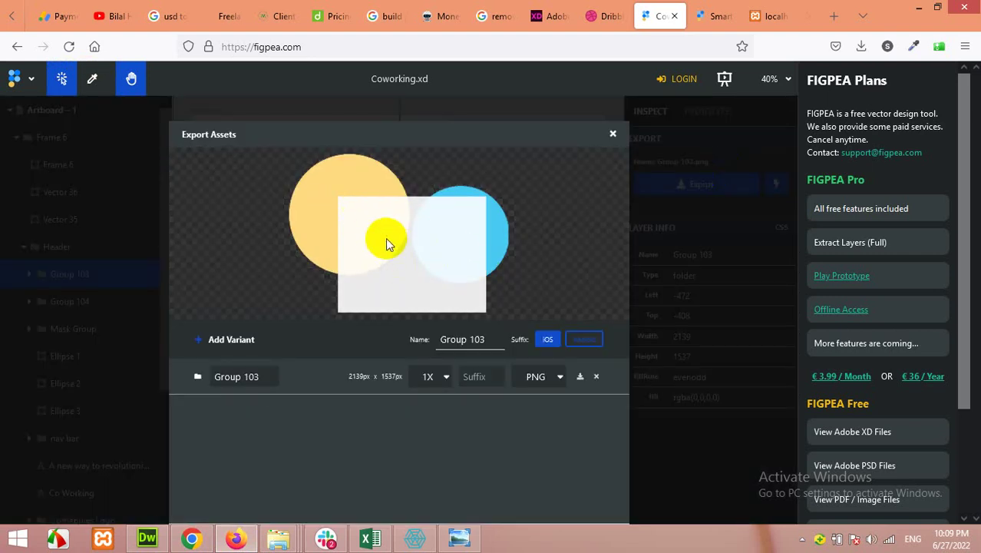
pyautogui.click(612, 134)
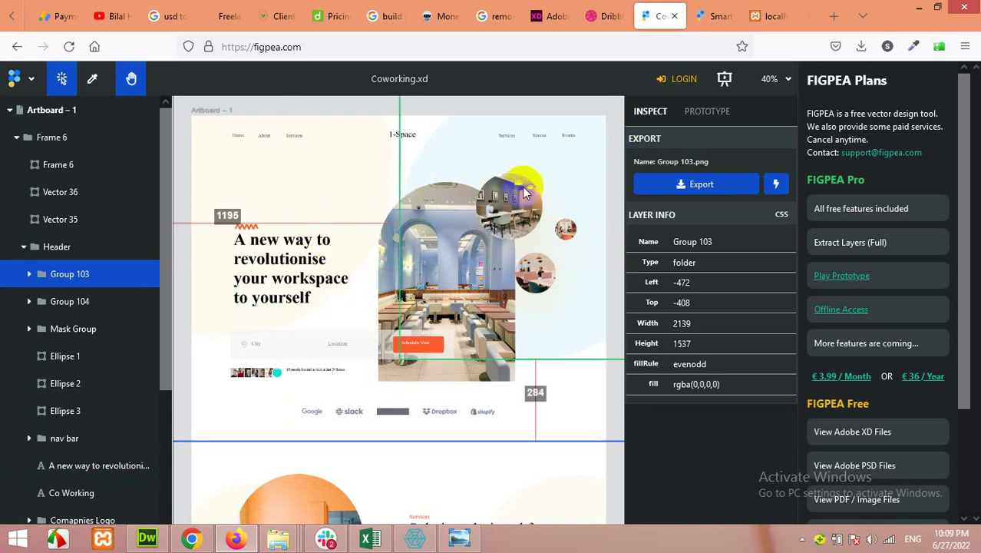
pyautogui.click(718, 186)
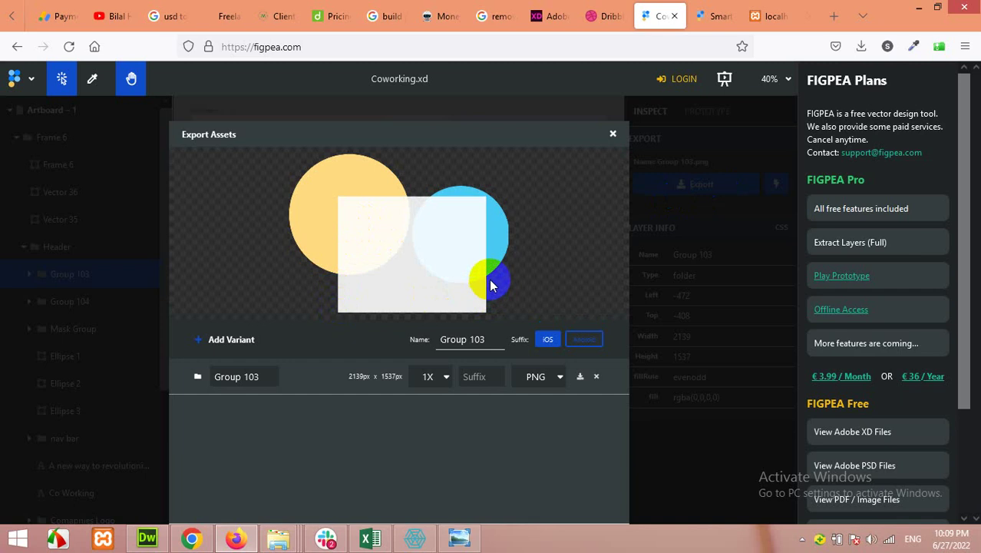
pyautogui.click(613, 135)
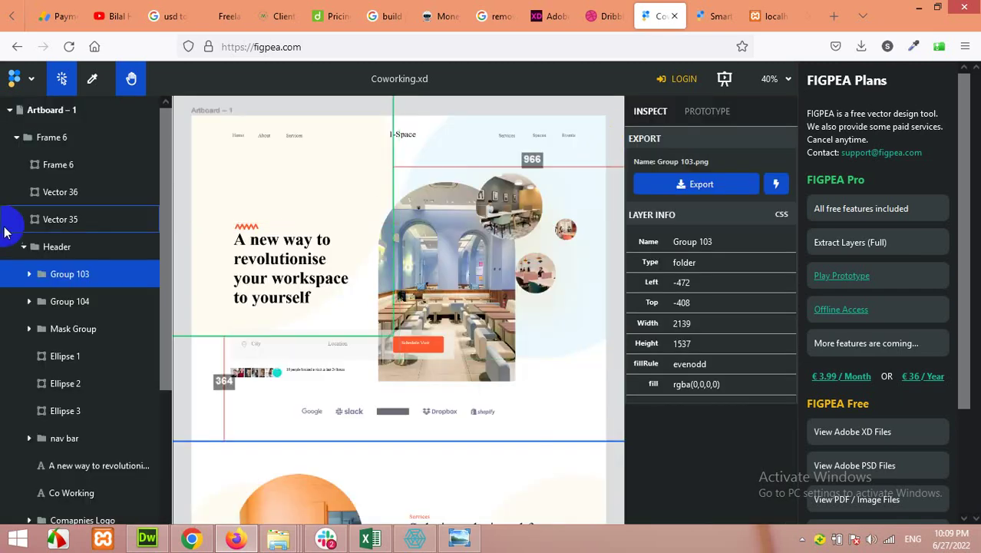
# Step: Expand Group 103 and select its Ellipse 38 and Ellipse 39 layers together, leaving out Rectangle 11
pyautogui.click(30, 274)
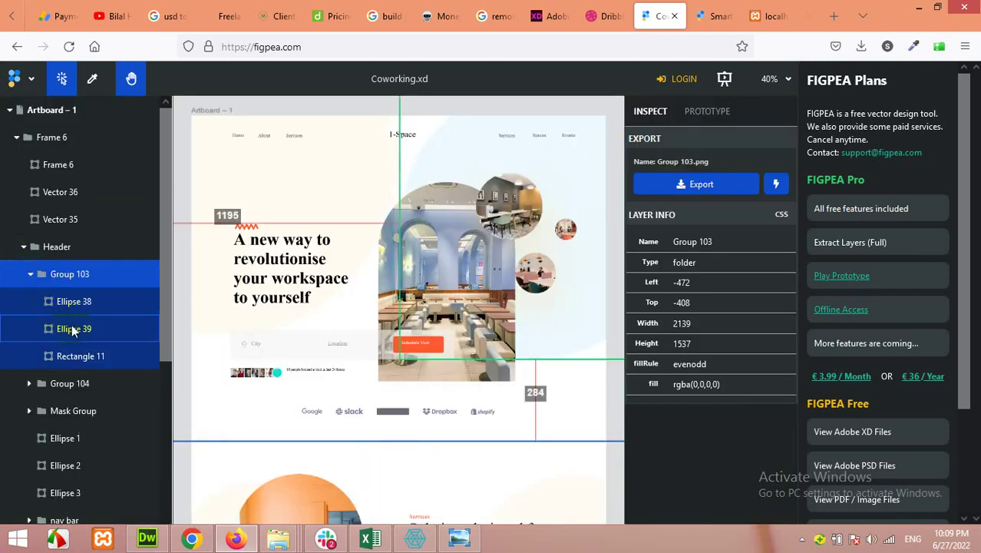
pyautogui.click(80, 358)
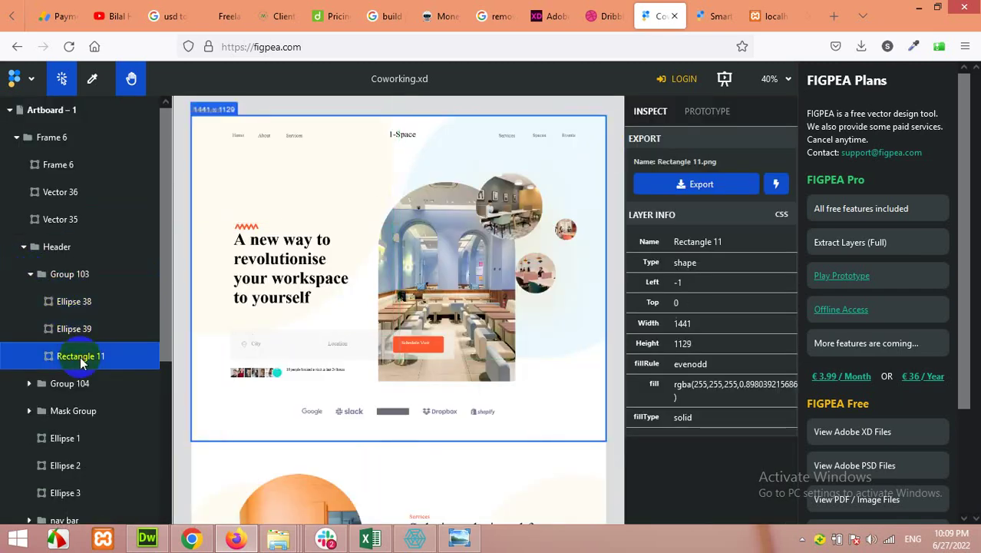
pyautogui.click(75, 330)
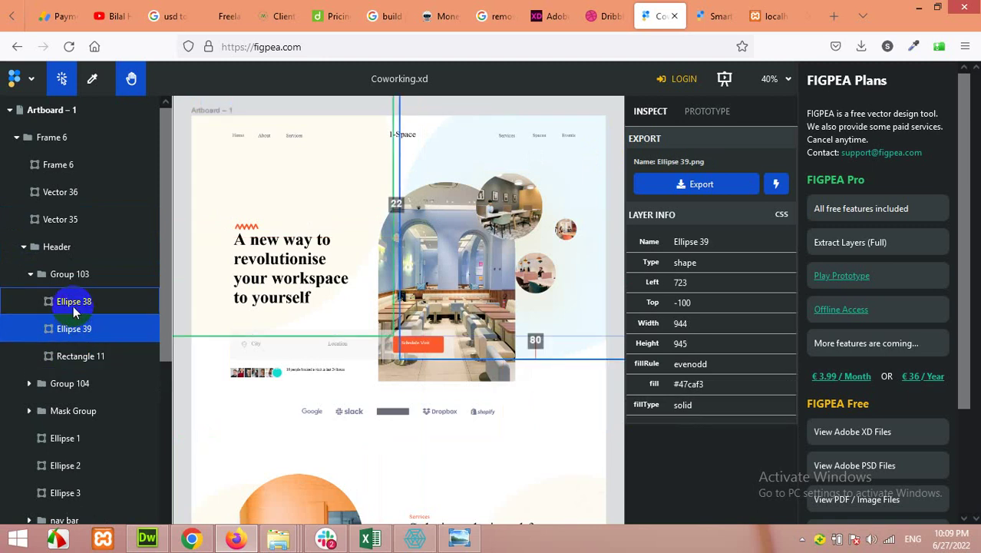
pyautogui.keyDown('shift'); pyautogui.click(73, 304); pyautogui.keyUp('shift')
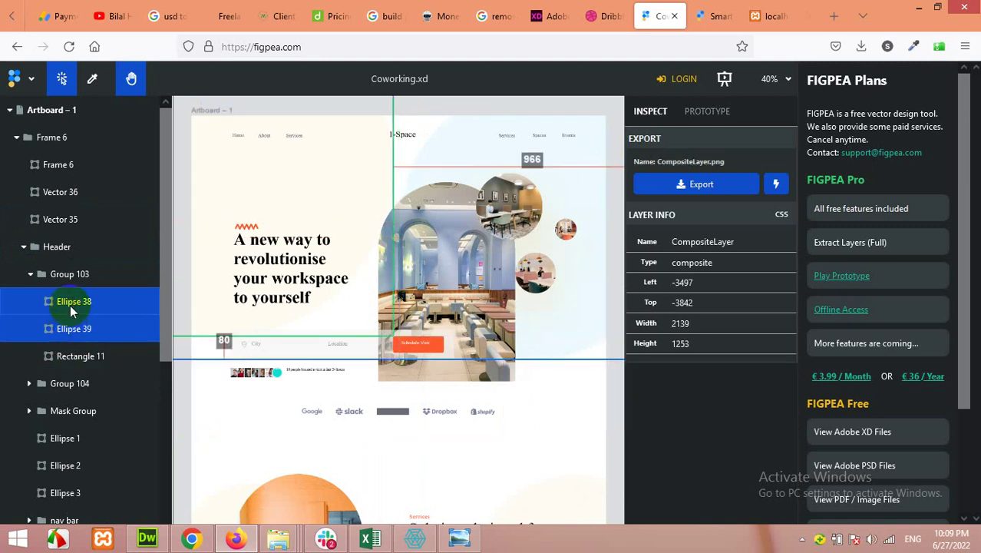
# Step: Export the two selected ellipses as circles.png into the Landing Pages folder and close the export dialog
pyautogui.click(715, 184)
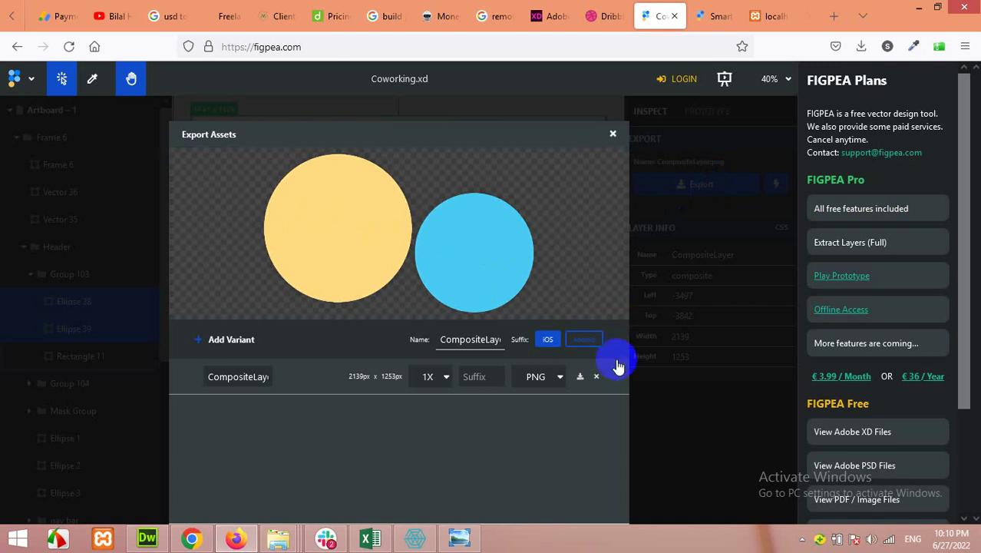
pyautogui.click(580, 382)
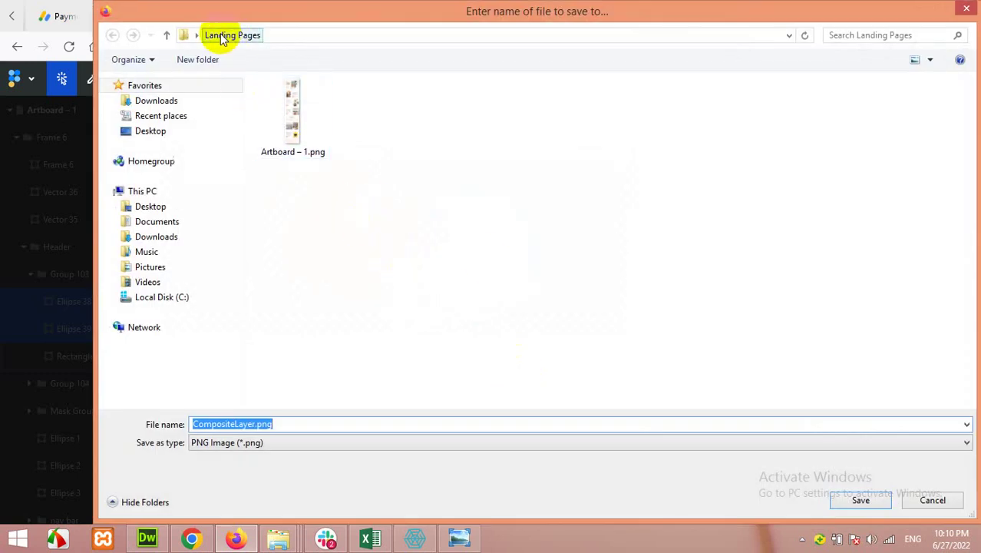
pyautogui.click(242, 427)
pyautogui.moveTo(255, 426); pyautogui.dragTo(157, 422)
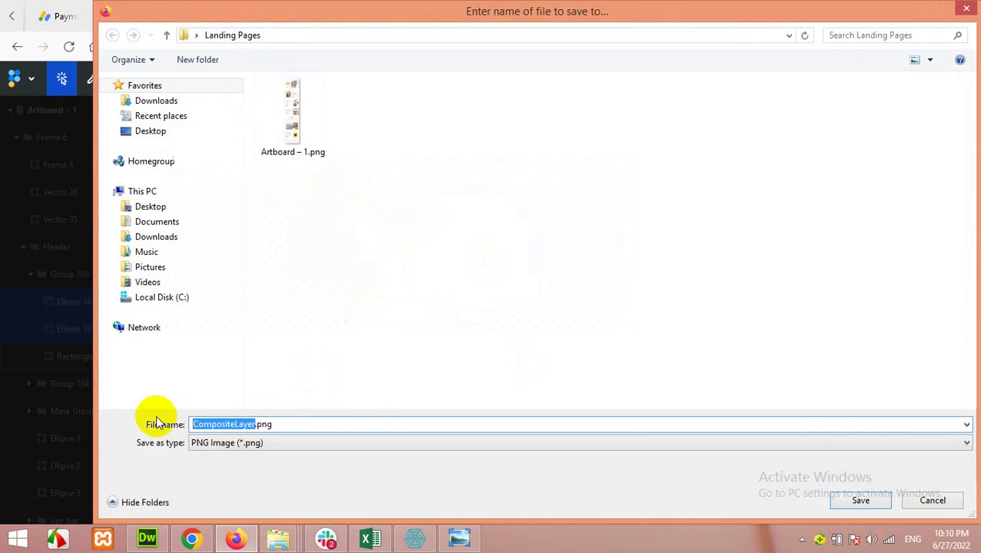
pyautogui.write('circles')
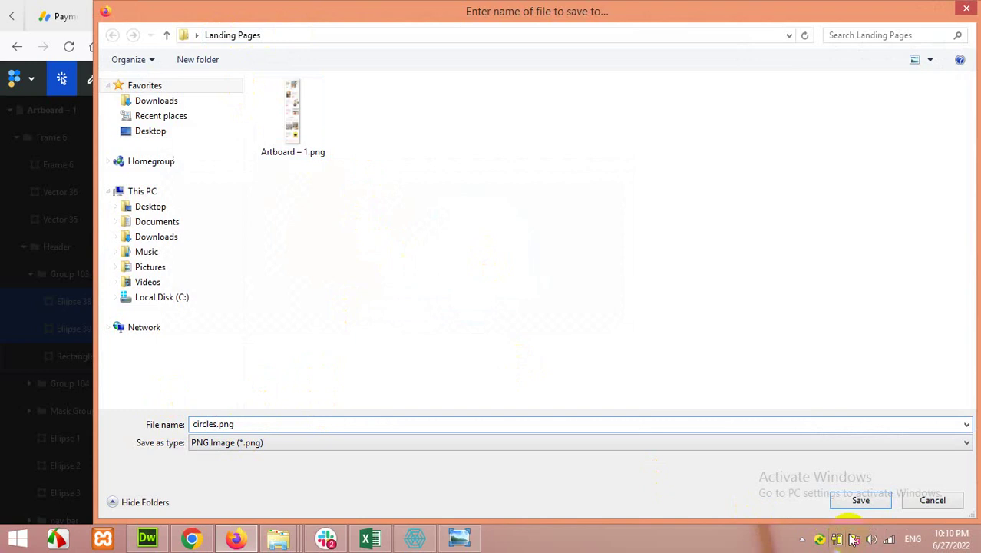
pyautogui.click(859, 502)
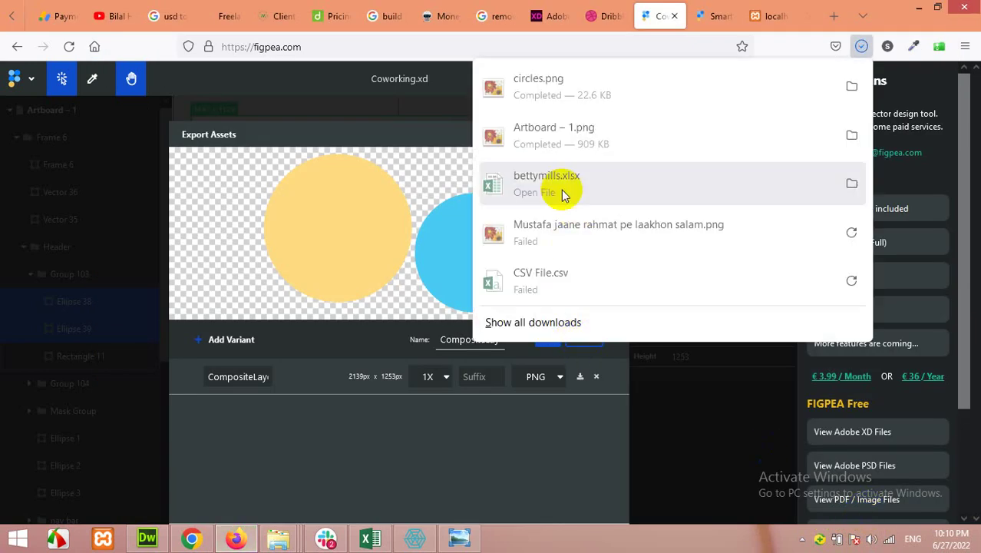
pyautogui.click(191, 538)
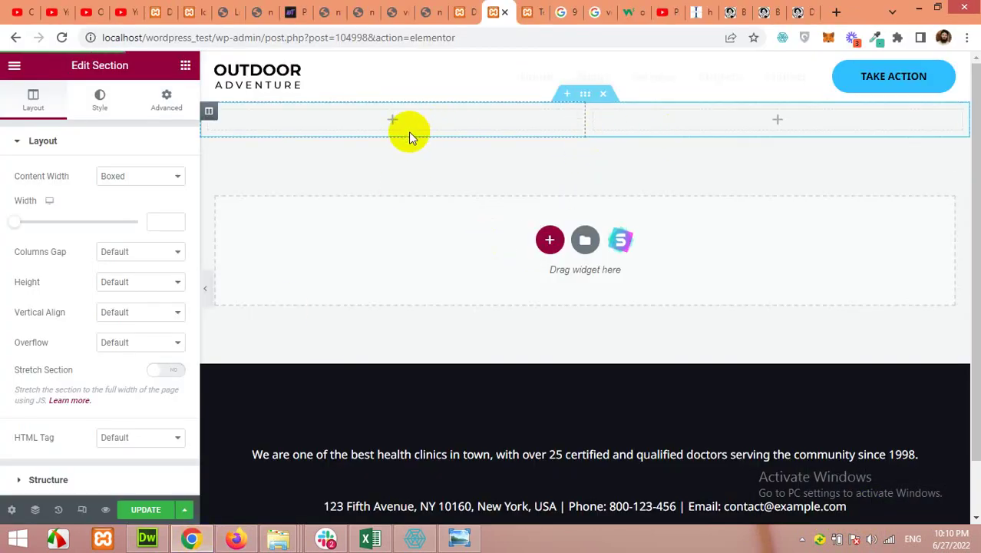
pyautogui.click(236, 538)
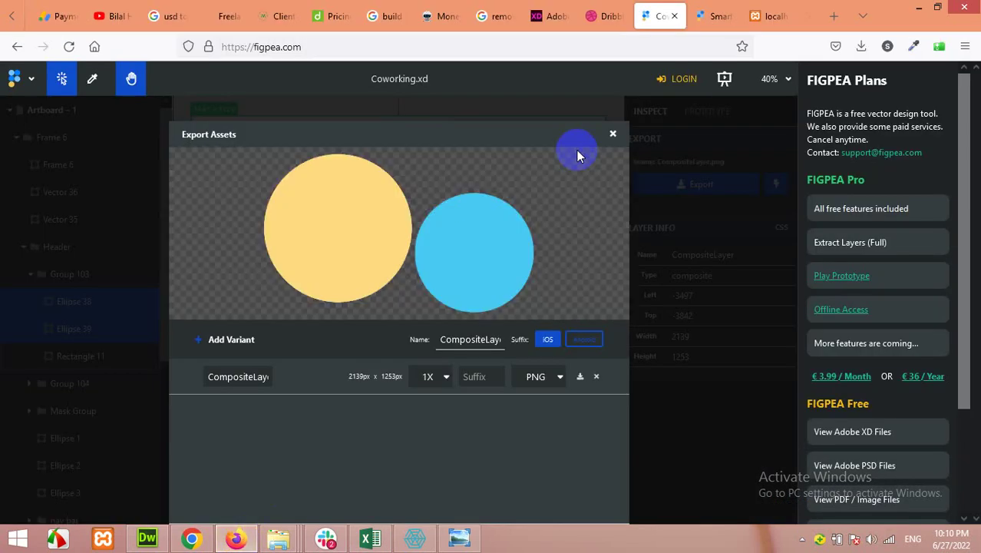
pyautogui.click(611, 135)
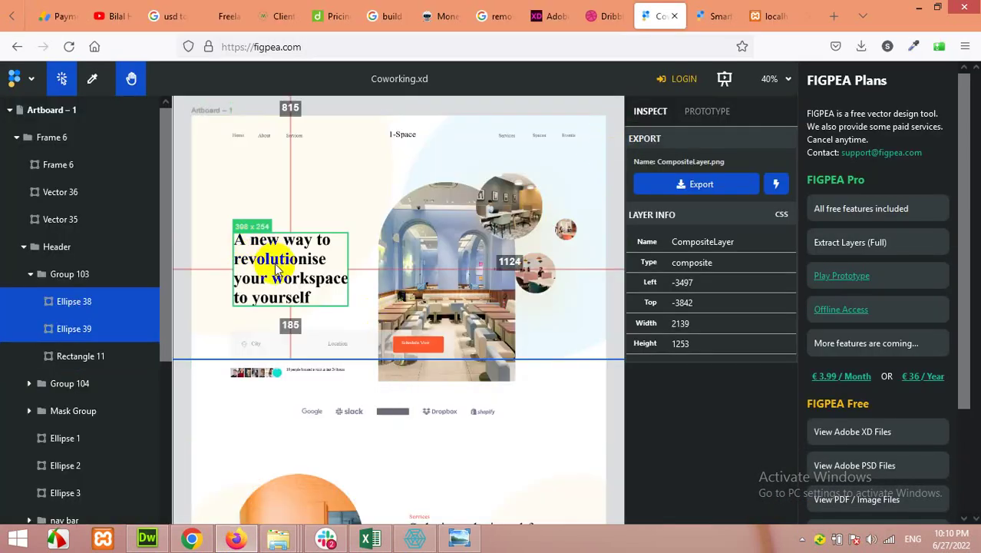
# Step: Export the orange zigzag above the hero heading as spiral.png into the Landing Pages folder and close the export dialog
pyautogui.click(249, 228)
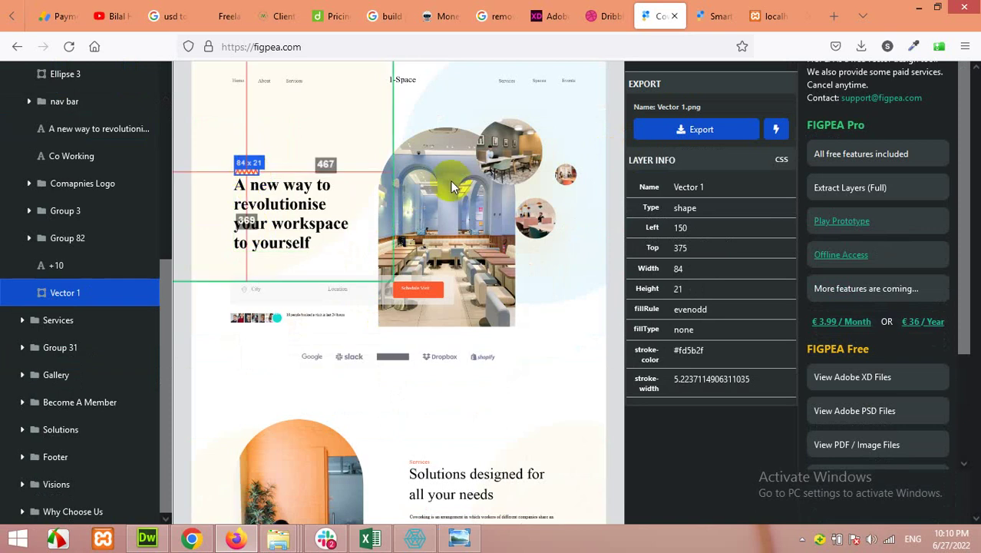
pyautogui.click(714, 142)
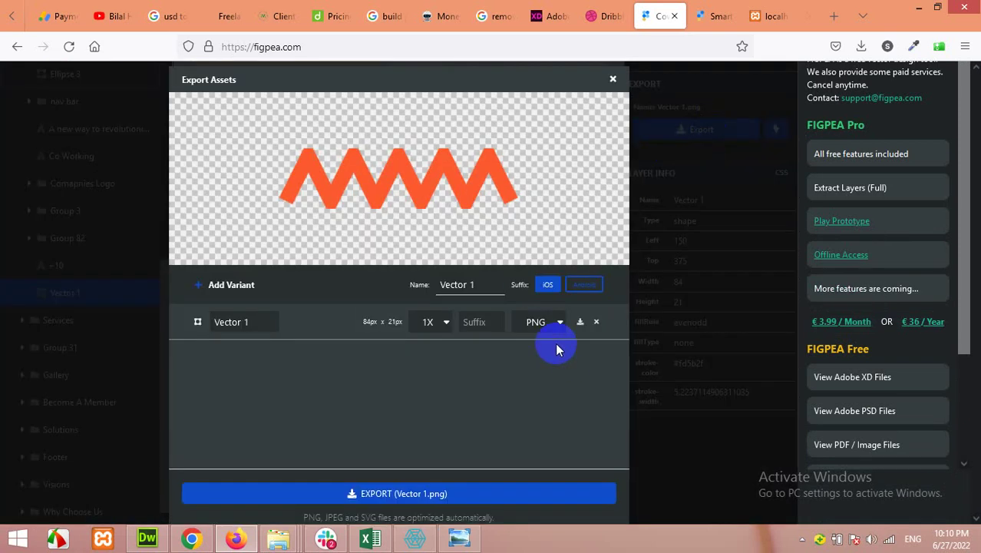
pyautogui.click(579, 321)
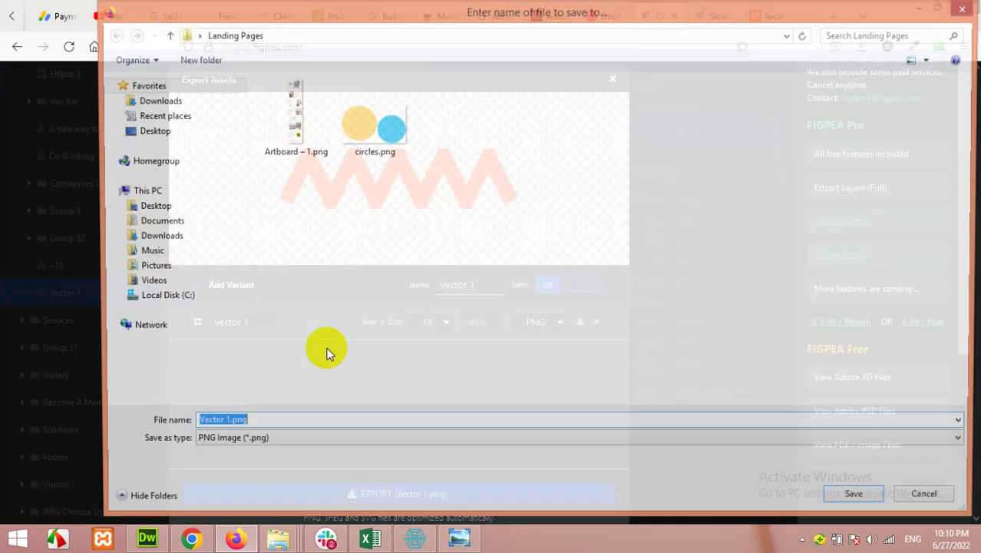
pyautogui.press('Right')
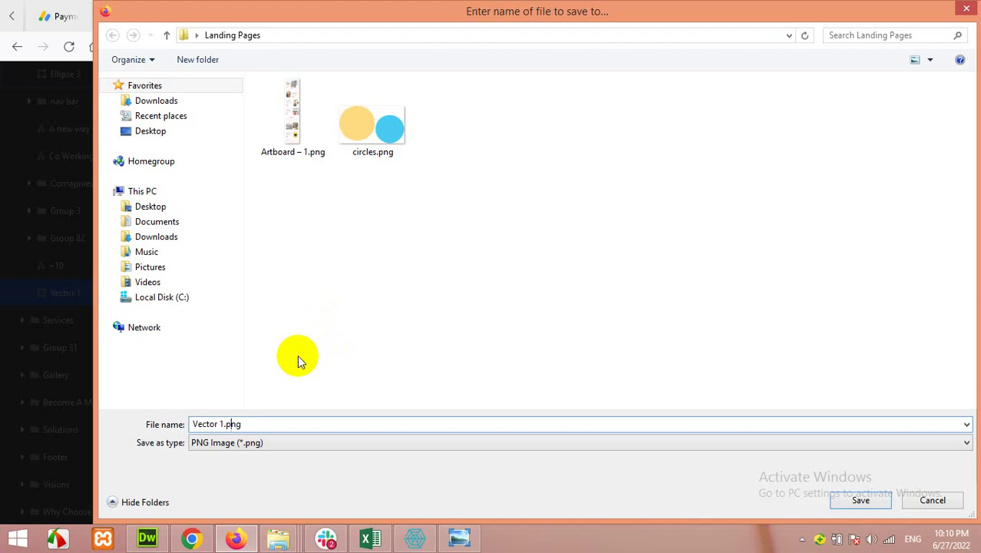
pyautogui.press('Left')
pyautogui.press('Left')
pyautogui.press('Left')
pyautogui.press('Left')
pyautogui.press('BackSpace')
pyautogui.press('BackSpace')
pyautogui.hotkey('ctrl', 'BackSpace')
pyautogui.write('spiral')
pyautogui.click(861, 501)
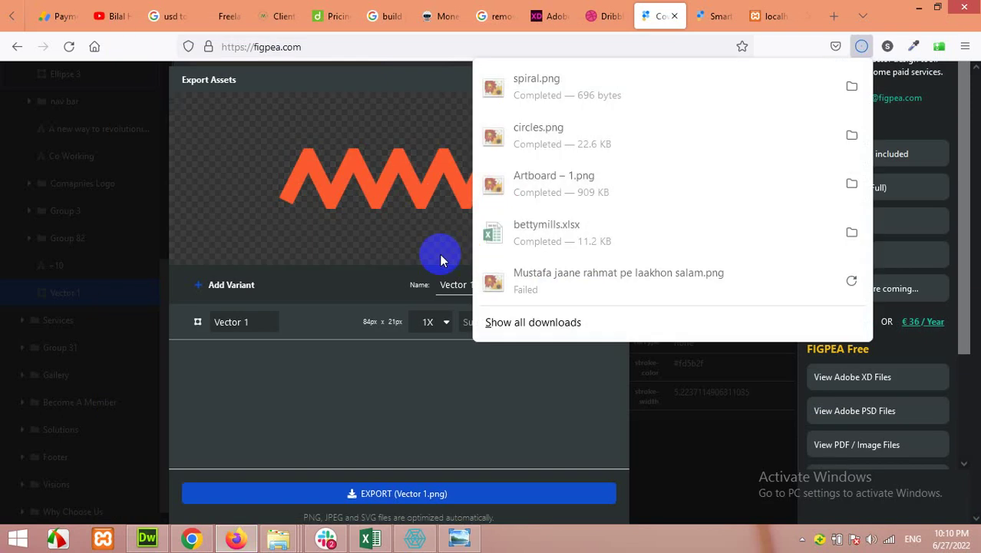
pyautogui.click(500, 399)
pyautogui.click(613, 78)
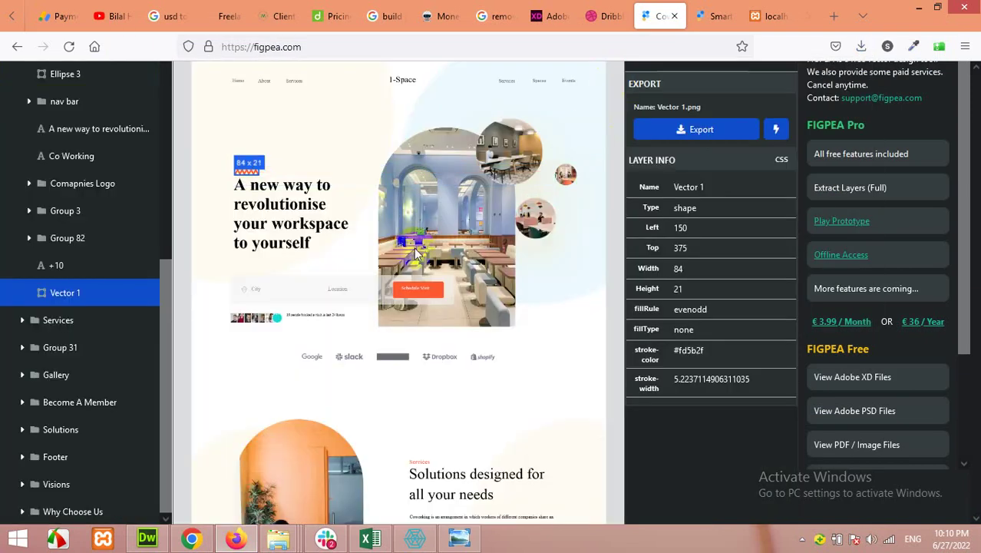
# Step: Select the hero's arched photo Mask Group with its Rectangle 9 expanded, preview its export and close the preview
pyautogui.click(439, 191)
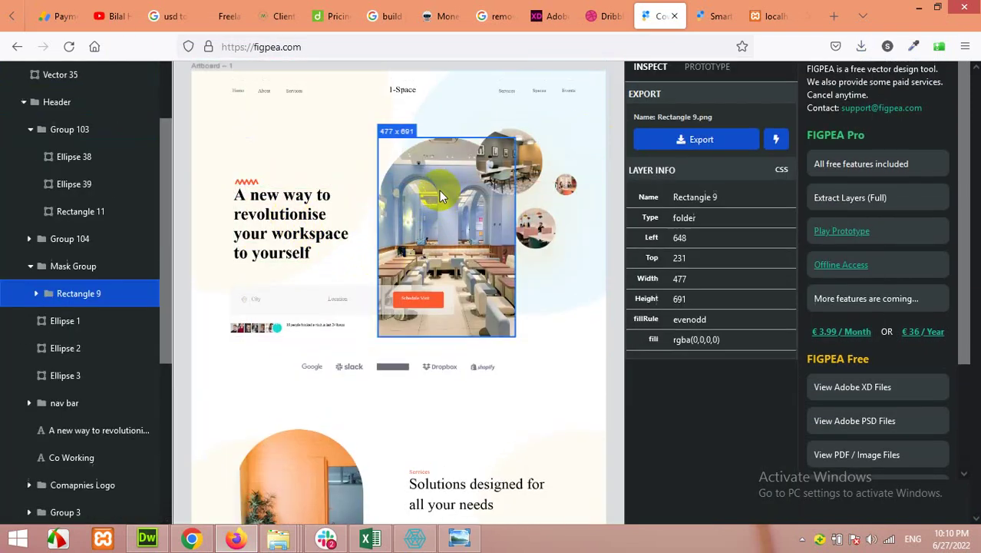
pyautogui.click(36, 293)
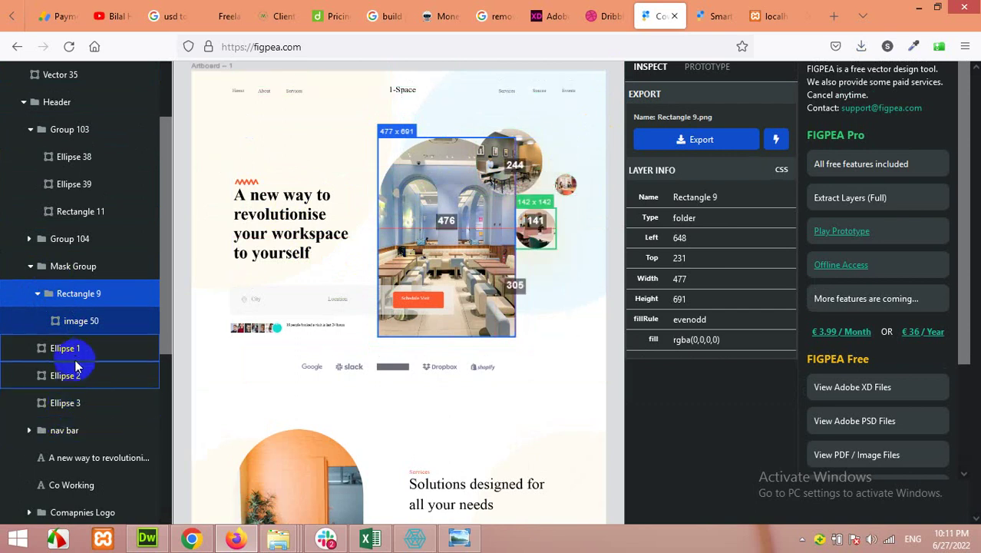
pyautogui.click(49, 266)
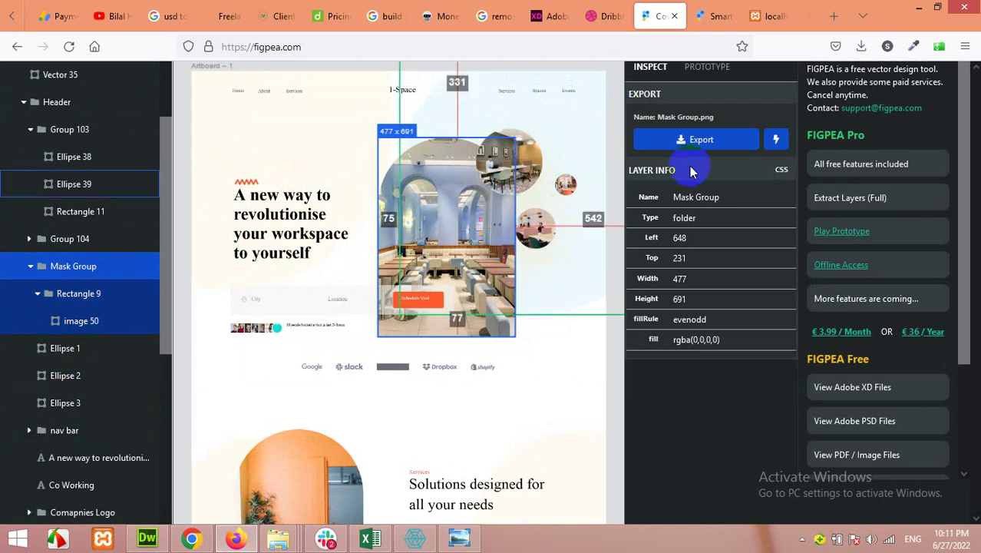
pyautogui.click(733, 138)
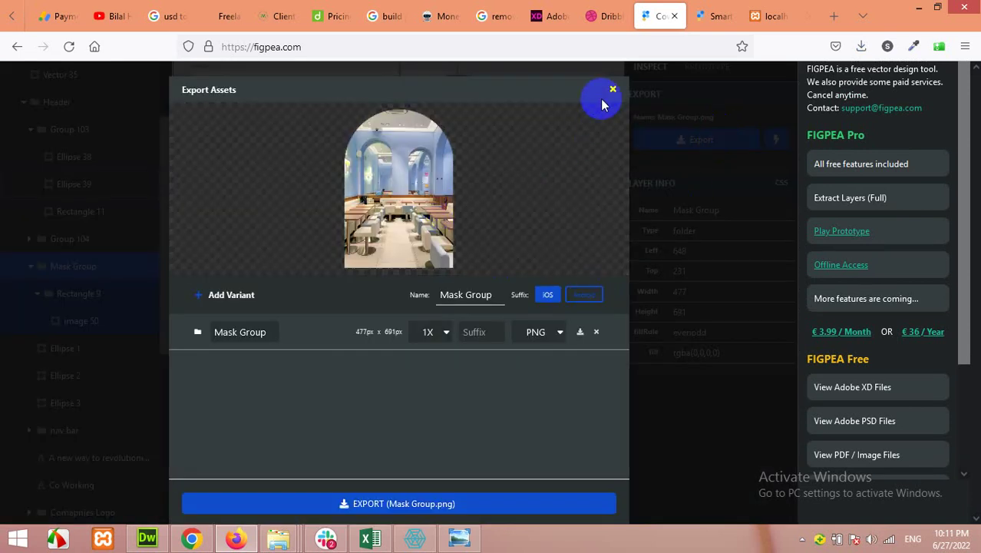
pyautogui.click(613, 89)
# Step: Collapse Mask Group and select it together with the Ellipse 1, Ellipse 2 and Ellipse 3 layers
pyautogui.click(30, 267)
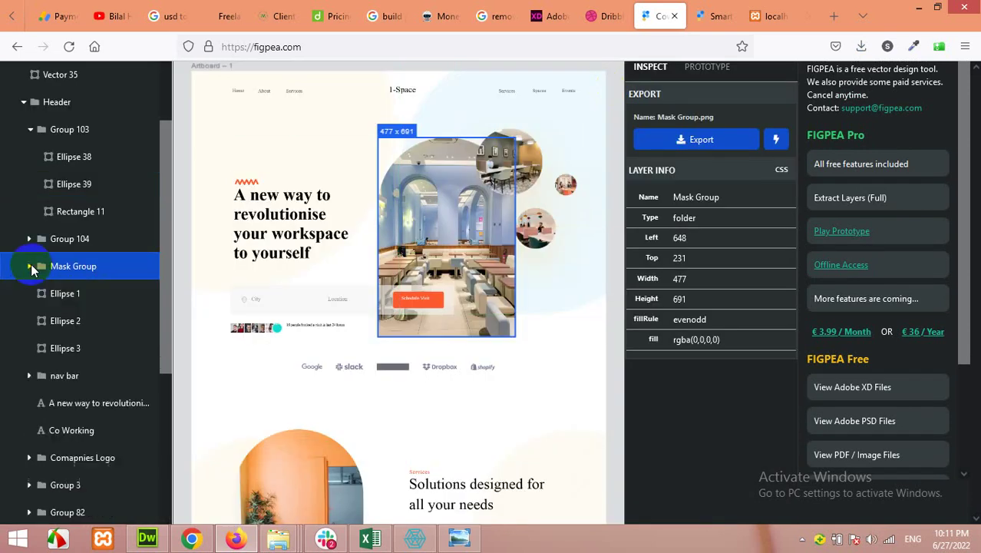
pyautogui.click(69, 273)
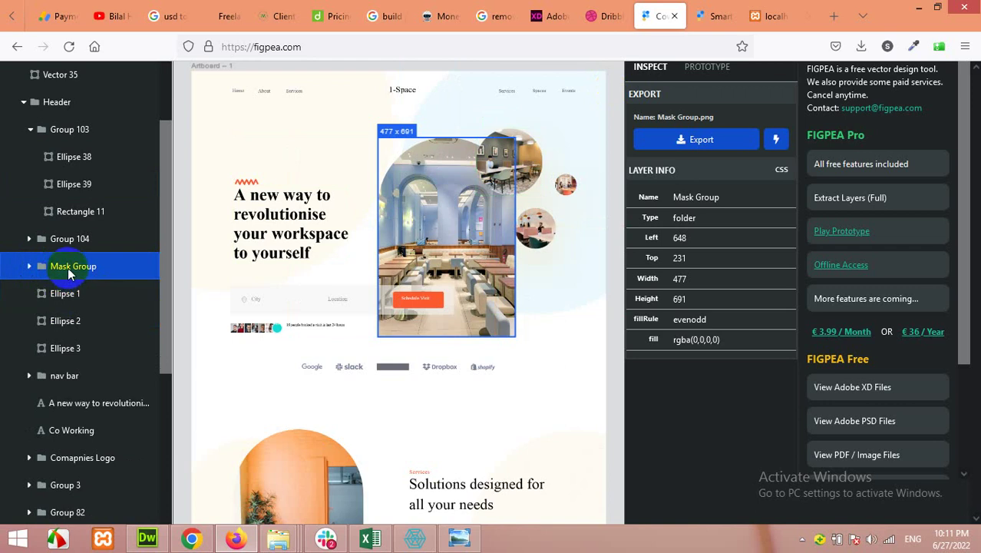
pyautogui.keyDown('shift'); pyautogui.click(66, 294); pyautogui.keyUp('shift')
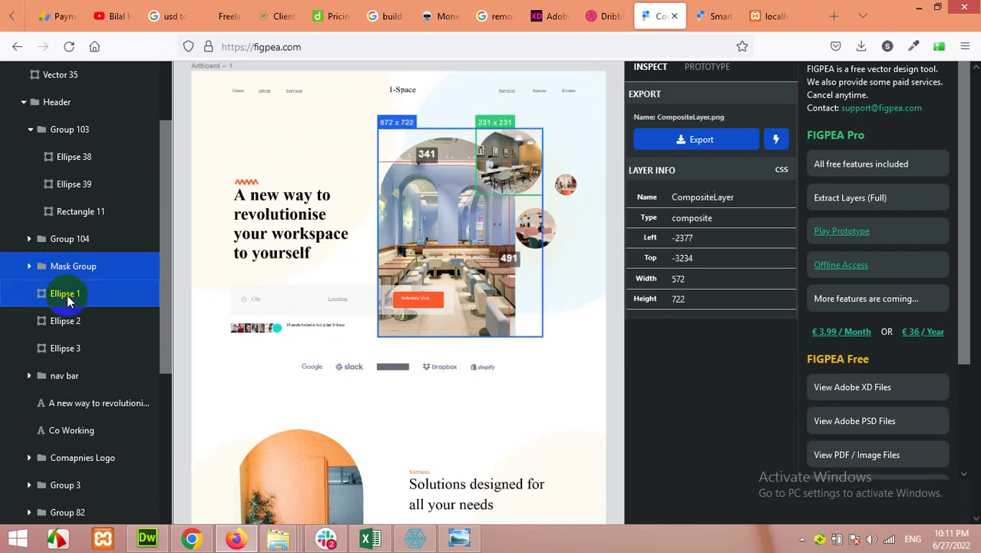
pyautogui.keyDown('shift'); pyautogui.click(64, 326); pyautogui.keyUp('shift')
pyautogui.keyDown('shift'); pyautogui.click(66, 350); pyautogui.keyUp('shift')
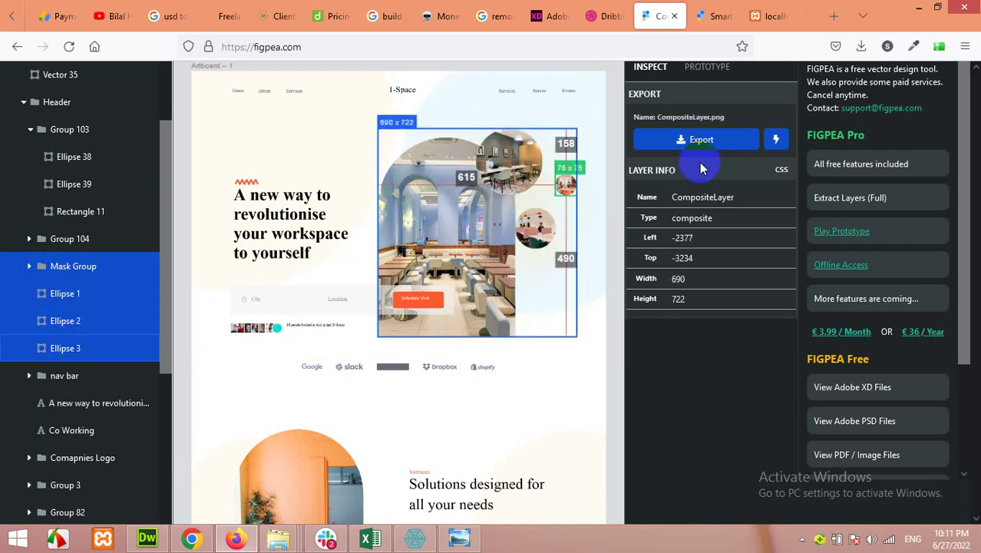
# Step: Export the selected hero images as banner-right-images.png into the Landing Pages folder and close the export dialog
pyautogui.click(701, 141)
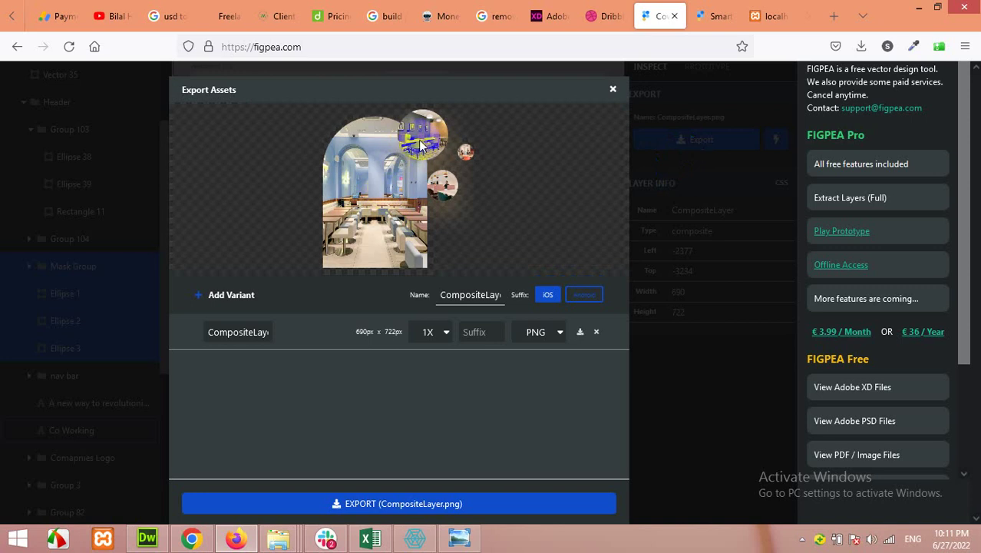
pyautogui.click(491, 238)
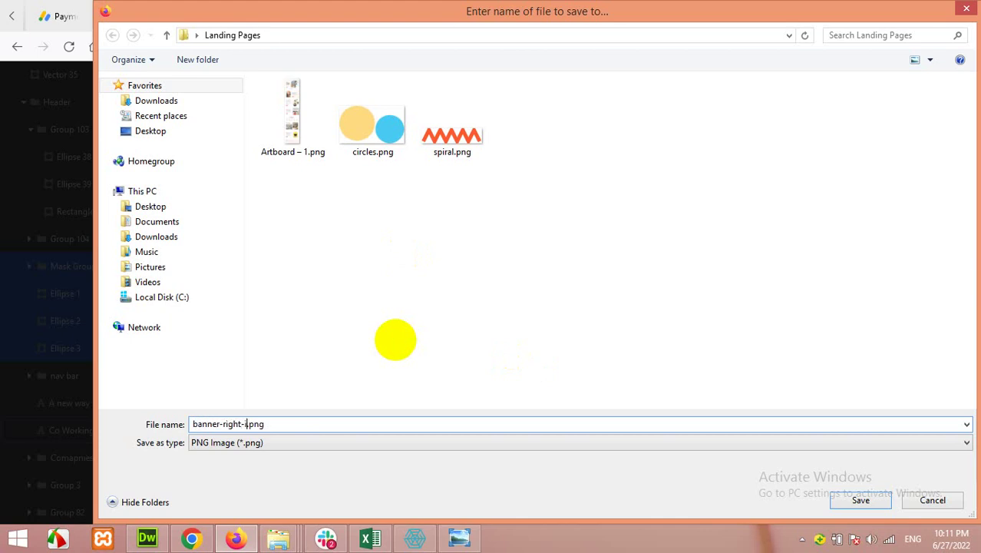
pyautogui.click(852, 498)
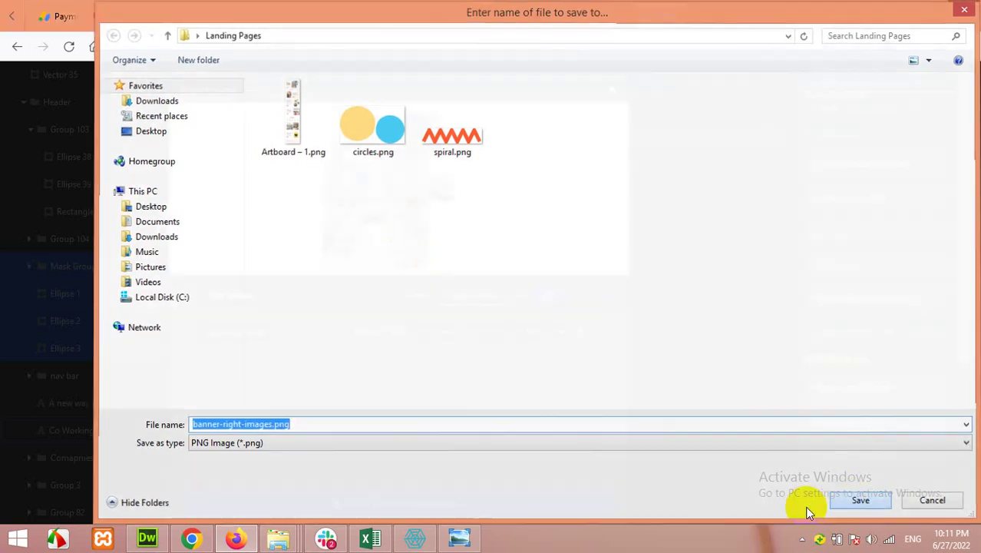
pyautogui.click(366, 387)
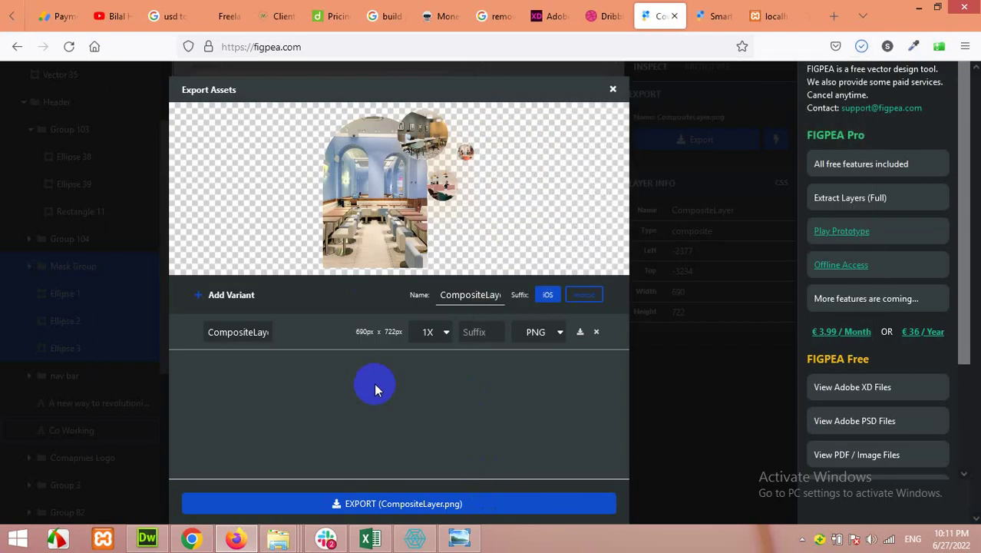
pyautogui.click(610, 88)
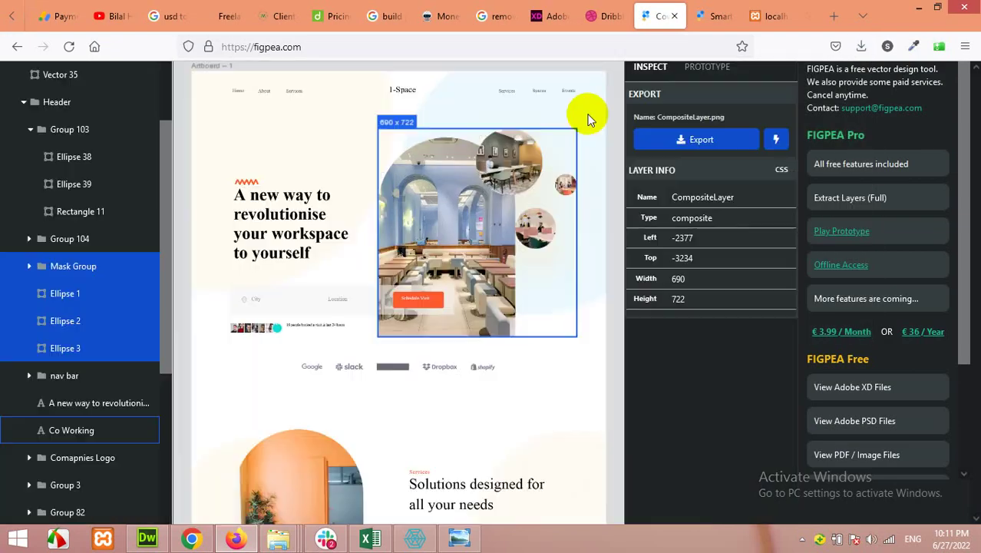
# Step: Copy the hero heading's text "A new way to revolutionise your workspace to yourself" from its layer info
pyautogui.click(269, 215)
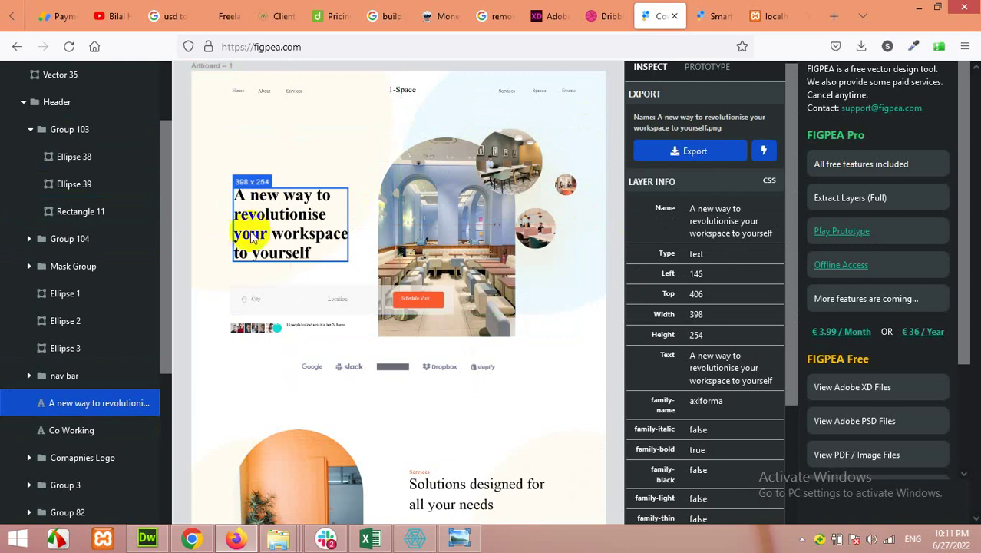
pyautogui.tripleClick(695, 367)
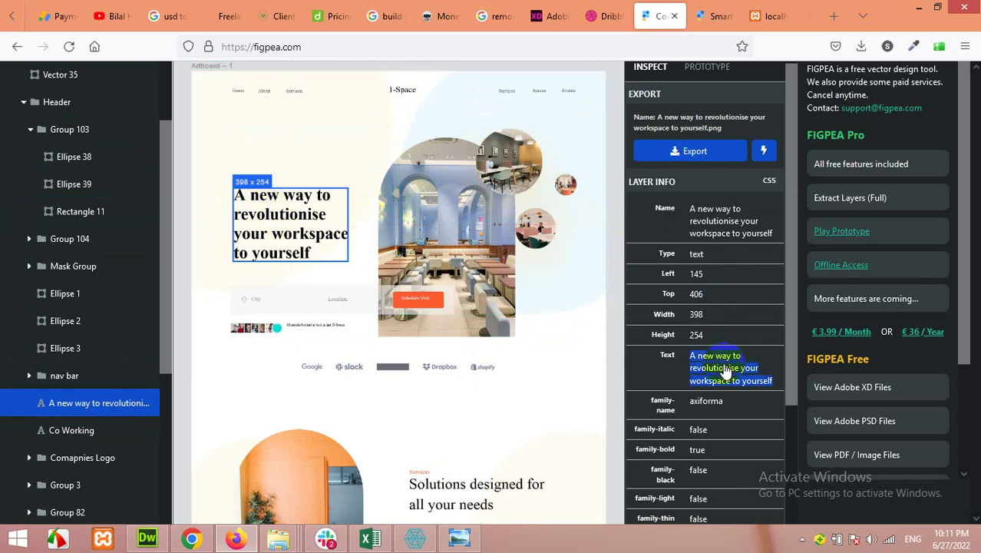
pyautogui.hotkey('ctrl', 'c')
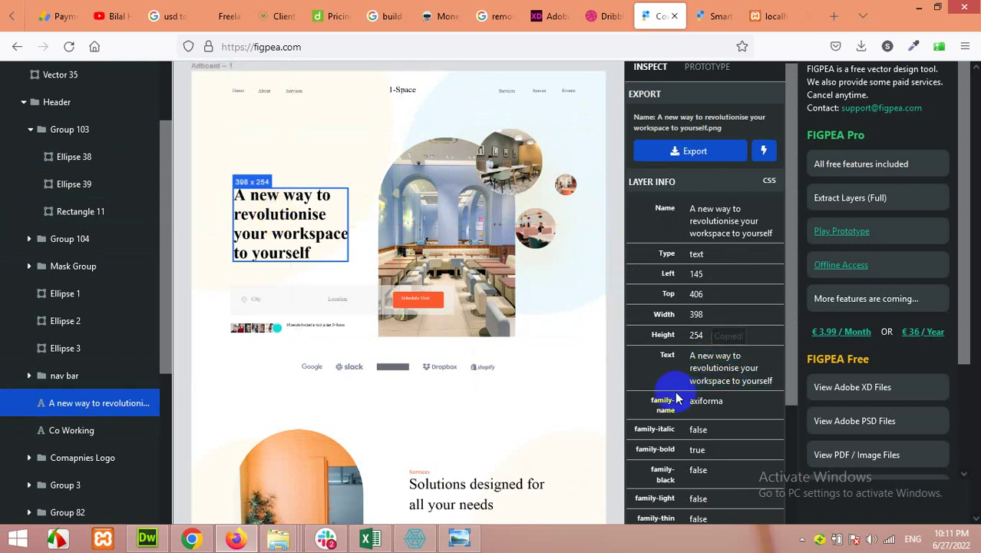
# Step: Switch to the Elementor page in Chrome and add an Image widget with the uploaded spiral.png to the section's first column
pyautogui.click(191, 537)
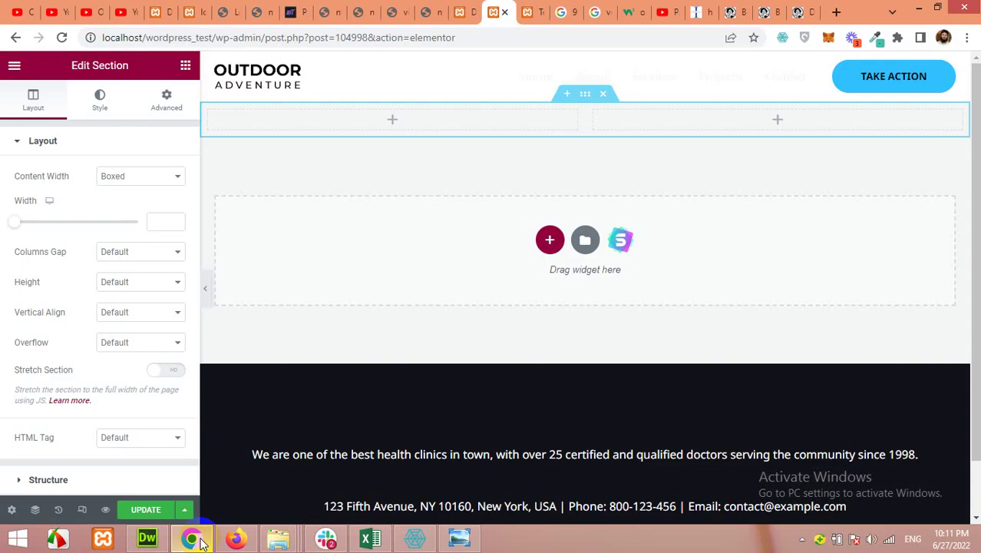
pyautogui.click(394, 122)
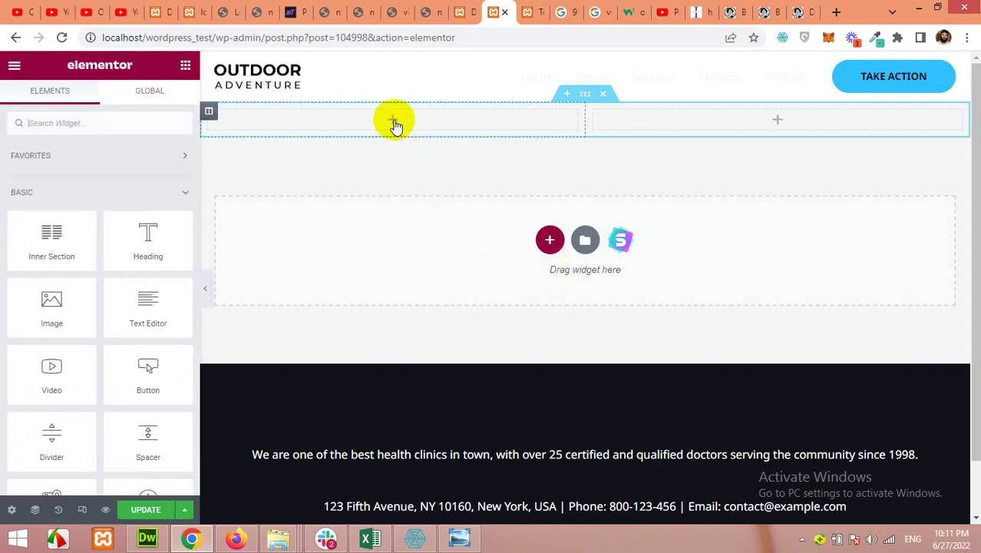
pyautogui.moveTo(59, 313); pyautogui.dragTo(330, 158)
pyautogui.click(87, 224)
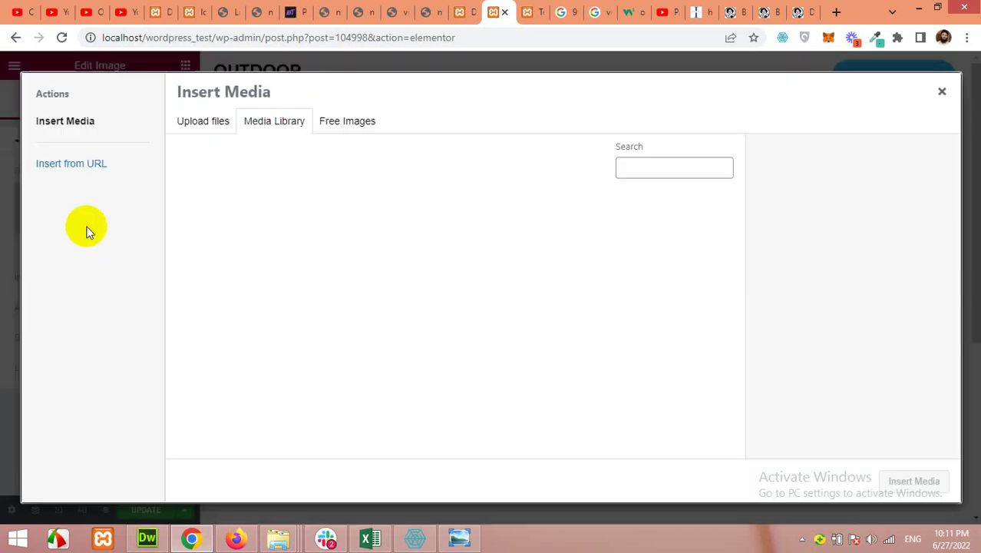
pyautogui.click(206, 120)
pyautogui.click(572, 309)
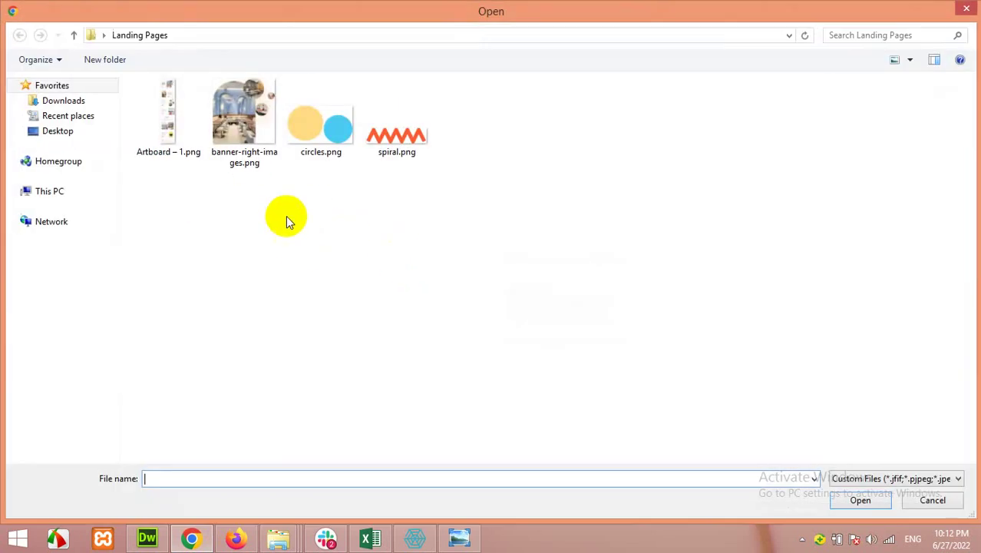
pyautogui.doubleClick(396, 135)
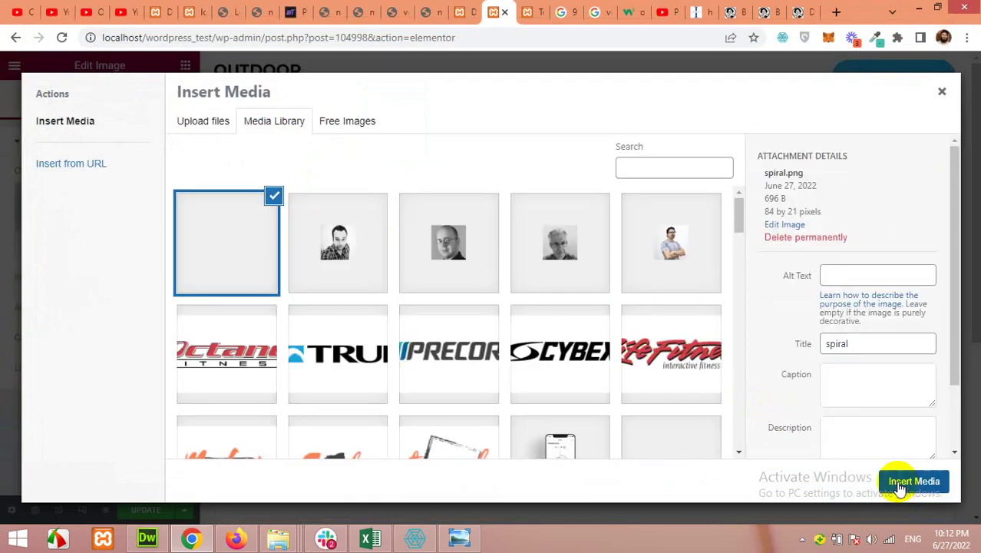
pyautogui.click(900, 482)
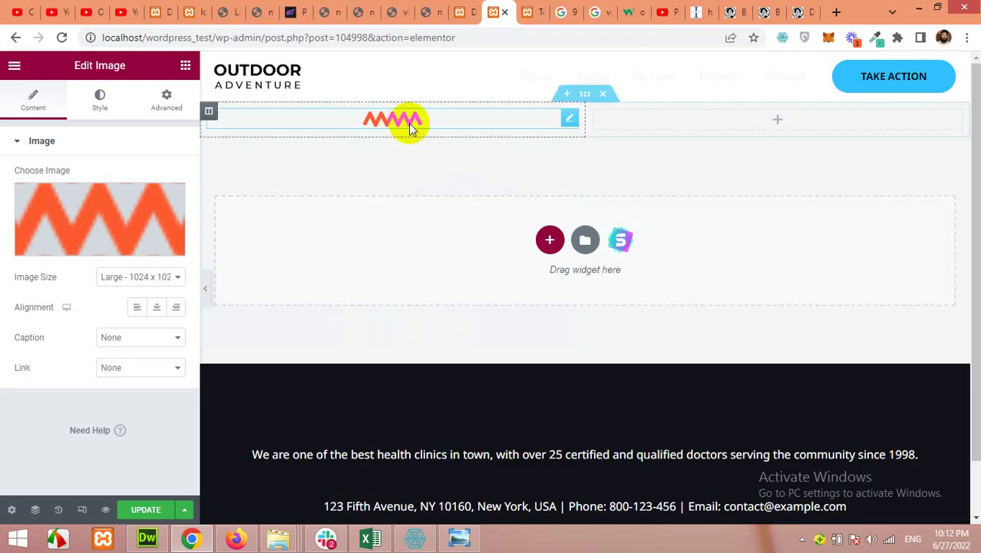
# Step: Add a Heading widget below the zigzag image and replace its title with the copied "A new way to revolutionise your workspace to yourself"
pyautogui.click(185, 65)
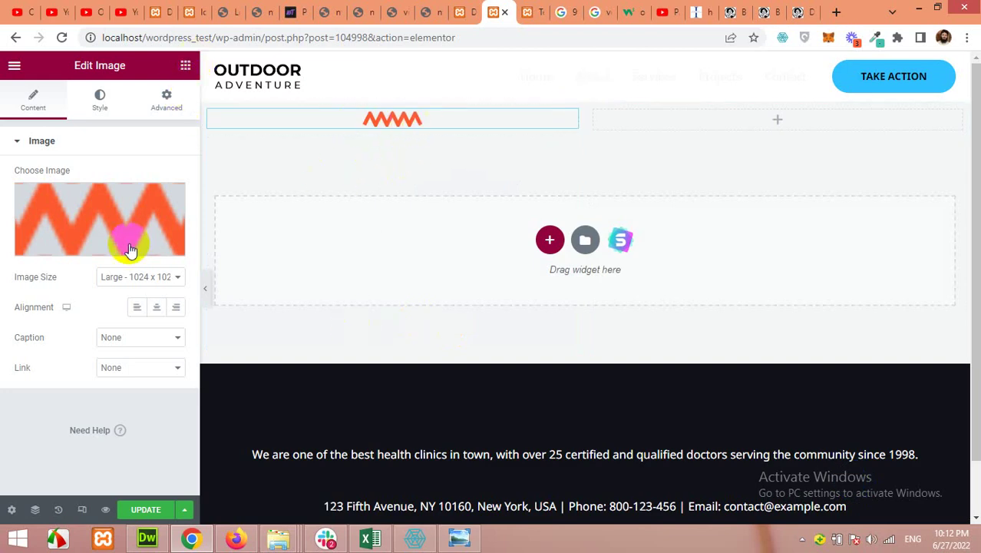
pyautogui.moveTo(125, 218); pyautogui.dragTo(383, 121)
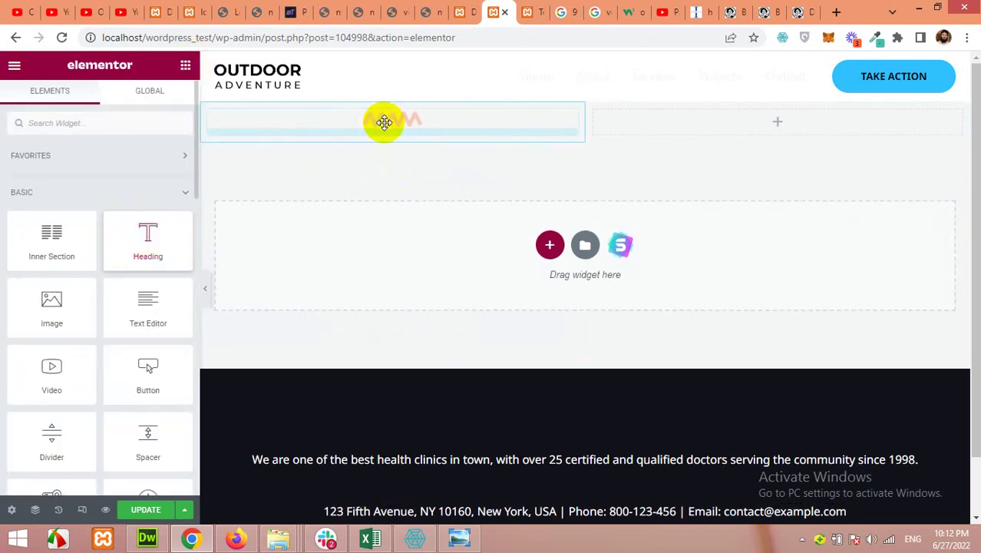
pyautogui.moveTo(131, 191); pyautogui.dragTo(7, 190)
pyautogui.rightClick(40, 192)
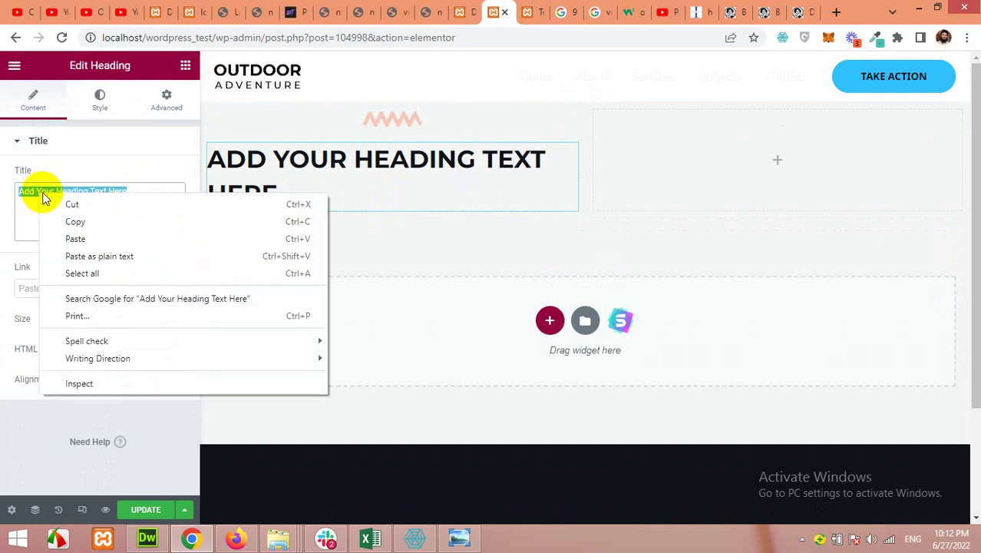
pyautogui.click(74, 243)
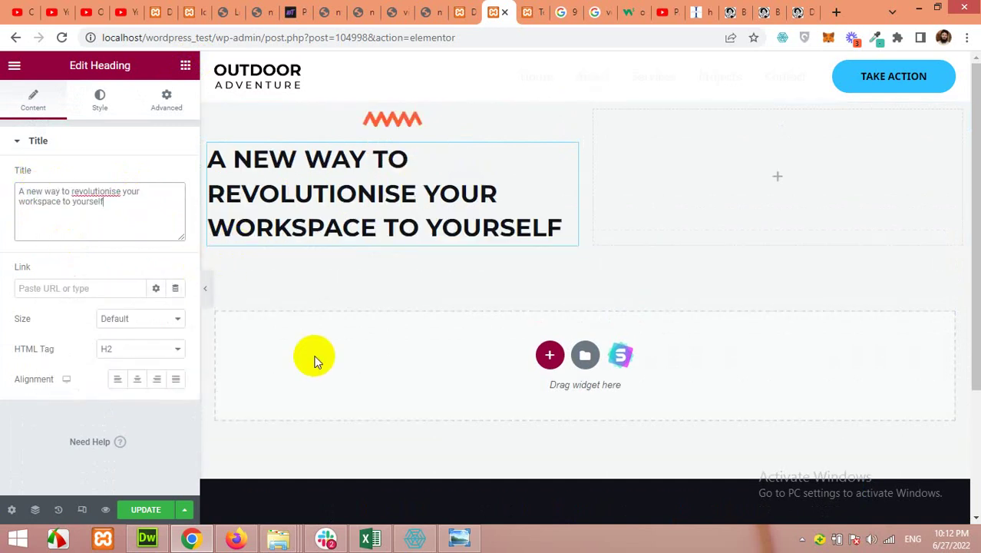
# Step: Check the hero design in Firefox, return to Elementor and add an Image widget with the uploaded banner-right-images.png to the empty second column
pyautogui.click(234, 540)
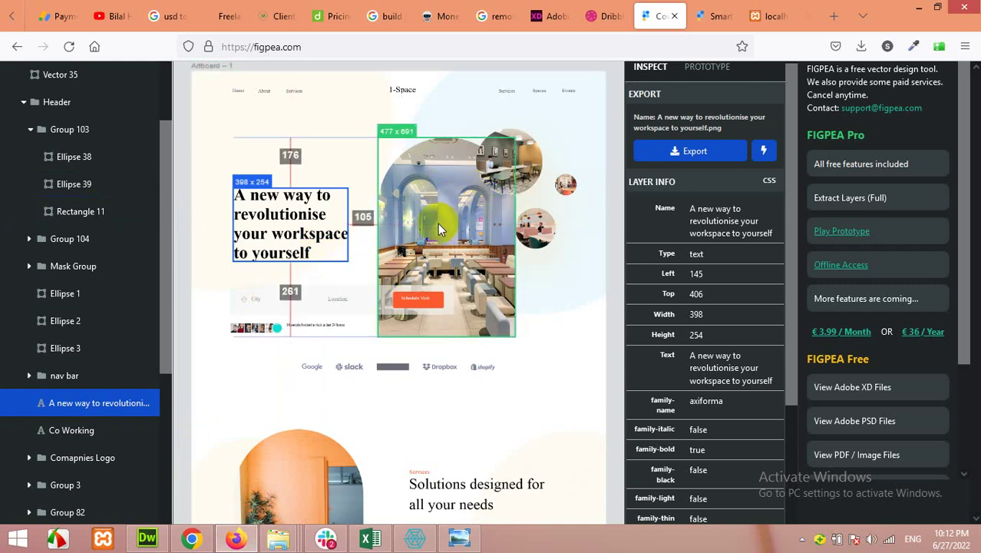
pyautogui.moveTo(233, 542)
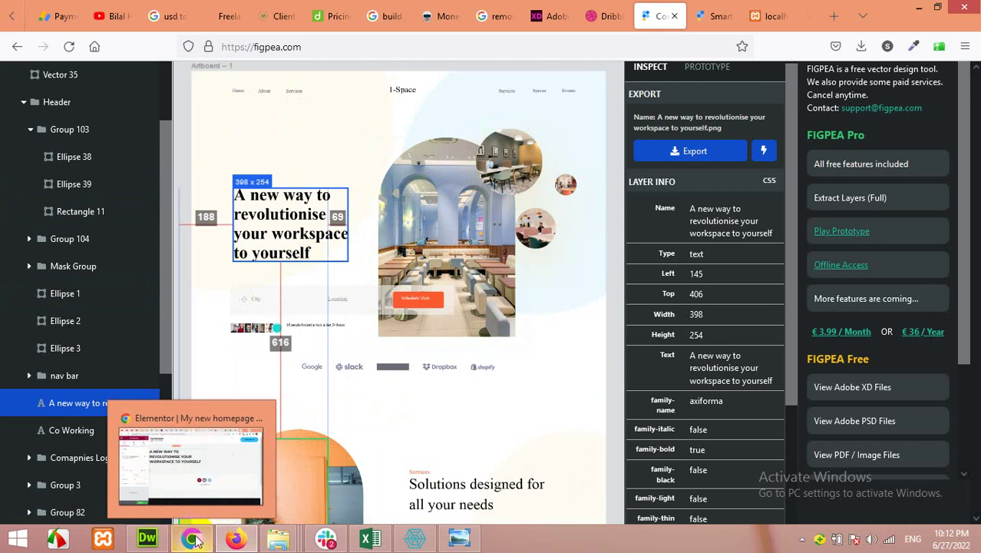
pyautogui.click(215, 541)
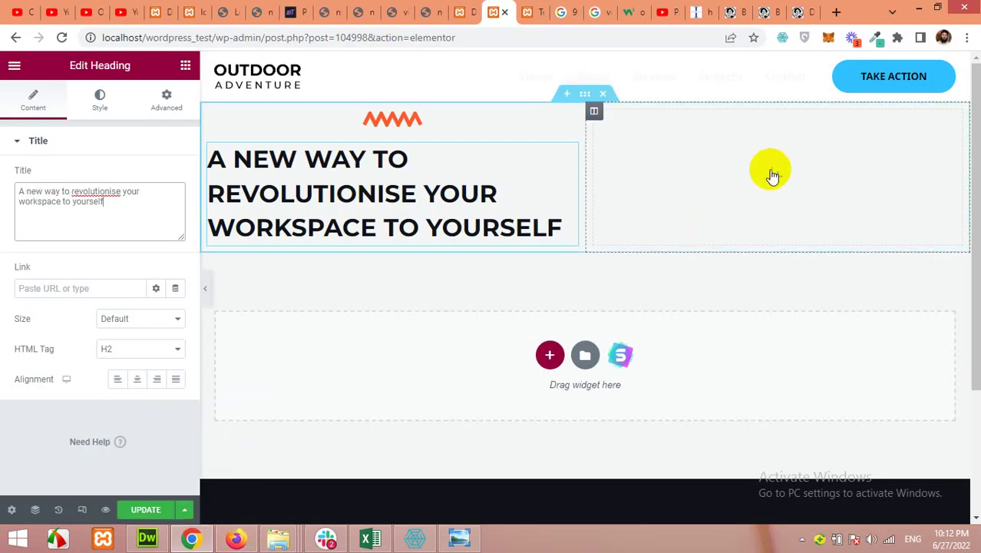
pyautogui.click(777, 180)
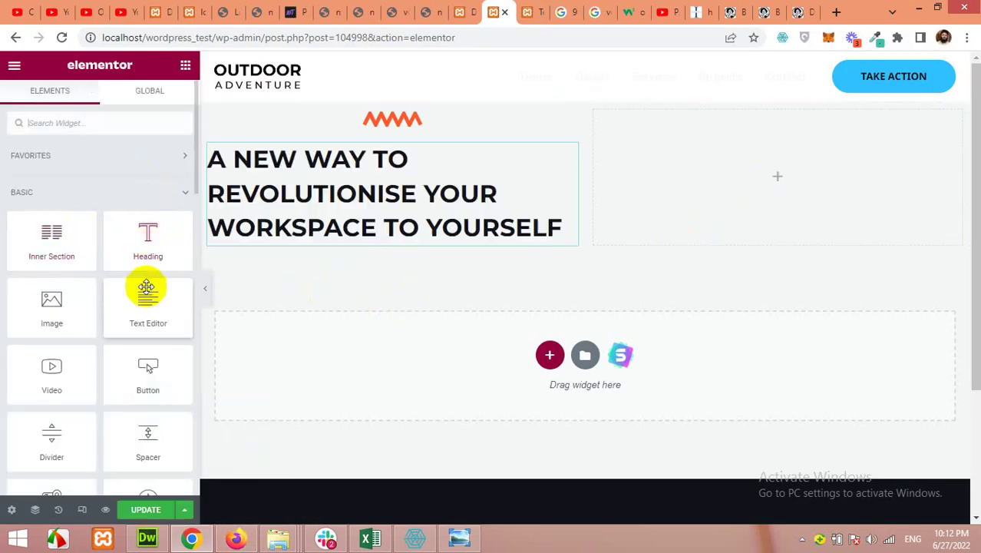
pyautogui.moveTo(56, 302); pyautogui.dragTo(593, 231)
pyautogui.click(165, 237)
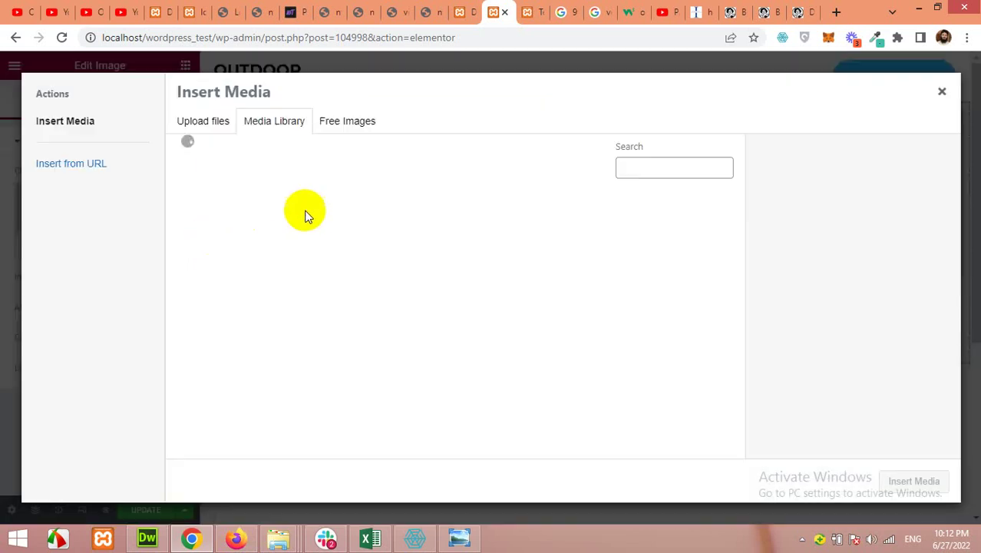
pyautogui.click(217, 126)
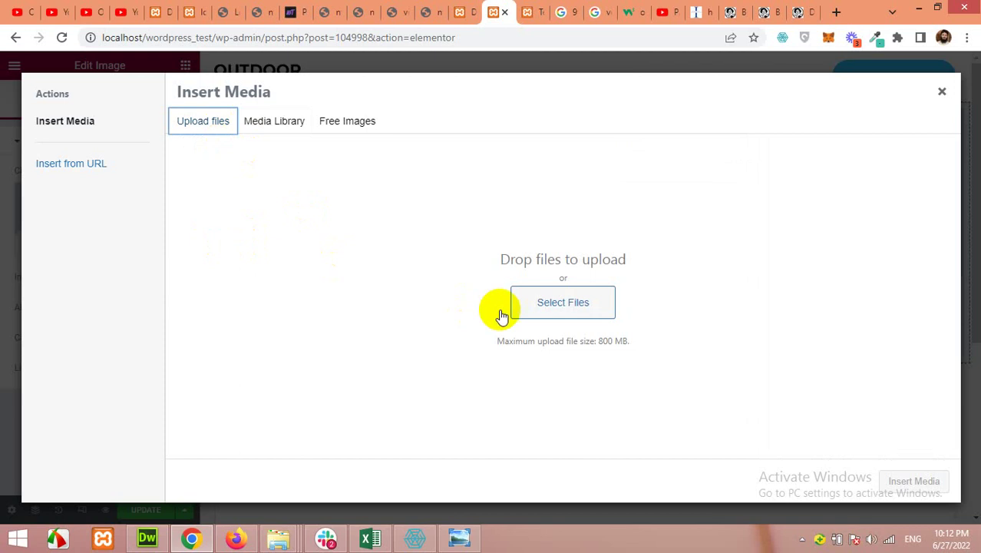
pyautogui.click(395, 316)
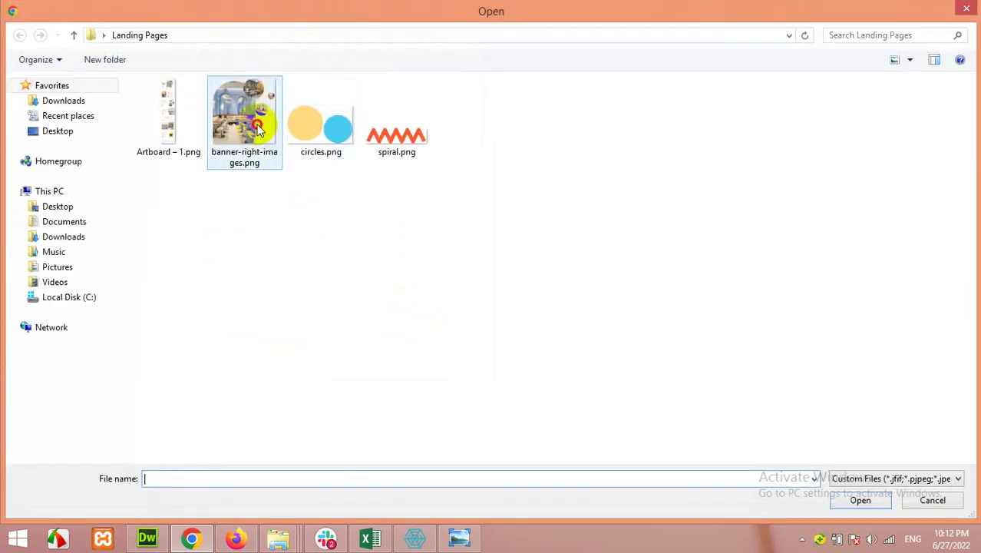
pyautogui.click(259, 130)
pyautogui.click(859, 500)
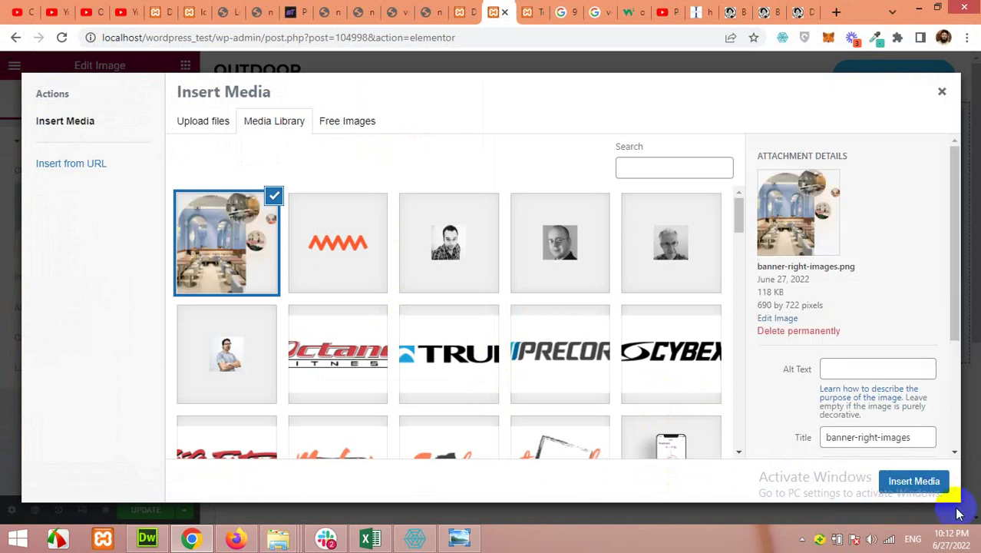
pyautogui.click(914, 481)
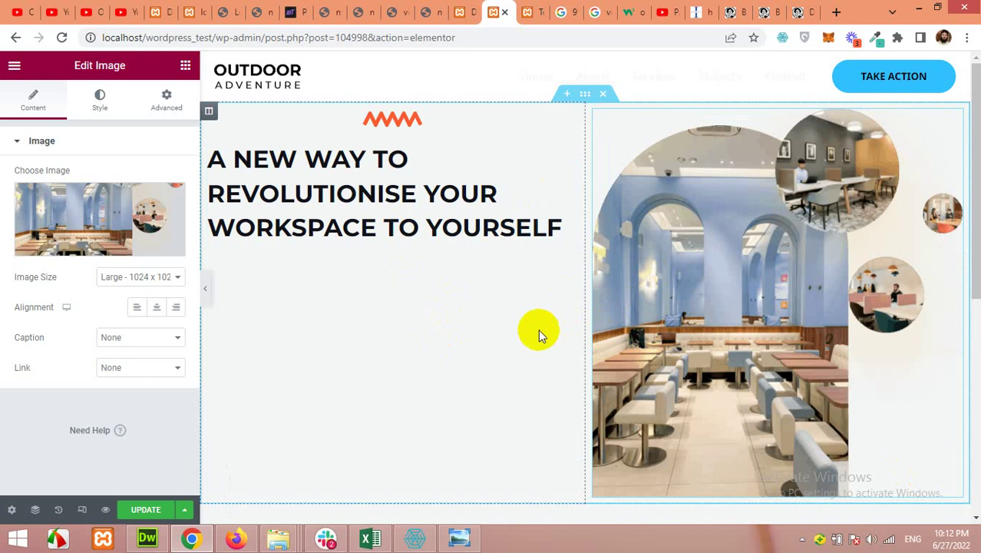
# Step: Give the hero section a Classic background using the image circles.png uploaded from the Landing Pages folder
pyautogui.click(585, 95)
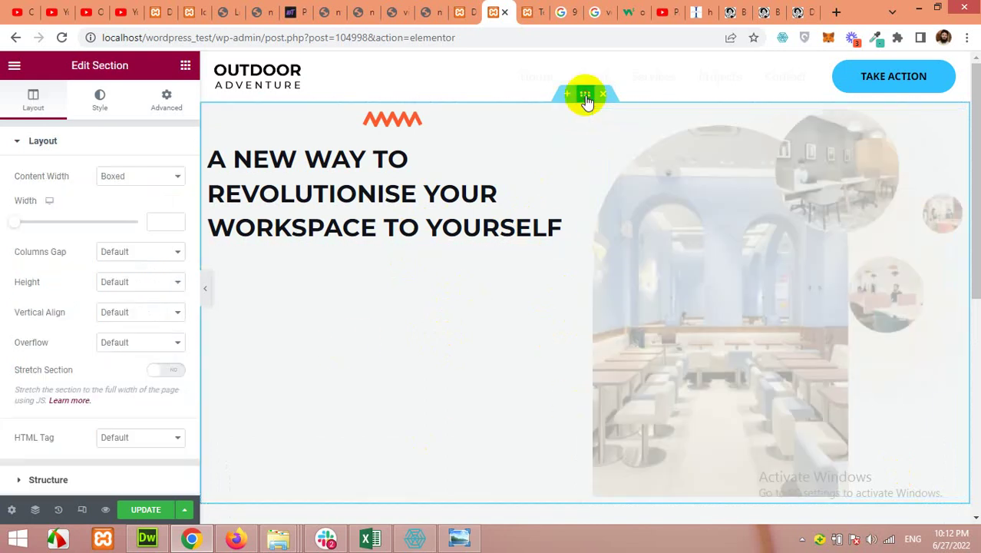
pyautogui.click(96, 106)
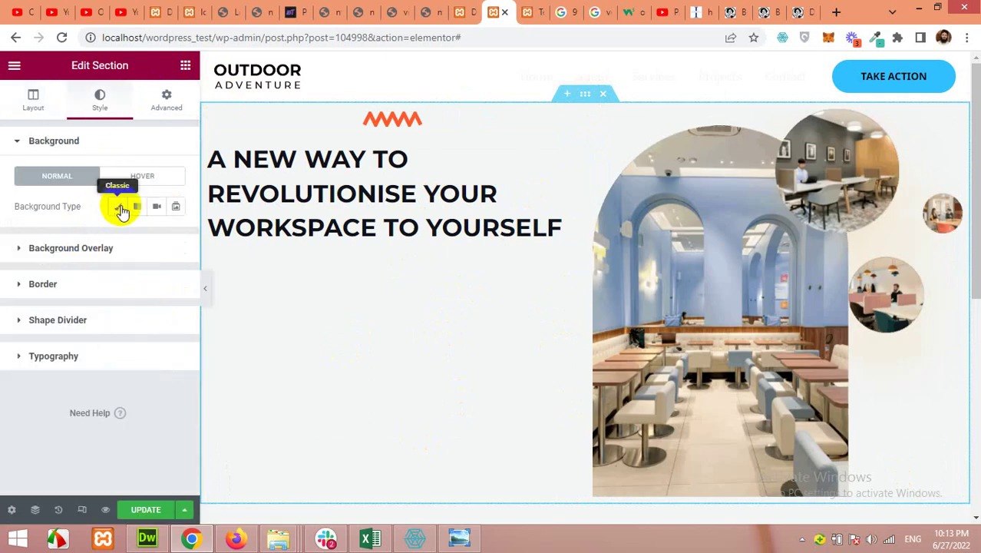
pyautogui.click(119, 208)
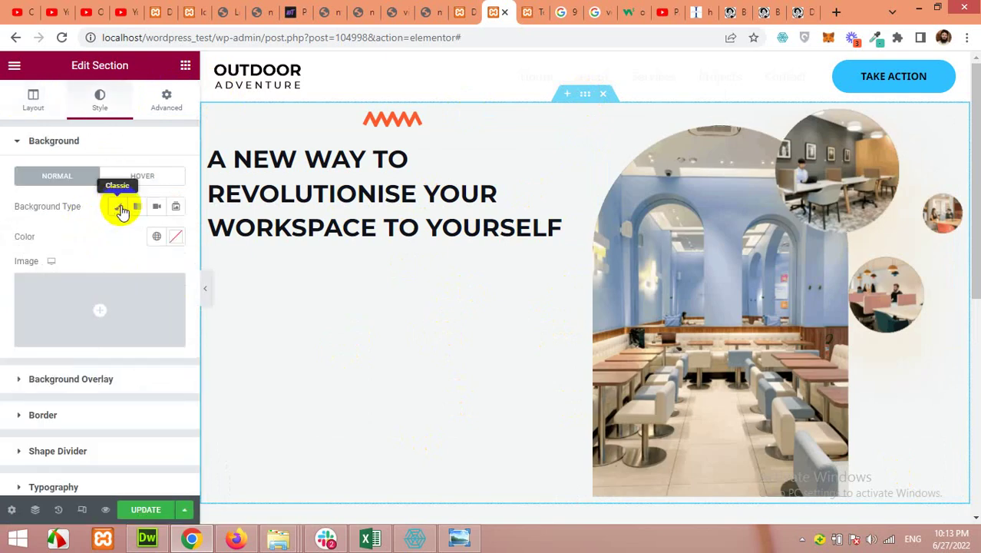
pyautogui.click(108, 310)
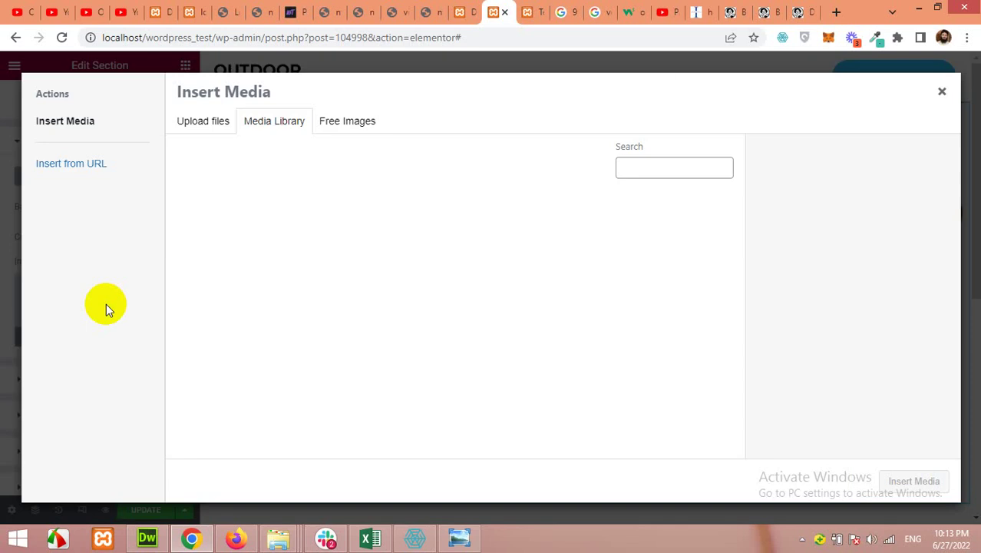
pyautogui.click(209, 125)
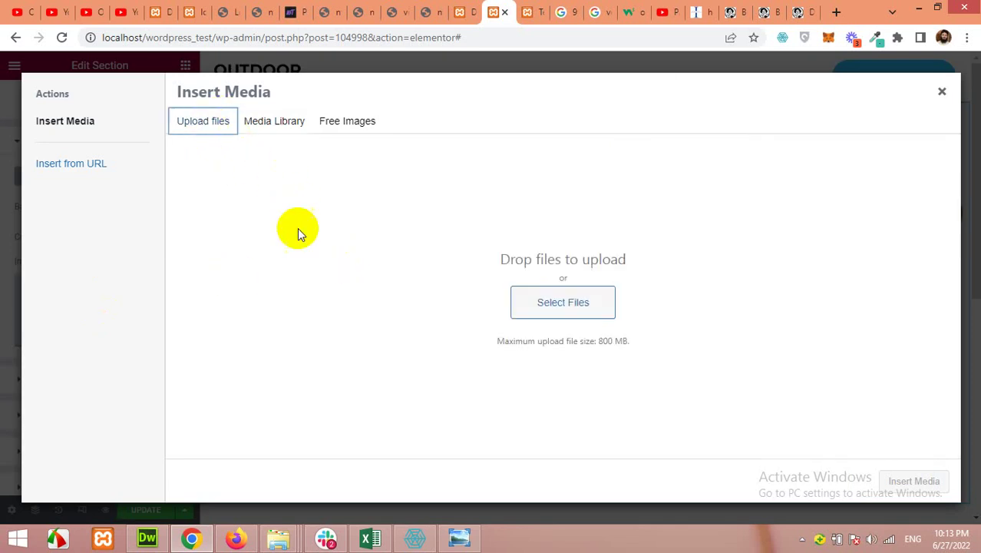
pyautogui.click(542, 305)
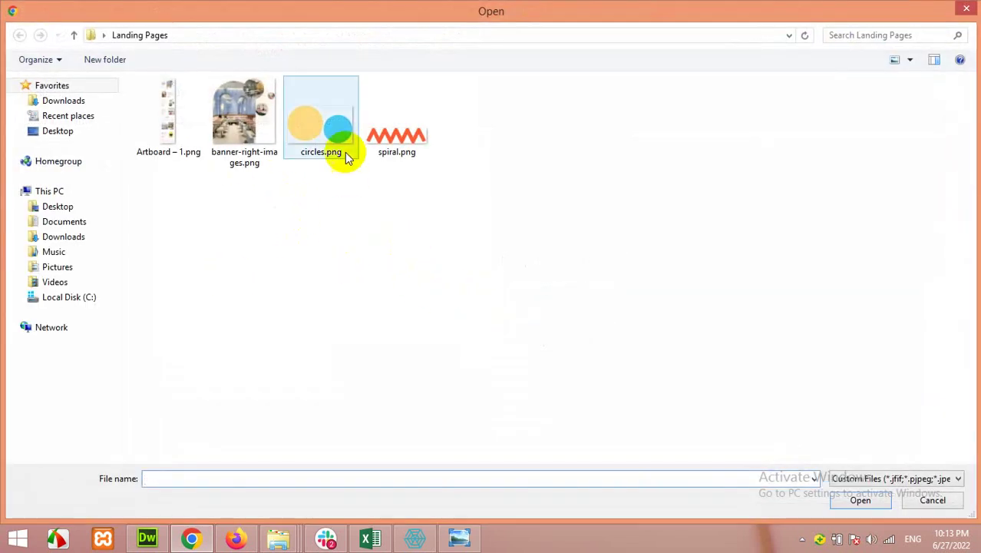
pyautogui.click(346, 157)
pyautogui.click(862, 498)
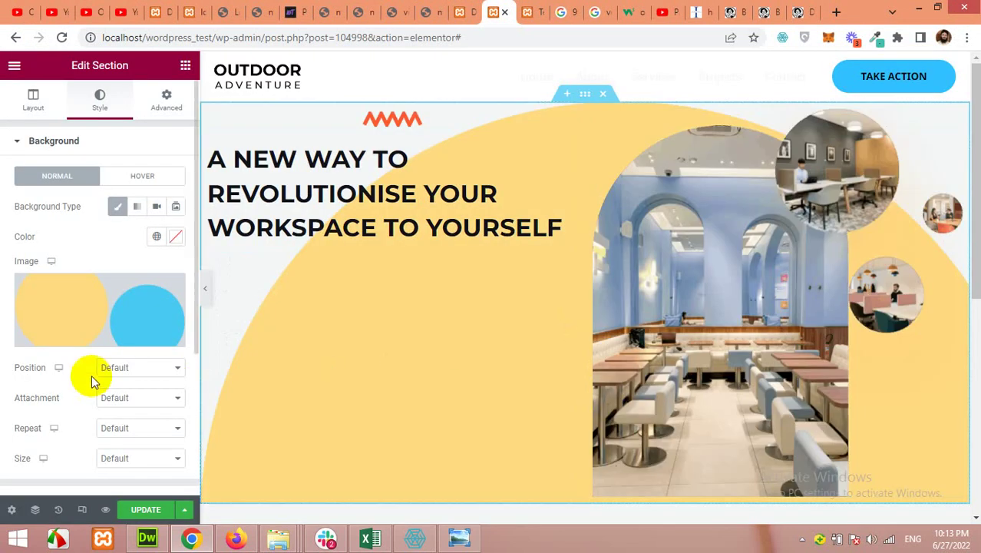
# Step: Set the section background image to Center Center position, No-repeat and Cover size, keeping the default attachment
pyautogui.click(135, 370)
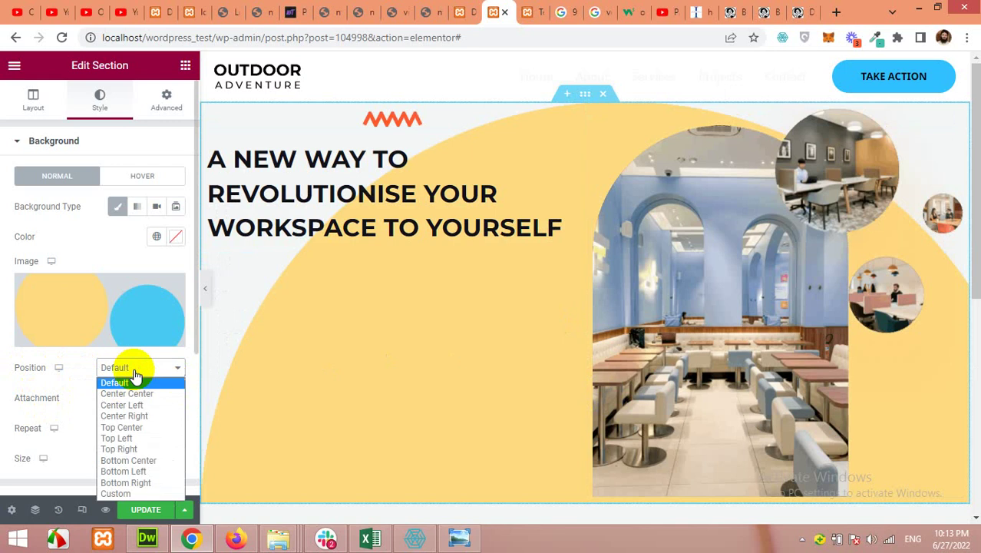
pyautogui.click(135, 393)
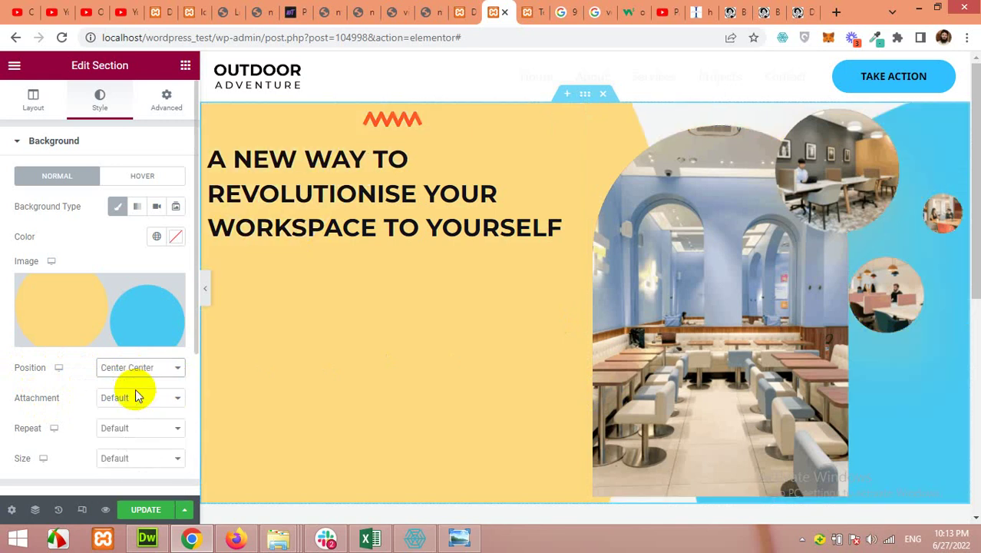
pyautogui.click(127, 401)
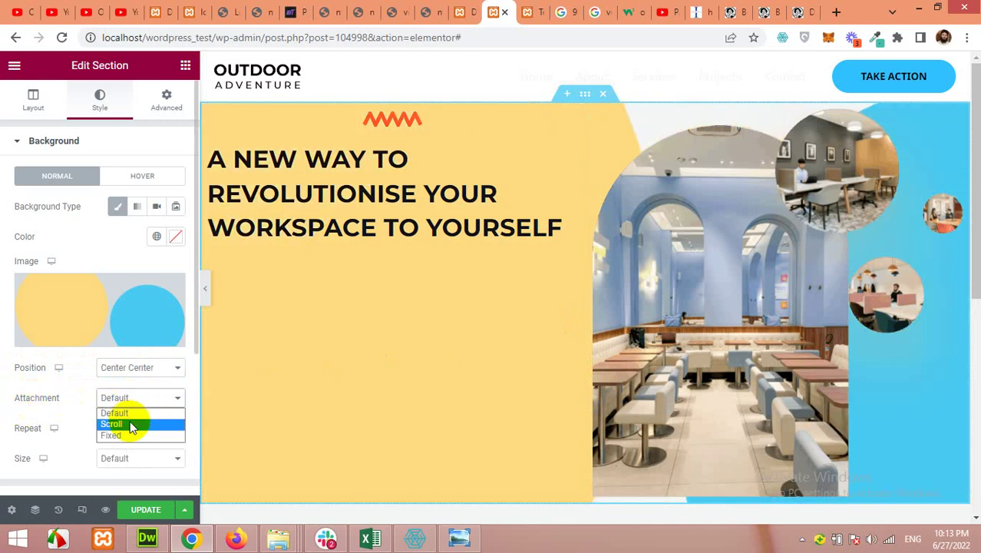
pyautogui.click(127, 412)
pyautogui.click(111, 430)
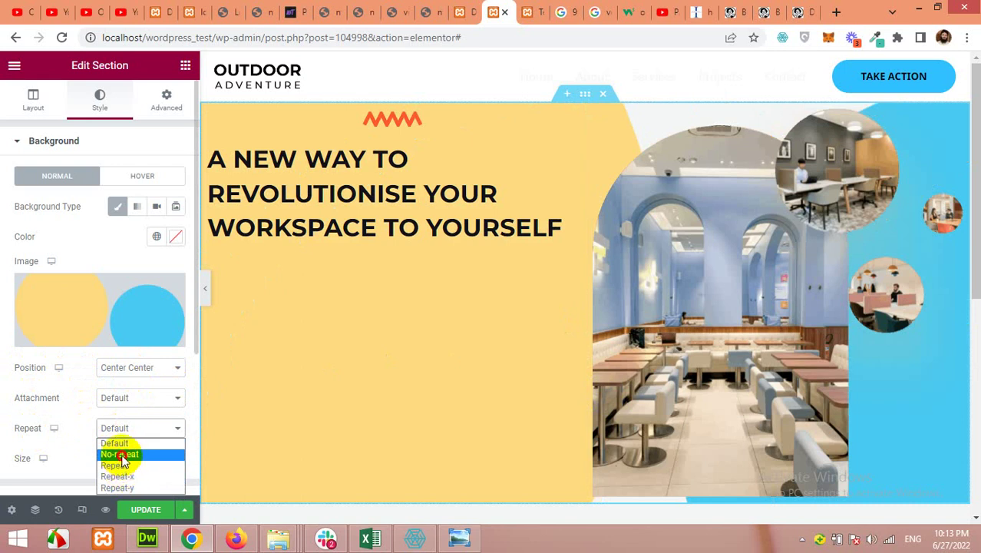
pyautogui.click(119, 453)
pyautogui.click(118, 459)
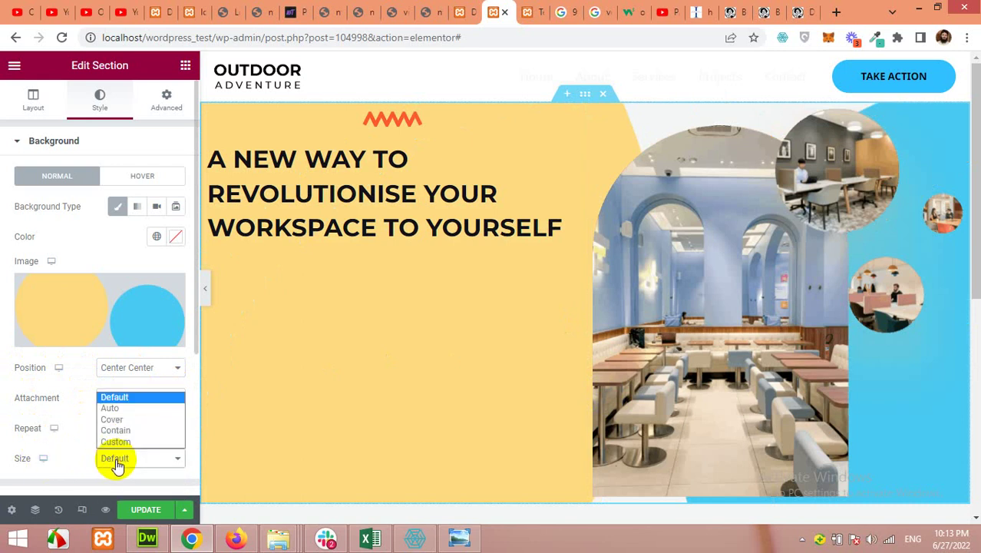
pyautogui.click(115, 419)
# Step: Change the section background image's size to Contain and its position to Top Center
pyautogui.click(119, 397)
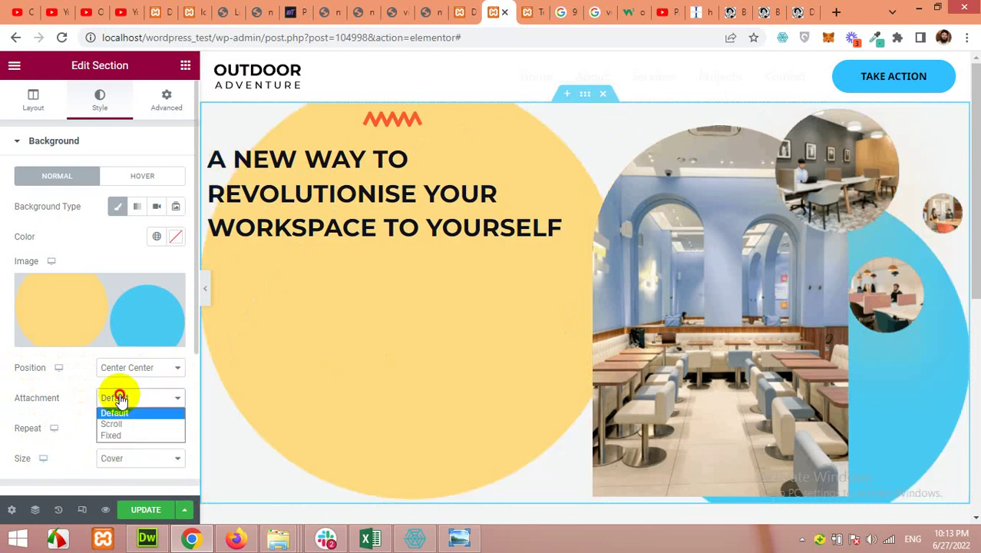
pyautogui.click(88, 453)
pyautogui.click(110, 428)
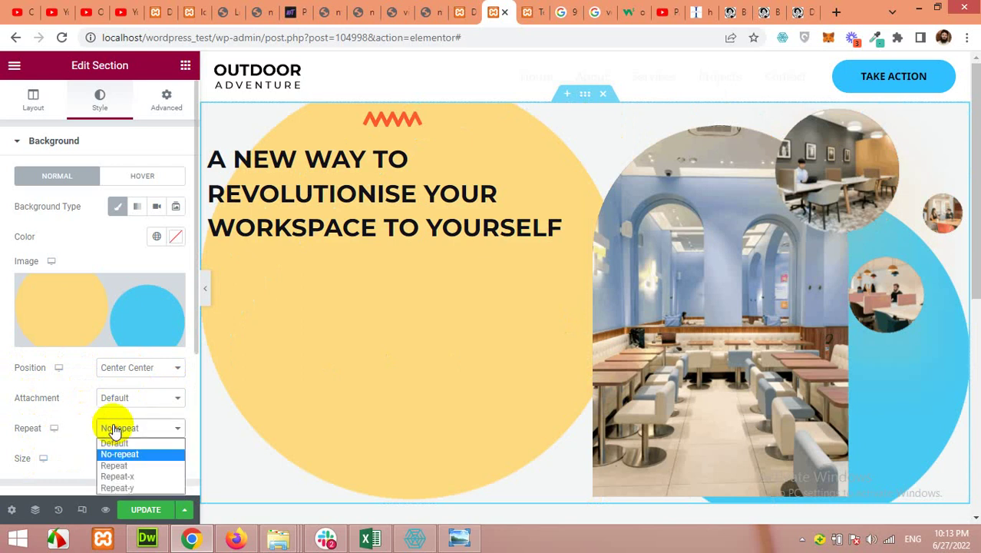
pyautogui.click(114, 431)
pyautogui.click(125, 459)
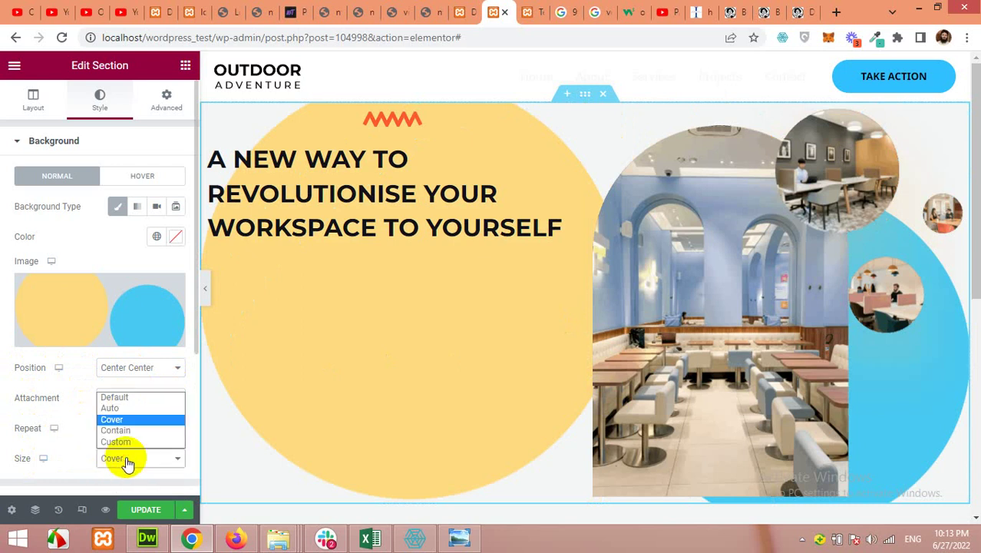
pyautogui.click(122, 430)
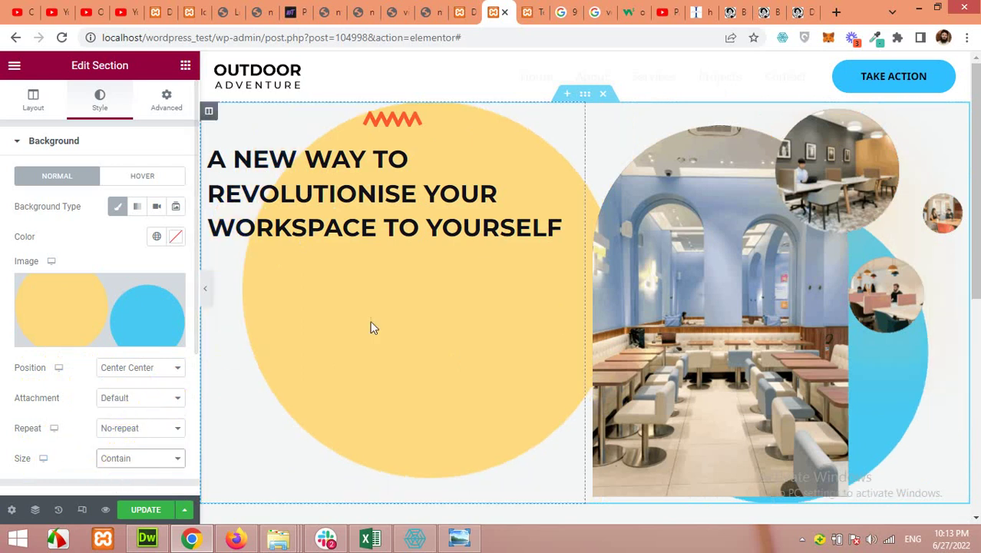
pyautogui.click(121, 370)
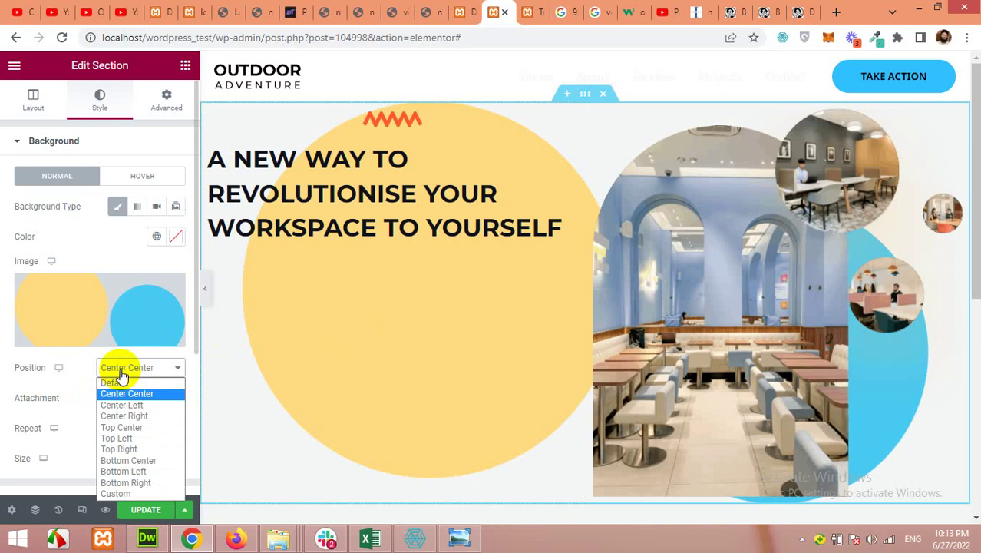
pyautogui.click(120, 428)
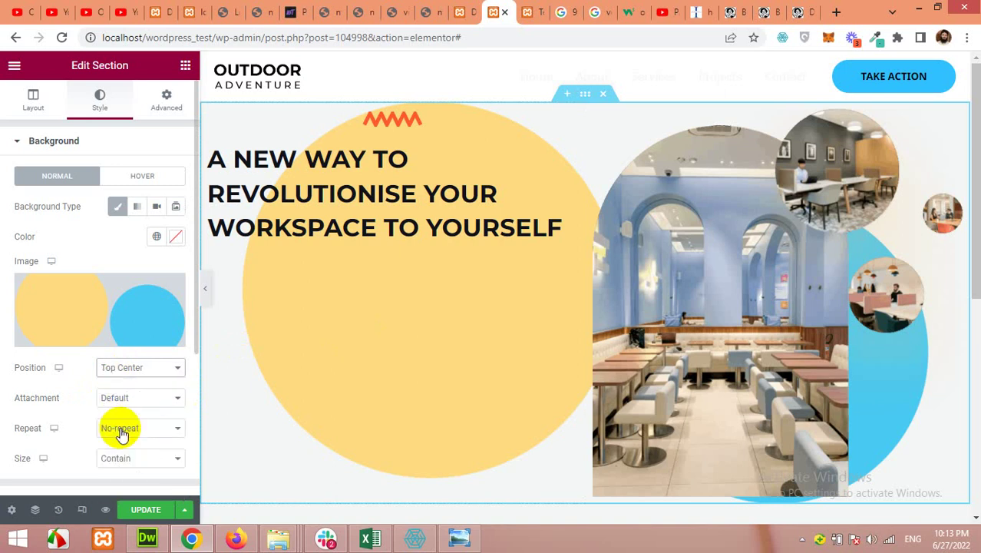
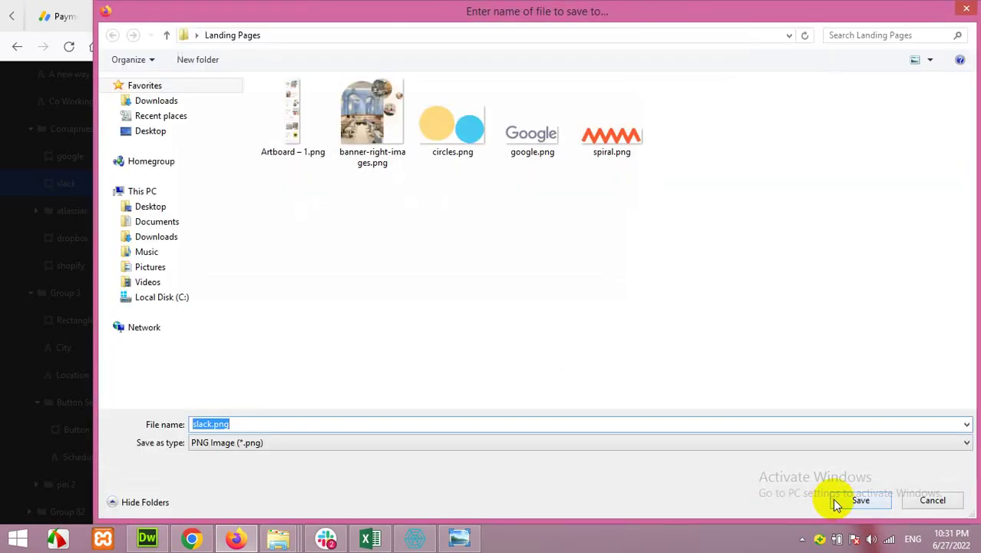
# Step: Save slack.png in the Landing Pages folder and export the atlassian logo's Bitmap layer there as Bitmap.png
pyautogui.click(840, 501)
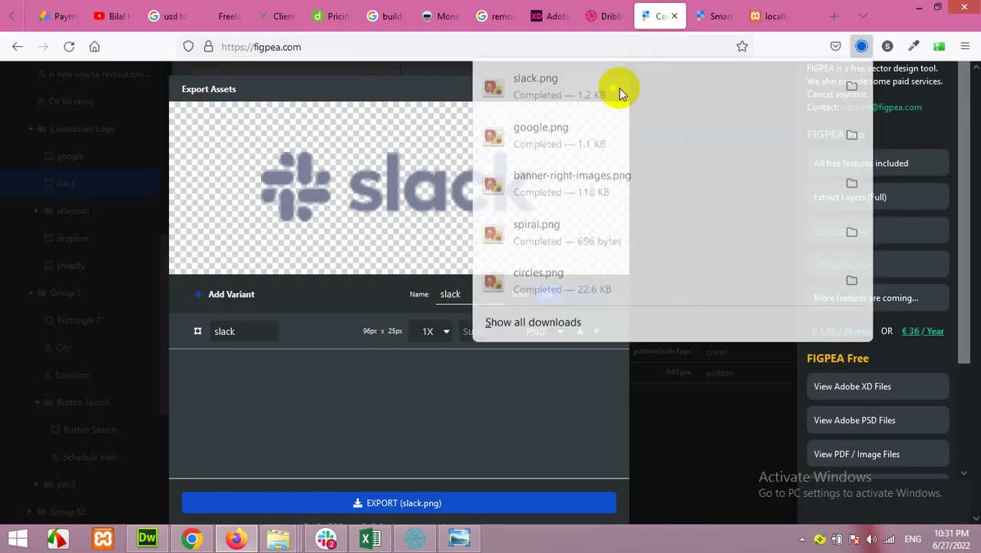
pyautogui.click(613, 88)
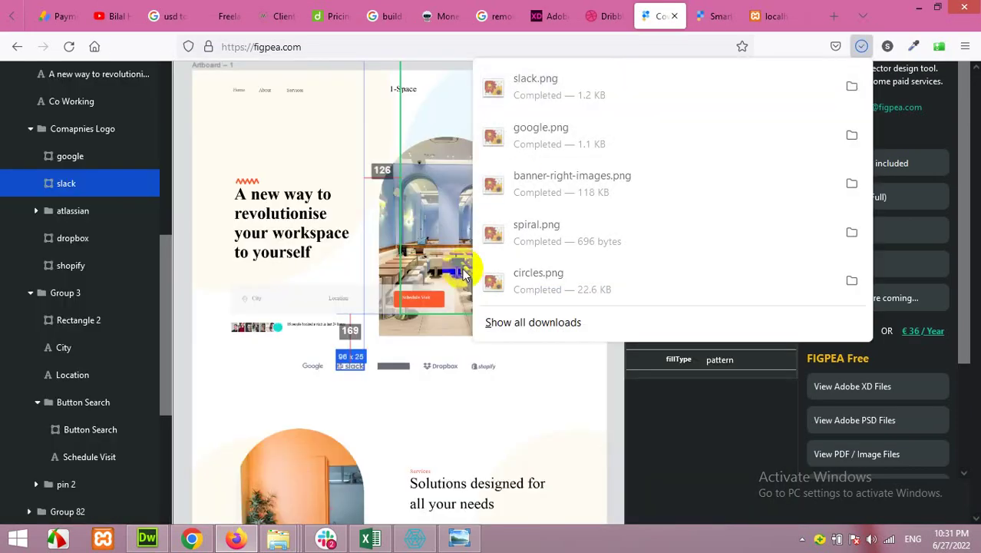
pyautogui.click(390, 367)
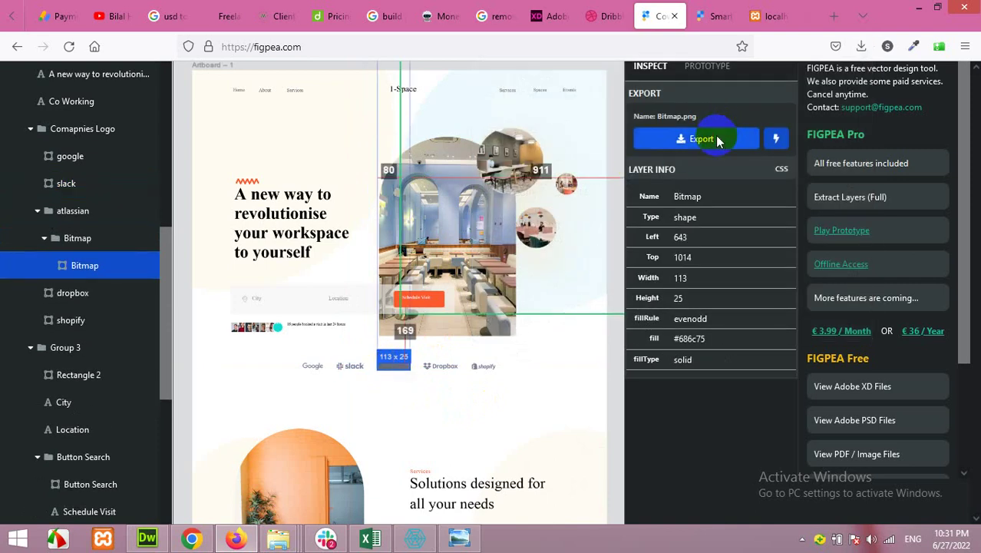
pyautogui.click(715, 137)
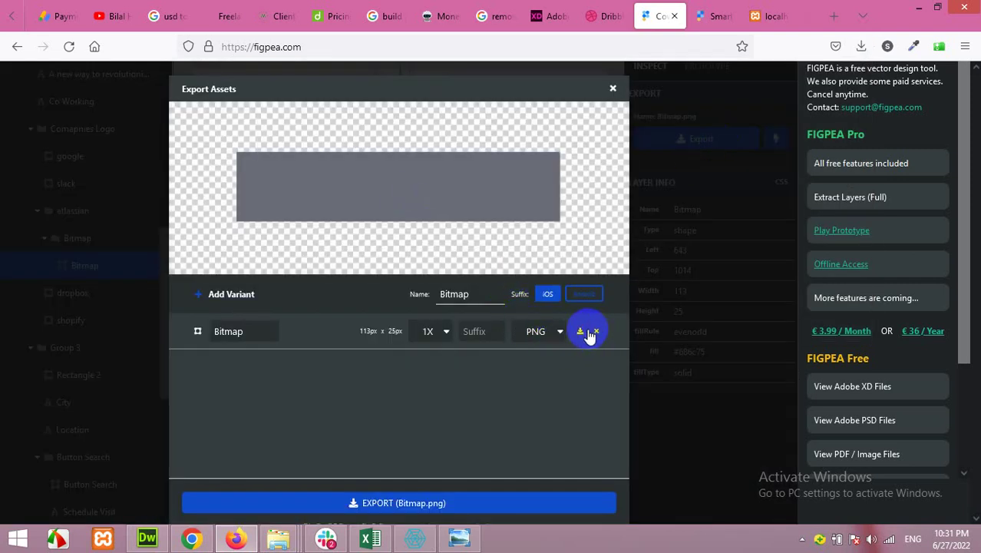
pyautogui.click(581, 333)
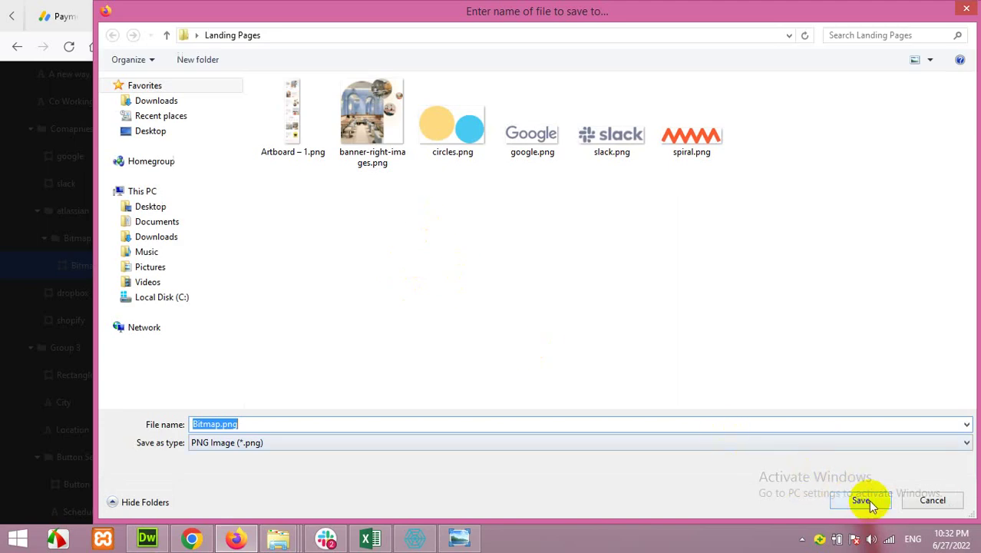
pyautogui.click(861, 500)
pyautogui.click(613, 89)
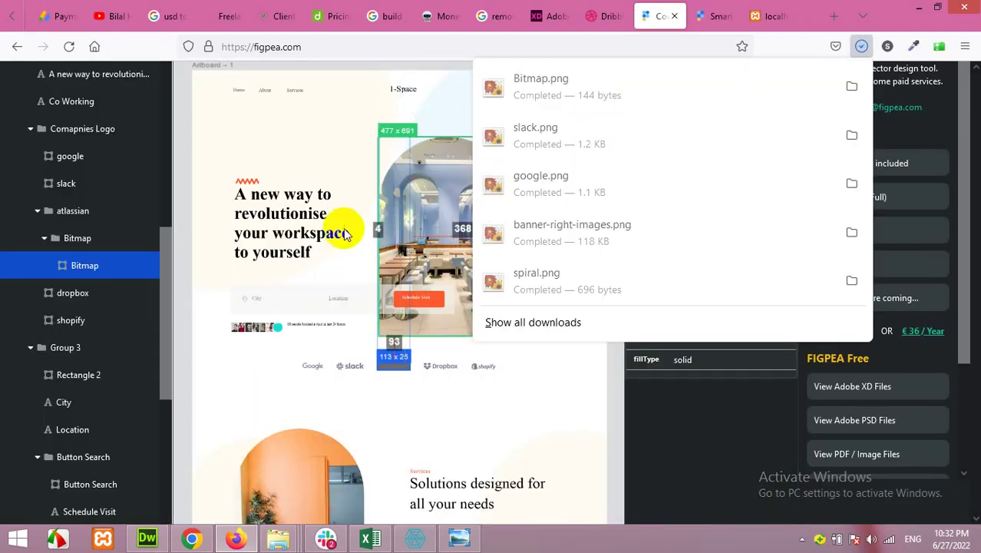
# Step: Export the Dropbox logo layer as dropbox.png into the Landing Pages folder and close the export dialog
pyautogui.click(440, 373)
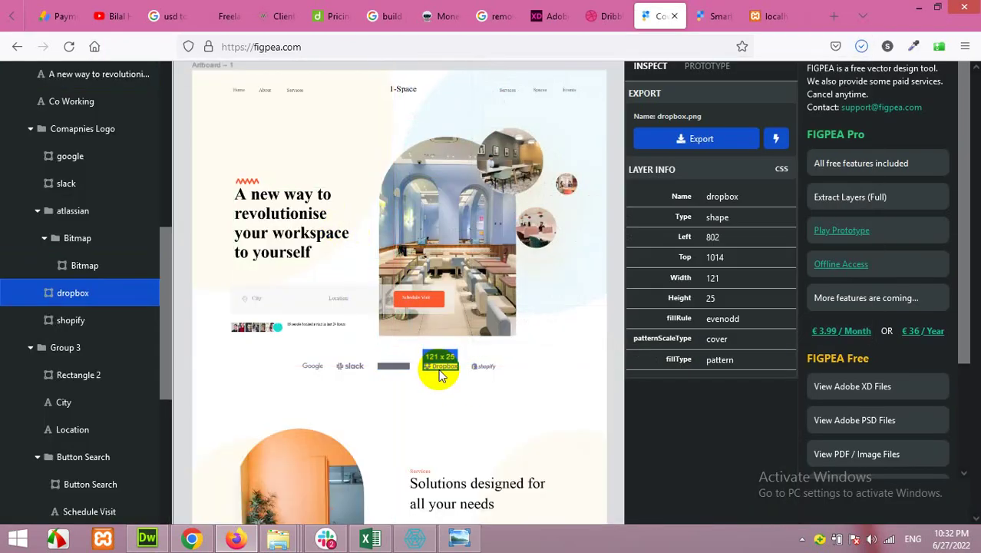
pyautogui.click(705, 138)
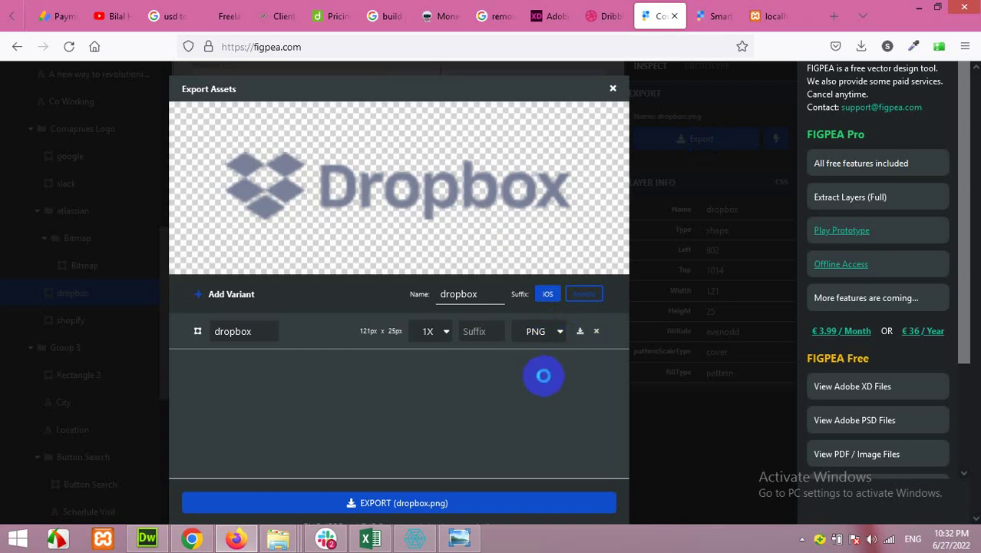
pyautogui.click(537, 380)
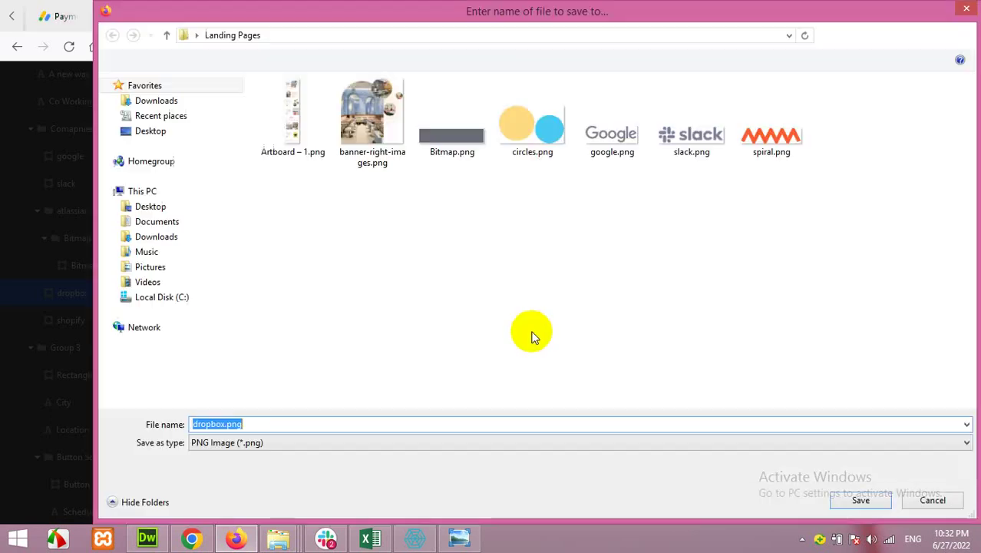
pyautogui.click(859, 506)
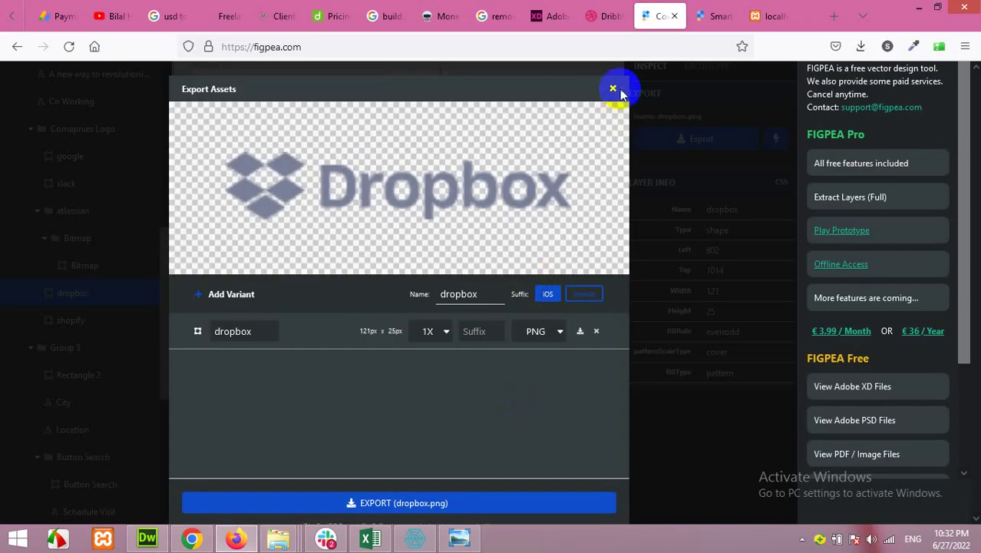
pyautogui.press('Escape')
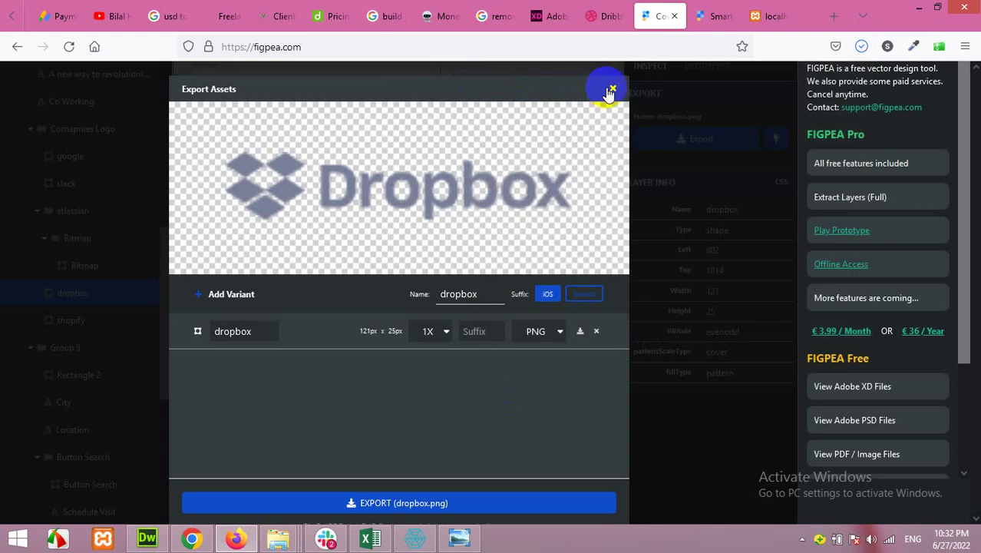
pyautogui.click(611, 87)
# Step: Export the Shopify logo layer as shopify.png into the Landing Pages folder and close the export dialog
pyautogui.click(482, 371)
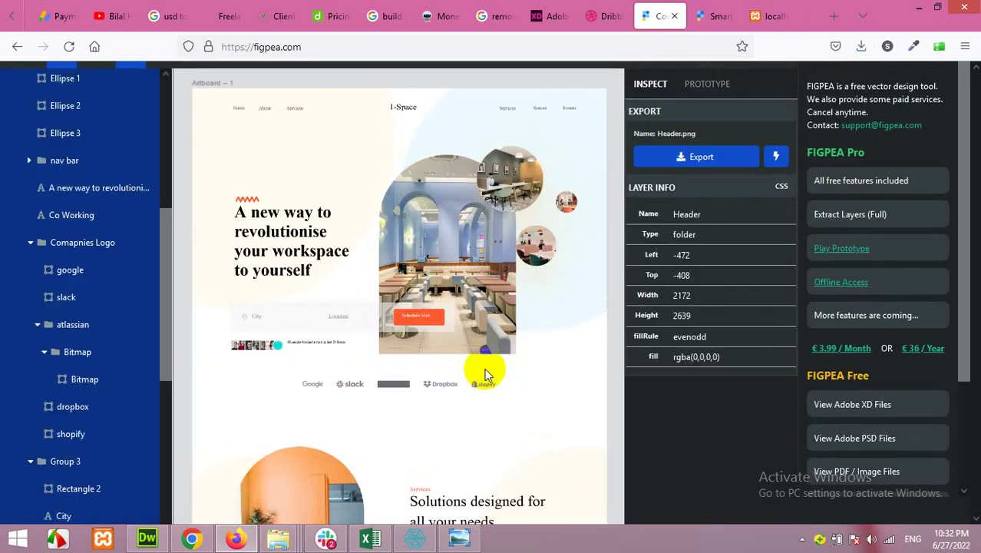
pyautogui.click(485, 388)
pyautogui.click(700, 157)
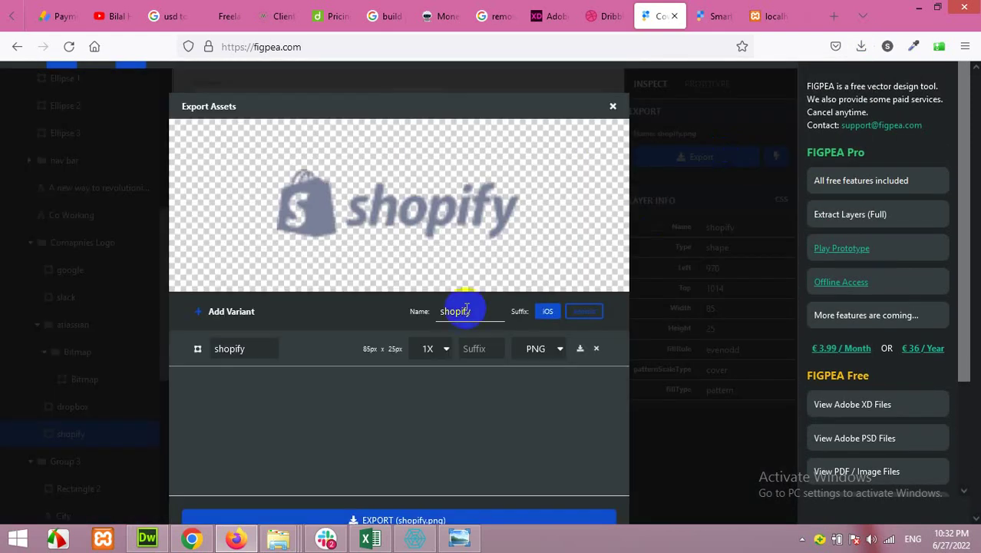
pyautogui.click(576, 349)
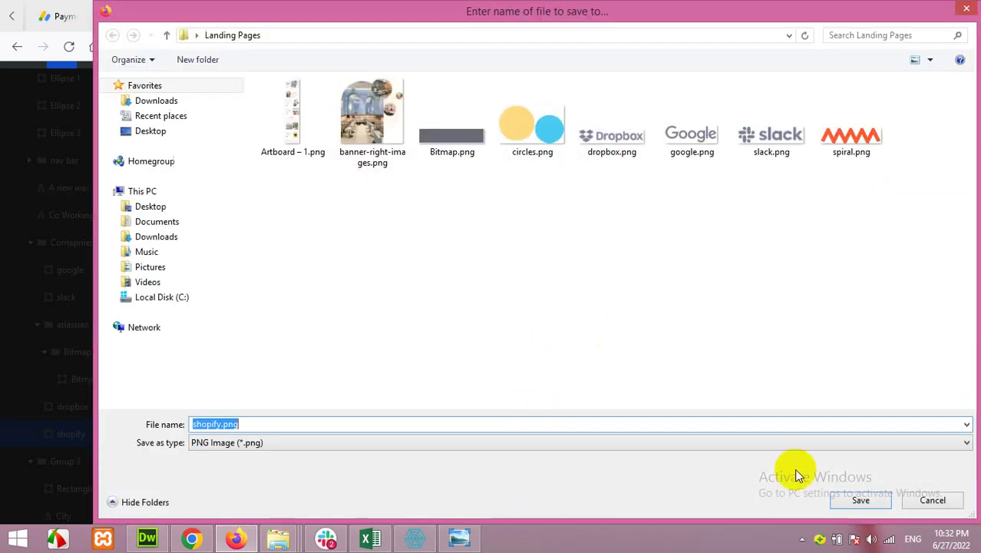
pyautogui.click(864, 501)
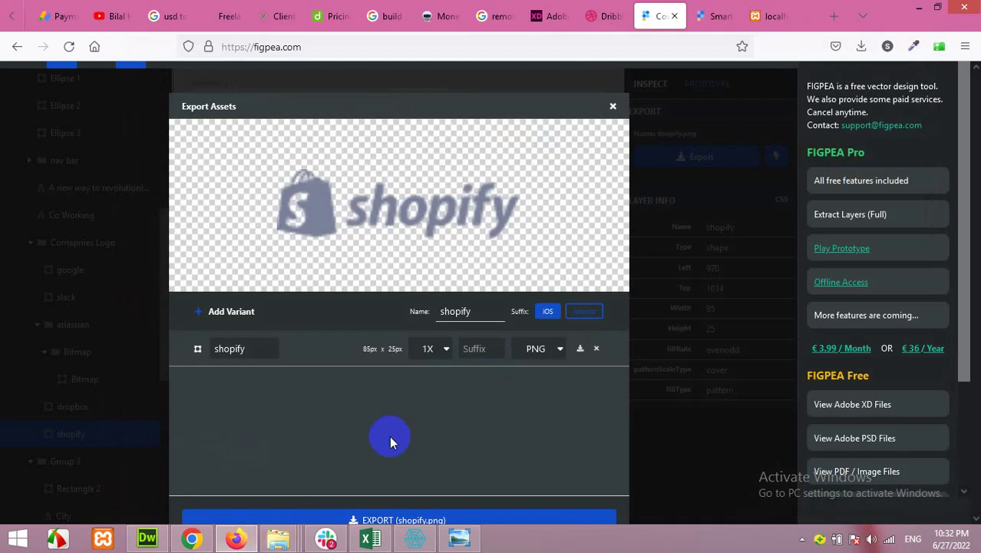
pyautogui.click(449, 98)
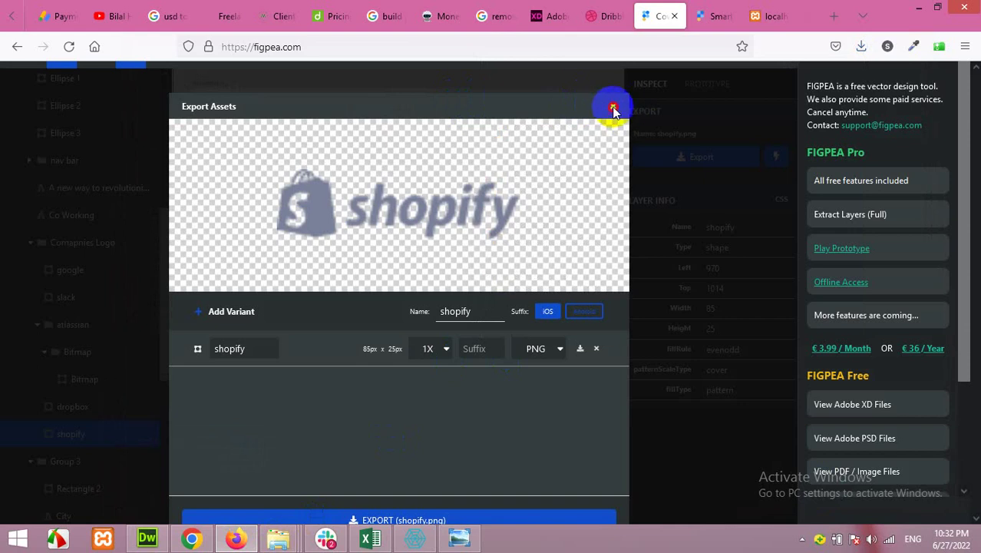
# Step: Close the Shopify export, switch to the Elementor editor in Chrome and add a single-column section below the hero section
pyautogui.click(613, 106)
pyautogui.click(236, 538)
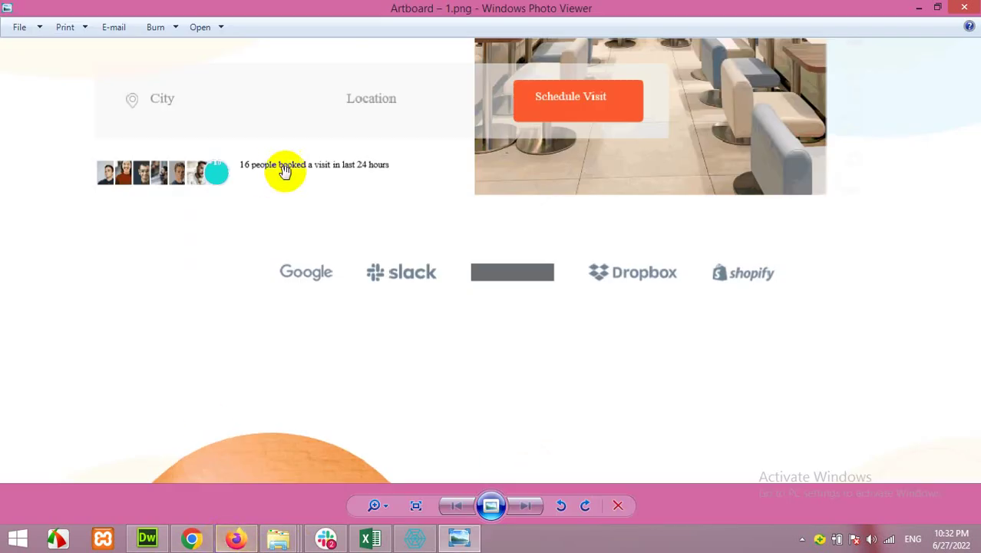
pyautogui.click(191, 538)
pyautogui.scroll(-3, 376, 361)
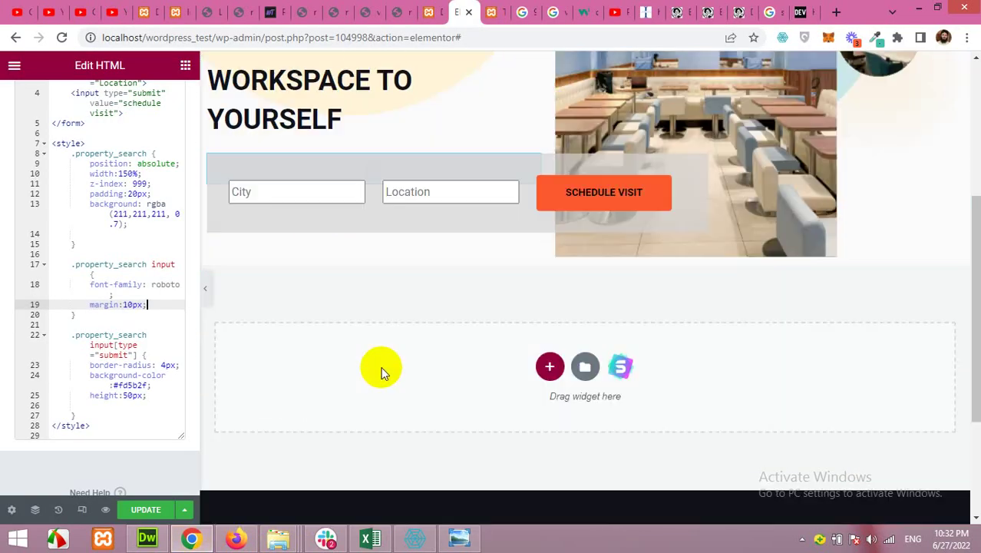
pyautogui.click(551, 285)
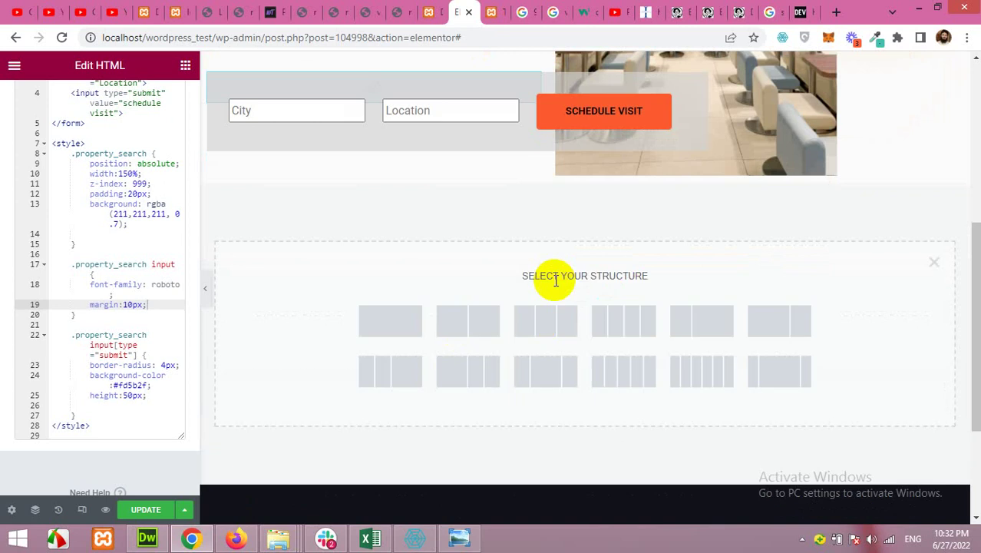
pyautogui.click(380, 330)
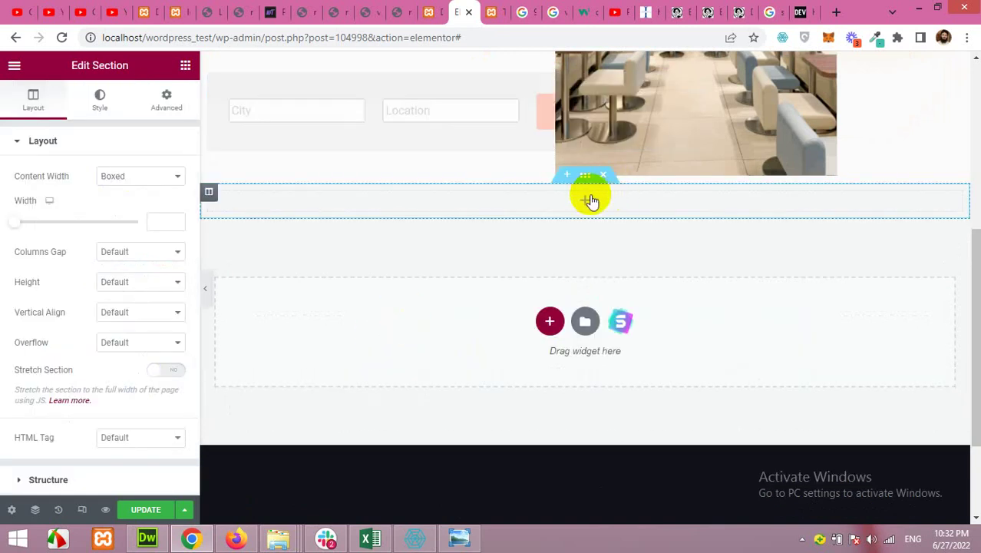
# Step: Check the logo row in the FIGPEA design and add a Basic Gallery widget to the new empty section
pyautogui.click(247, 543)
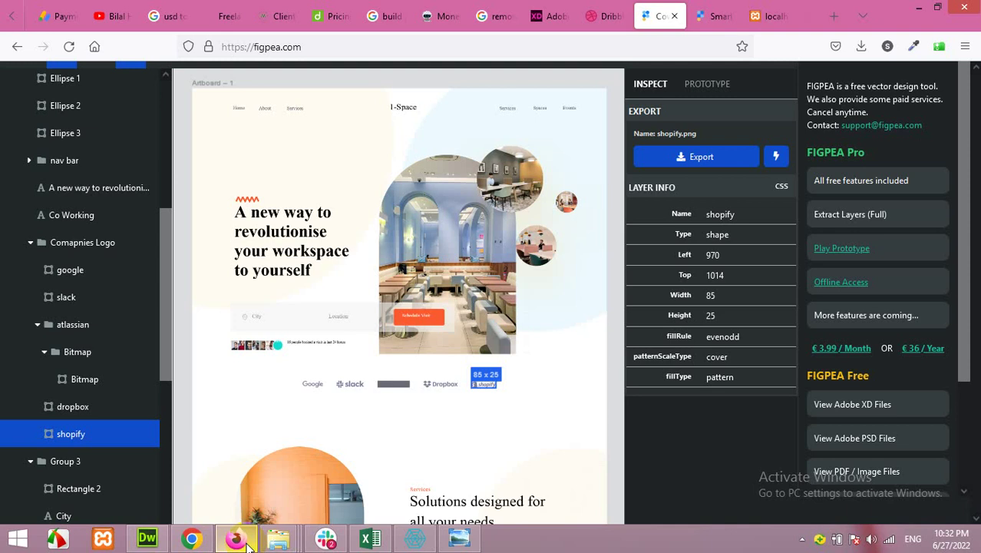
pyautogui.click(247, 544)
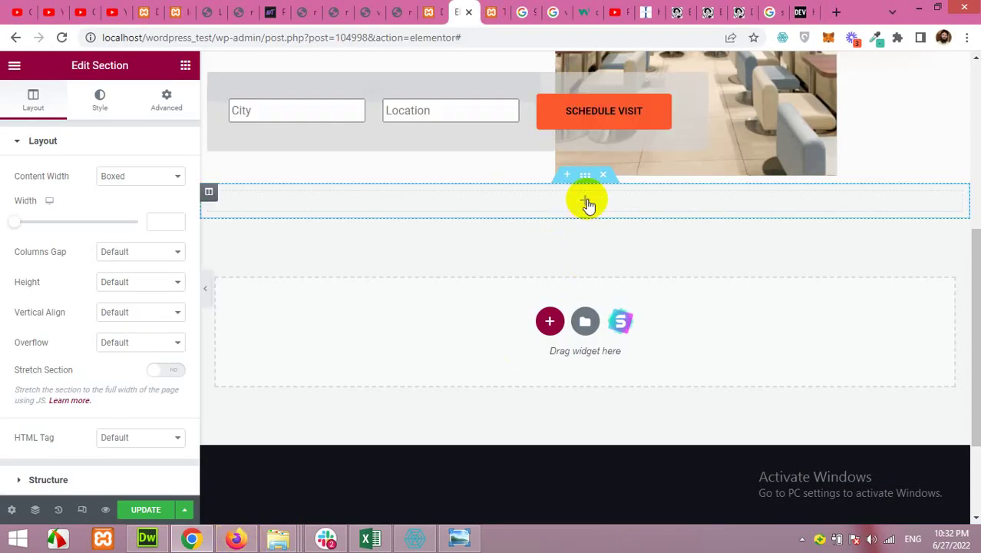
pyautogui.click(587, 204)
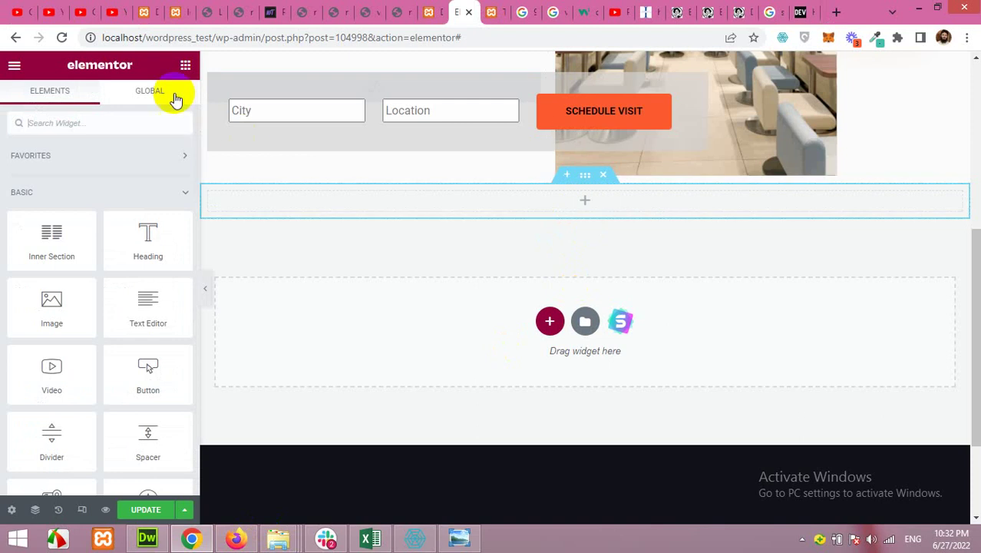
pyautogui.scroll(-2, 131, 350)
pyautogui.scroll(-5, 135, 351)
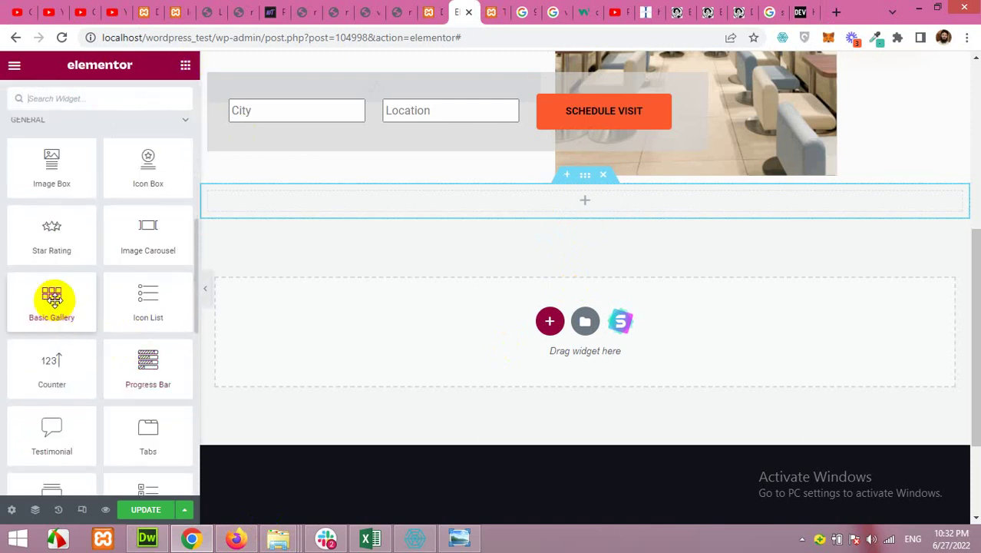
pyautogui.moveTo(52, 300); pyautogui.dragTo(583, 201)
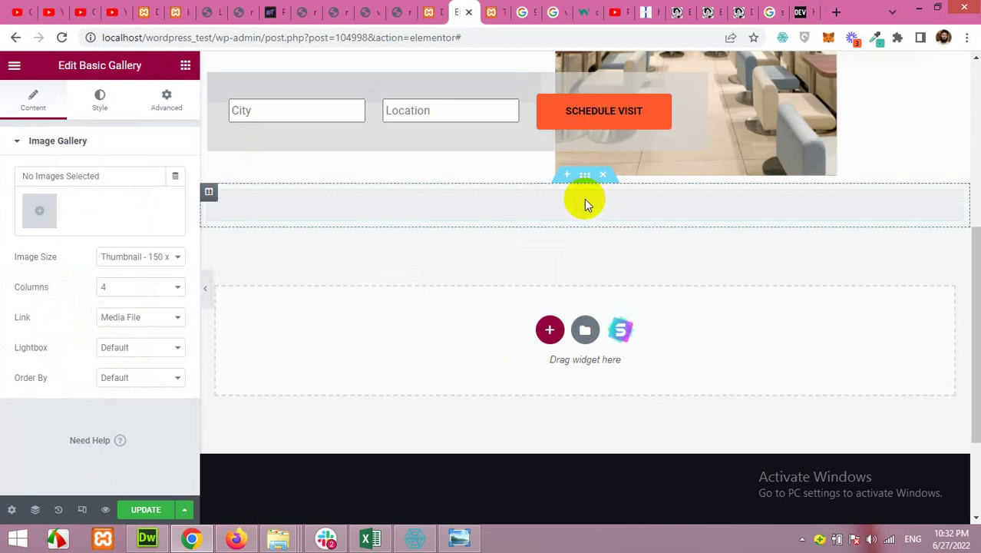
# Step: Upload Bitmap.png, dropbox.png, google.png, shopify.png and slack.png from the Landing Pages folder for the gallery
pyautogui.click(46, 217)
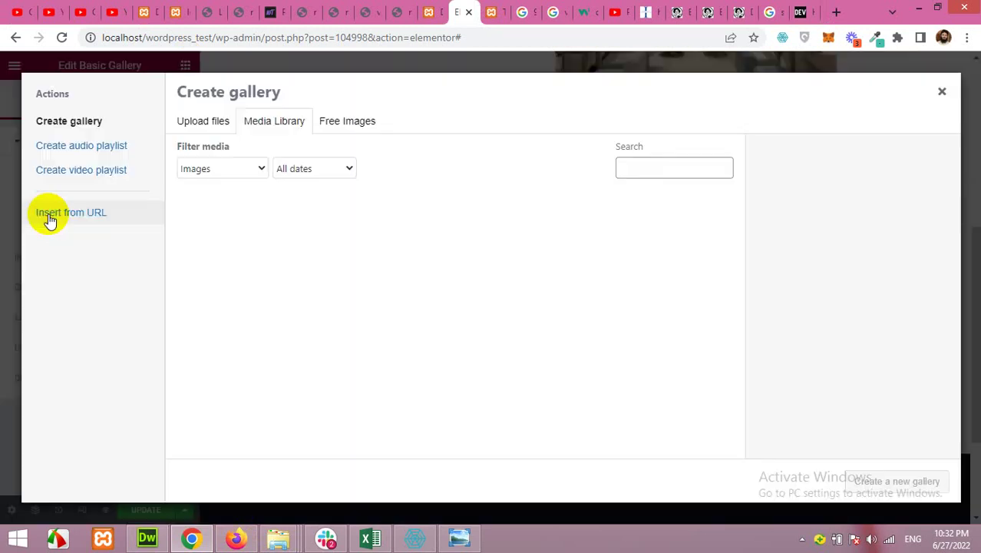
pyautogui.click(220, 127)
pyautogui.click(558, 302)
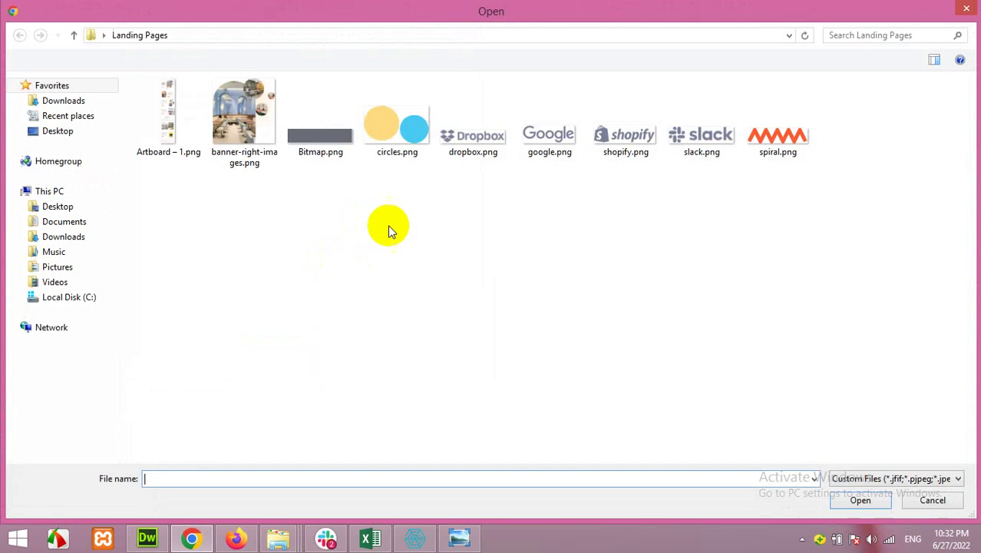
pyautogui.click(355, 157)
pyautogui.keyDown('ctrl'); pyautogui.click(491, 138); pyautogui.keyUp('ctrl')
pyautogui.keyDown('ctrl'); pyautogui.click(568, 142); pyautogui.keyUp('ctrl')
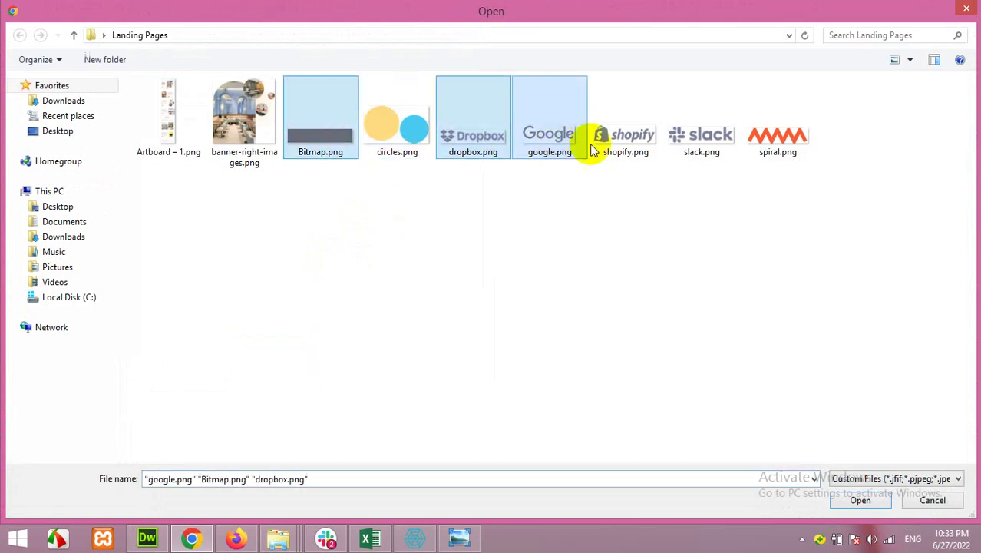
pyautogui.keyDown('ctrl'); pyautogui.click(641, 145); pyautogui.keyUp('ctrl')
pyautogui.keyDown('ctrl'); pyautogui.click(693, 149); pyautogui.keyUp('ctrl')
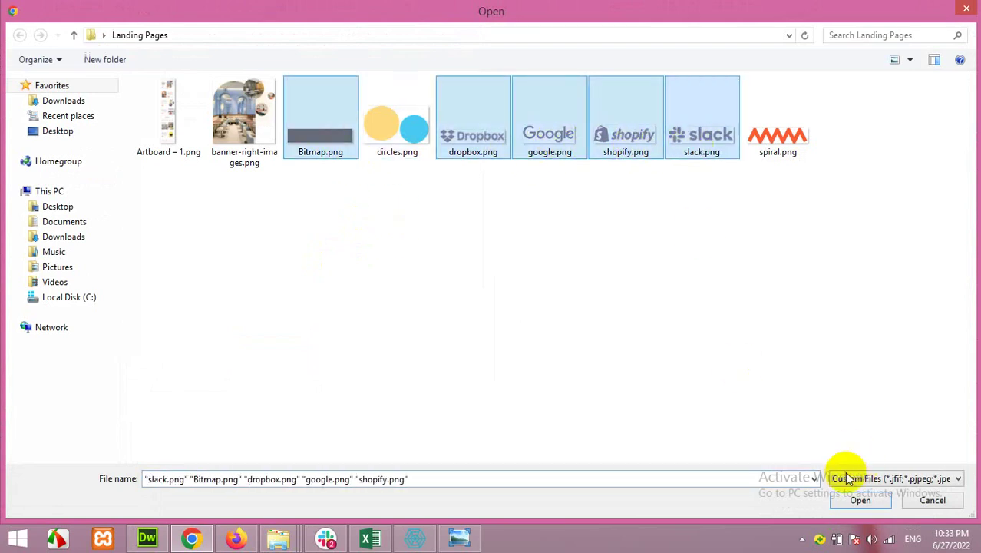
pyautogui.click(858, 500)
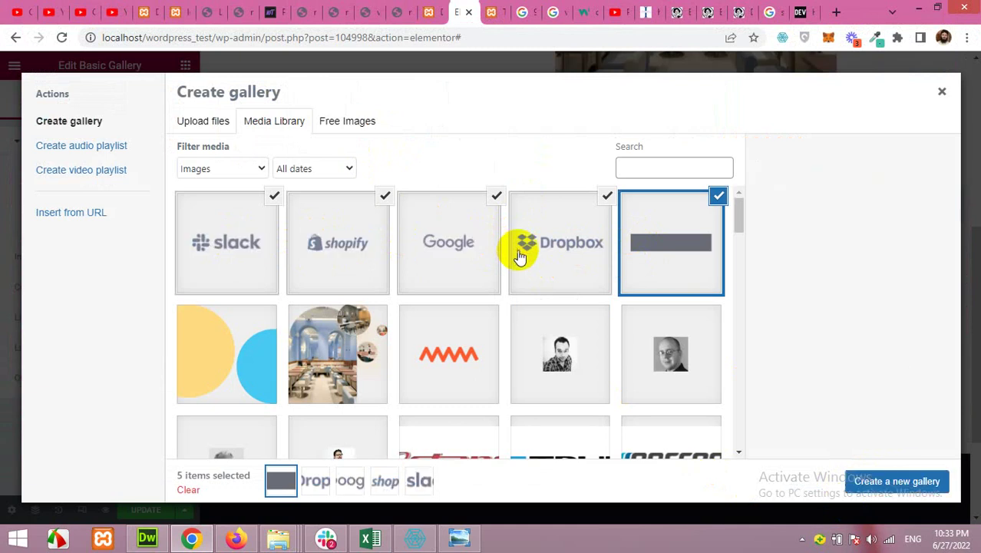
# Step: Create the gallery from the uploaded logos, ordered Google, Slack, Bitmap, Dropbox, Shopify as in the design, and insert it
pyautogui.click(878, 485)
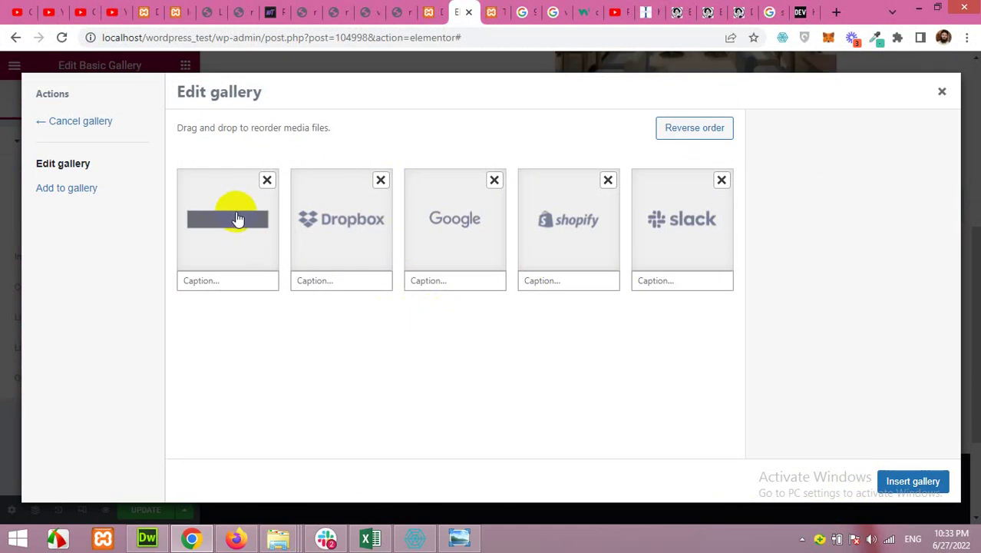
pyautogui.moveTo(479, 250); pyautogui.dragTo(257, 241)
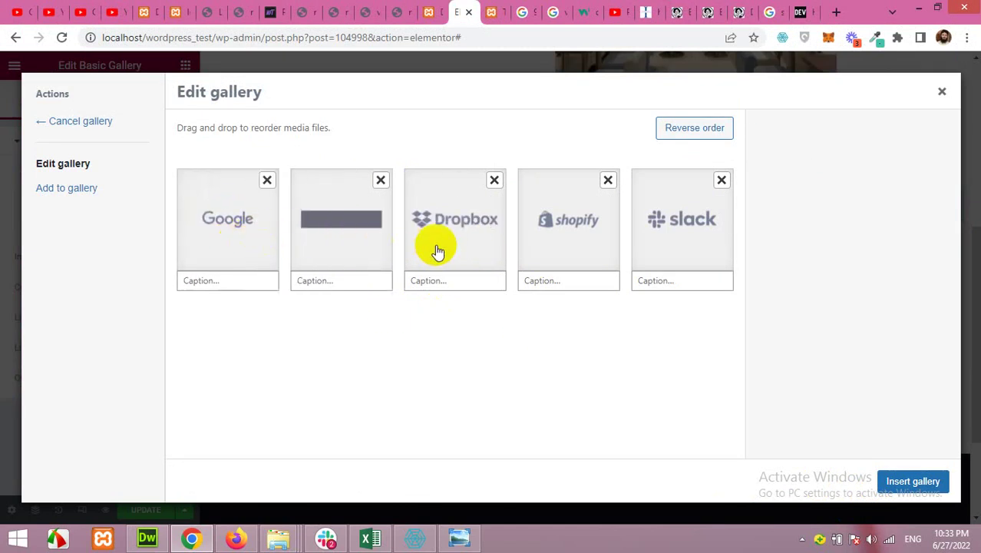
pyautogui.moveTo(701, 250); pyautogui.dragTo(340, 240)
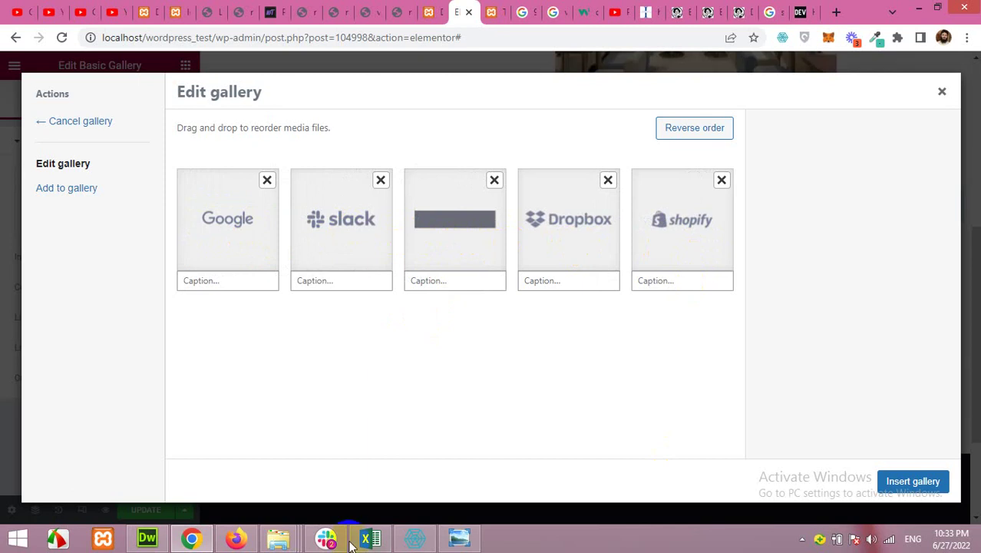
pyautogui.click(235, 539)
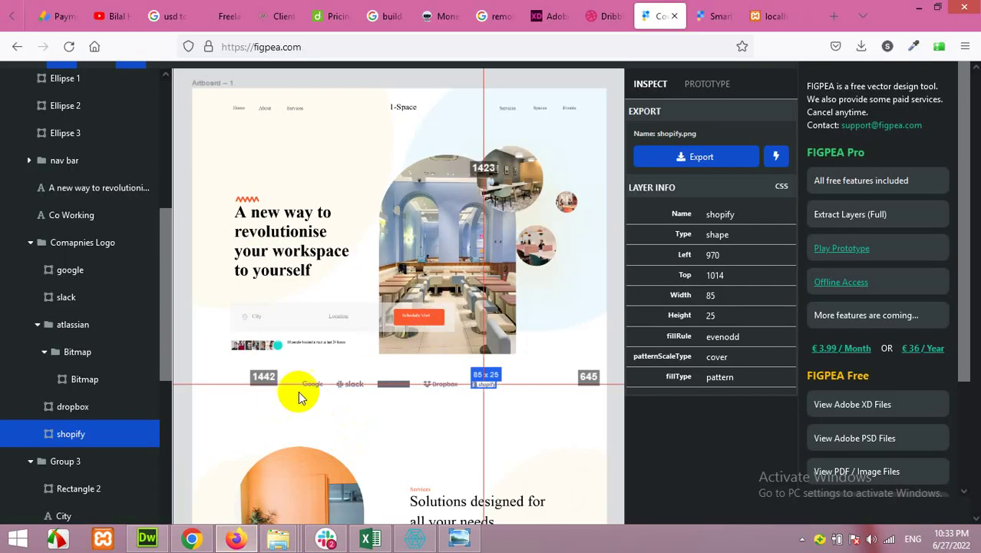
pyautogui.click(192, 539)
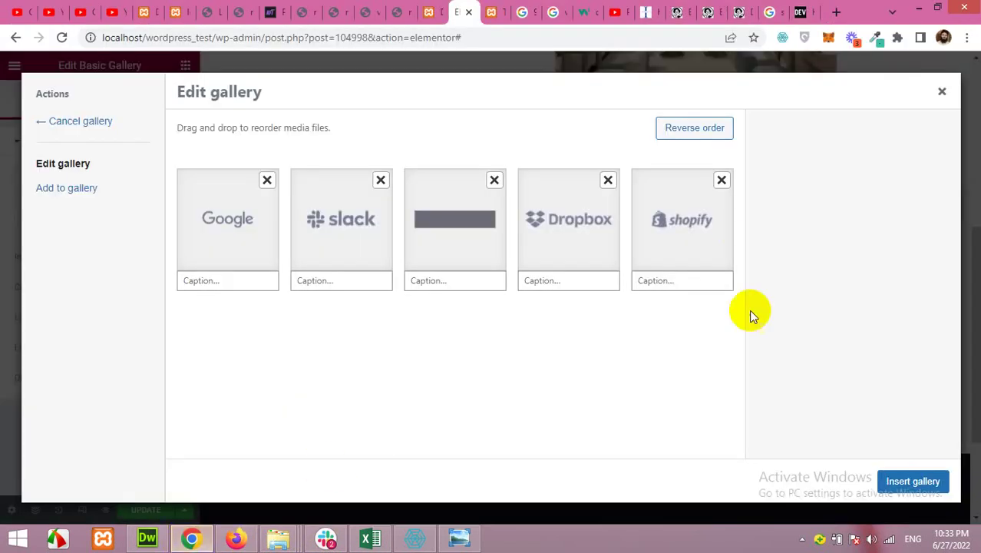
pyautogui.click(906, 481)
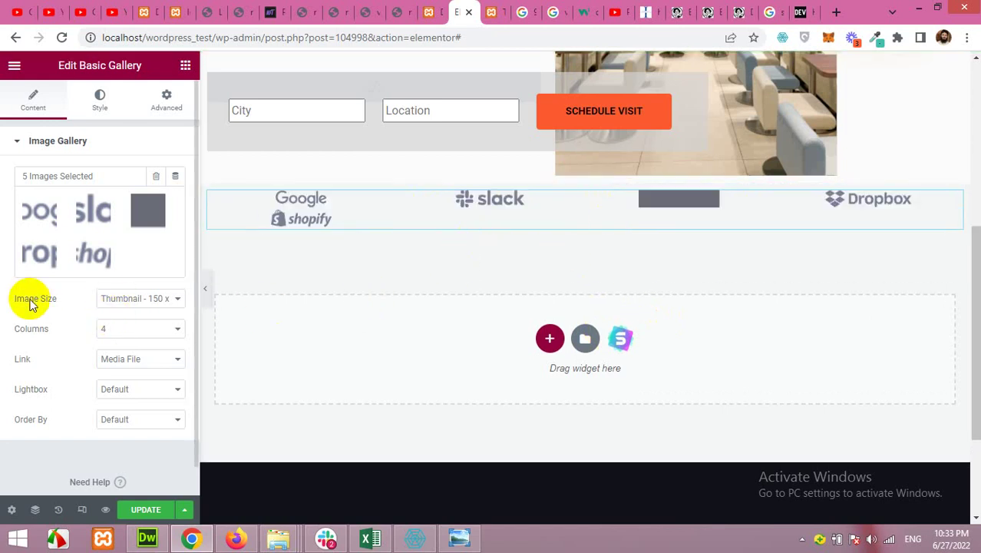
# Step: Set the logo gallery's image size to Full and its columns to 5
pyautogui.click(129, 302)
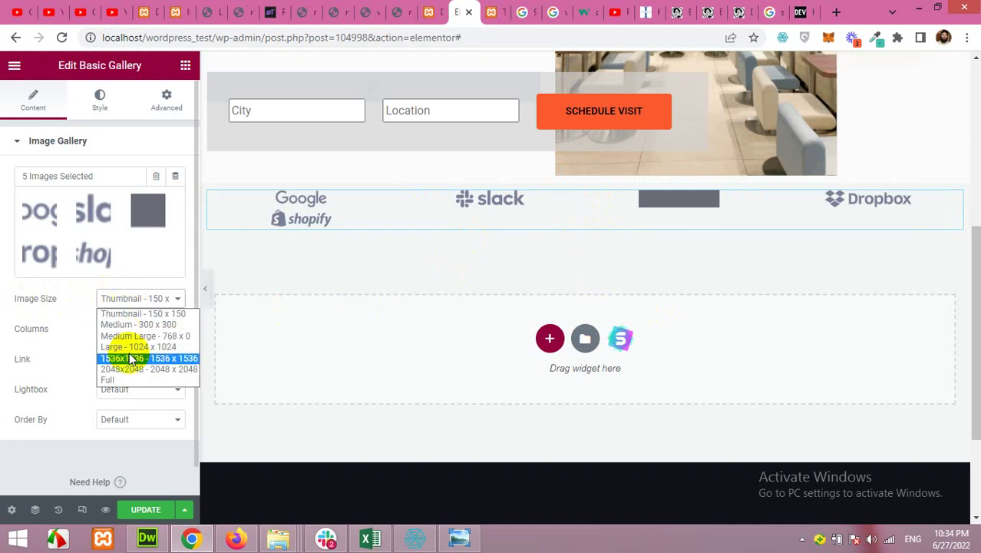
pyautogui.click(115, 380)
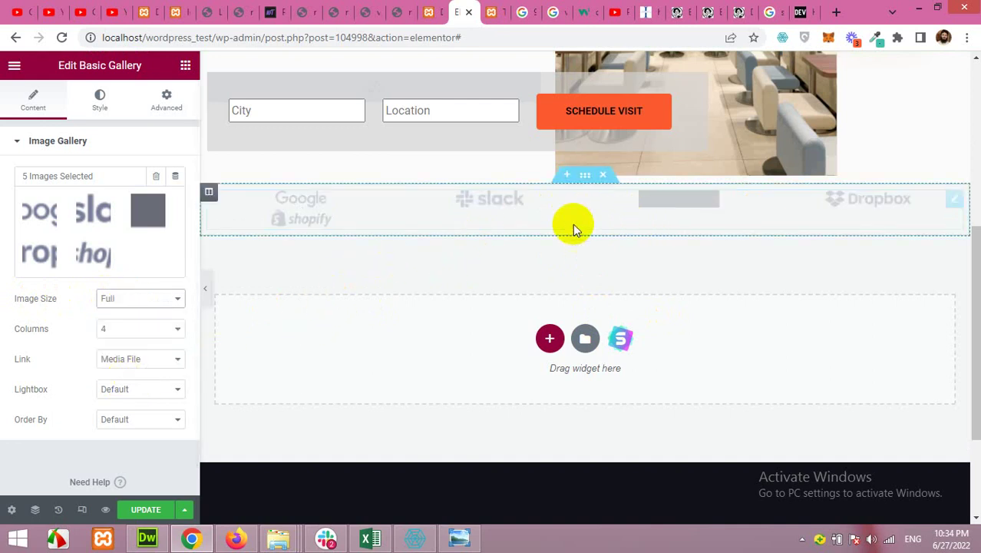
pyautogui.click(125, 330)
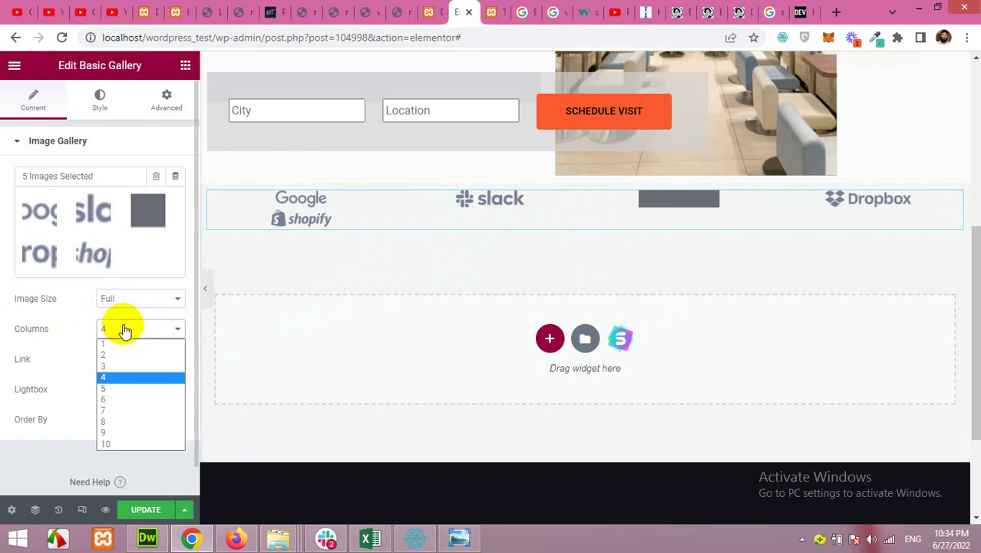
pyautogui.click(121, 389)
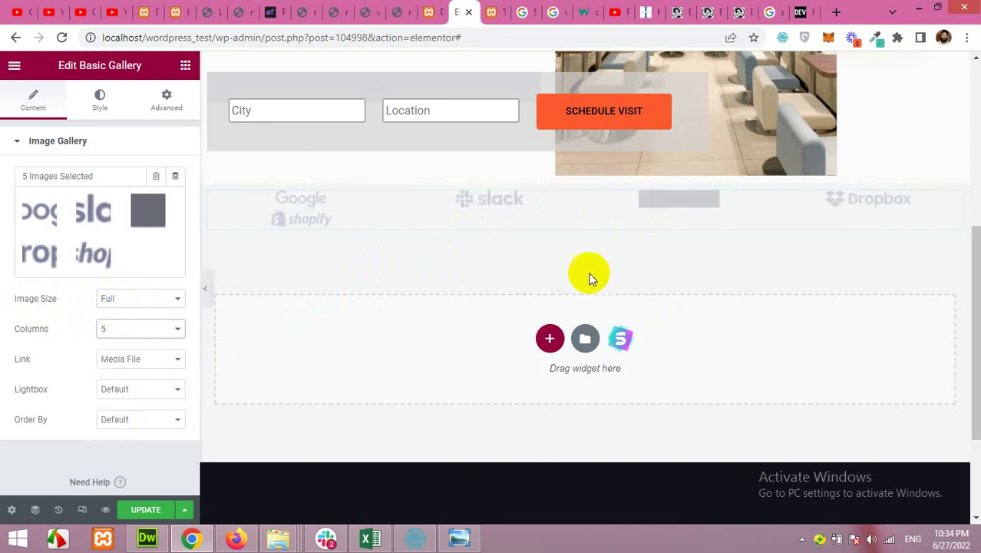
# Step: Set the hero section's padding to 30 px on all four sides
pyautogui.scroll(5, 567, 304)
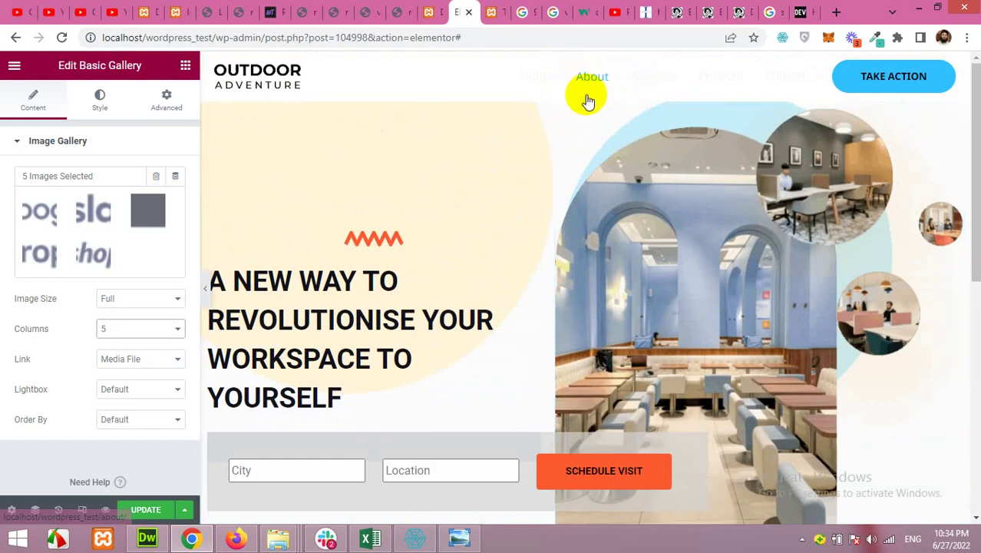
pyautogui.moveTo(585, 108)
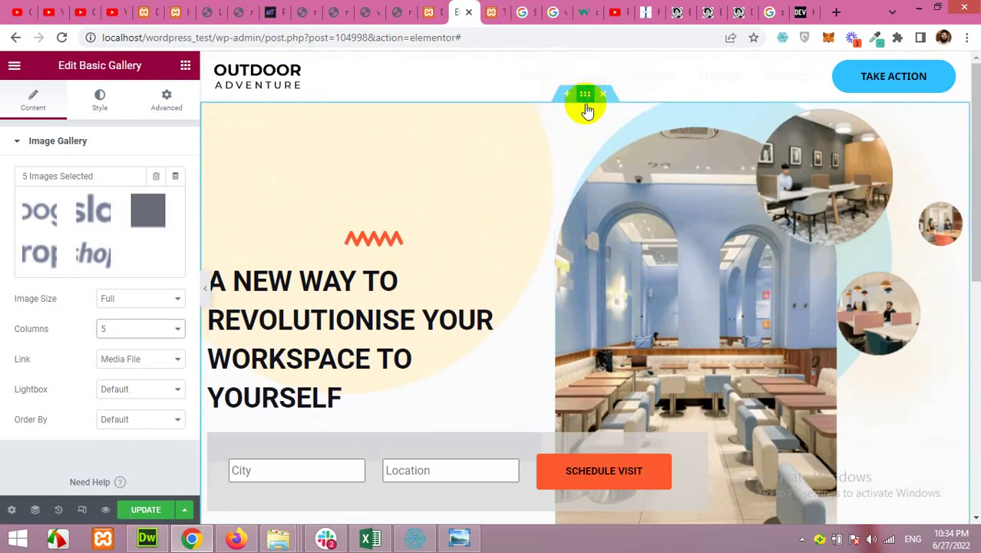
pyautogui.click(585, 104)
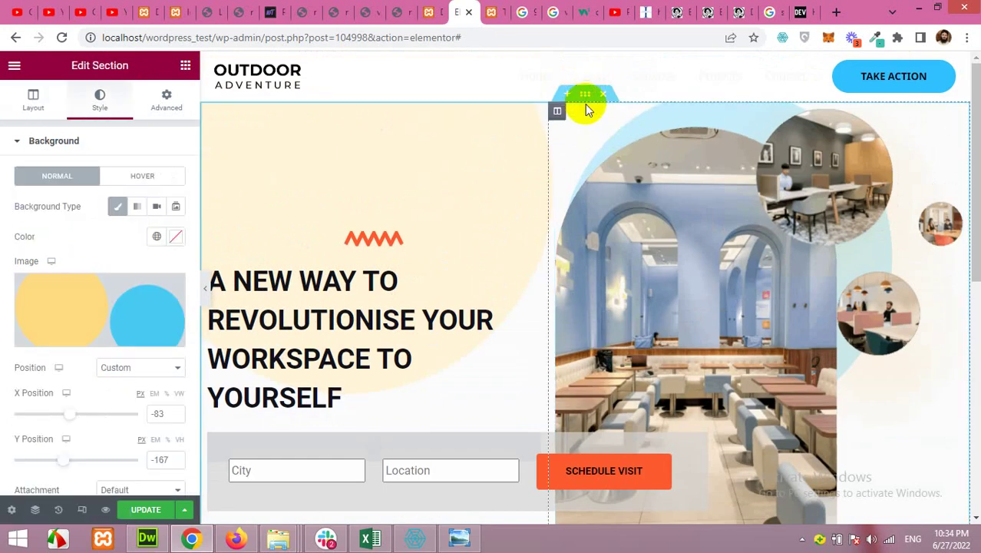
pyautogui.click(170, 101)
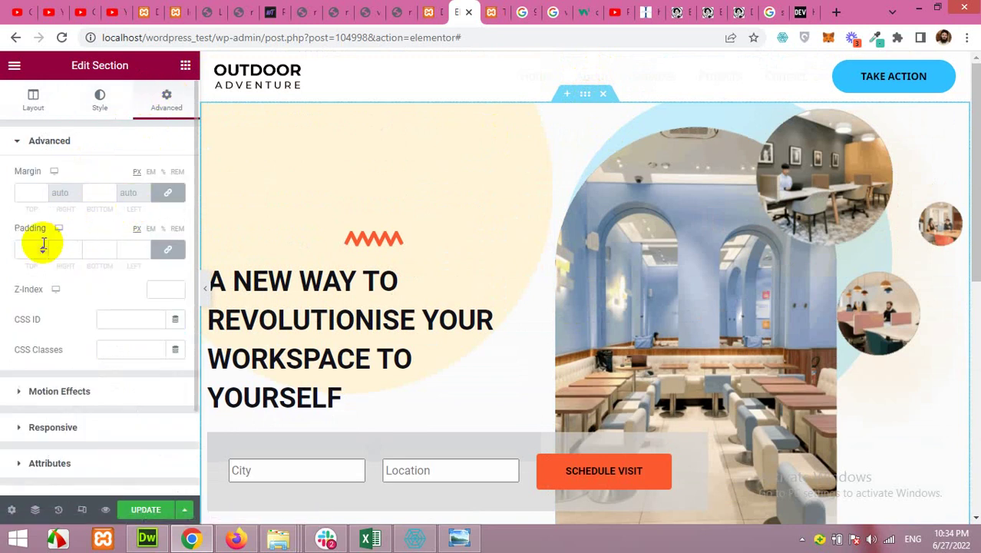
pyautogui.moveTo(43, 249); pyautogui.dragTo(303, 246)
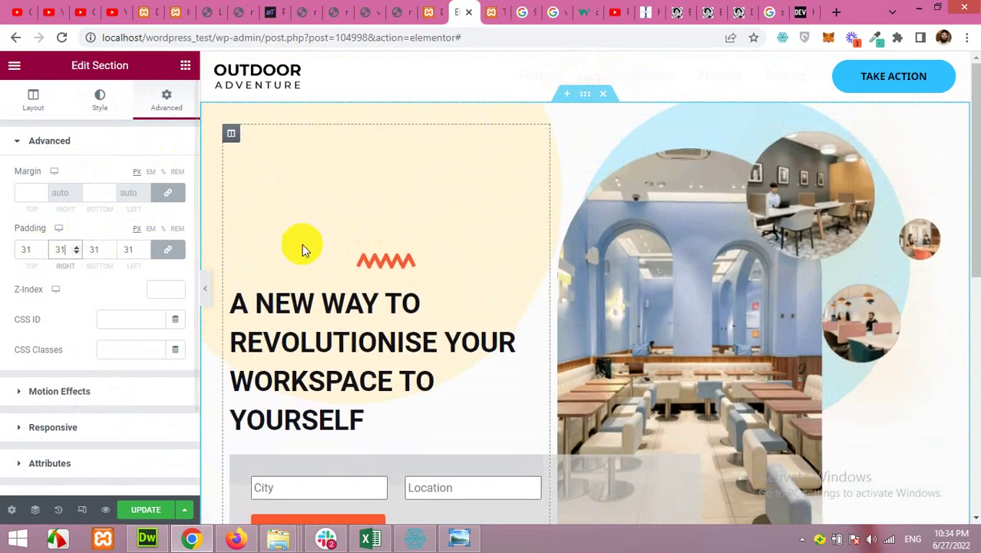
pyautogui.click(77, 254)
# Step: Set the width of .property_search to 155% in the search form's HTML code
pyautogui.scroll(-3, 329, 263)
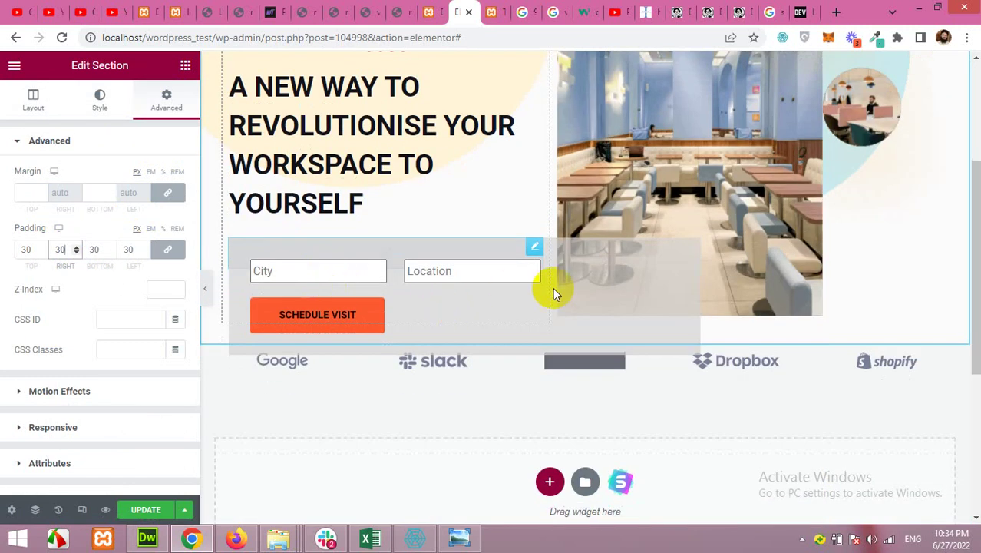
pyautogui.click(535, 248)
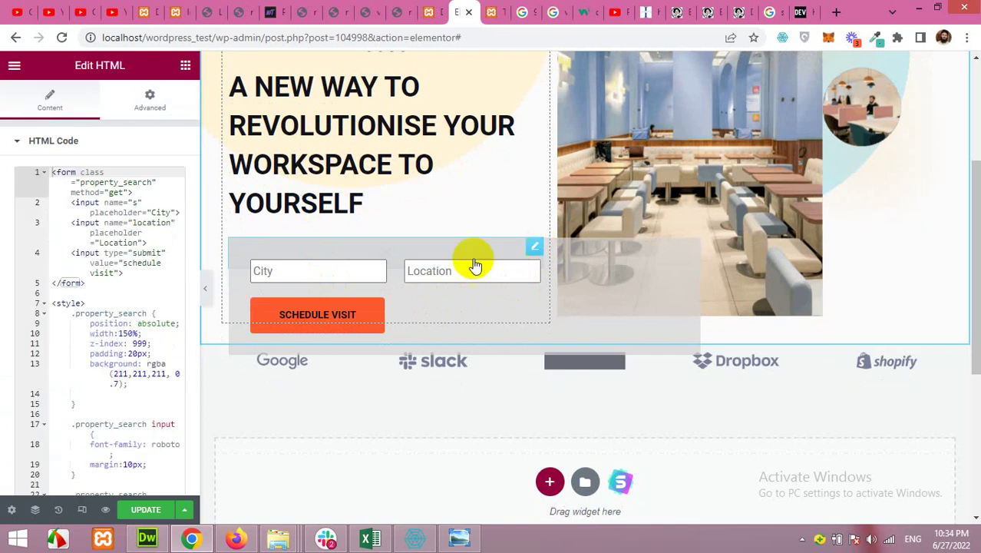
pyautogui.click(125, 331)
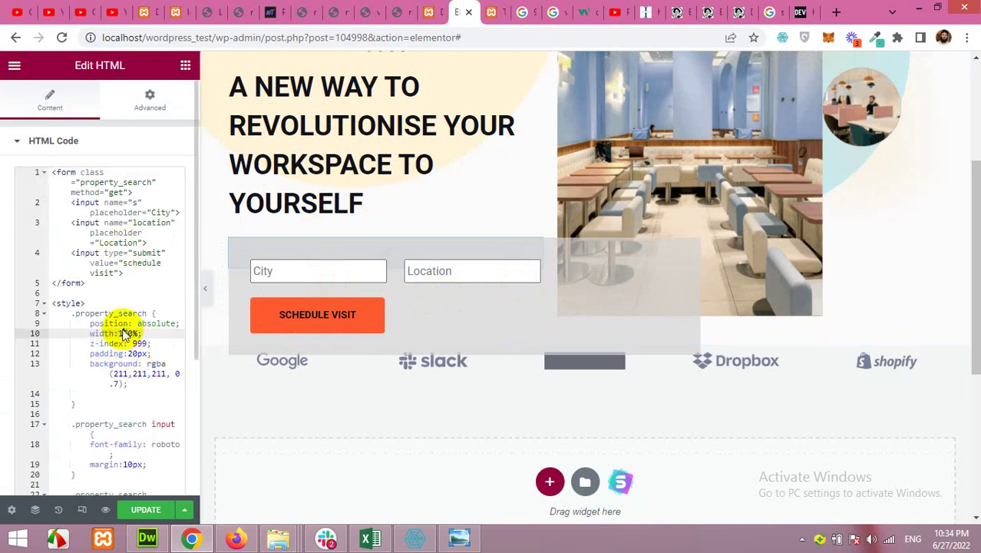
pyautogui.doubleClick(125, 334)
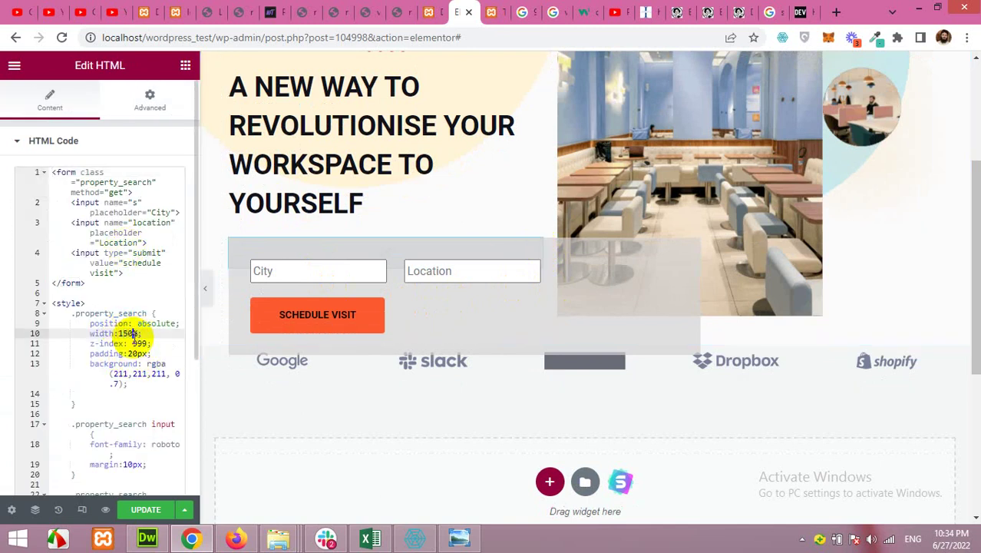
pyautogui.write('1555')
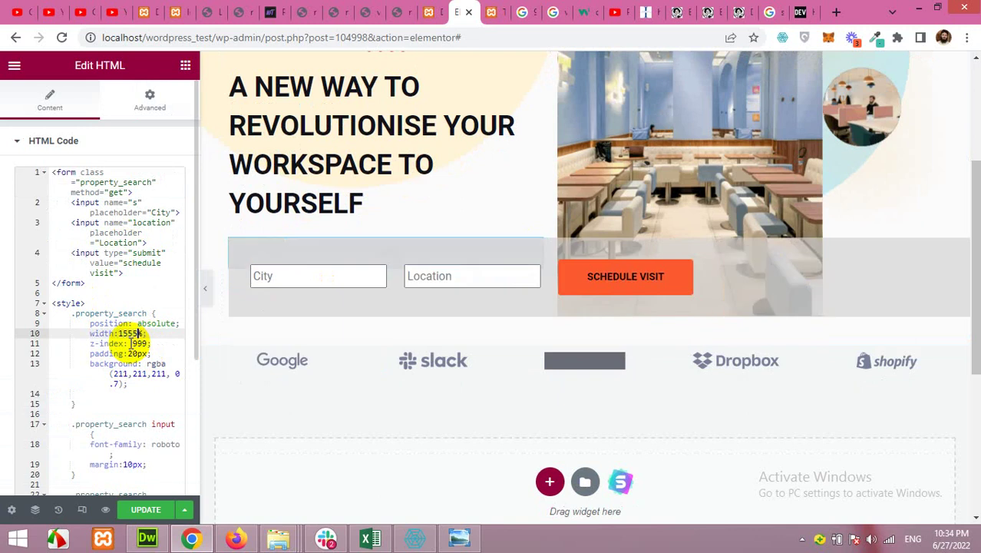
pyautogui.press('BackSpace')
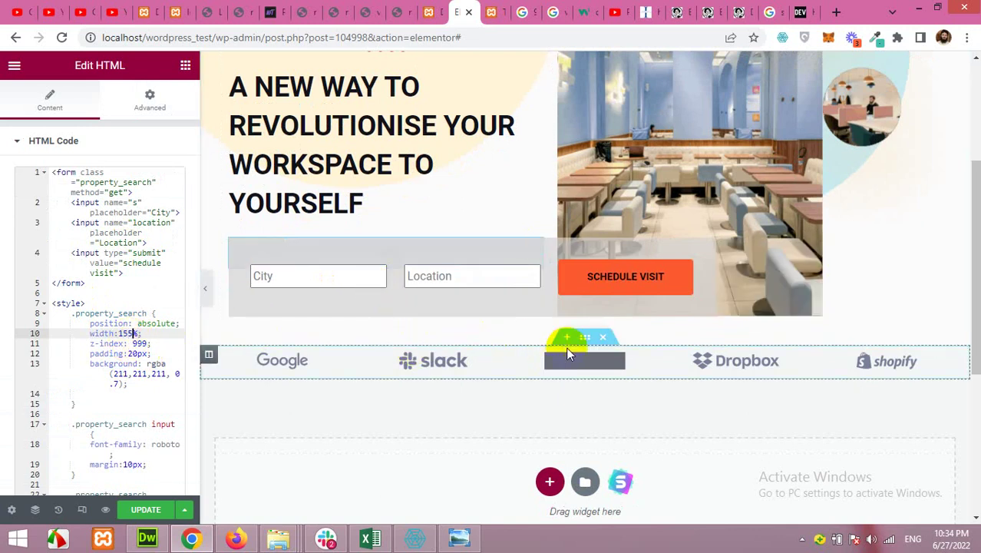
# Step: Set the company logo section's padding to 30 px on all four sides
pyautogui.scroll(-1, 566, 347)
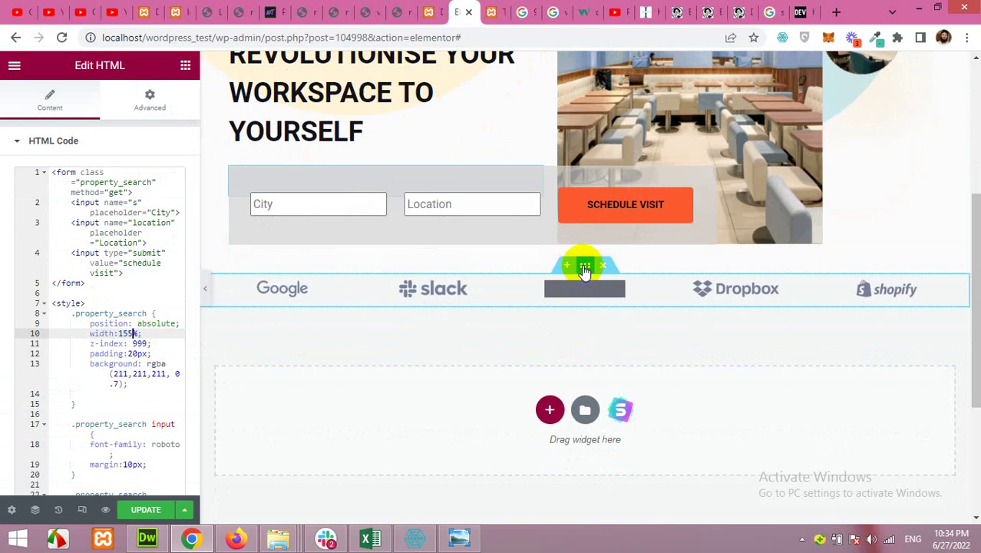
pyautogui.click(584, 268)
pyautogui.click(185, 94)
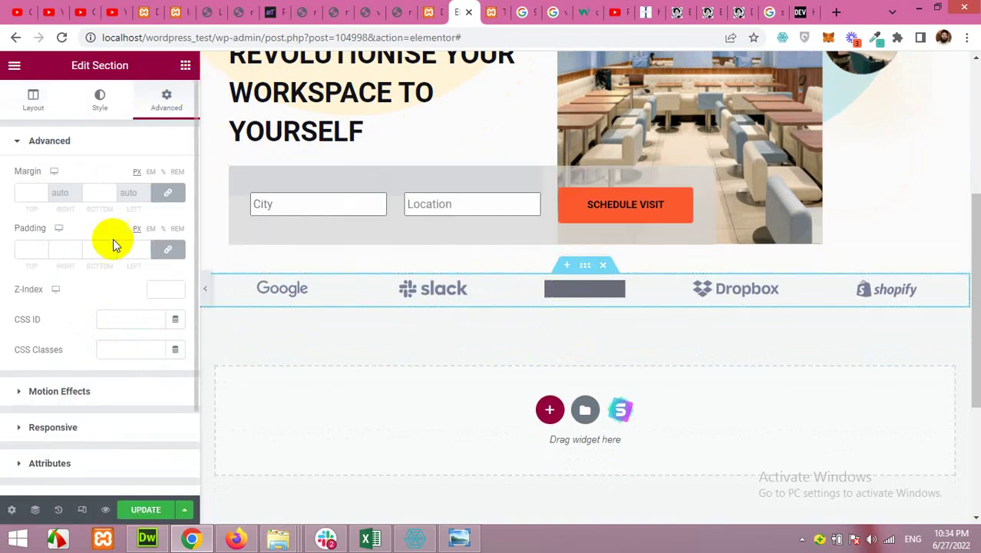
pyautogui.click(38, 249)
pyautogui.write('1')
pyautogui.press('Up')
pyautogui.press('Up')
pyautogui.press('Up')
pyautogui.press('Up')
pyautogui.press('Up')
pyautogui.press('Up')
pyautogui.press('Up')
pyautogui.press('Up')
pyautogui.press('Up')
pyautogui.press('Up')
pyautogui.press('Up')
pyautogui.press('Up')
pyautogui.press('Up')
pyautogui.press('Up')
pyautogui.press('Up')
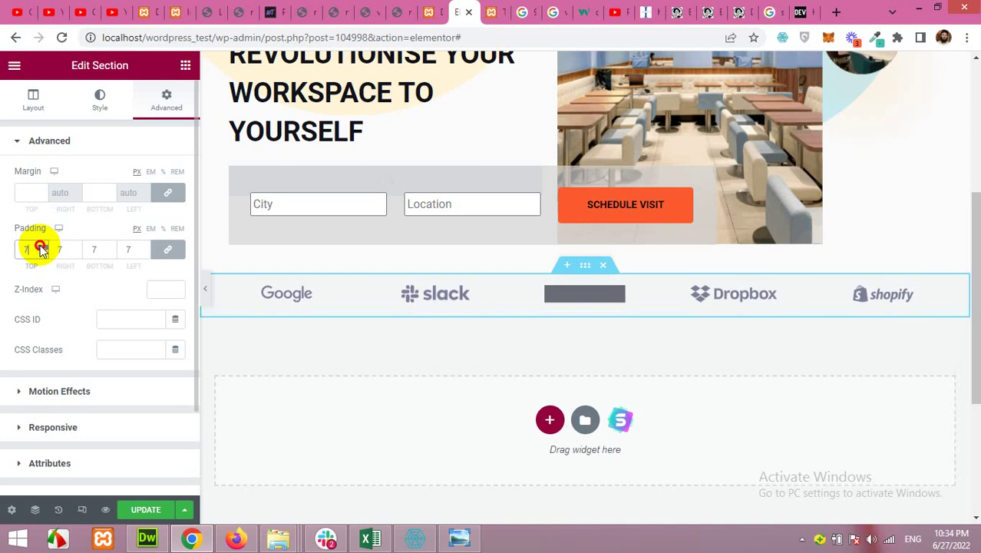
pyautogui.moveTo(44, 248); pyautogui.dragTo(43, 248)
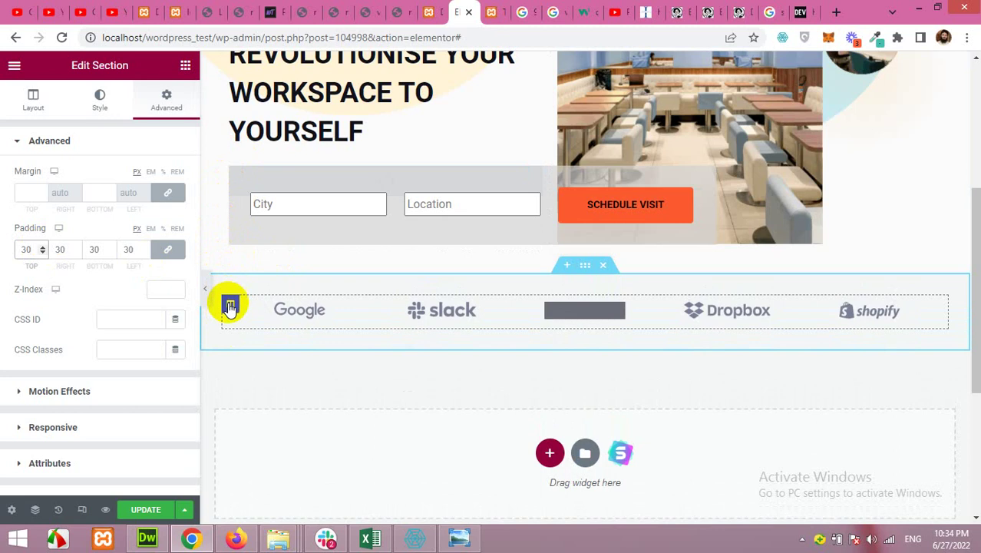
# Step: Examine the layout, text and image of the Services section below the company logos in the Artboard – 1.png design
pyautogui.scroll(-2, 254, 306)
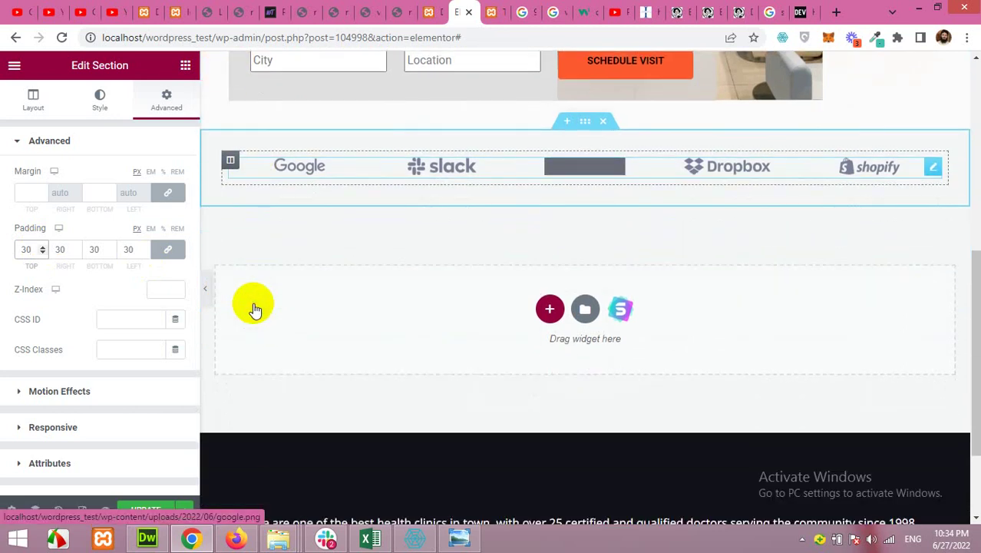
pyautogui.click(254, 540)
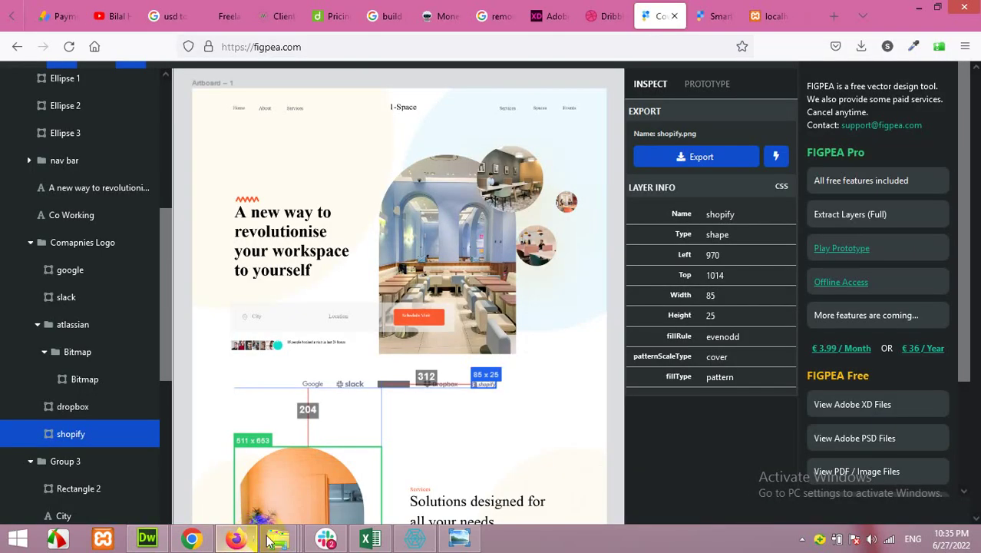
pyautogui.click(471, 542)
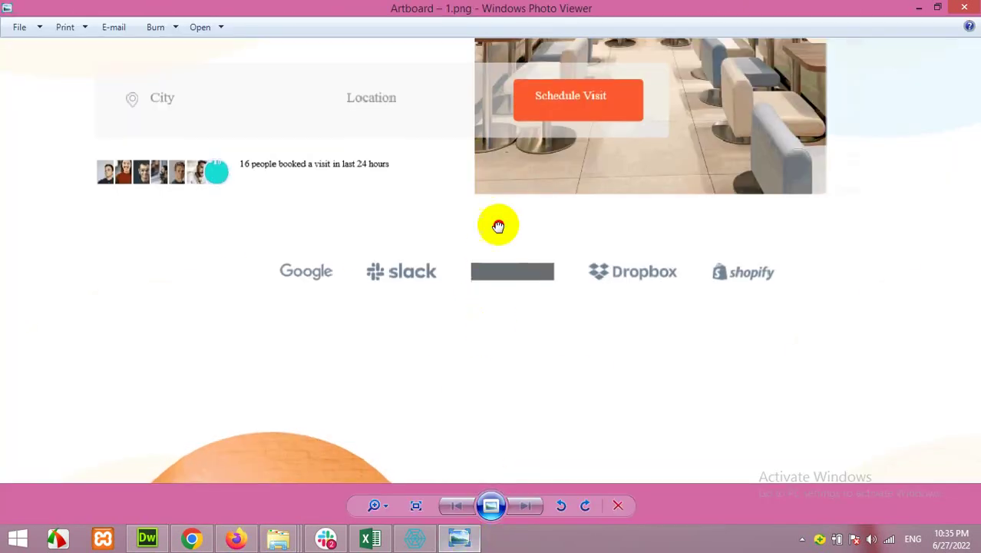
pyautogui.scroll(2, 499, 223)
pyautogui.moveTo(489, 255); pyautogui.dragTo(492, 204)
pyautogui.scroll(-1, 298, 325)
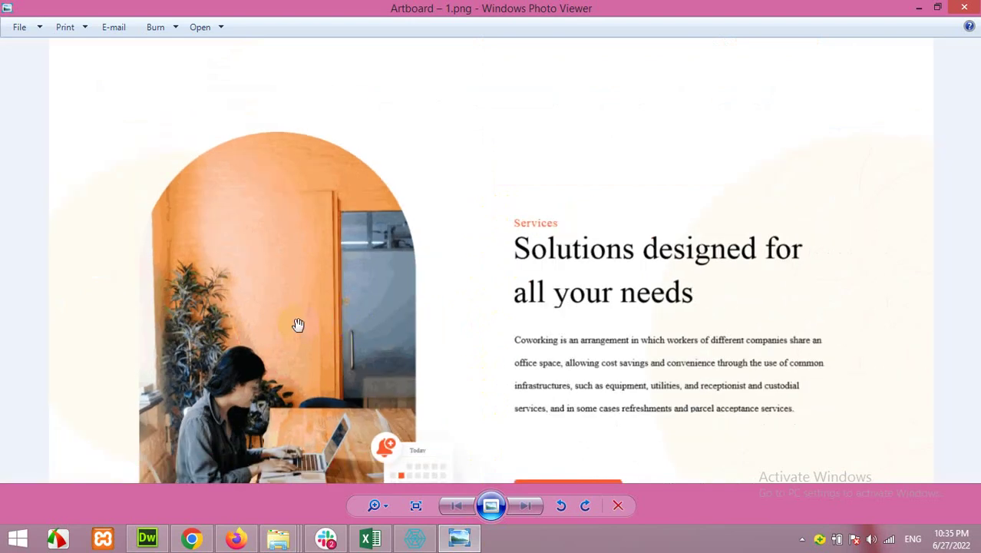
pyautogui.scroll(-1, 197, 295)
pyautogui.scroll(1, 337, 327)
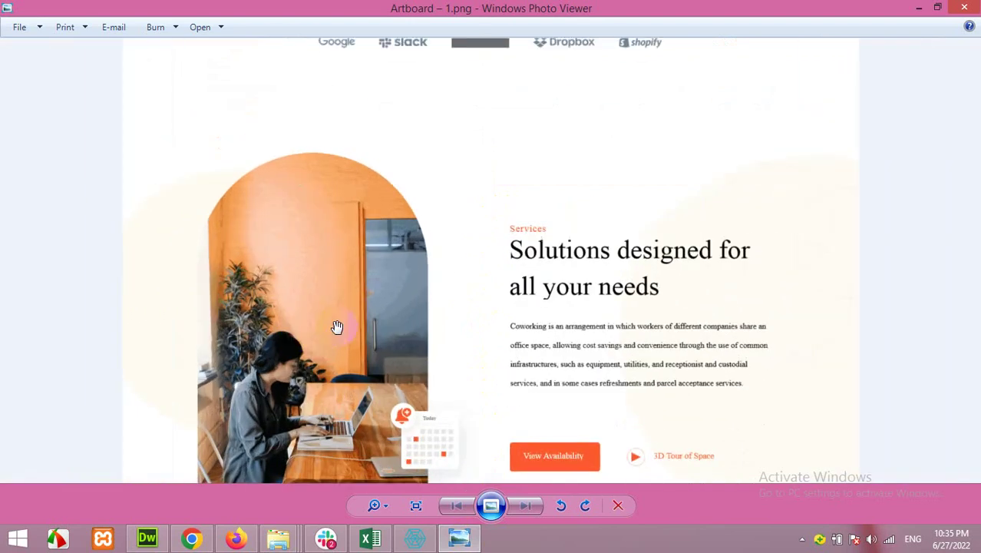
pyautogui.moveTo(546, 362); pyautogui.dragTo(556, 219)
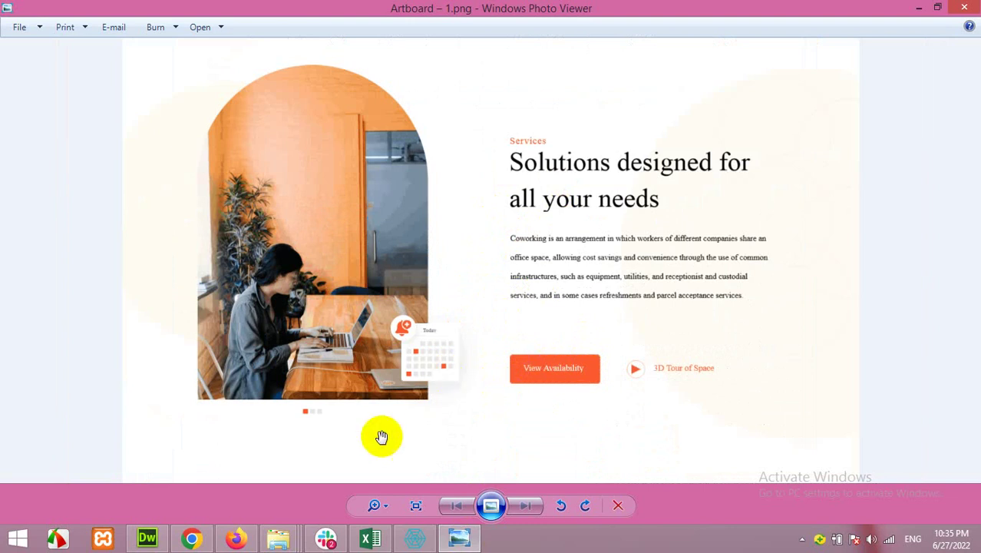
pyautogui.click(360, 359)
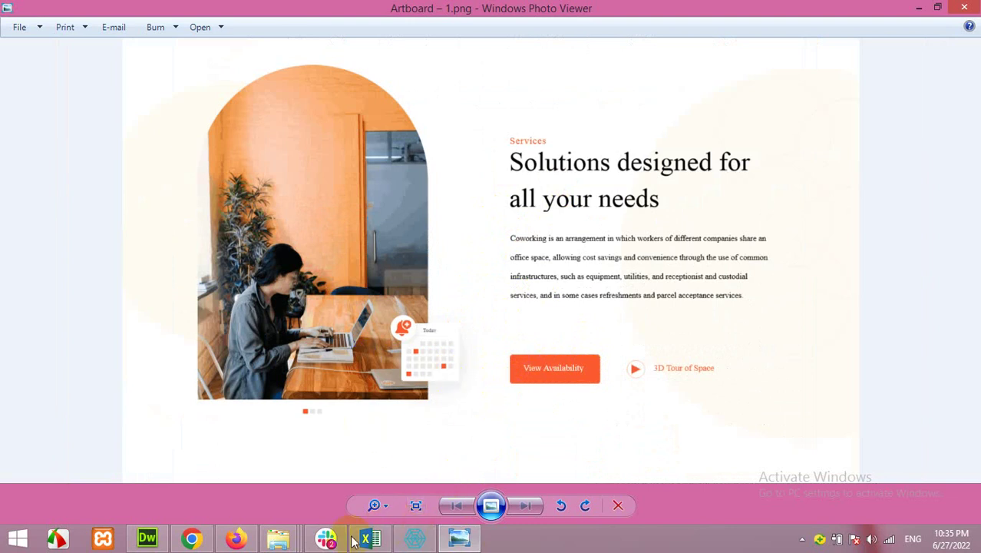
# Step: Switch to FIGPEA and select the pale circle behind the Services section's arched image
pyautogui.click(244, 539)
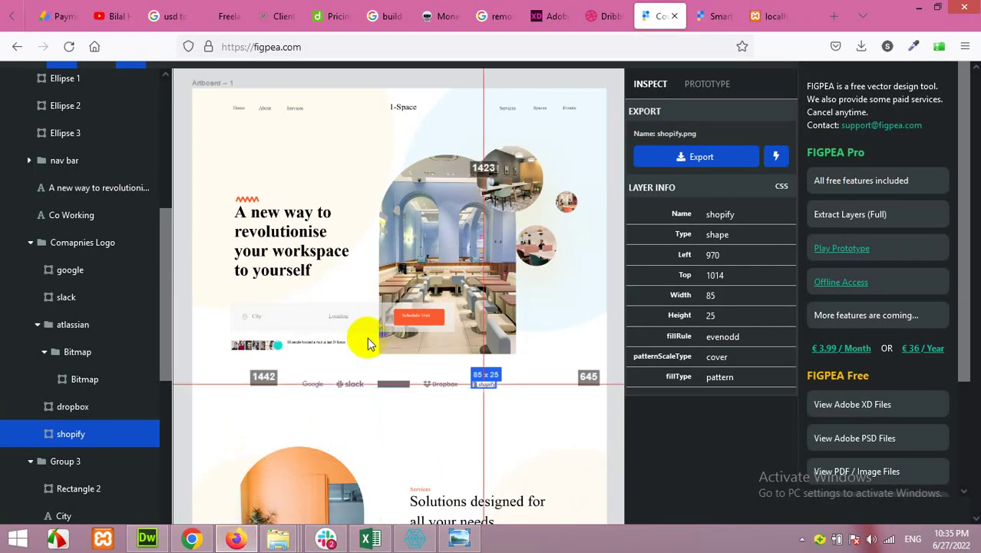
pyautogui.scroll(-3, 367, 337)
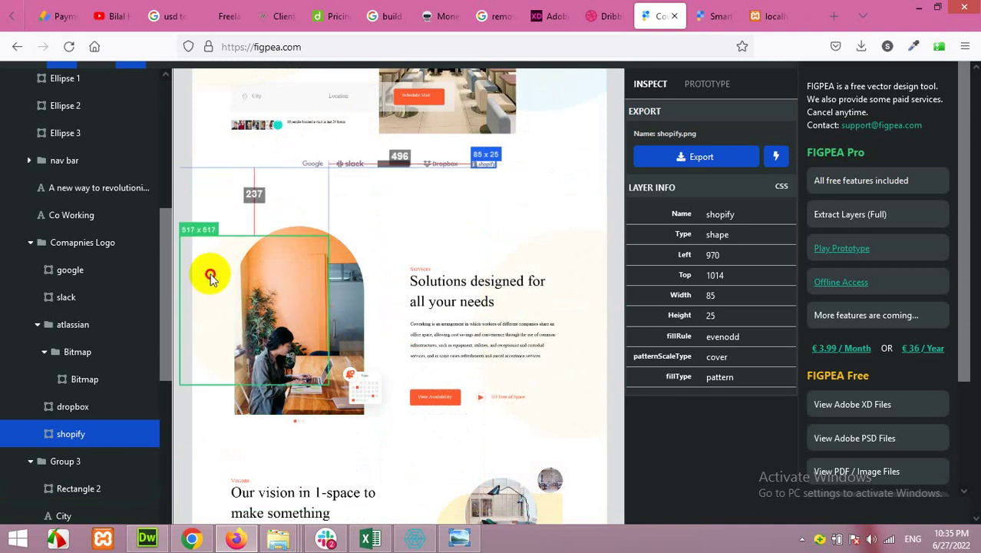
pyautogui.click(211, 278)
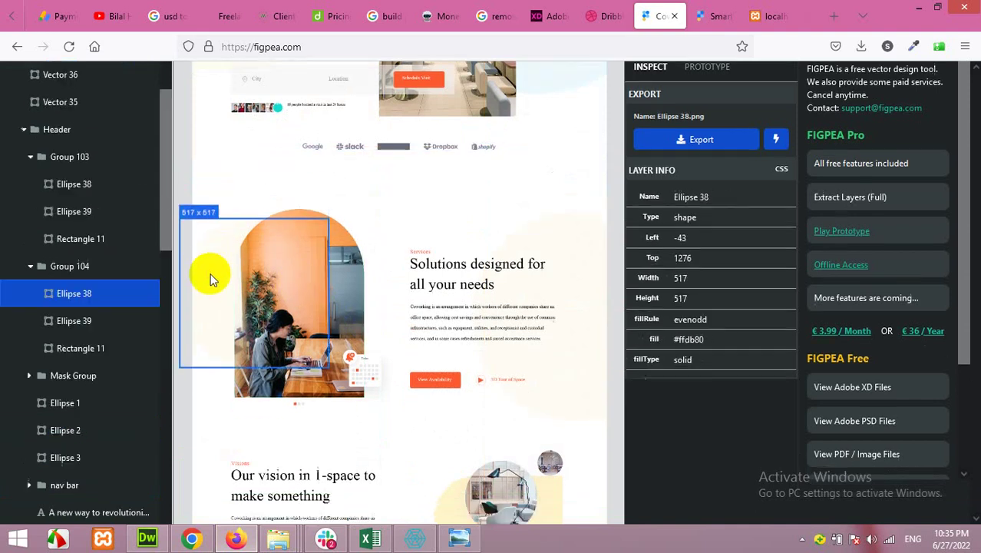
pyautogui.keyDown('shift'); pyautogui.click(74, 321); pyautogui.keyUp('shift')
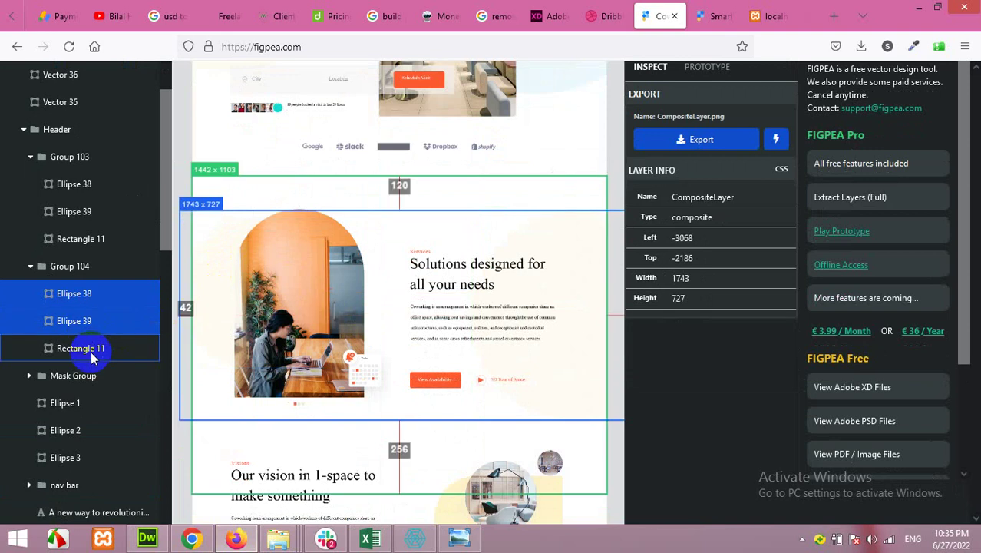
pyautogui.keyDown('shift'); pyautogui.click(90, 352); pyautogui.keyUp('shift')
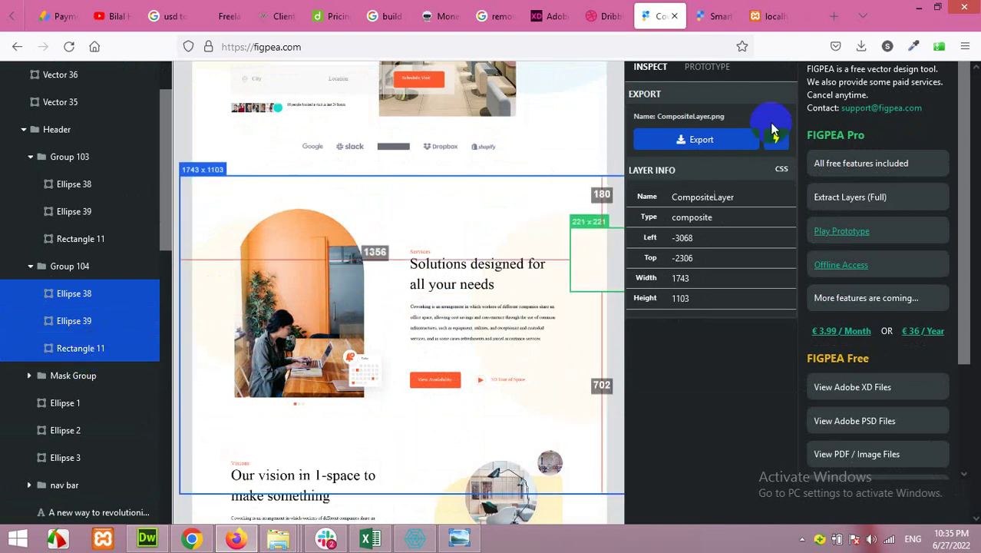
pyautogui.click(726, 138)
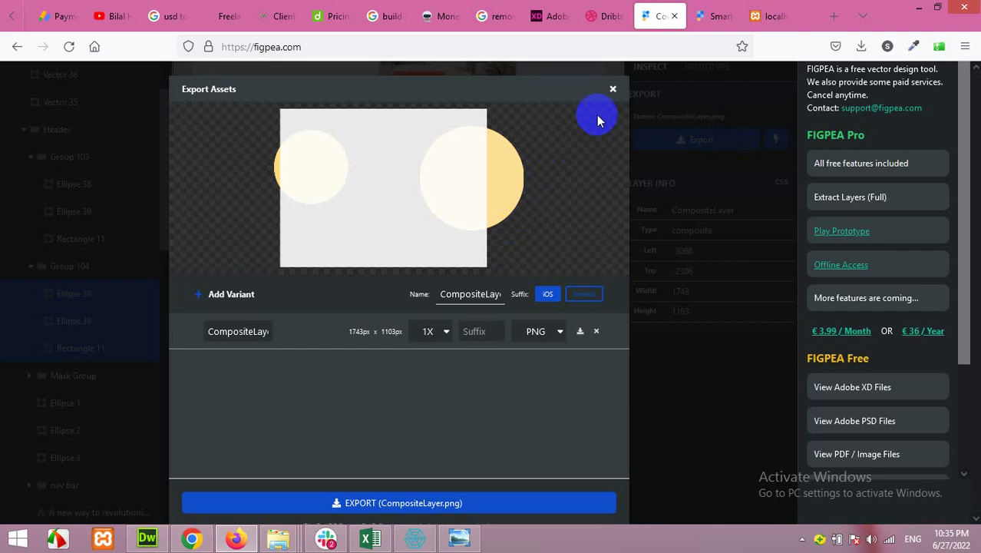
pyautogui.click(612, 89)
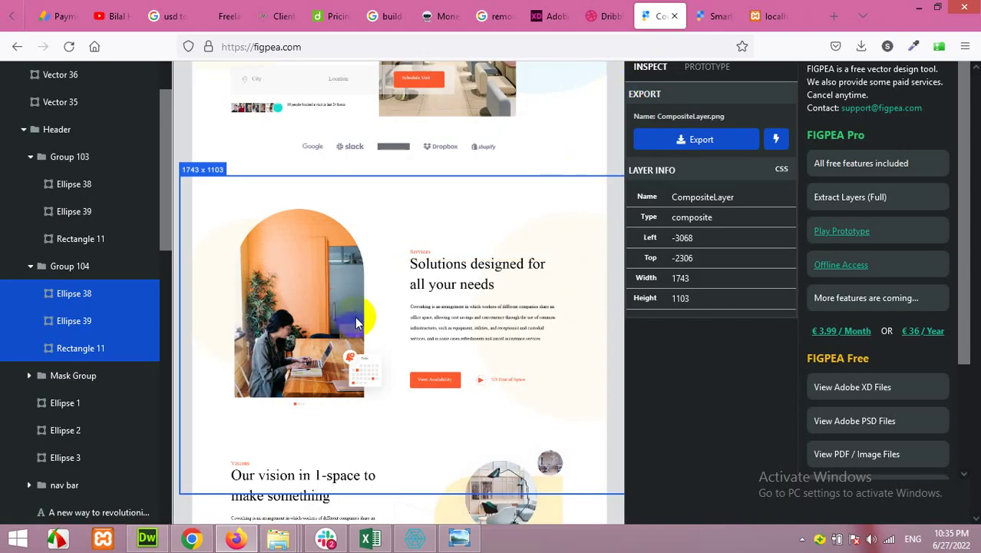
# Step: Select Rectangle 11, Ellipse 39 and Ellipse 38 of Group 104 in that order and open the export of their combined image
pyautogui.click(70, 347)
pyautogui.keyDown('shift'); pyautogui.click(74, 323); pyautogui.keyUp('shift')
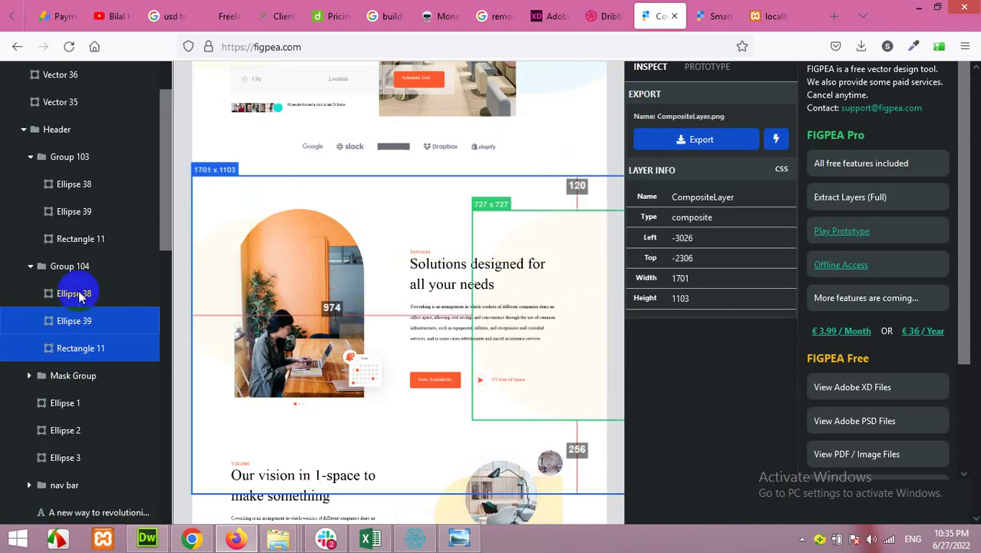
pyautogui.keyDown('shift'); pyautogui.click(75, 294); pyautogui.keyUp('shift')
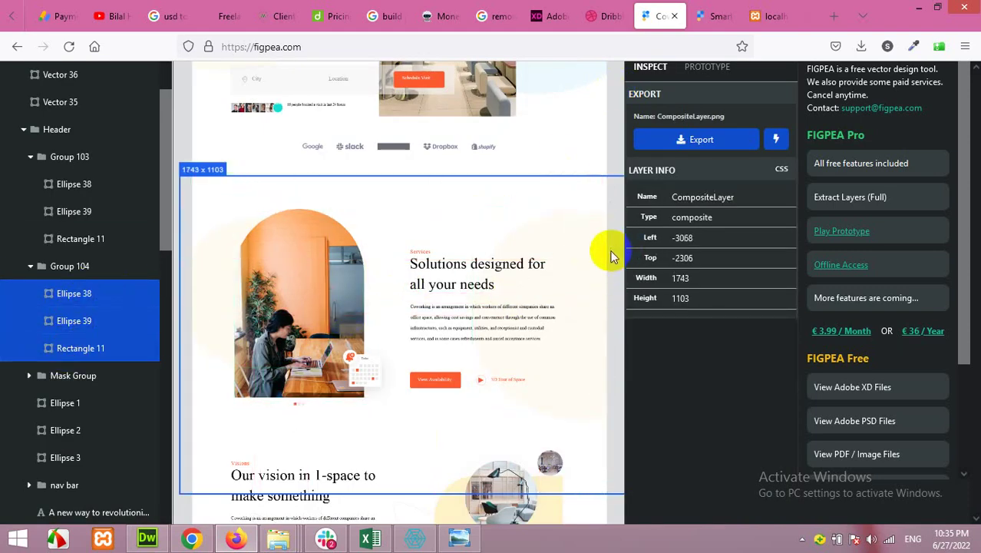
pyautogui.click(698, 142)
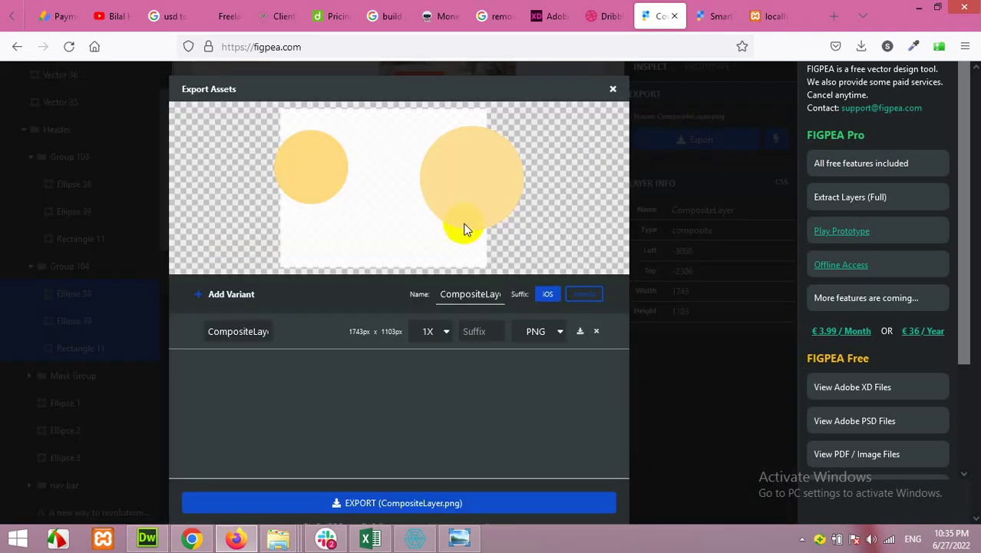
pyautogui.click(612, 89)
pyautogui.click(711, 138)
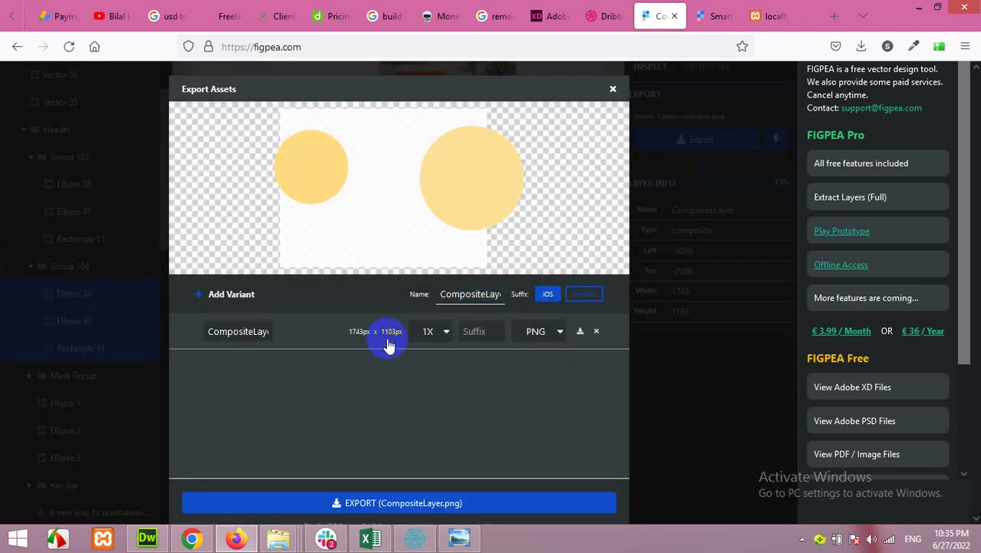
# Step: Save the combined background export as 2nd background.png in the Landing Pages folder and close the export dialog
pyautogui.click(581, 333)
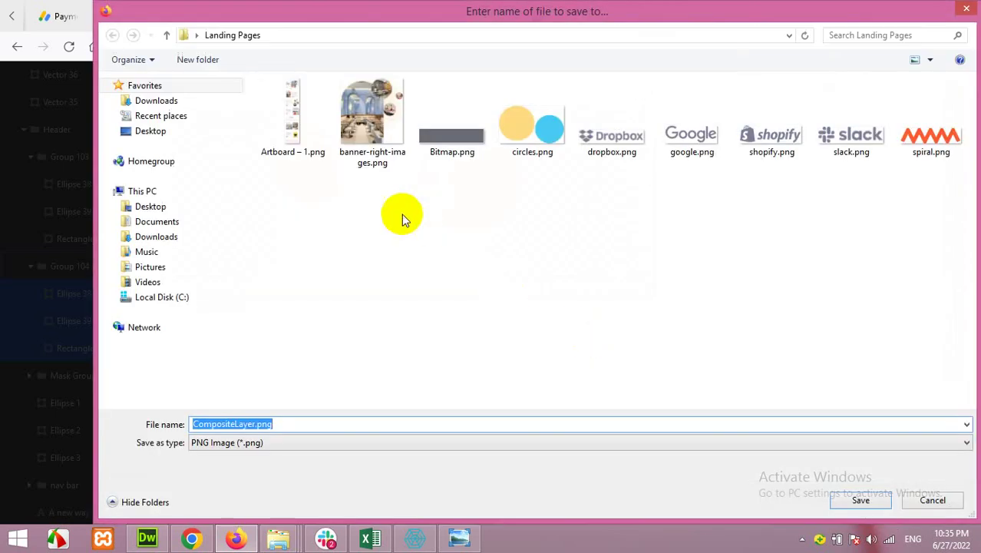
pyautogui.click(240, 425)
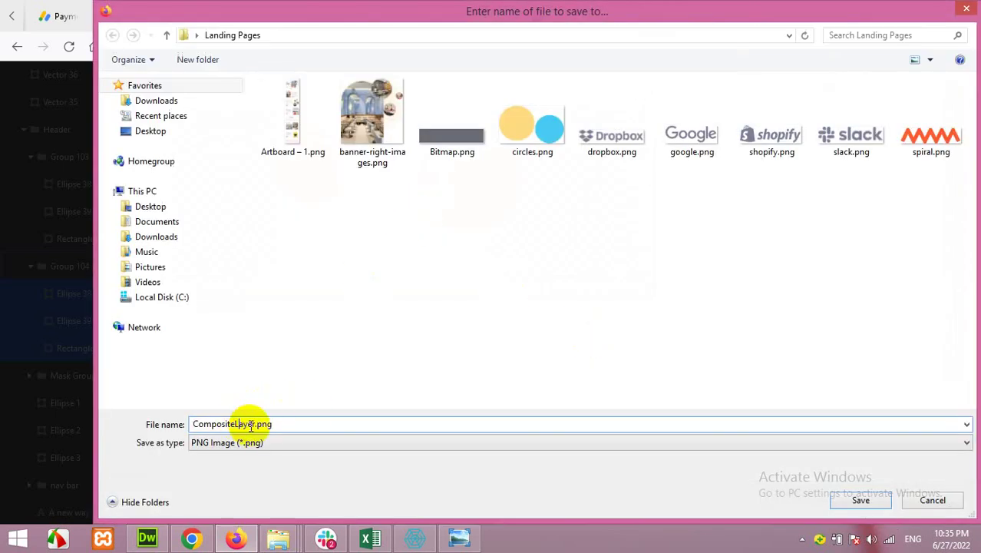
pyautogui.doubleClick(254, 425)
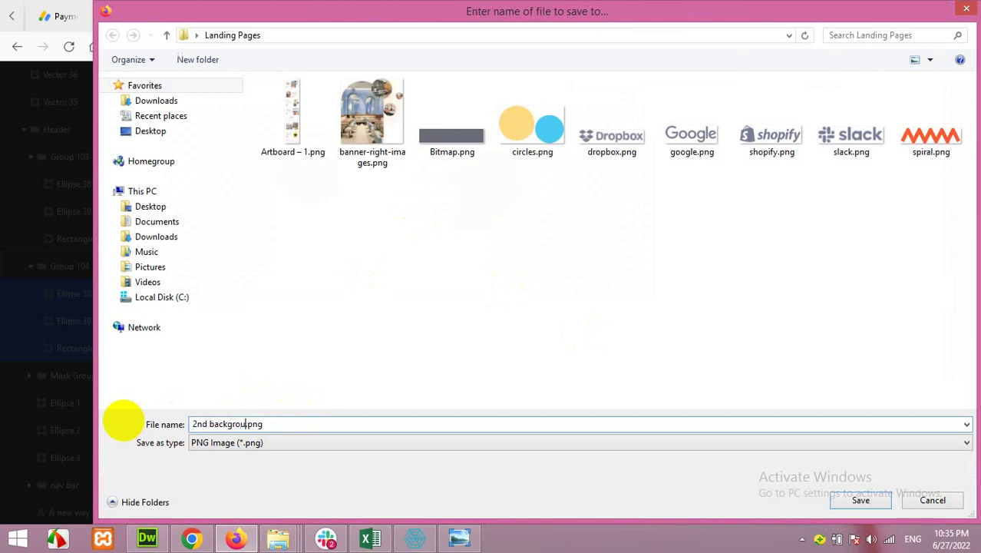
pyautogui.click(858, 502)
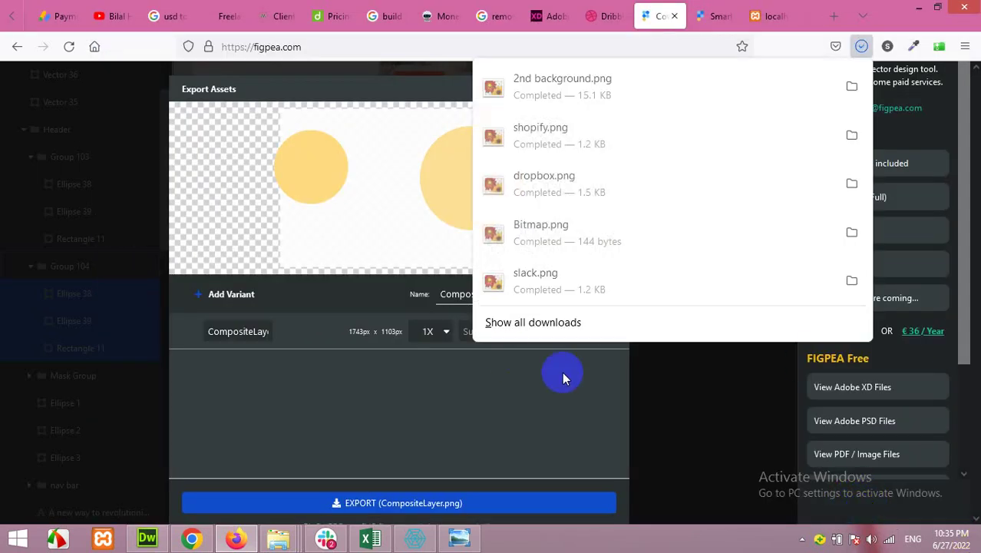
pyautogui.click(562, 378)
pyautogui.click(613, 89)
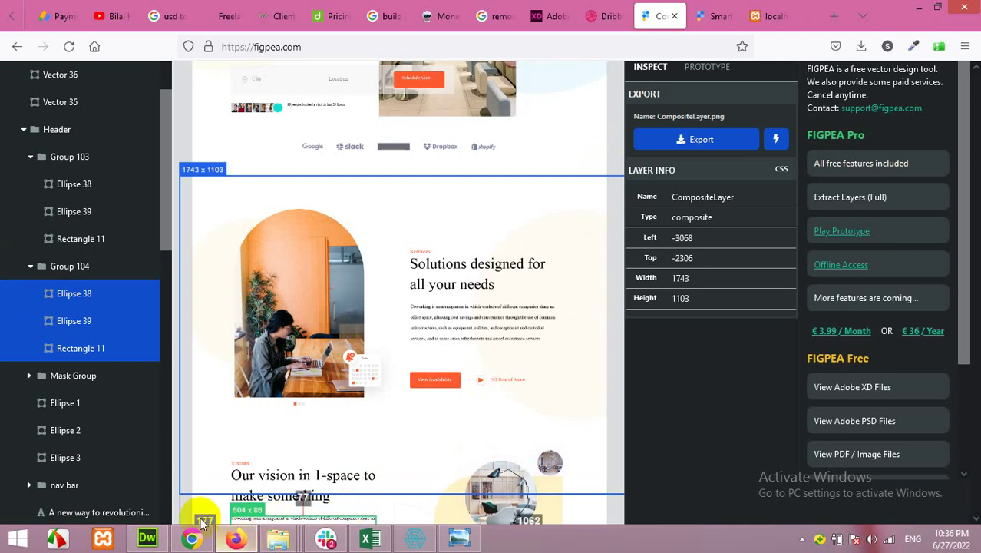
# Step: Export the arched Services image, Rectangle 9, as 2nd-banner-left-image.png in the Landing Pages folder
pyautogui.click(278, 314)
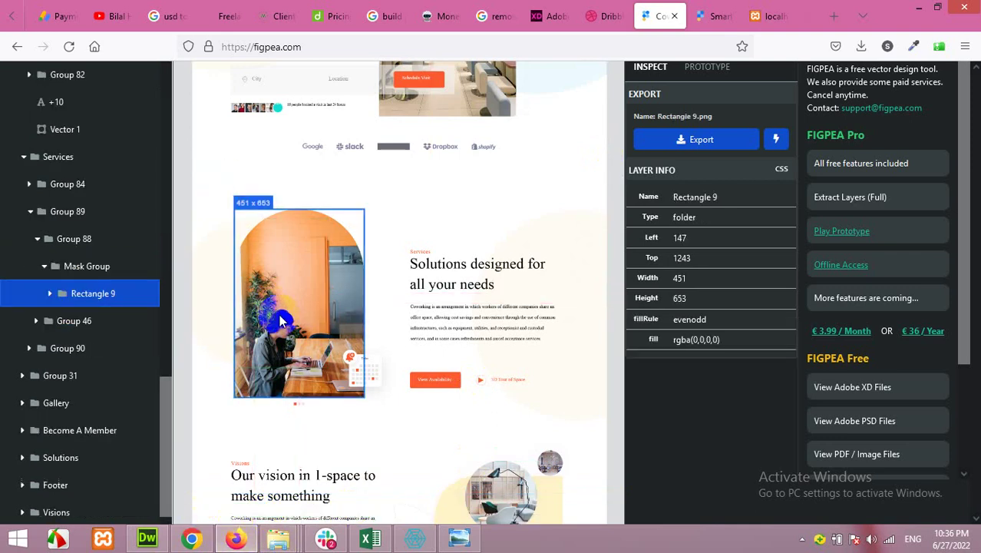
pyautogui.click(687, 138)
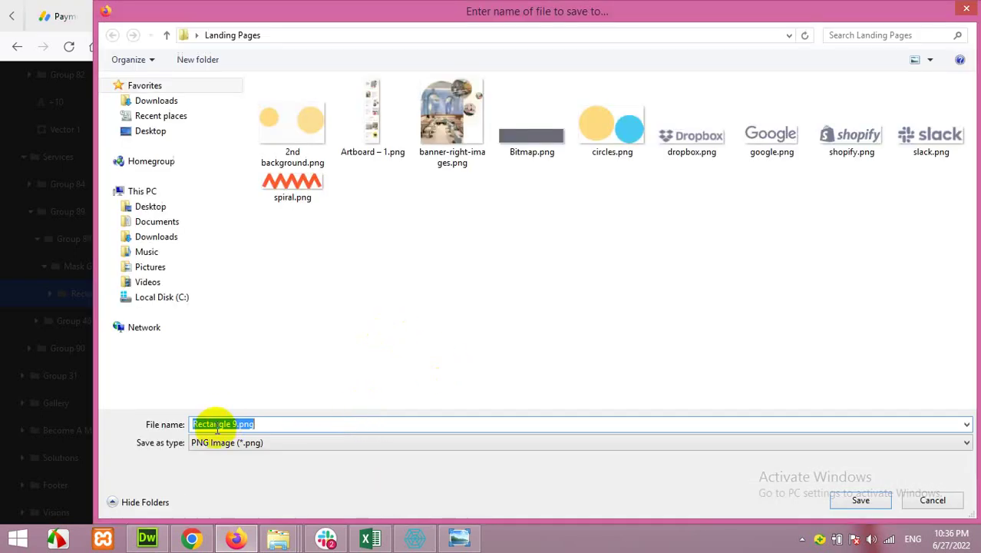
pyautogui.moveTo(235, 425); pyautogui.dragTo(140, 428)
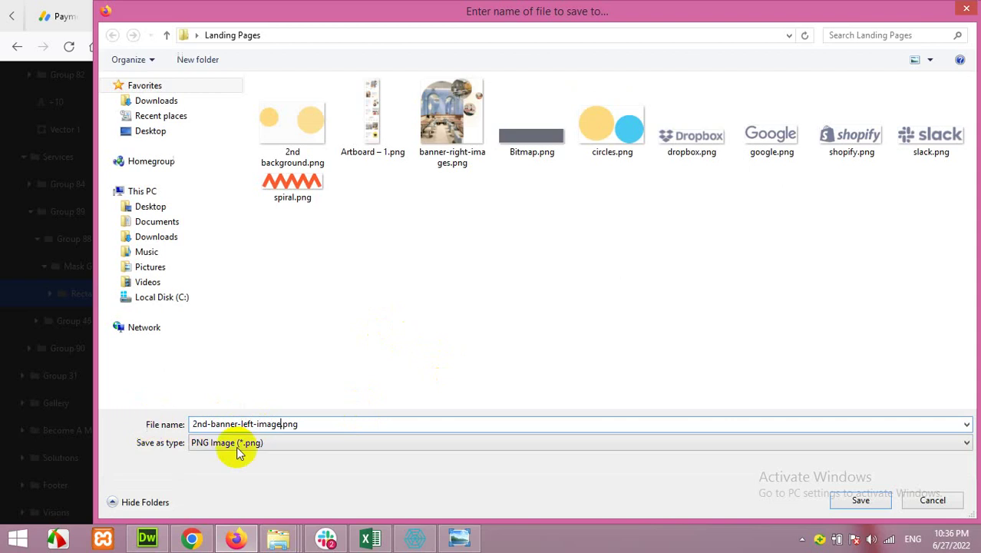
pyautogui.click(860, 499)
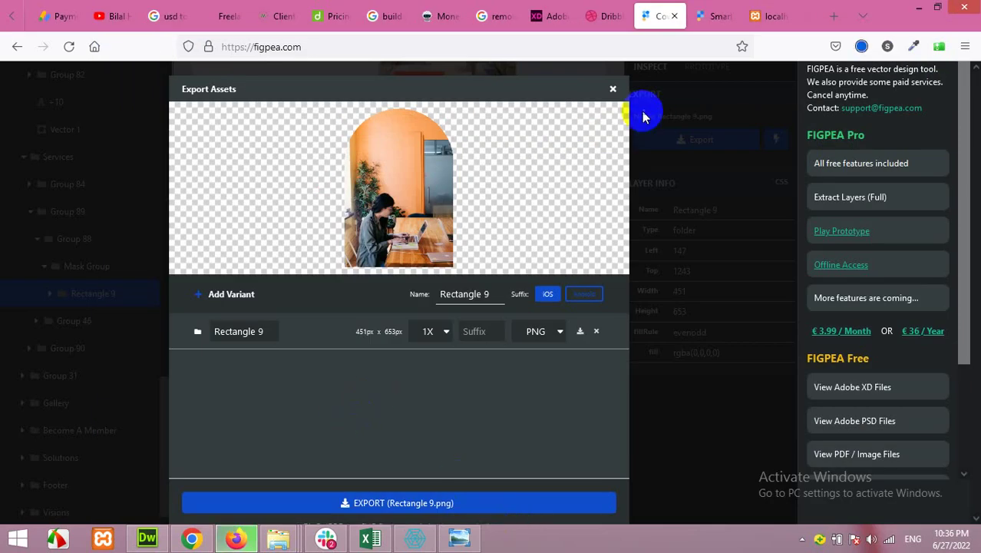
pyautogui.click(612, 88)
# Step: Switch back to the Elementor page and add a section with two equal columns below the company logos
pyautogui.click(201, 540)
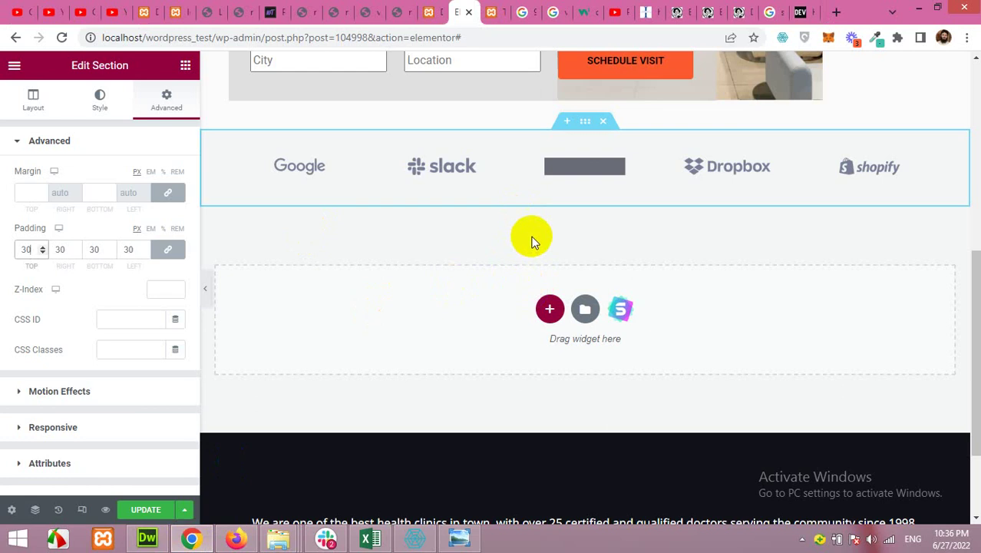
pyautogui.click(550, 308)
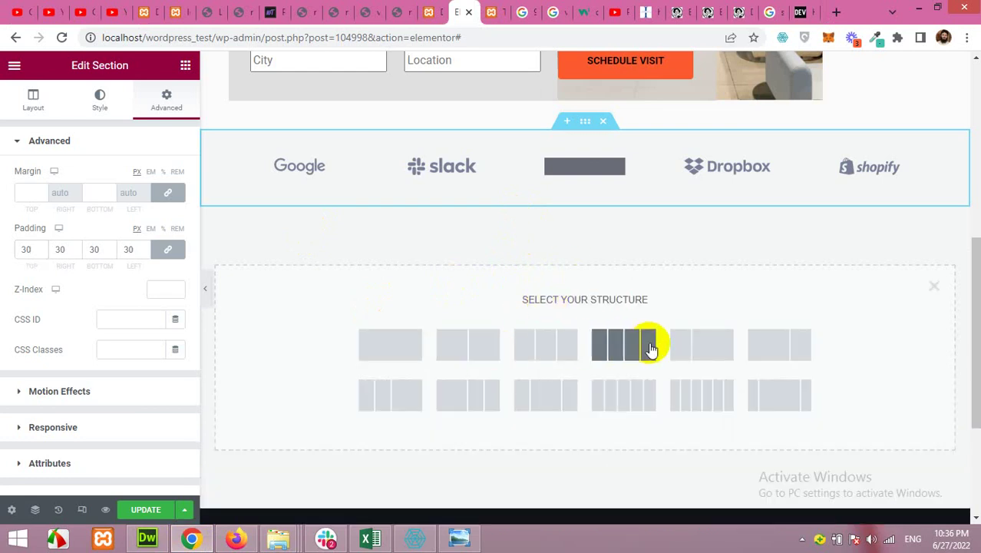
pyautogui.click(472, 361)
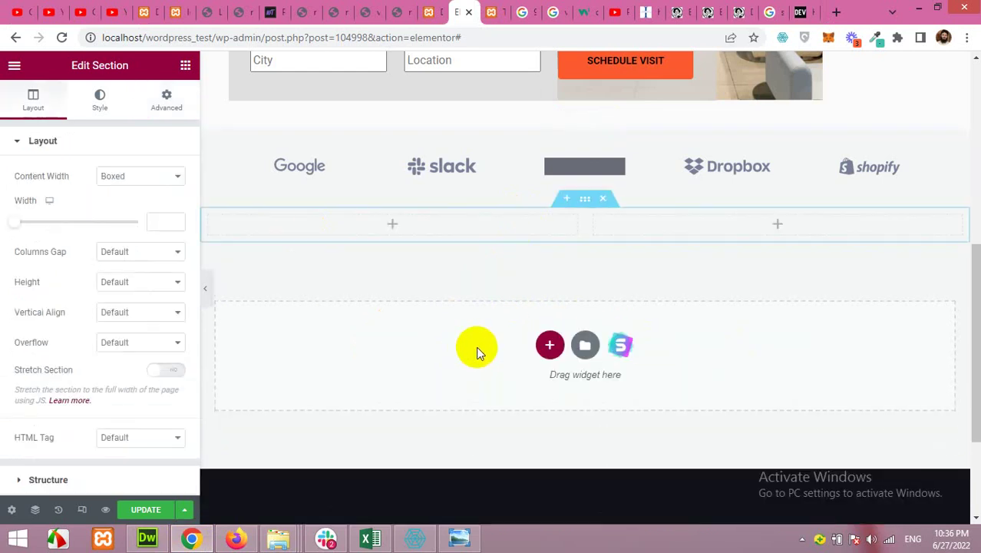
# Step: Set the new two-column section's padding to 30 px on all four sides
pyautogui.click(166, 103)
pyautogui.click(43, 252)
pyautogui.write('2')
pyautogui.moveTo(44, 248); pyautogui.dragTo(44, 251)
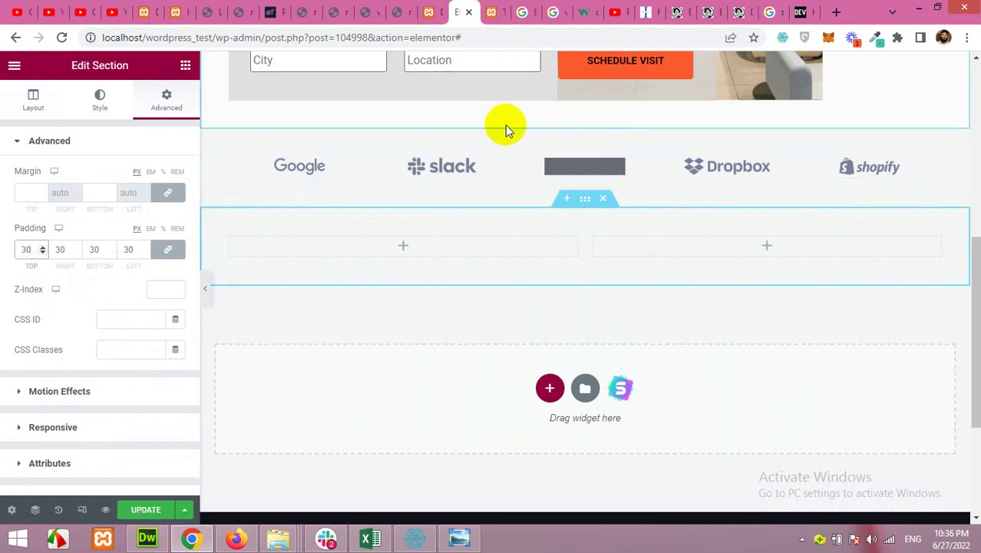
# Step: Add an Image widget to the left column of the new section and upload 2nd-banner-left-image.png from Landing Pages into it
pyautogui.click(406, 249)
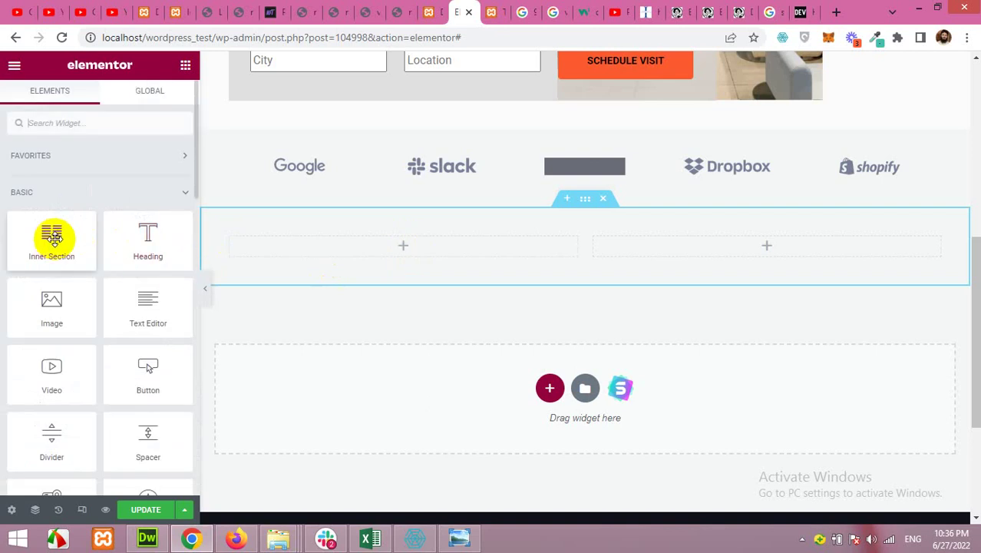
pyautogui.moveTo(60, 306); pyautogui.dragTo(302, 257)
pyautogui.click(81, 217)
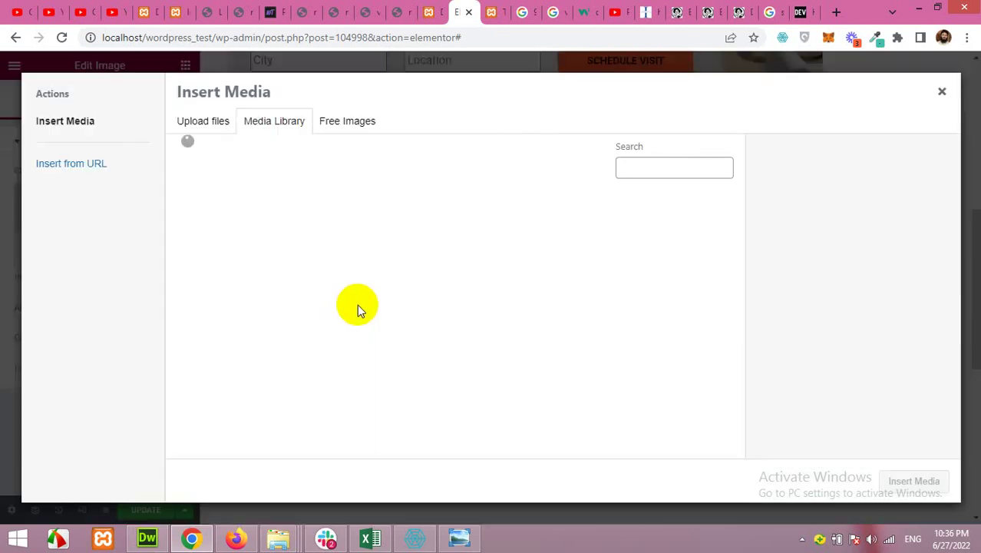
pyautogui.click(211, 123)
pyautogui.click(568, 304)
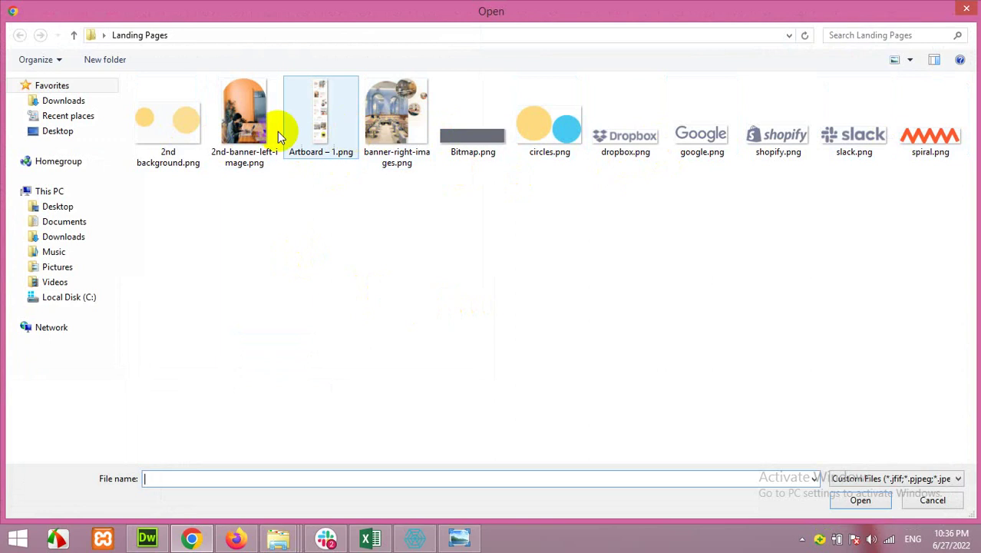
pyautogui.doubleClick(244, 122)
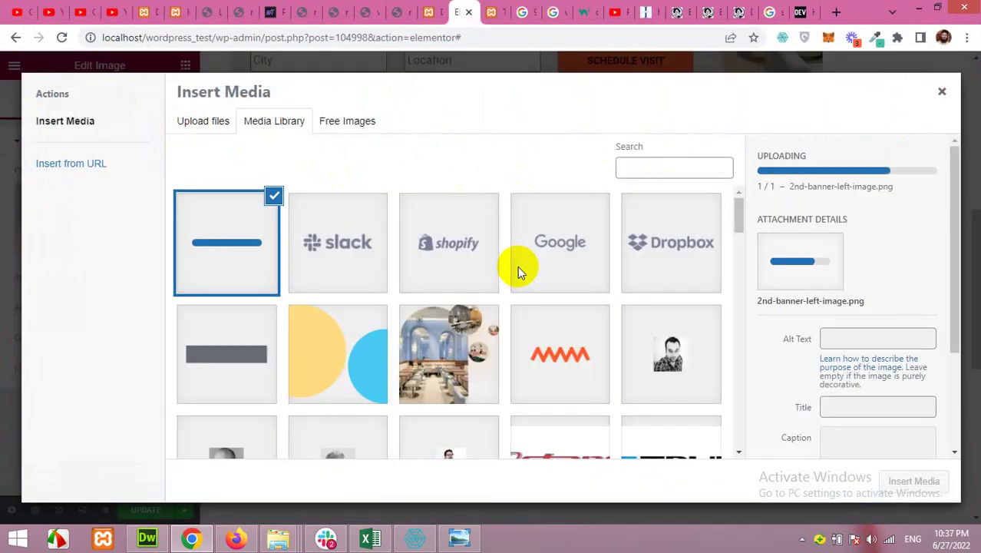
pyautogui.click(898, 475)
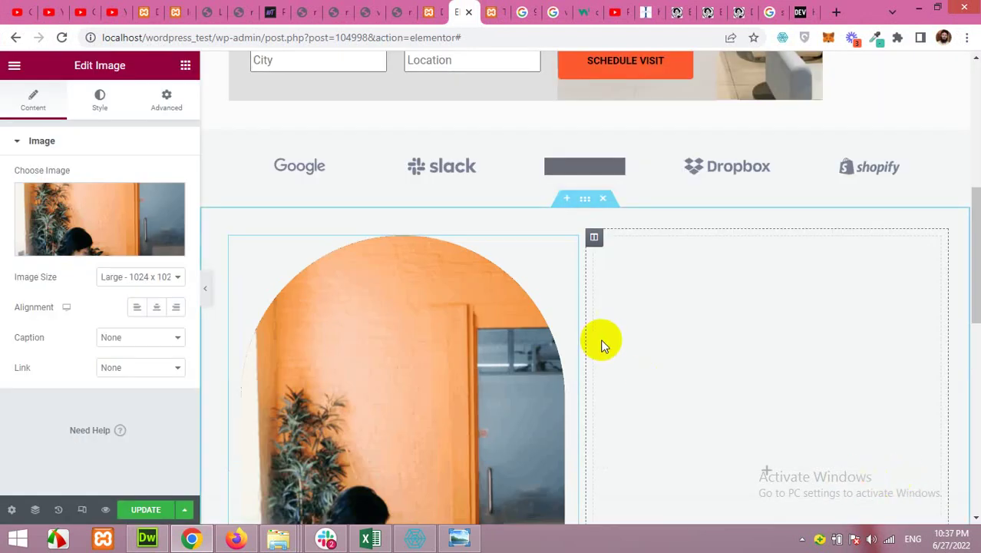
# Step: Check the Services layout in the FIGPEA design, return to the Elementor page and narrow the image column to match its proportions
pyautogui.scroll(-3, 530, 344)
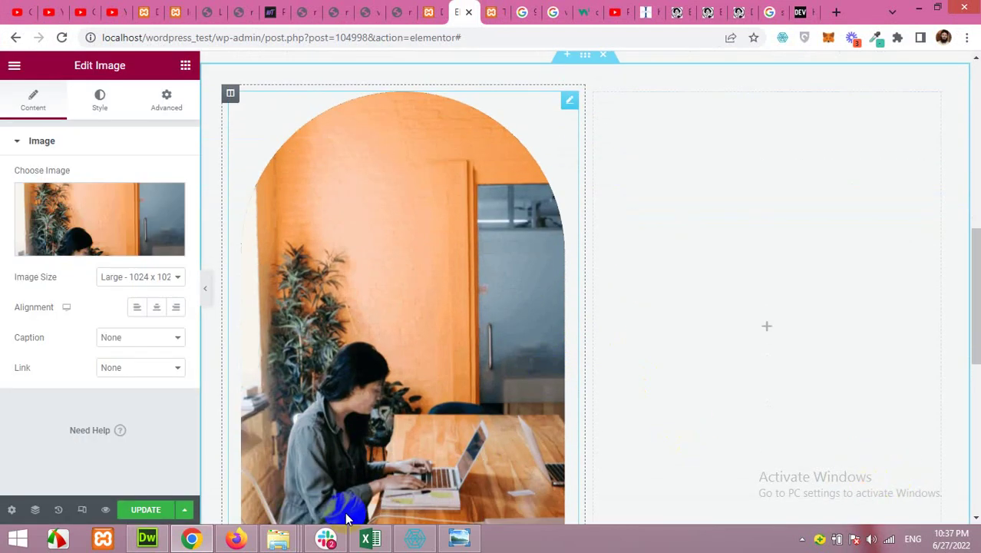
pyautogui.click(234, 539)
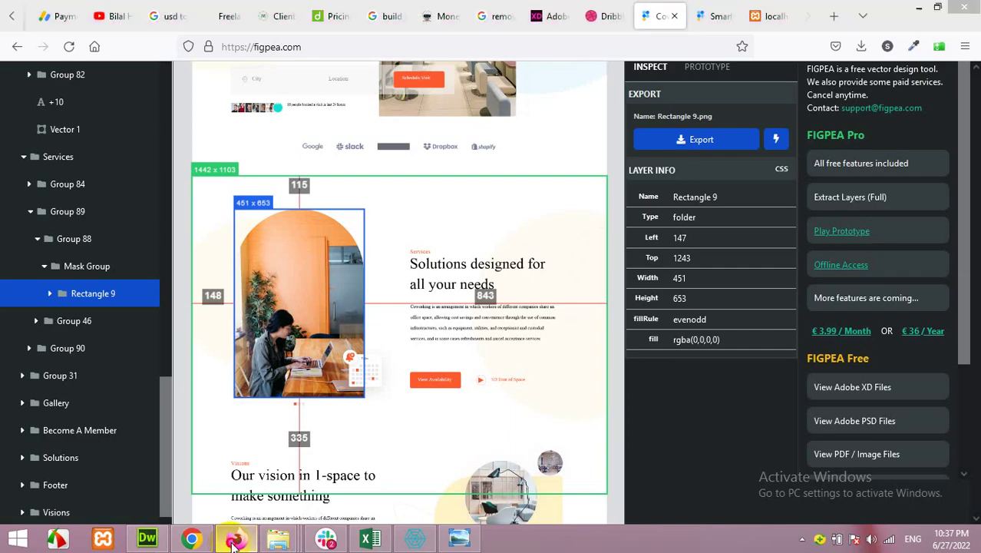
pyautogui.click(191, 539)
pyautogui.moveTo(586, 321); pyautogui.dragTo(511, 327)
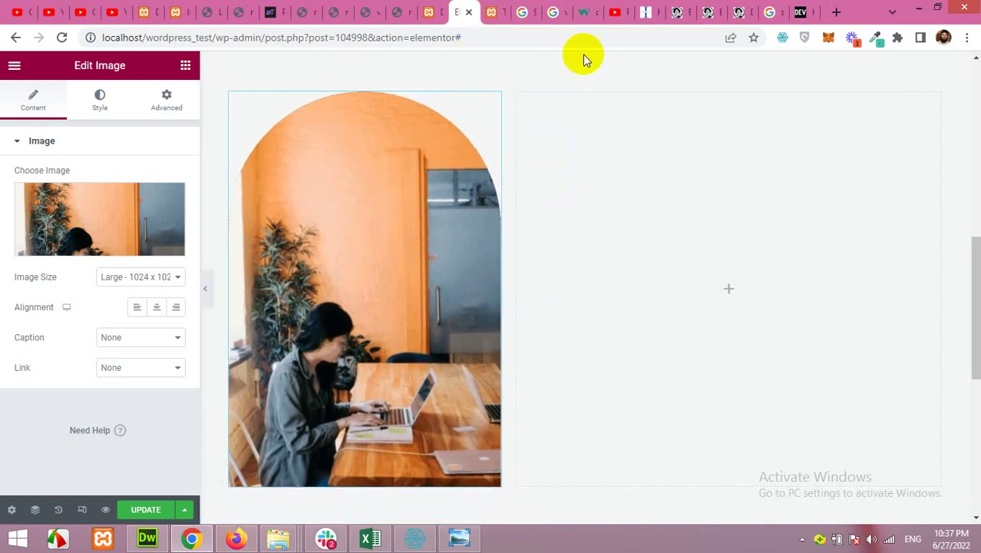
# Step: Give the Services section a classic background using 2nd background.png uploaded from the Landing Pages folder
pyautogui.scroll(1, 584, 104)
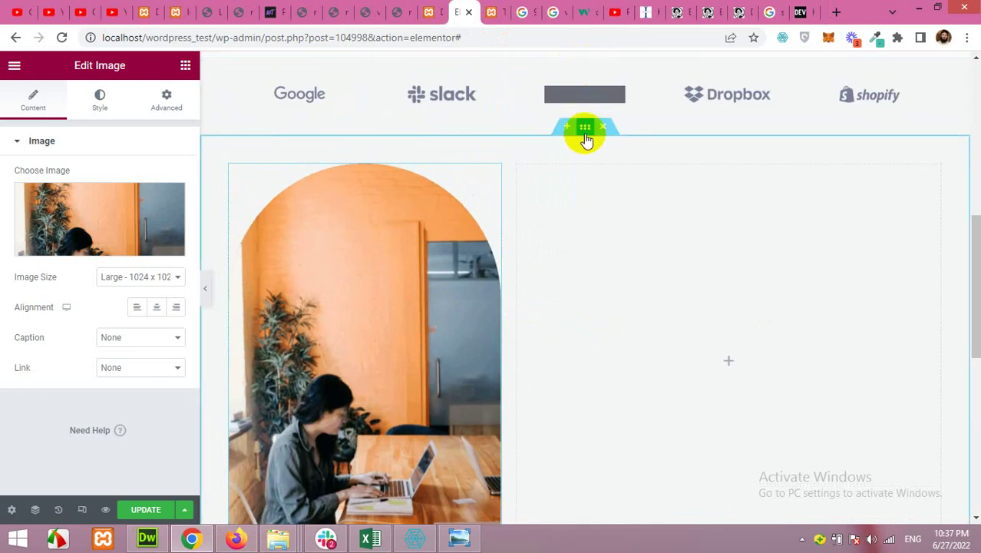
pyautogui.click(585, 132)
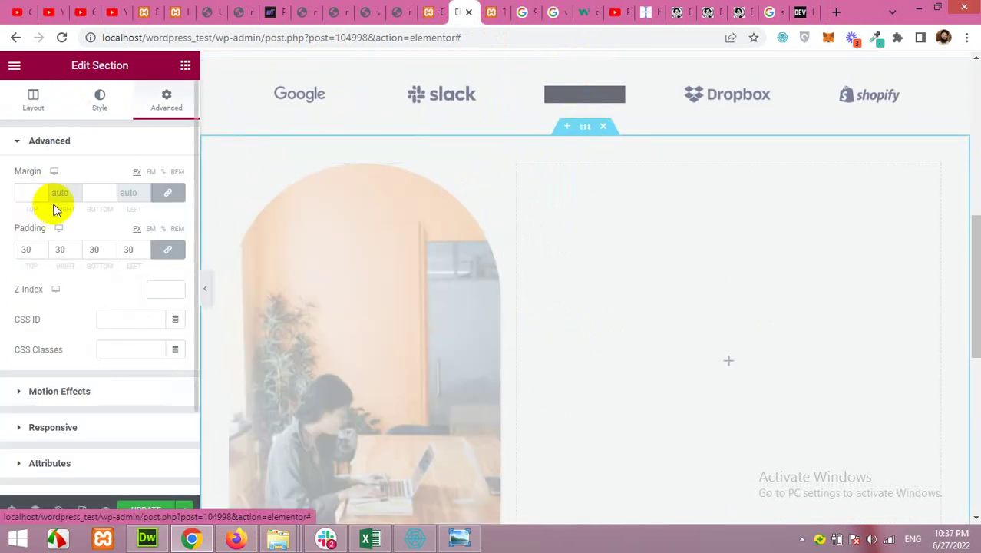
pyautogui.click(99, 100)
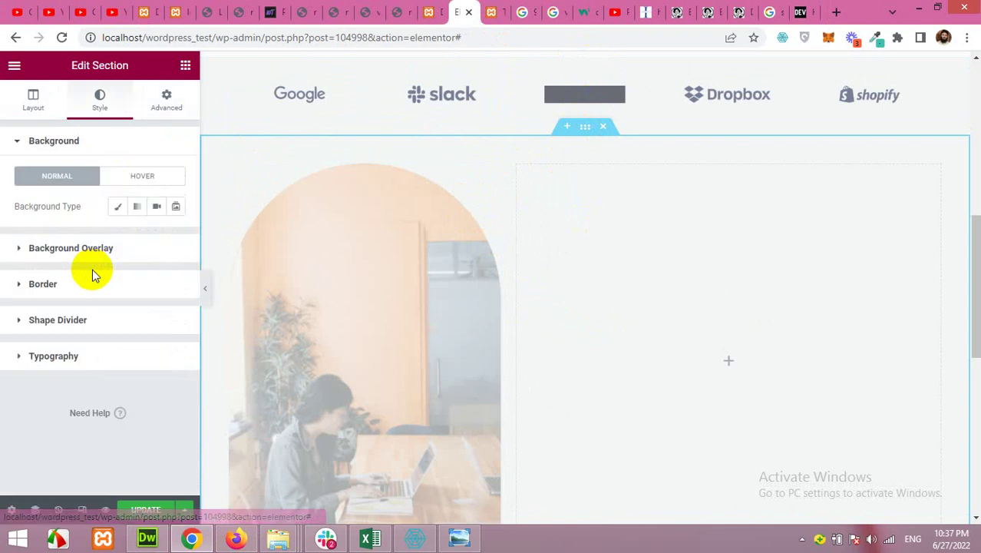
pyautogui.click(117, 209)
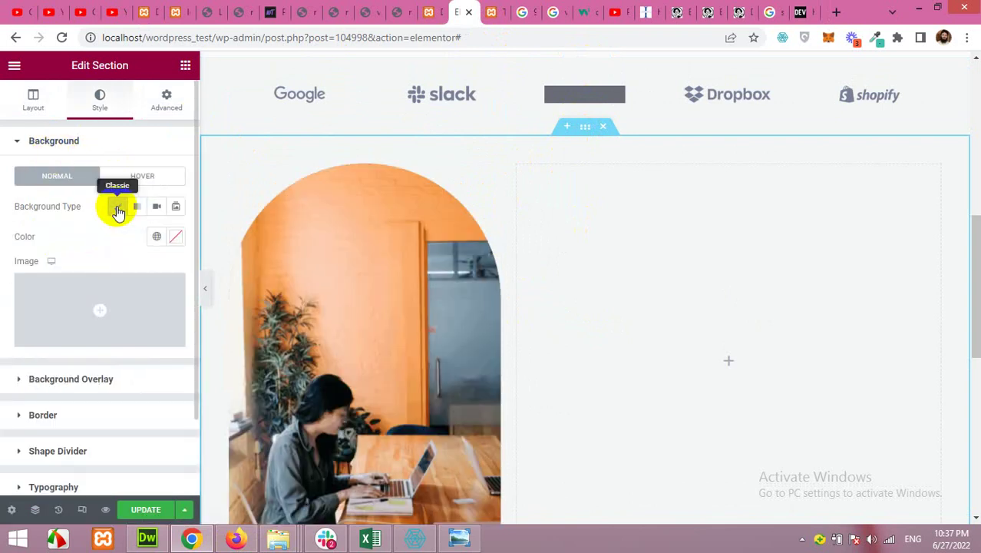
pyautogui.click(88, 322)
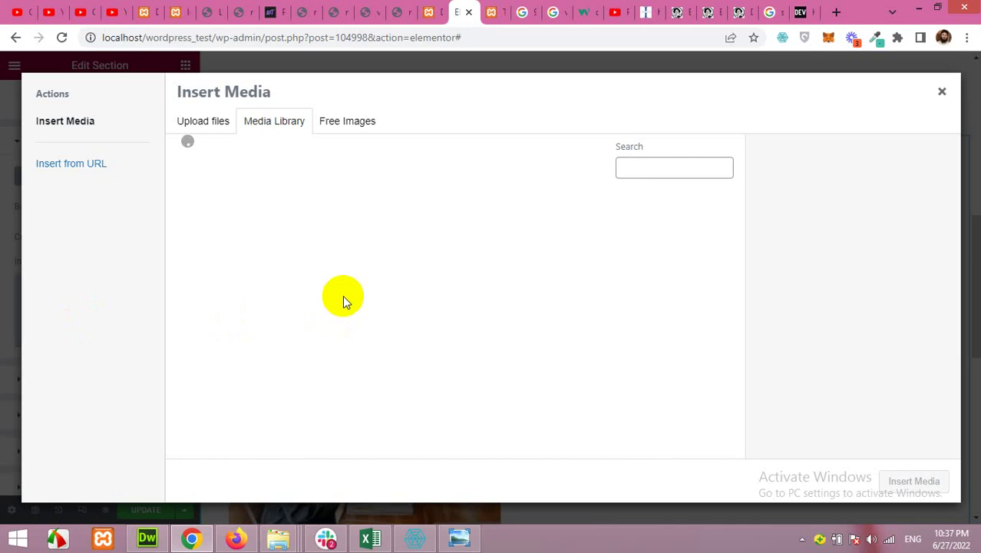
pyautogui.click(219, 121)
pyautogui.click(565, 303)
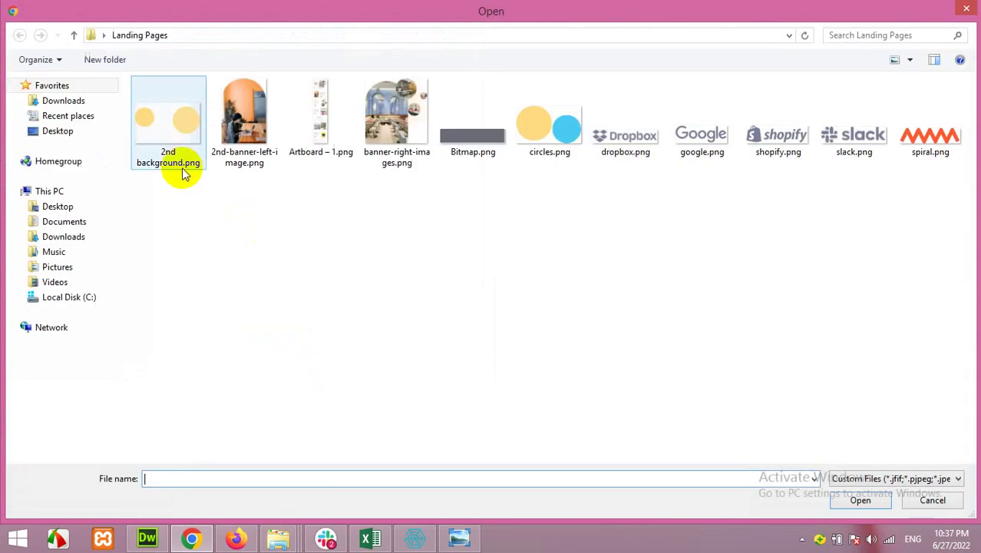
pyautogui.click(172, 133)
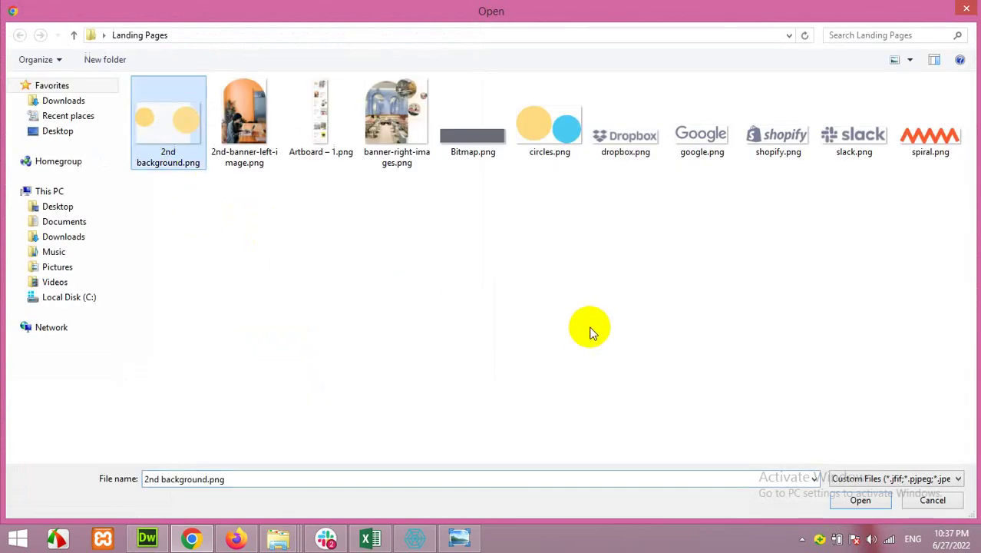
pyautogui.click(841, 500)
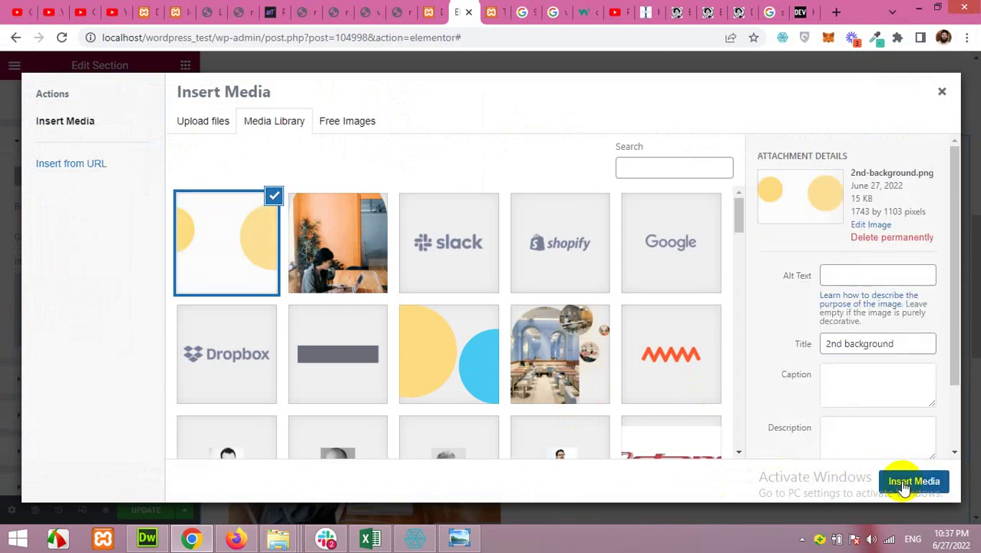
pyautogui.click(914, 482)
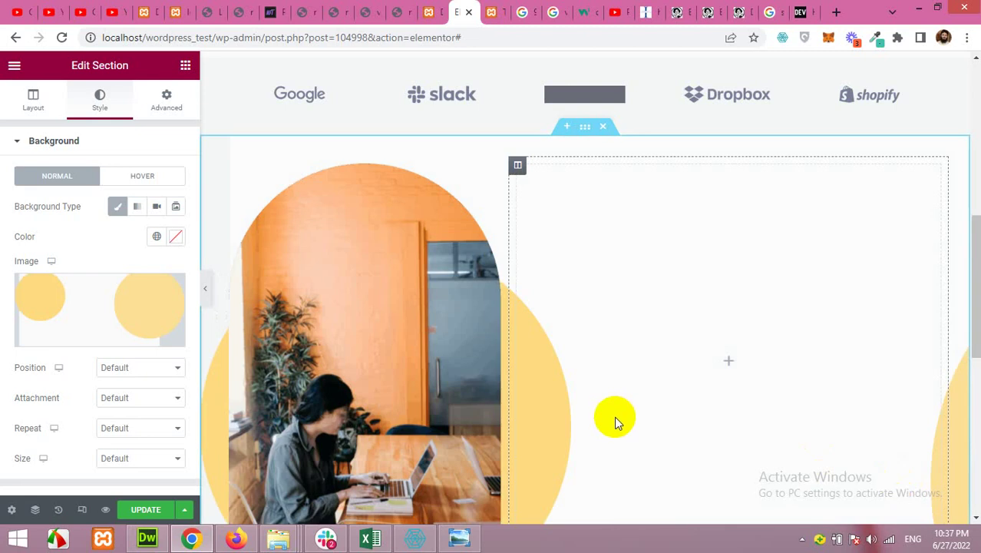
# Step: Set the section's background image to Center Center position and No-repeat, with the attachment kept at Default
pyautogui.scroll(-1, 222, 396)
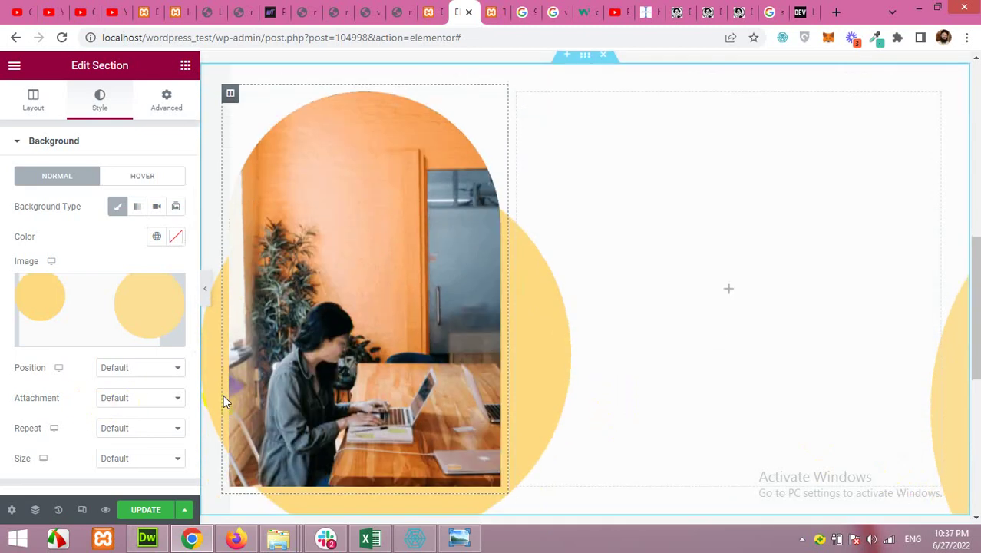
pyautogui.click(132, 373)
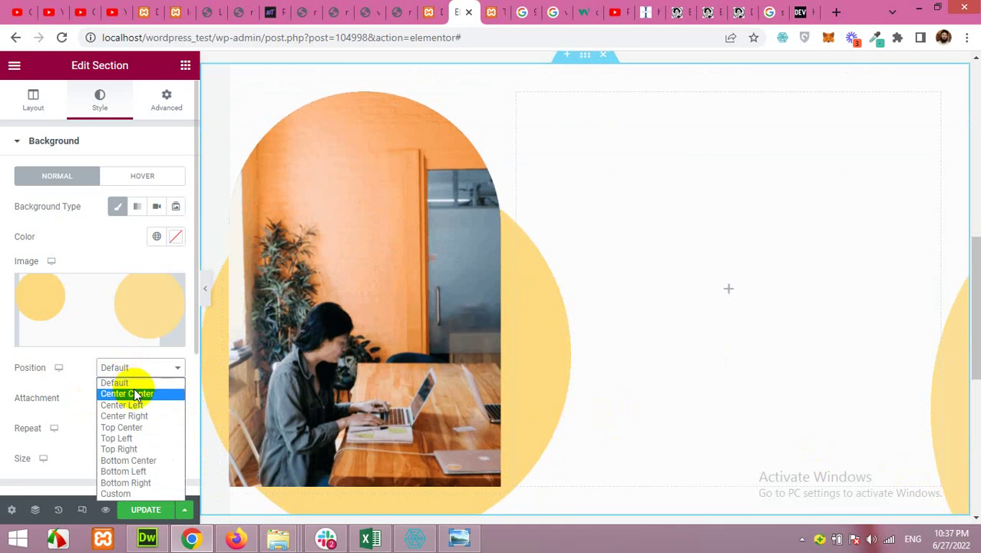
pyautogui.click(131, 393)
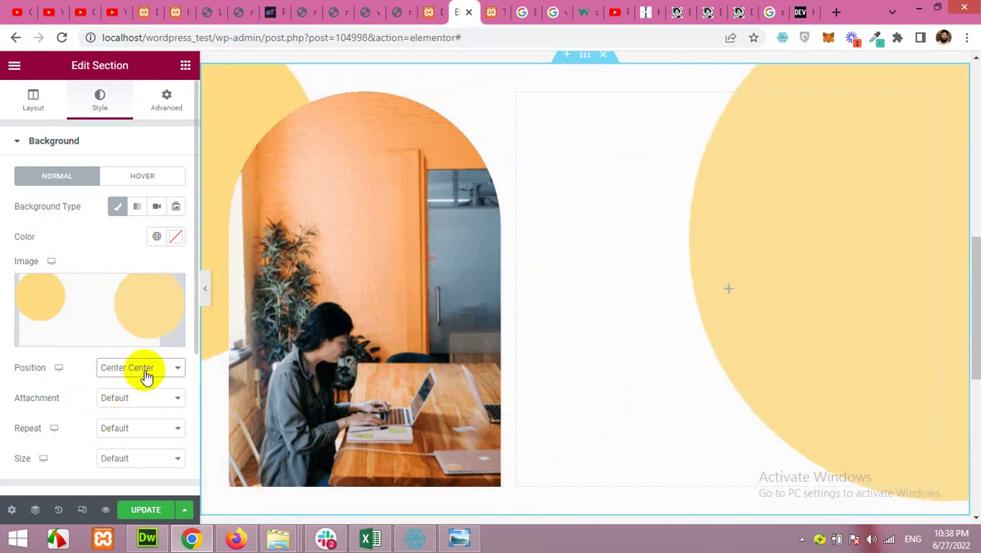
pyautogui.click(138, 428)
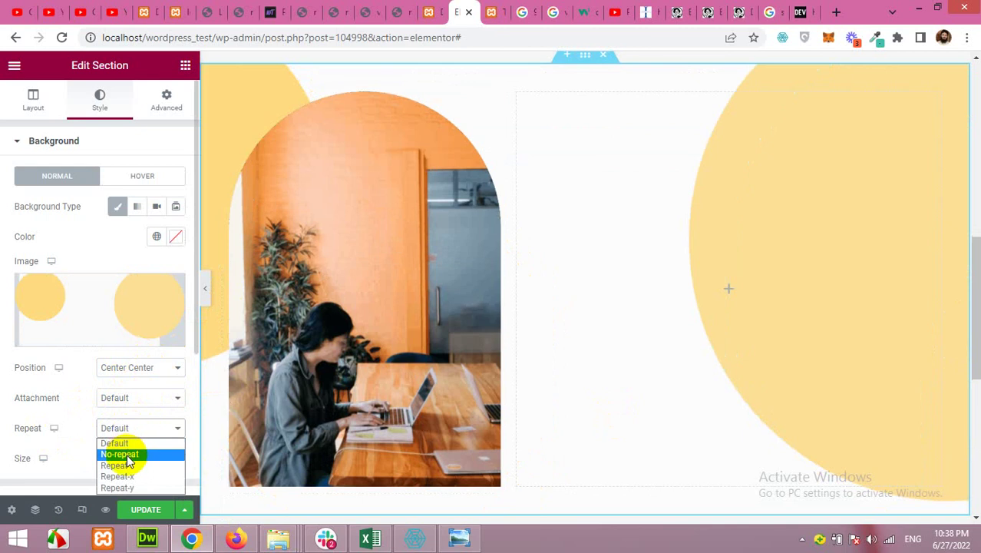
pyautogui.click(127, 454)
pyautogui.click(132, 400)
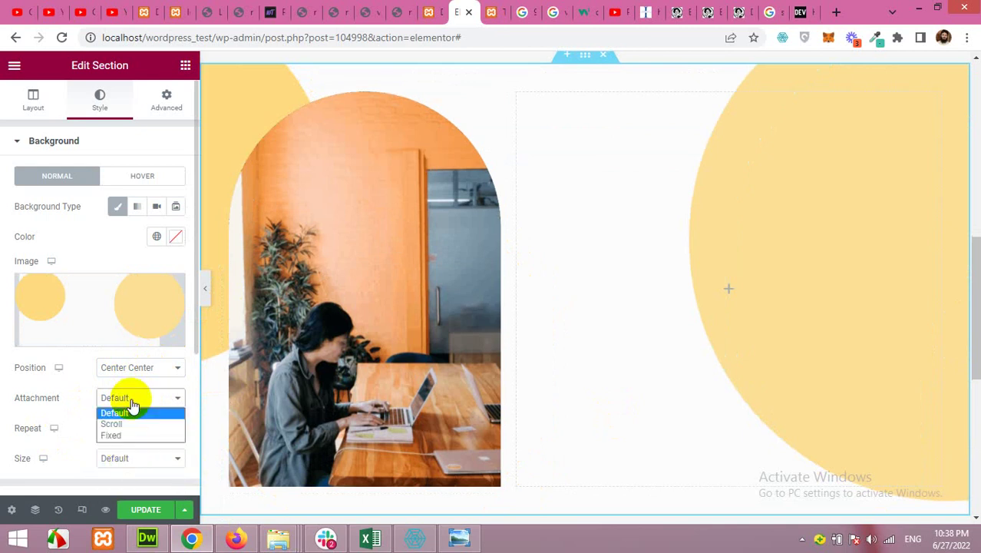
pyautogui.click(130, 413)
# Step: Try the Contain size for the section's background image and settle on Cover
pyautogui.click(124, 459)
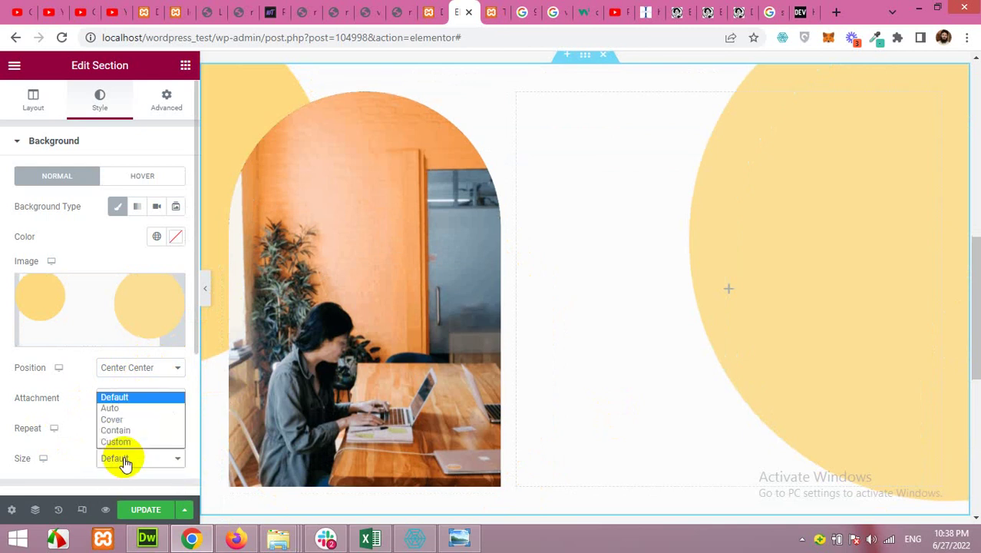
pyautogui.click(115, 431)
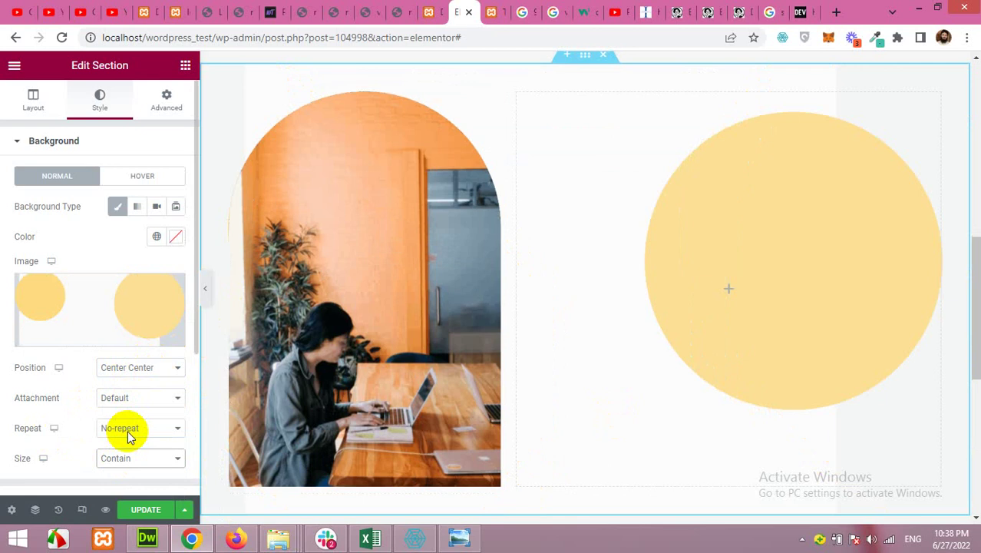
pyautogui.click(127, 456)
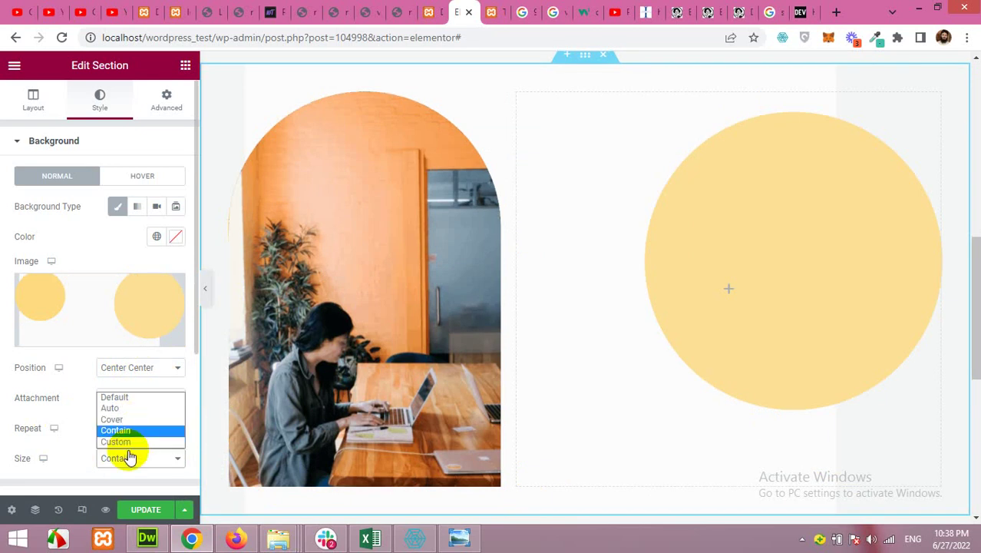
pyautogui.click(129, 423)
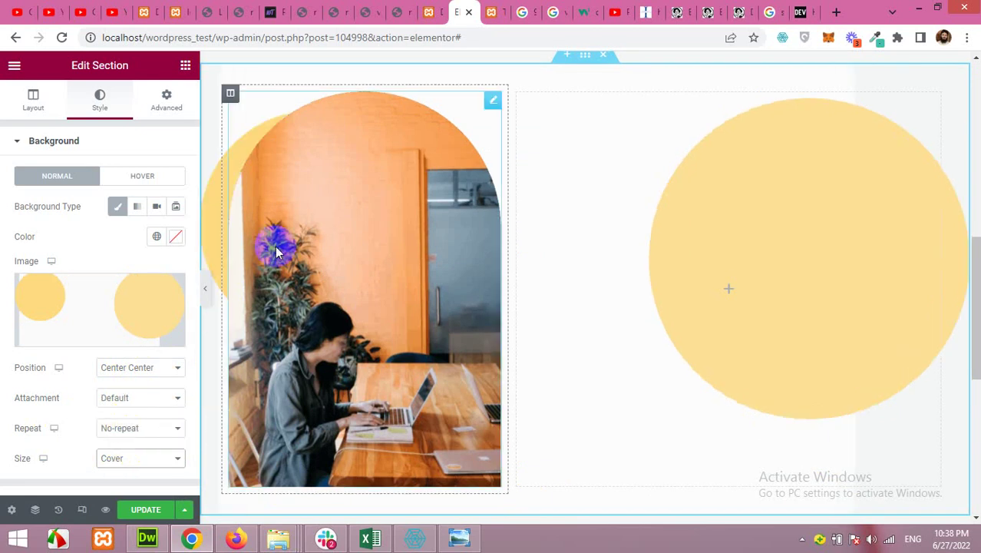
# Step: Switch the background image to a custom position with X at -19 px and Y at -112 px
pyautogui.click(121, 368)
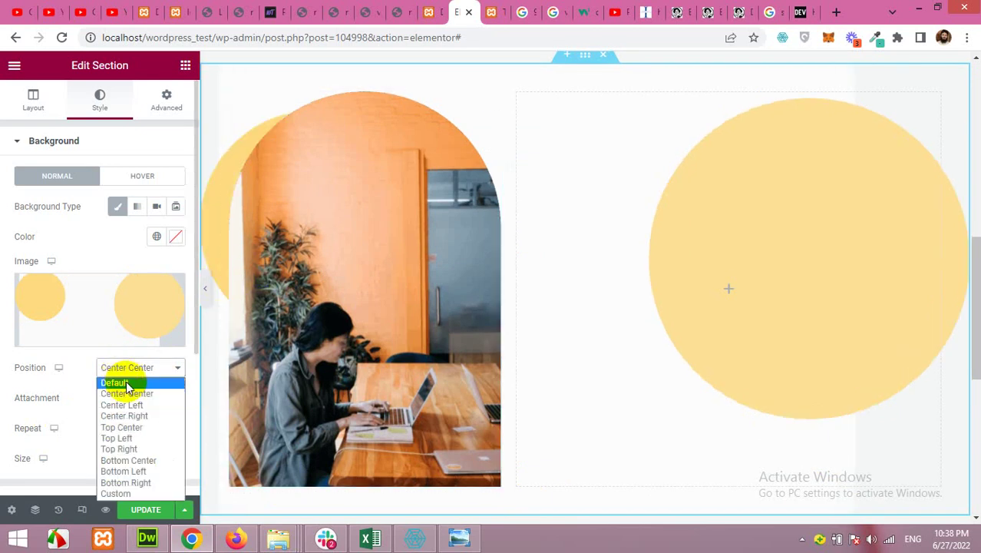
pyautogui.click(123, 493)
pyautogui.moveTo(76, 419); pyautogui.dragTo(73, 420)
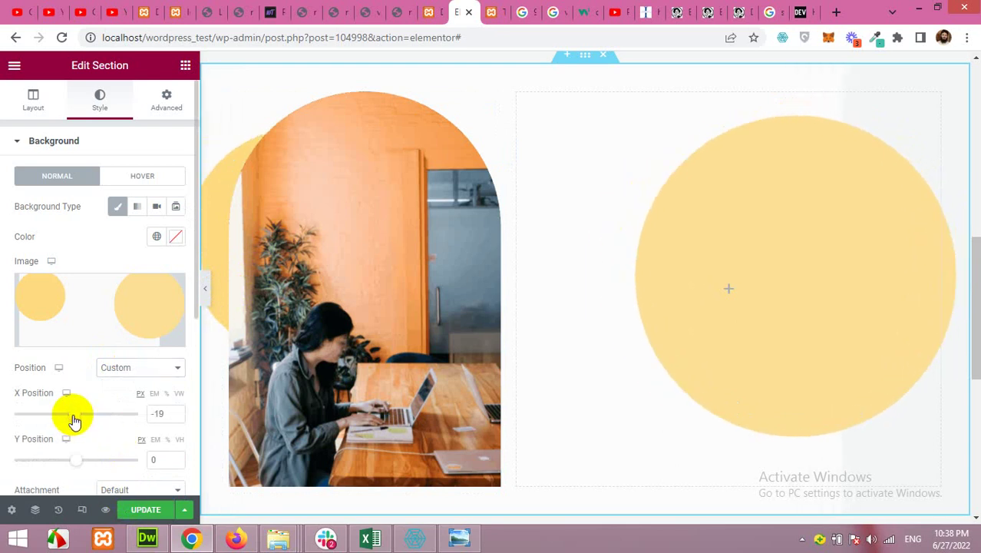
pyautogui.moveTo(76, 462); pyautogui.dragTo(69, 464)
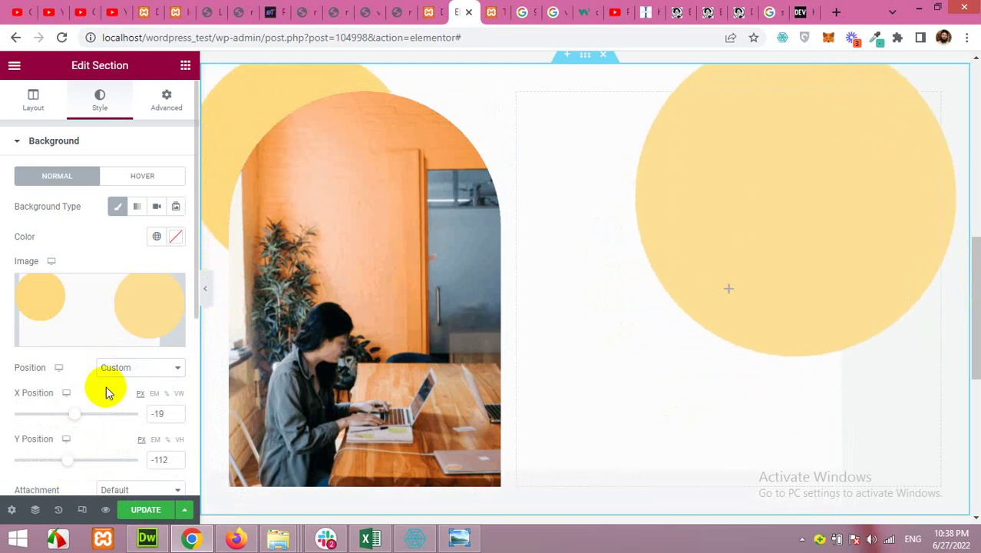
# Step: Give the Services section a classic background overlay in white
pyautogui.scroll(-2, 106, 388)
pyautogui.scroll(-1, 108, 387)
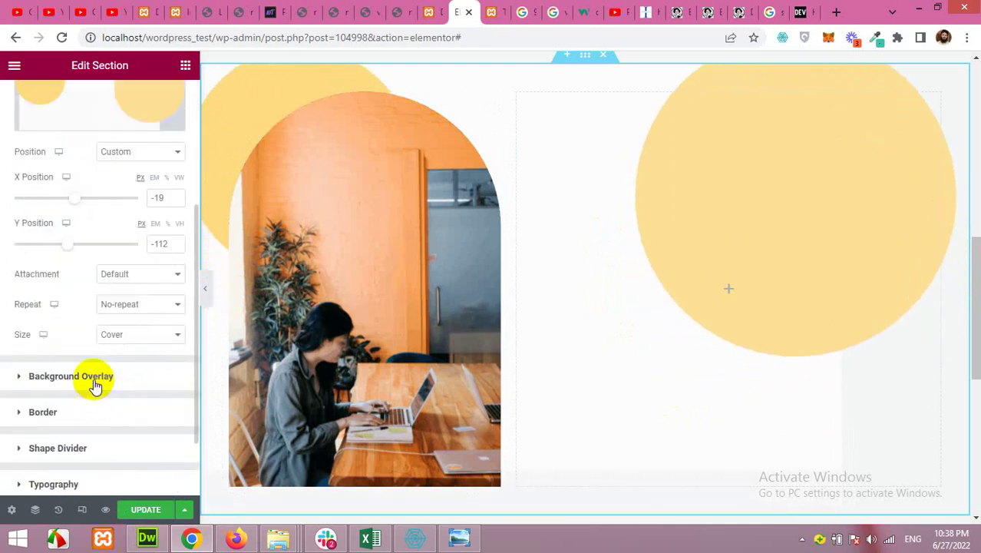
pyautogui.click(109, 380)
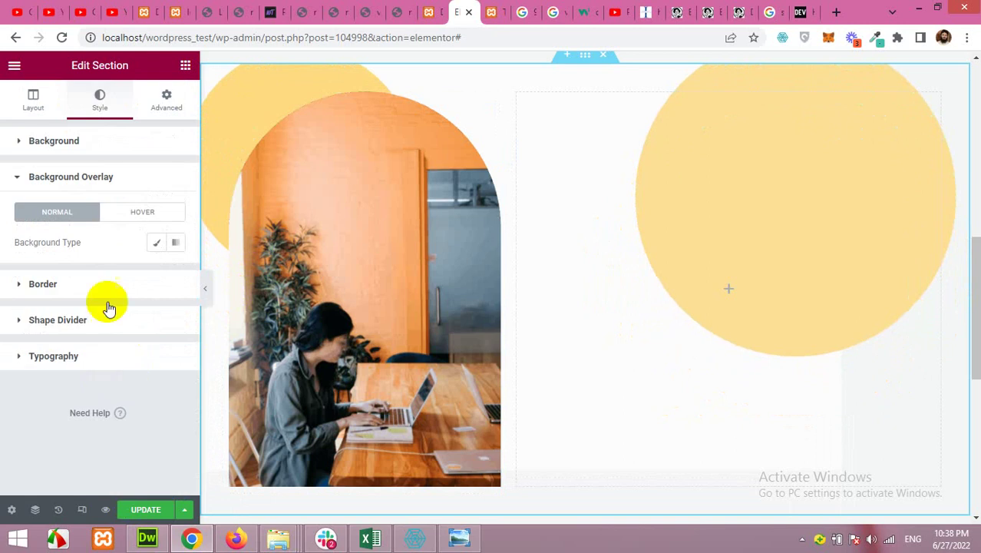
pyautogui.click(153, 242)
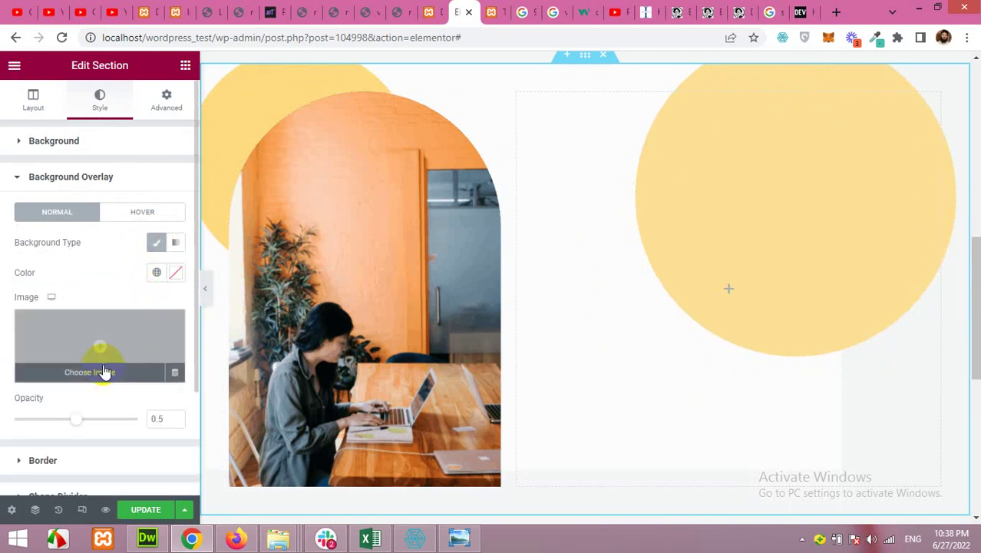
pyautogui.click(175, 274)
pyautogui.click(105, 326)
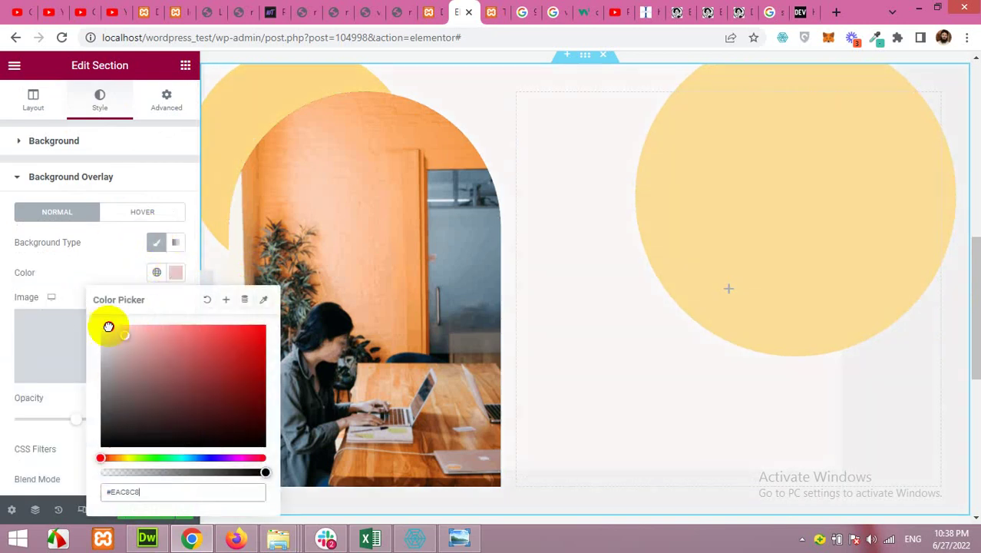
pyautogui.click(96, 267)
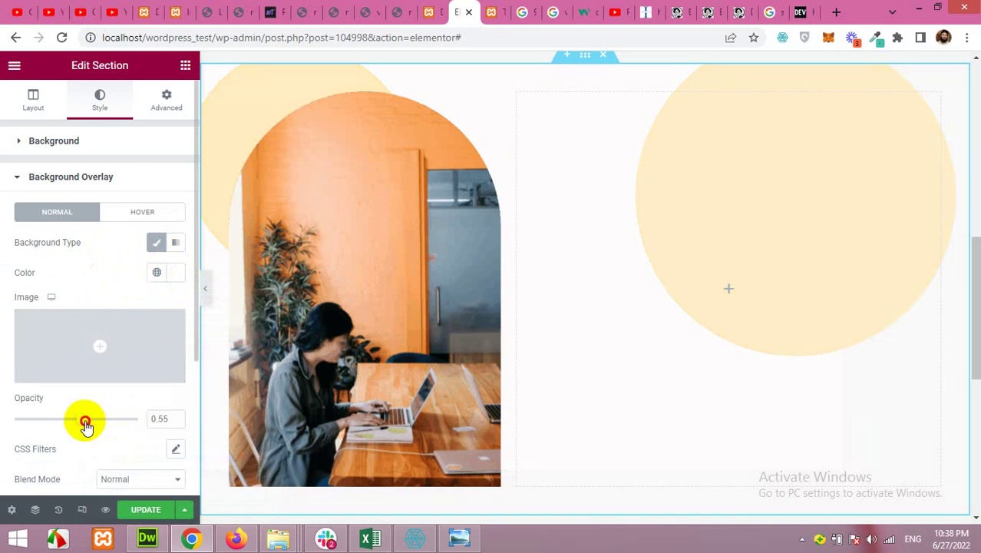
# Step: Set the section's background overlay opacity to 0.7
pyautogui.moveTo(86, 426); pyautogui.dragTo(73, 425)
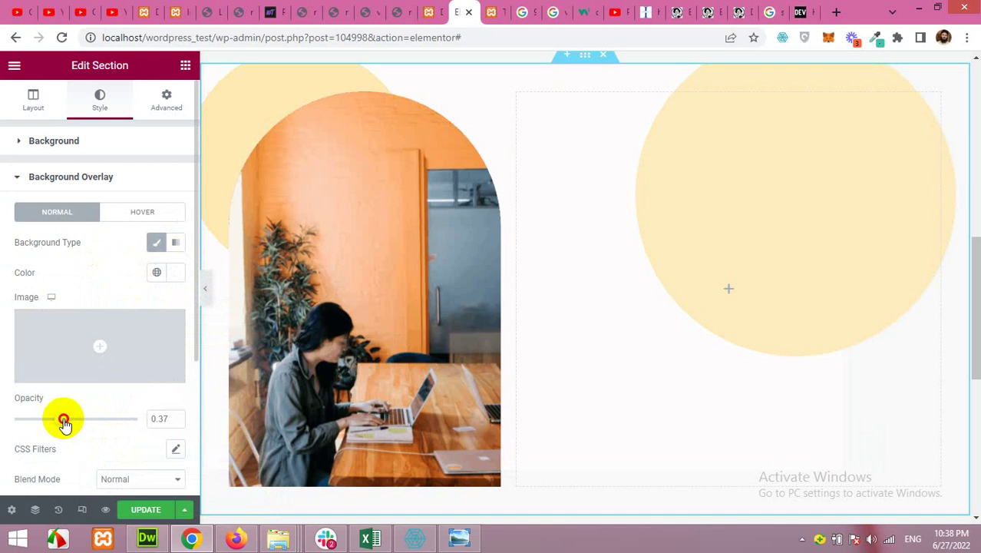
pyautogui.moveTo(48, 423); pyautogui.dragTo(87, 419)
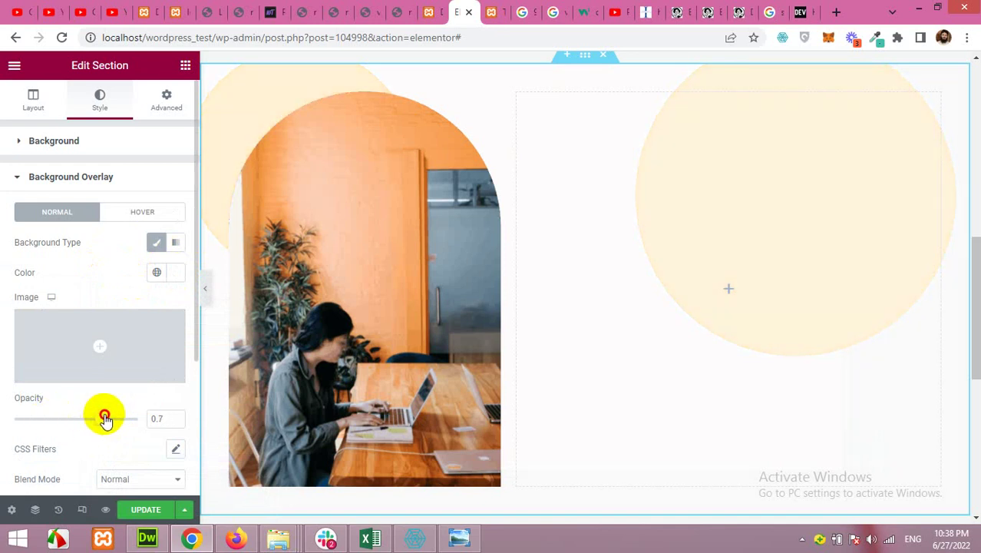
pyautogui.scroll(3, 313, 357)
pyautogui.scroll(-2, 311, 355)
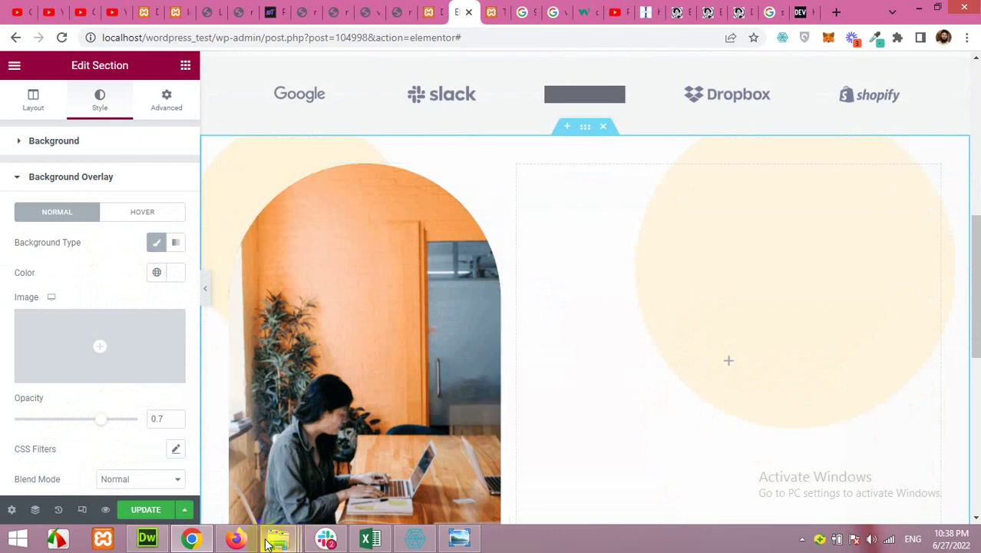
# Step: Switch to the Figpea design and inspect the layer info of the small Services label, returning to the Elementor editor
pyautogui.click(234, 539)
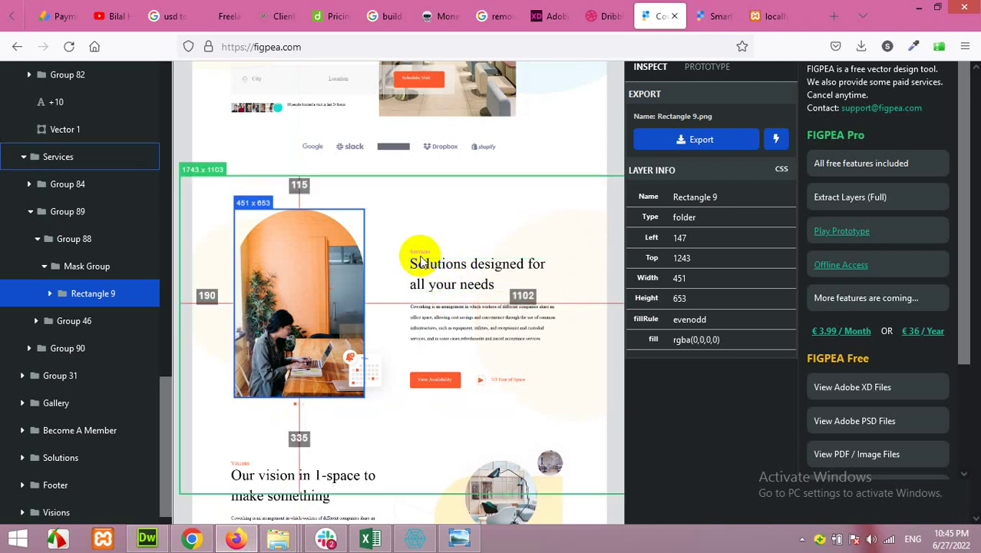
pyautogui.click(420, 257)
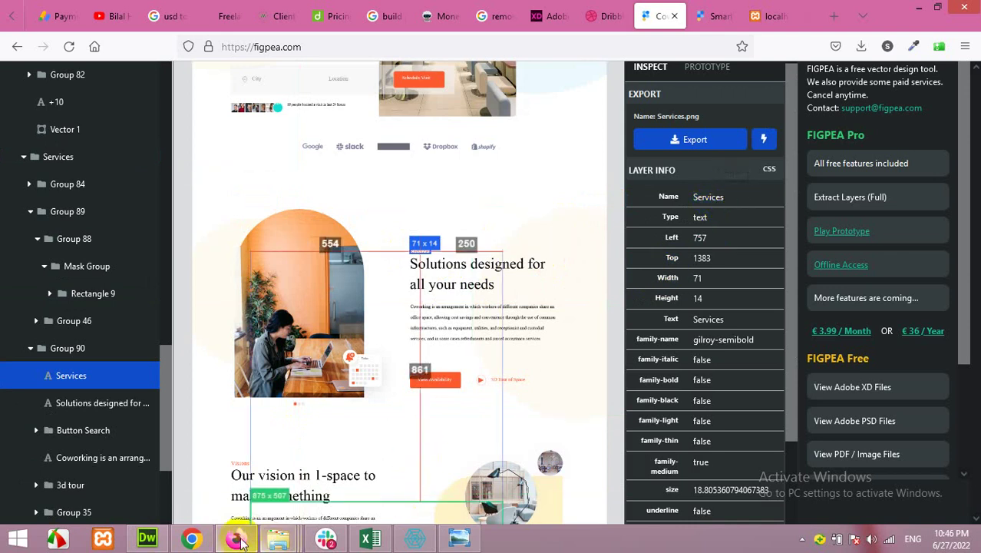
pyautogui.moveTo(240, 541)
pyautogui.click(191, 538)
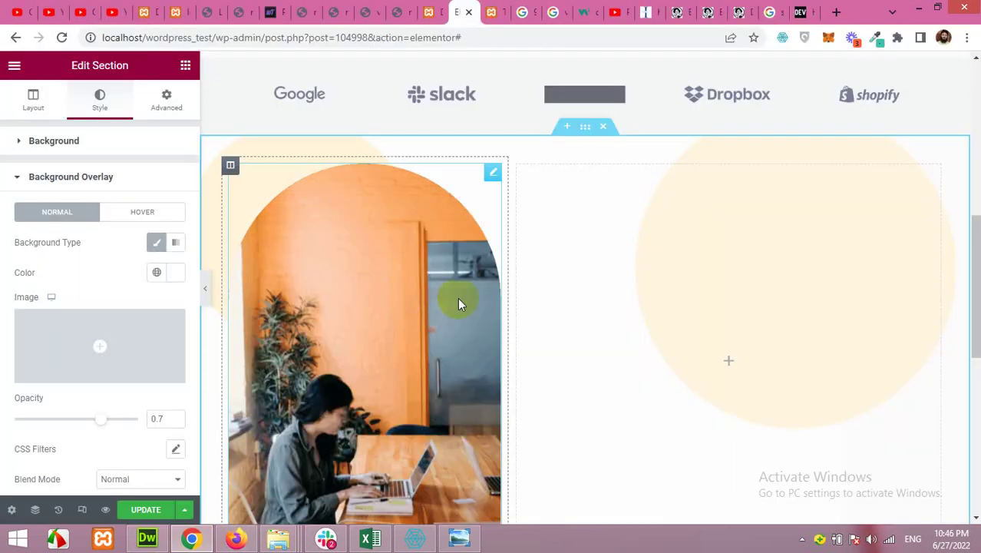
# Step: Add a Heading widget with the title Services to the section's empty column
pyautogui.click(725, 355)
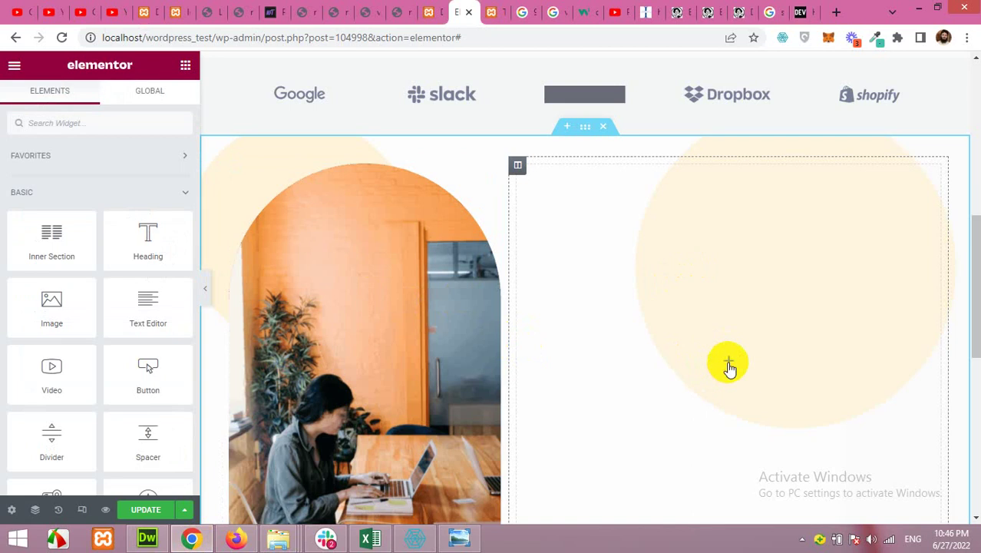
pyautogui.moveTo(173, 218); pyautogui.dragTo(687, 347)
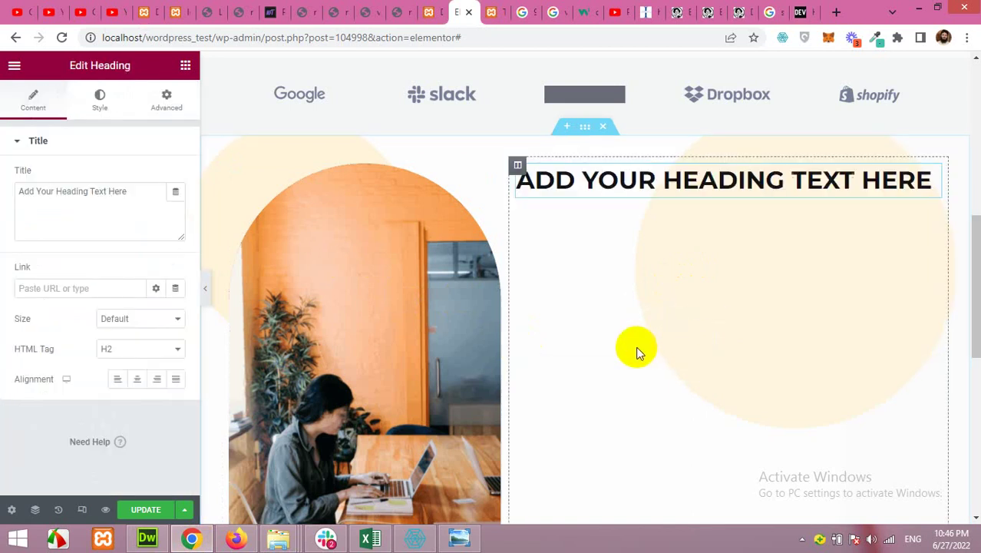
pyautogui.moveTo(109, 198); pyautogui.dragTo(4, 206)
pyautogui.write('Services')
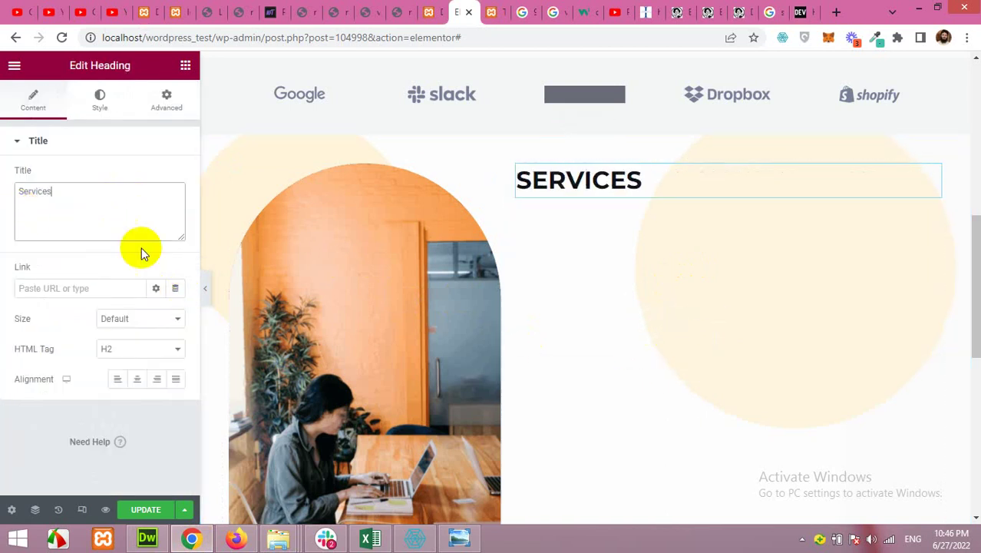
# Step: Try to use the design's gilroy-semibold font as the Services heading's font family
pyautogui.click(218, 543)
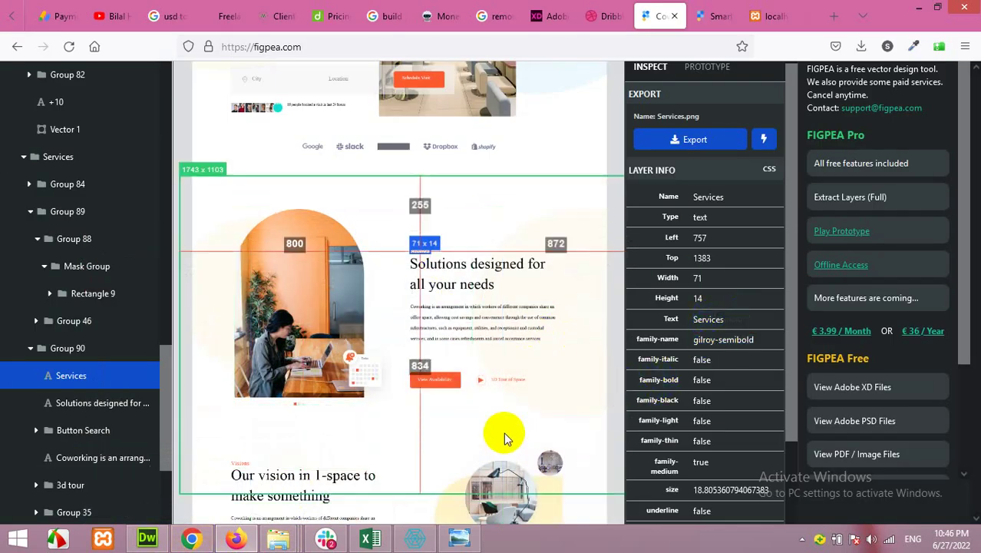
pyautogui.click(191, 537)
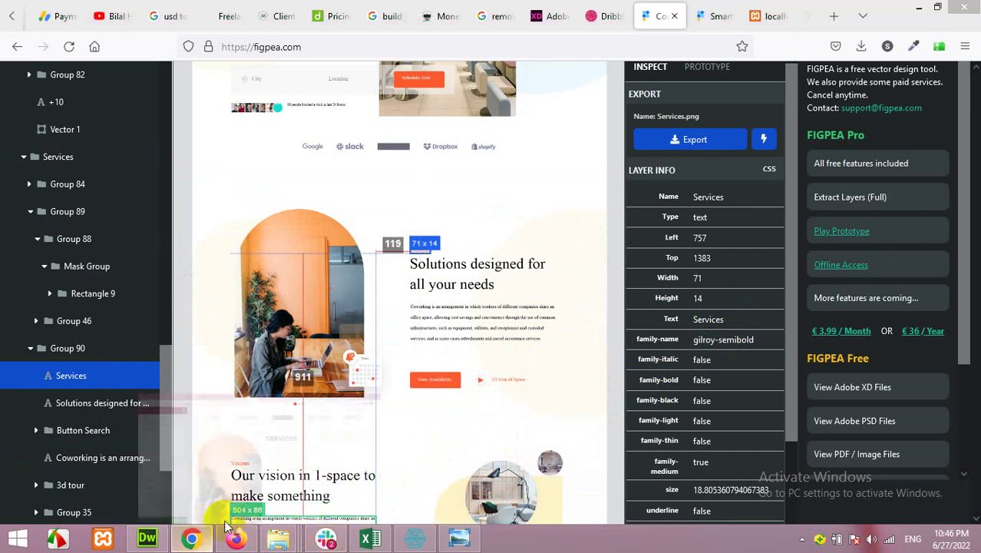
pyautogui.click(102, 101)
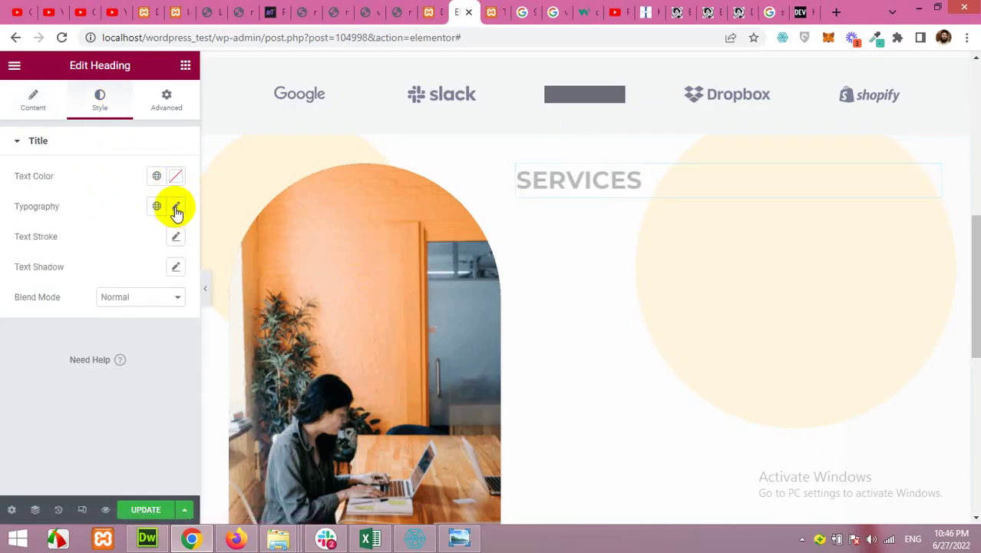
pyautogui.click(176, 209)
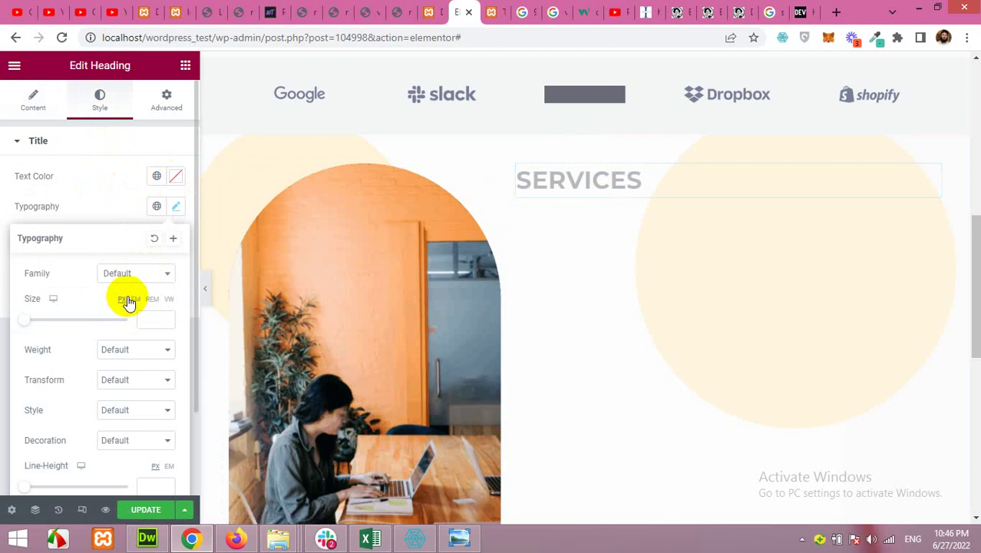
pyautogui.click(131, 275)
pyautogui.rightClick(128, 294)
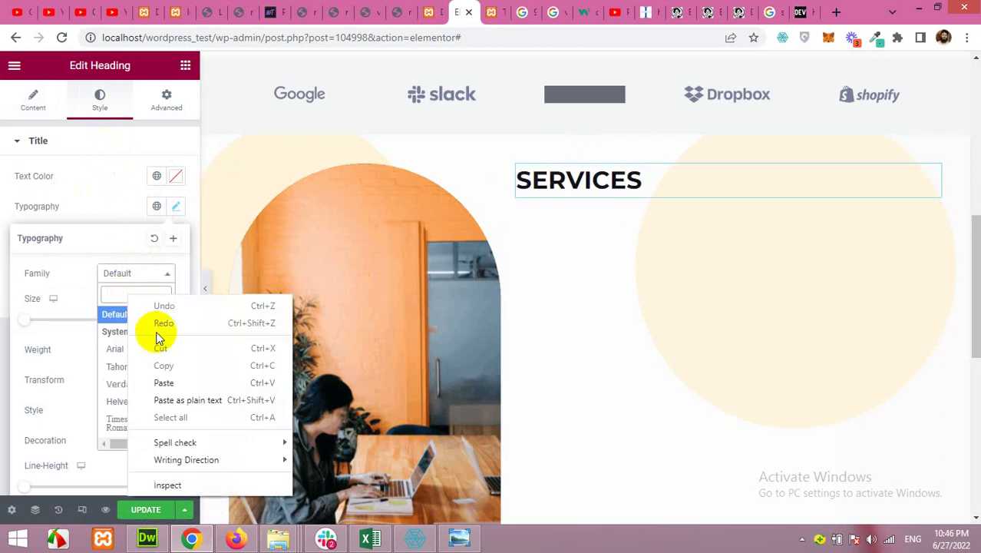
pyautogui.click(169, 380)
pyautogui.moveTo(163, 294); pyautogui.dragTo(89, 297)
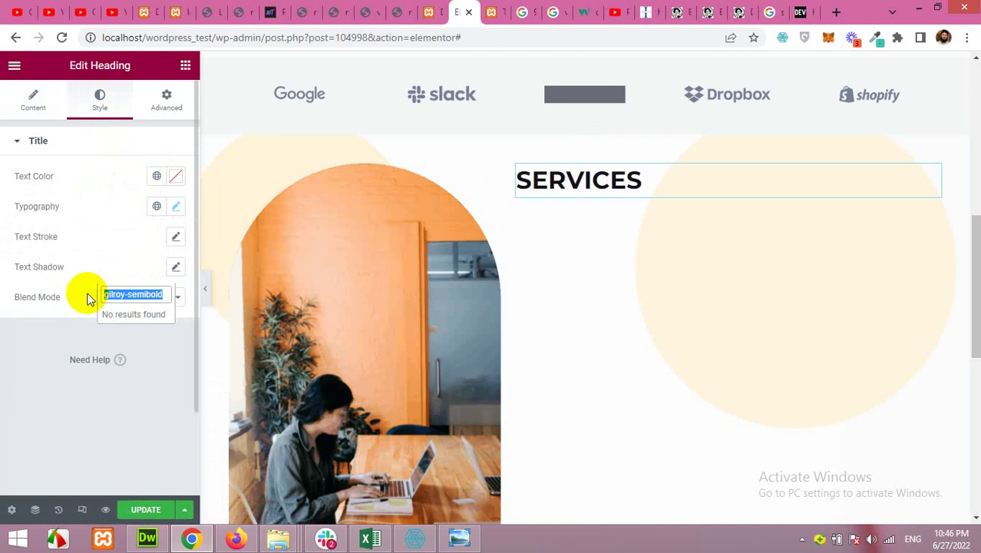
pyautogui.click(87, 297)
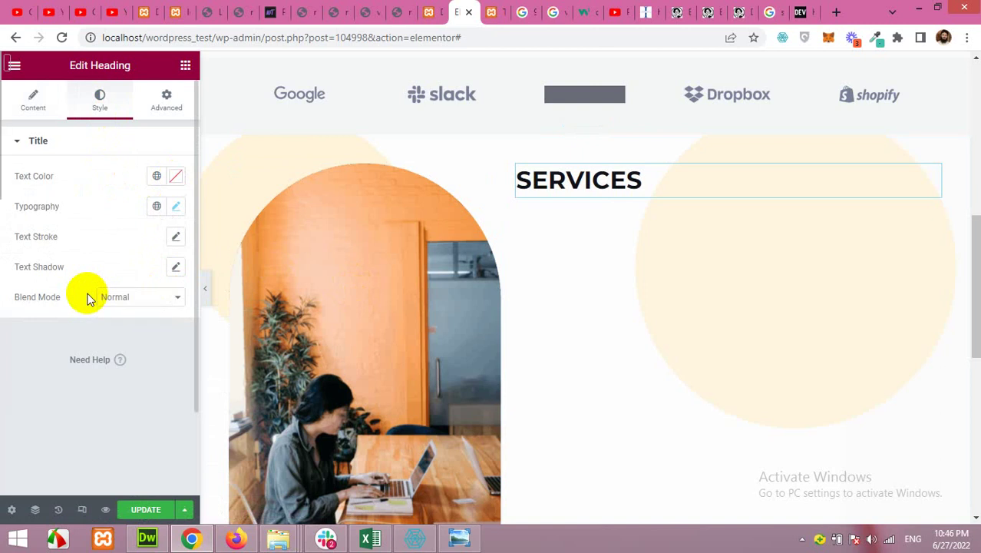
# Step: Set the Services heading's font family to Roboto
pyautogui.click(176, 205)
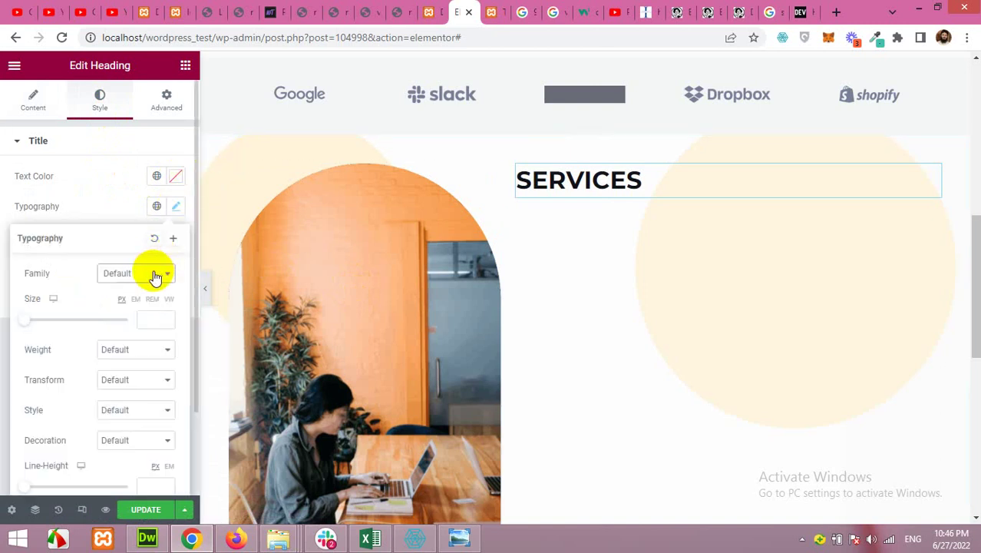
pyautogui.click(156, 276)
pyautogui.click(152, 290)
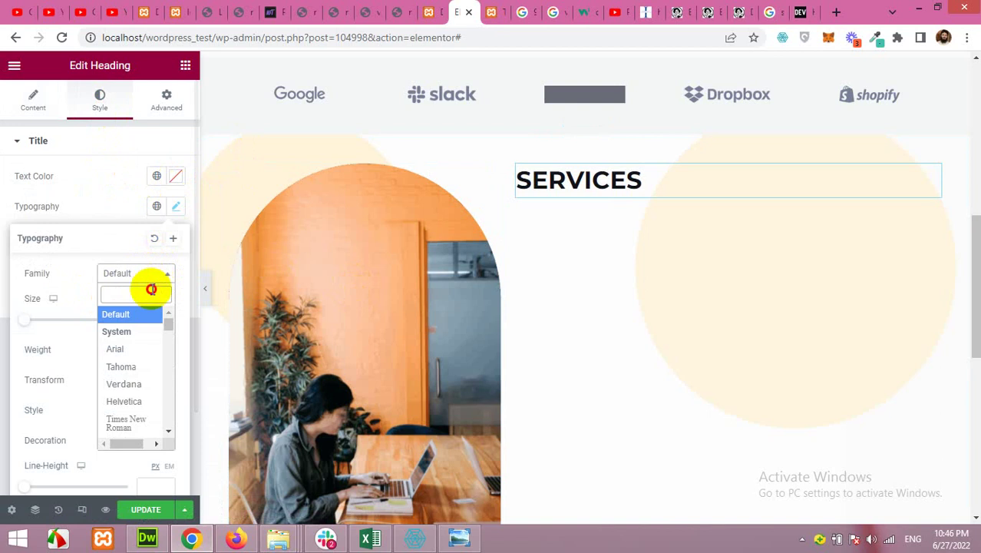
pyautogui.write('robo')
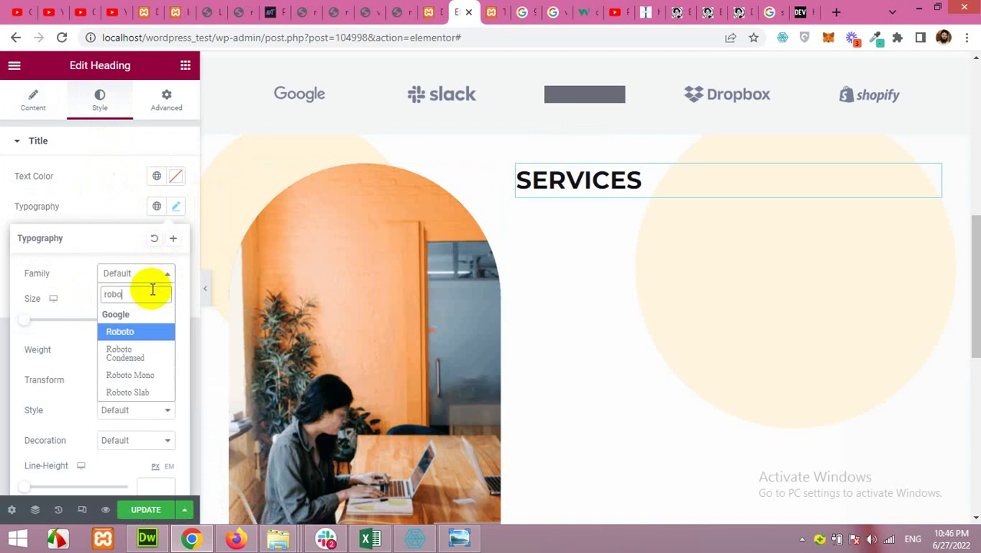
pyautogui.click(149, 331)
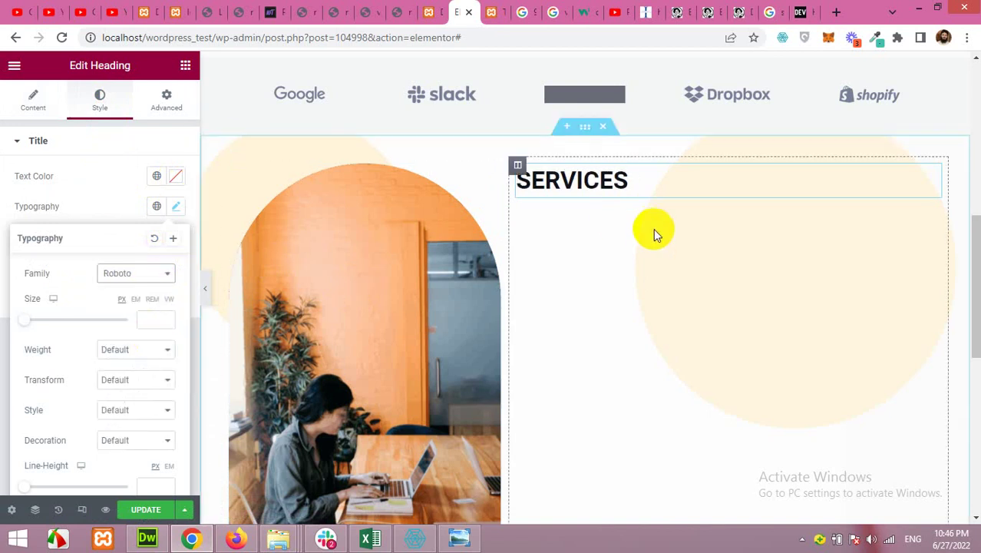
# Step: Switch to the Figpea design and copy the Services label's fill colour from its layer info
pyautogui.click(223, 540)
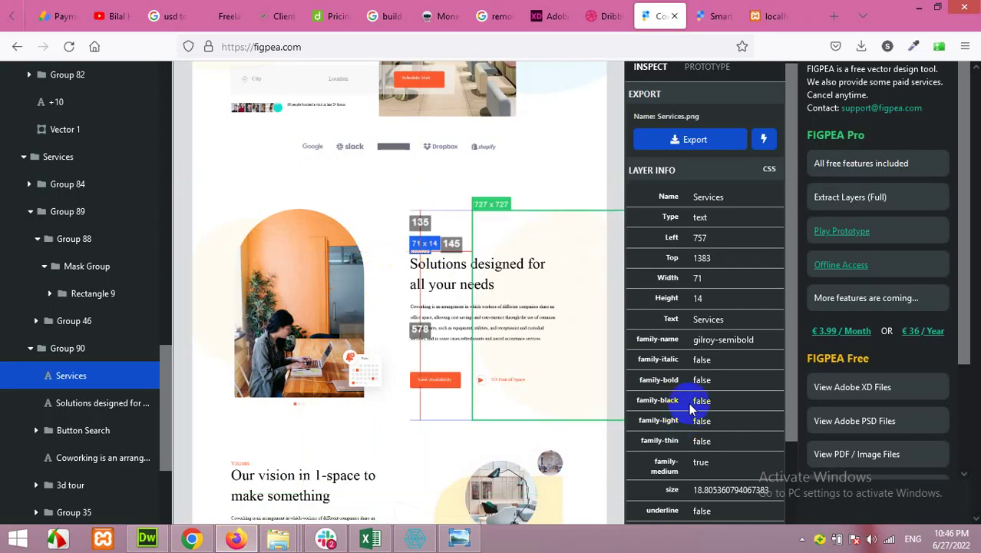
pyautogui.scroll(-2, 718, 467)
pyautogui.scroll(-1, 714, 438)
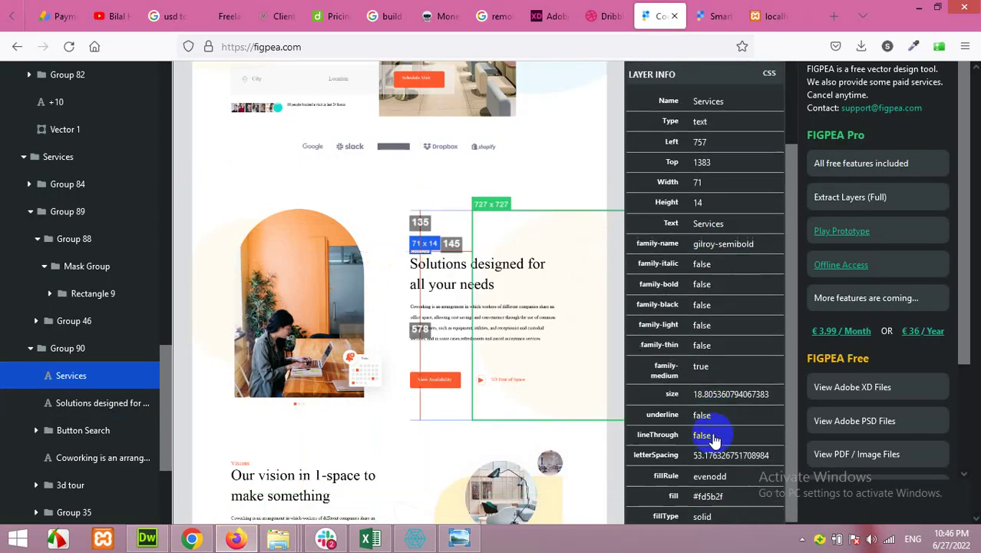
pyautogui.doubleClick(703, 403)
pyautogui.doubleClick(707, 457)
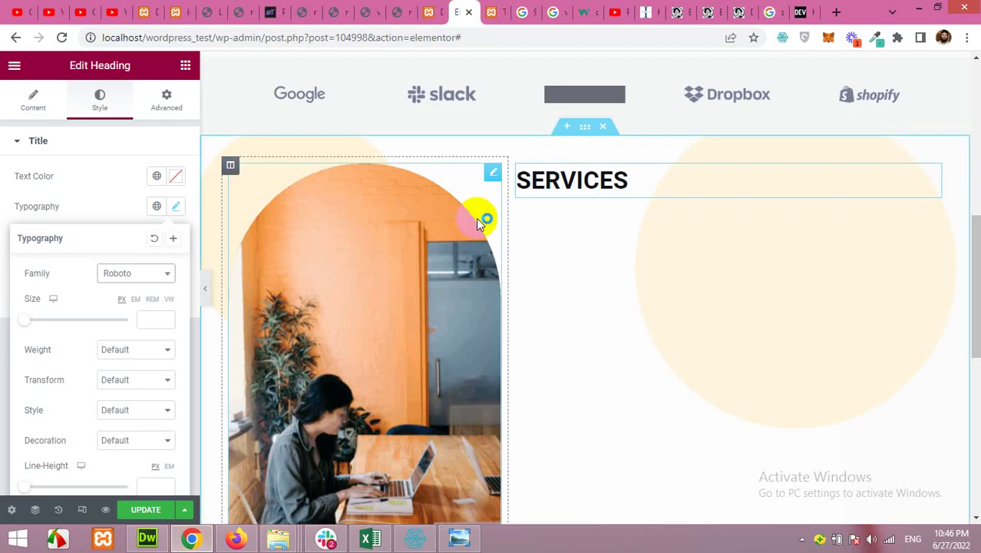
# Step: In Elementor, set the Services heading's text colour to #fd5b2f and its font size to 18 px
pyautogui.click(176, 176)
pyautogui.click(176, 176)
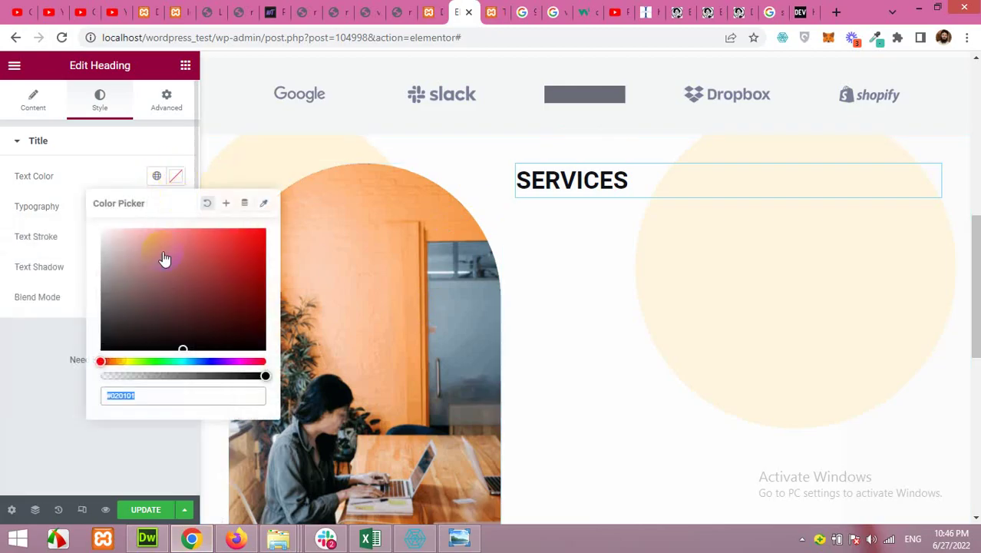
pyautogui.moveTo(162, 399); pyautogui.dragTo(76, 400)
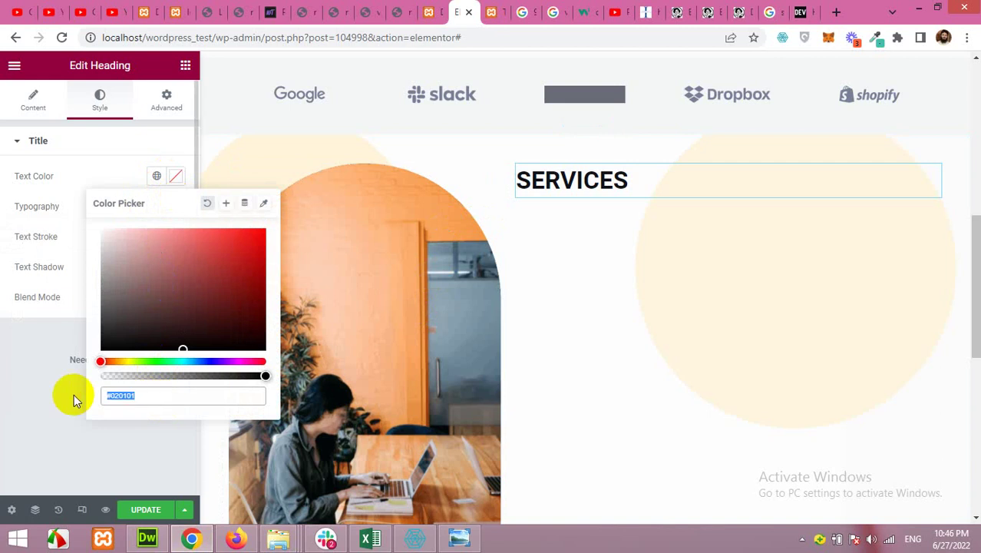
pyautogui.write('#fd5b2f')
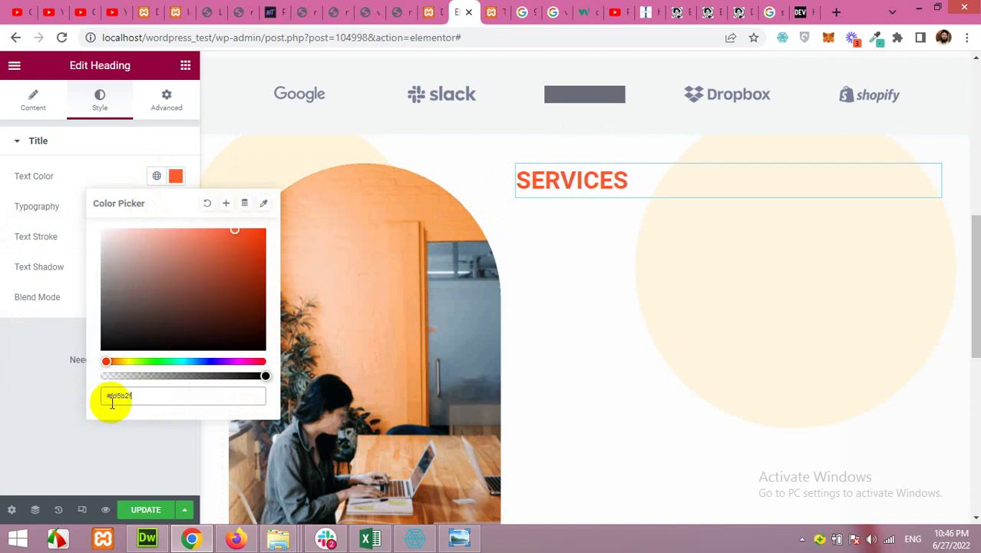
pyautogui.click(118, 175)
pyautogui.click(178, 207)
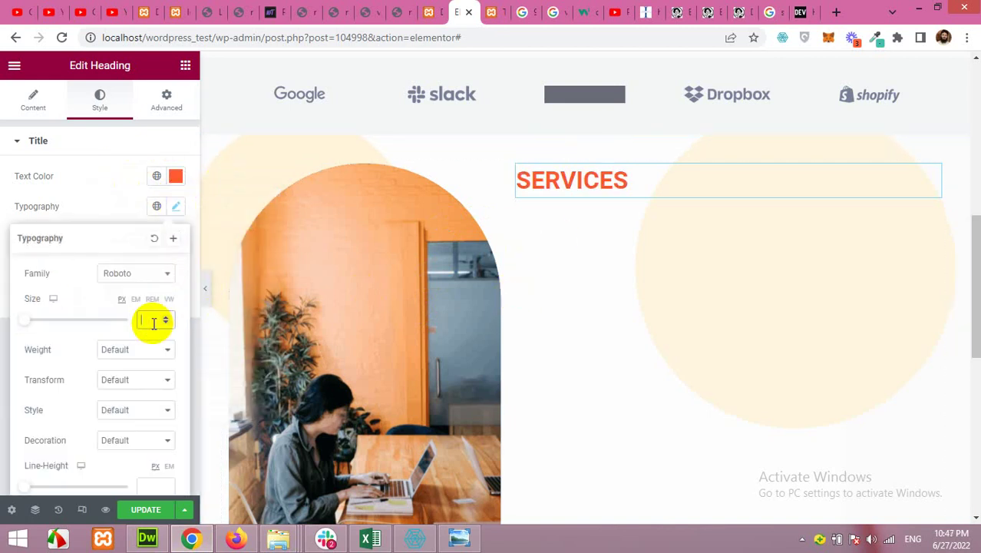
pyautogui.write('18')
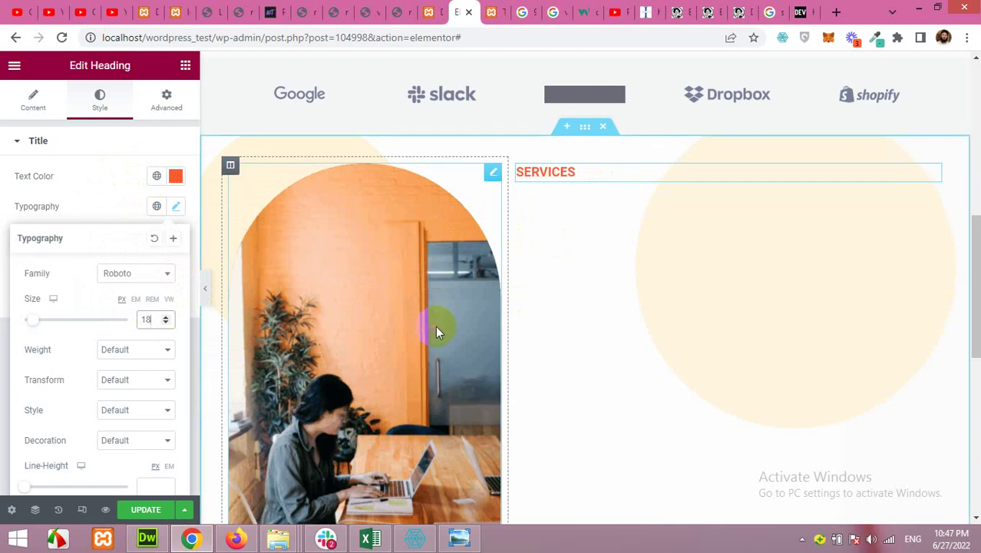
# Step: Switch to the Figpea design, copy the "Solutions designed for all your needs" title text, and return to Elementor
pyautogui.click(236, 538)
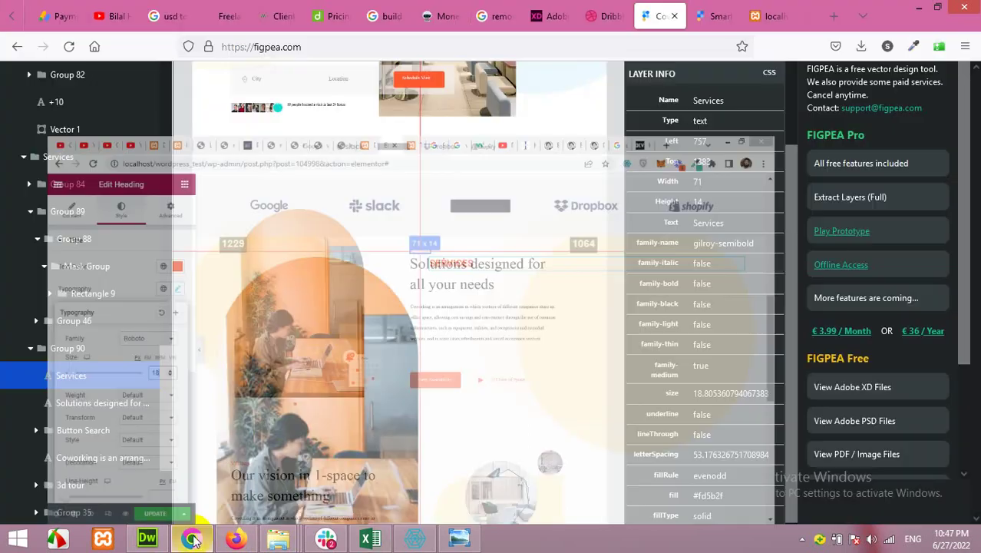
pyautogui.click(457, 269)
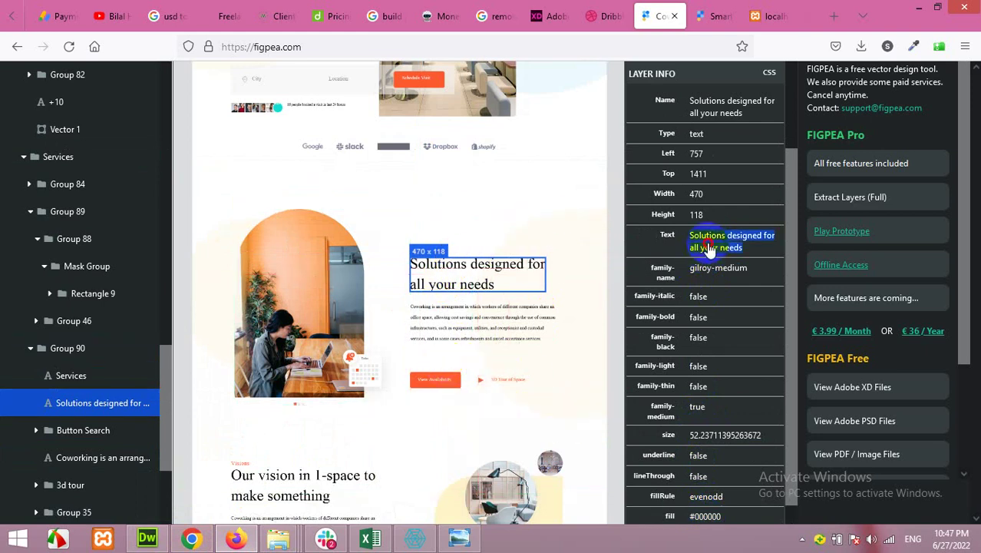
pyautogui.click(191, 542)
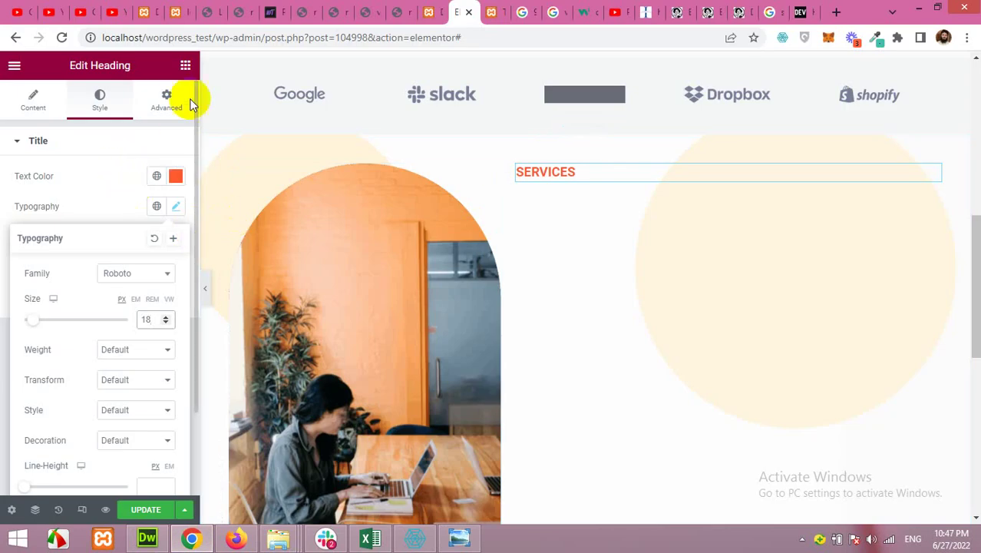
# Step: Add a heading below Services reading "Solutions designed for all your needs" and set its font size to 52 px
pyautogui.click(185, 66)
pyautogui.moveTo(136, 238); pyautogui.dragTo(578, 197)
pyautogui.moveTo(128, 192); pyautogui.dragTo(3, 188)
pyautogui.write('Solutions designed for all your needs')
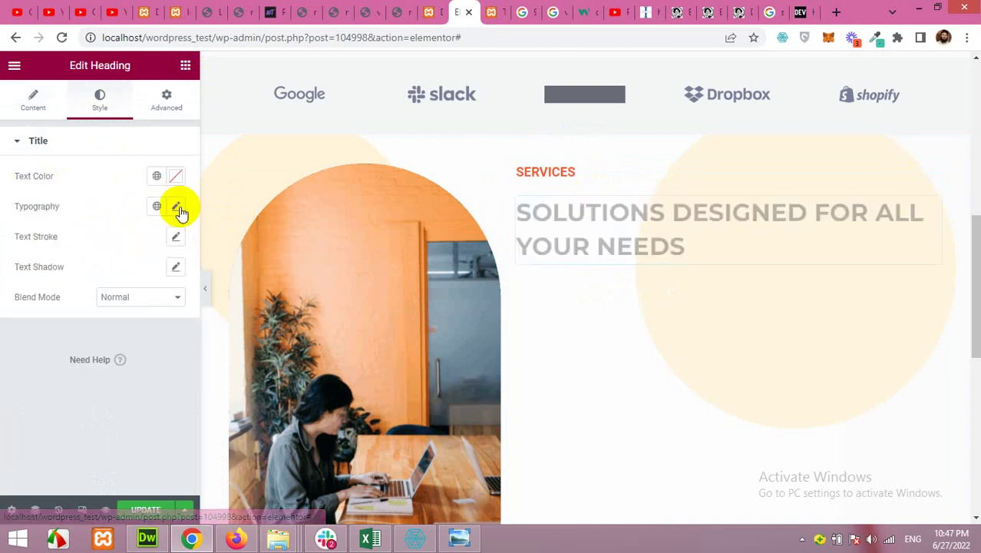
pyautogui.click(176, 205)
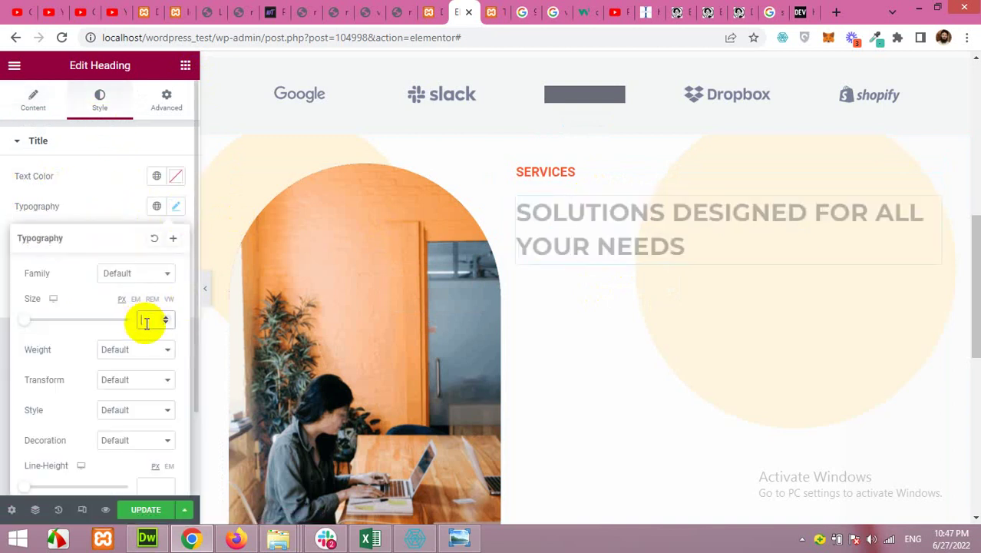
pyautogui.write('52')
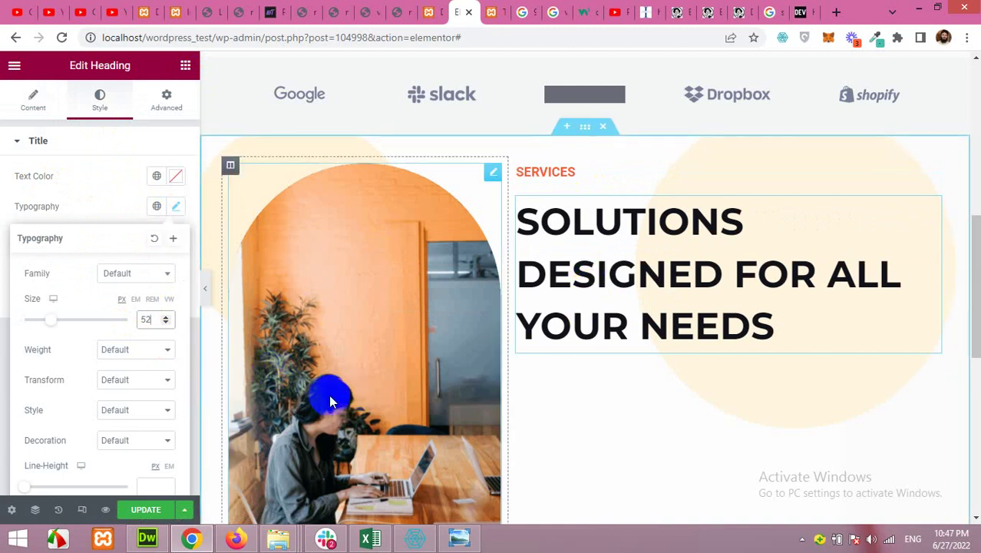
# Step: Switch to the Figpea design, copy the Services section's "Coworking is an arrangement" paragraph, and check its font properties in the layer info
pyautogui.click(198, 542)
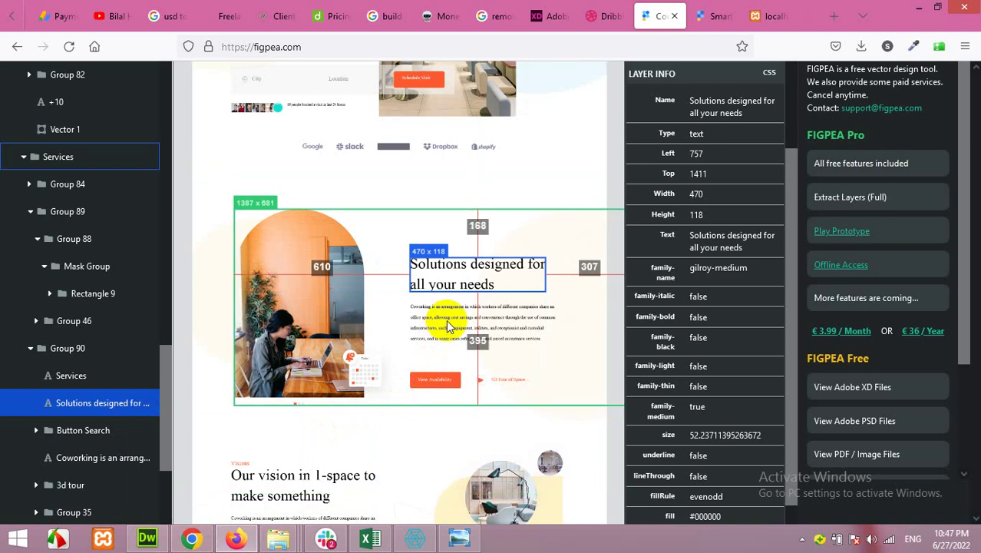
pyautogui.click(449, 327)
pyautogui.click(449, 323)
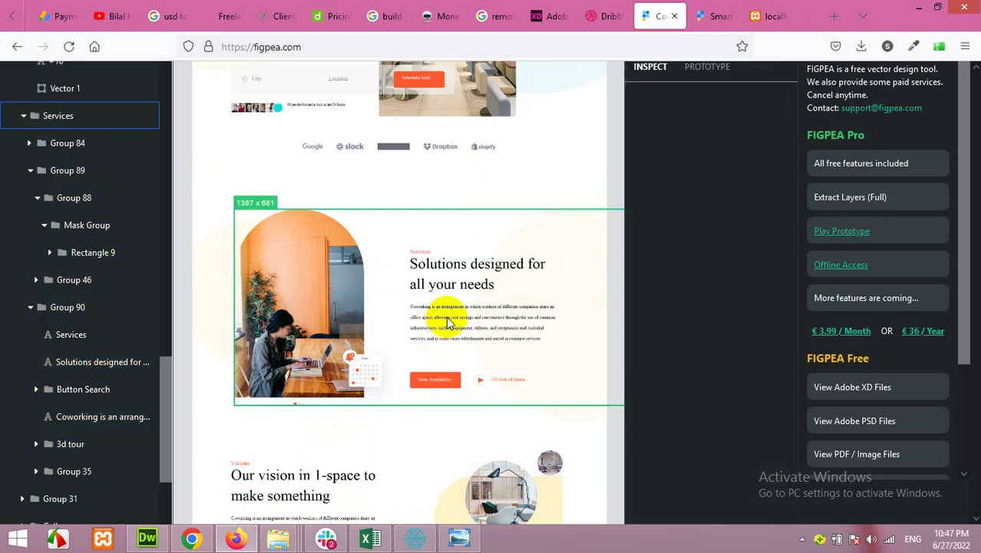
pyautogui.click(471, 318)
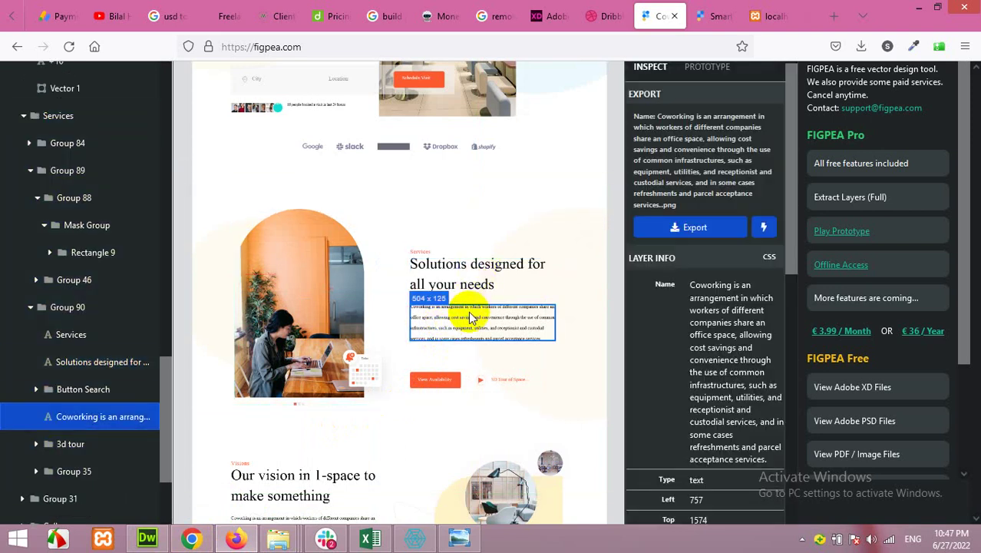
pyautogui.click(713, 331)
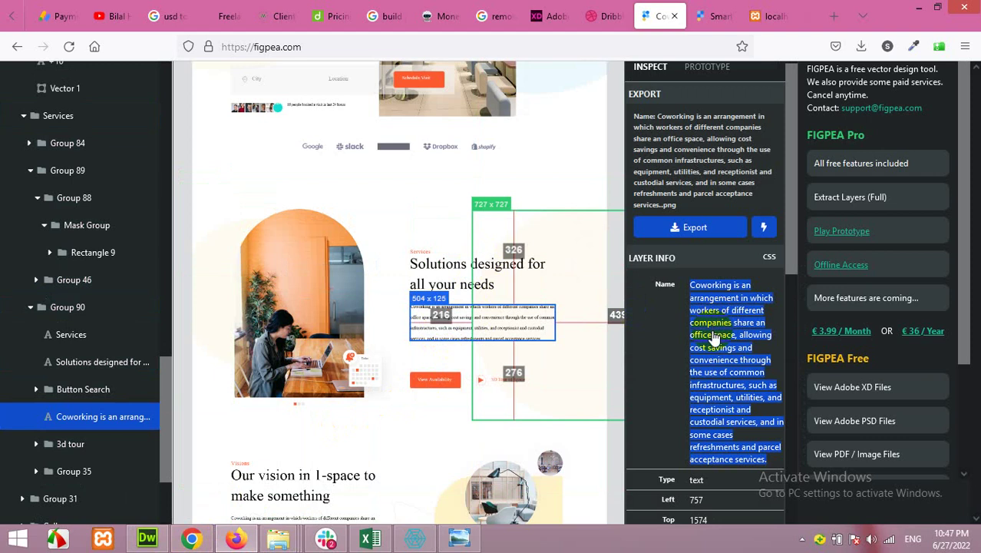
pyautogui.scroll(-4, 714, 337)
pyautogui.click(716, 361)
pyautogui.hotkey('ctrl', 'c')
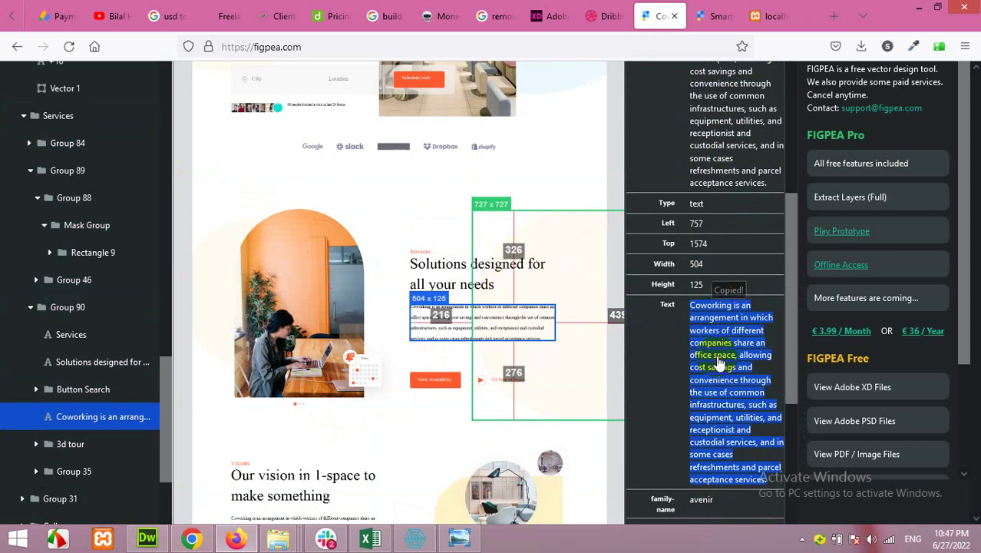
pyautogui.scroll(-5, 717, 365)
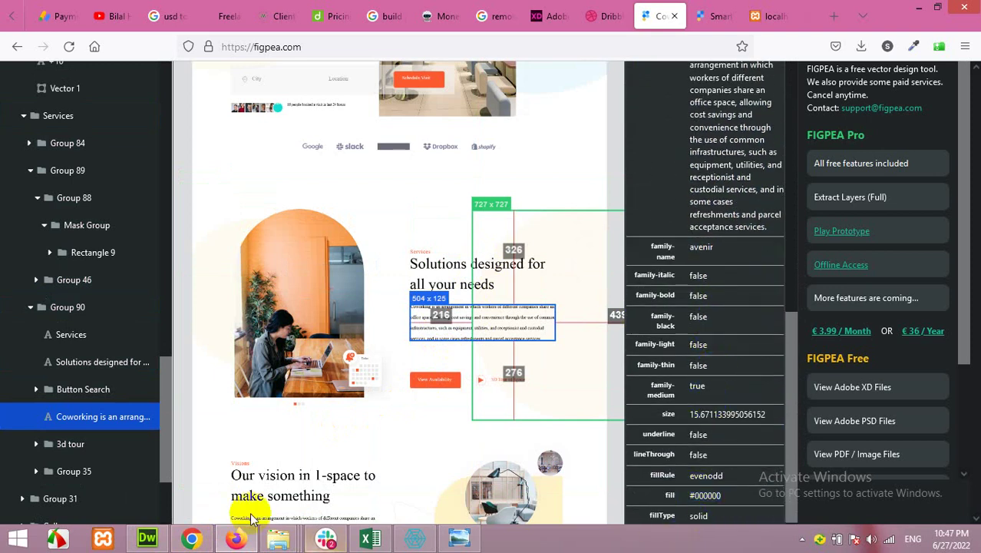
# Step: In Elementor, add a text editor widget below the Solutions heading and replace its placeholder with the copied Coworking paragraph
pyautogui.click(223, 460)
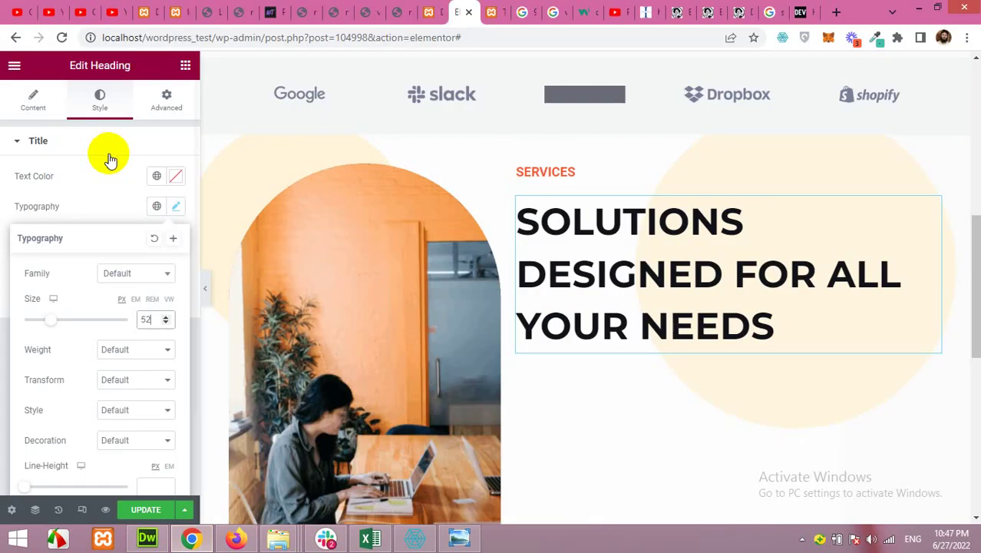
pyautogui.click(186, 65)
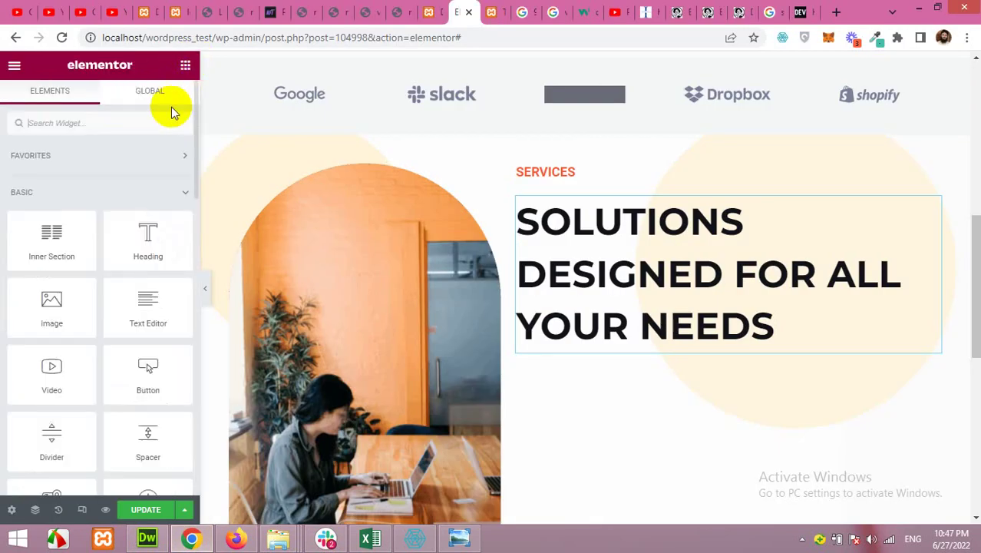
pyautogui.moveTo(152, 313); pyautogui.dragTo(585, 353)
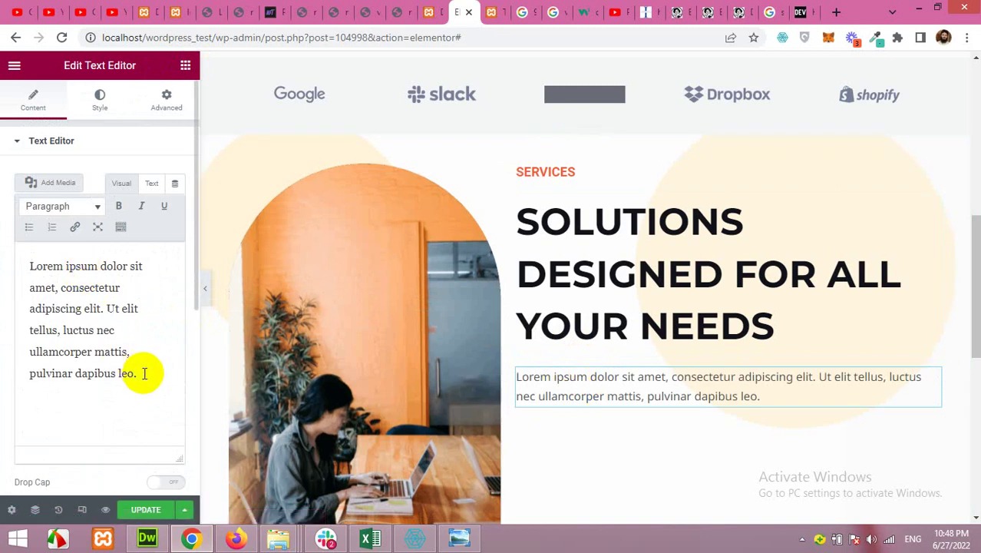
pyautogui.moveTo(142, 373); pyautogui.dragTo(17, 272)
pyautogui.hotkey('ctrl', 'v')
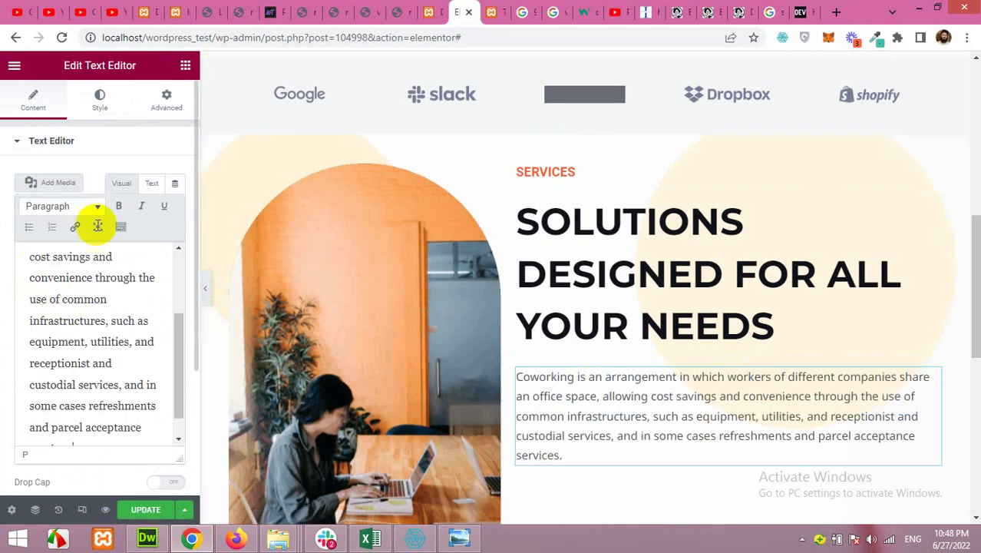
# Step: Set the Coworking paragraph's font size to 15 px and its font family to Roboto
pyautogui.click(95, 108)
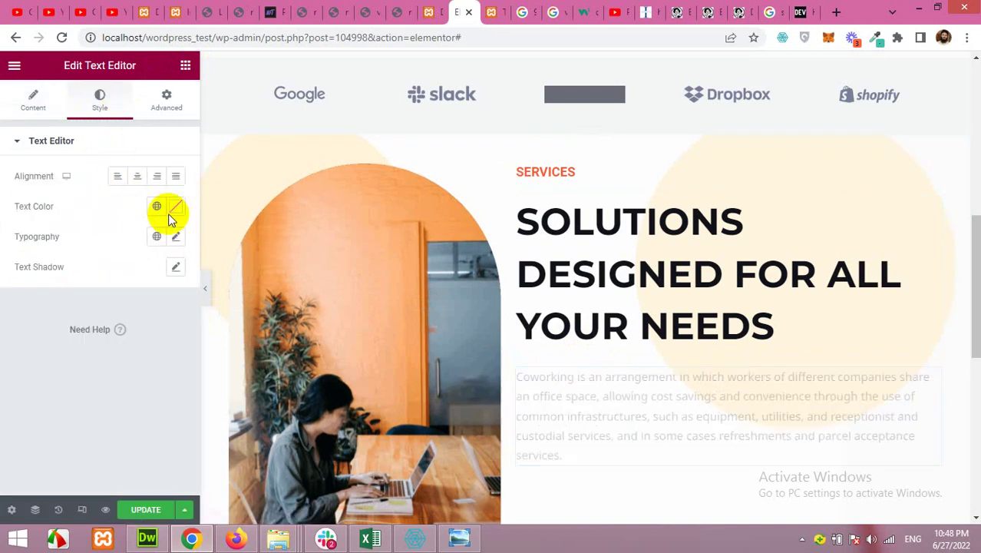
pyautogui.click(177, 238)
pyautogui.click(154, 350)
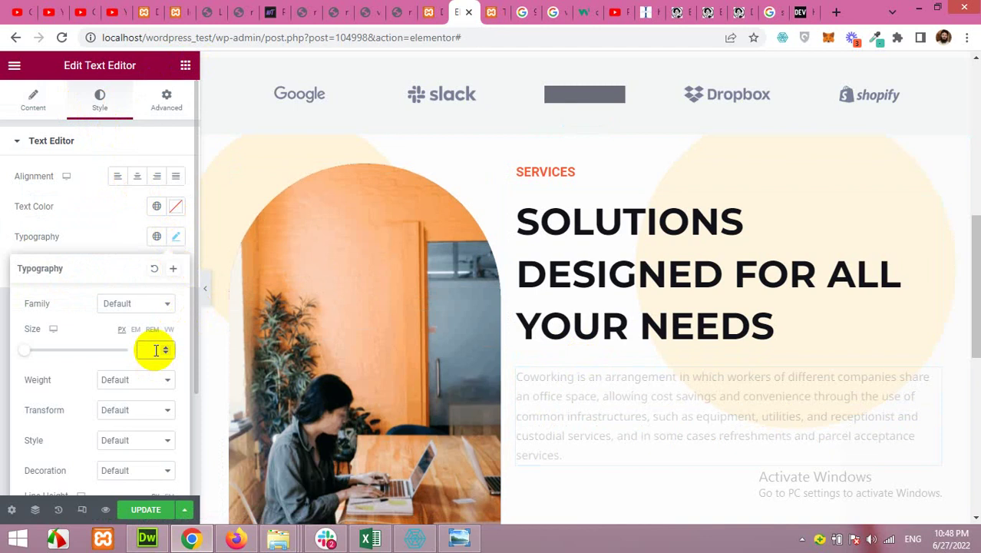
pyautogui.write('15')
pyautogui.click(137, 306)
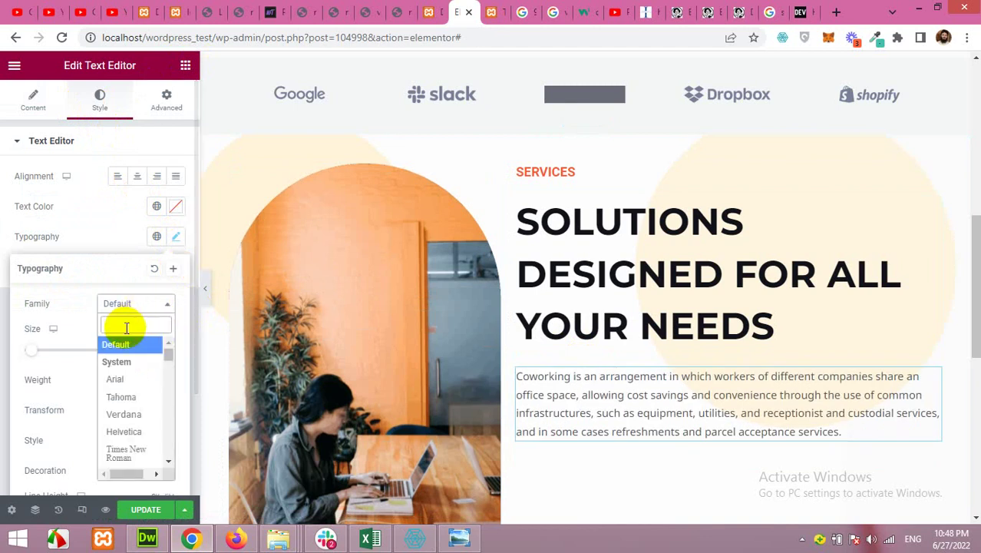
pyautogui.write('robot')
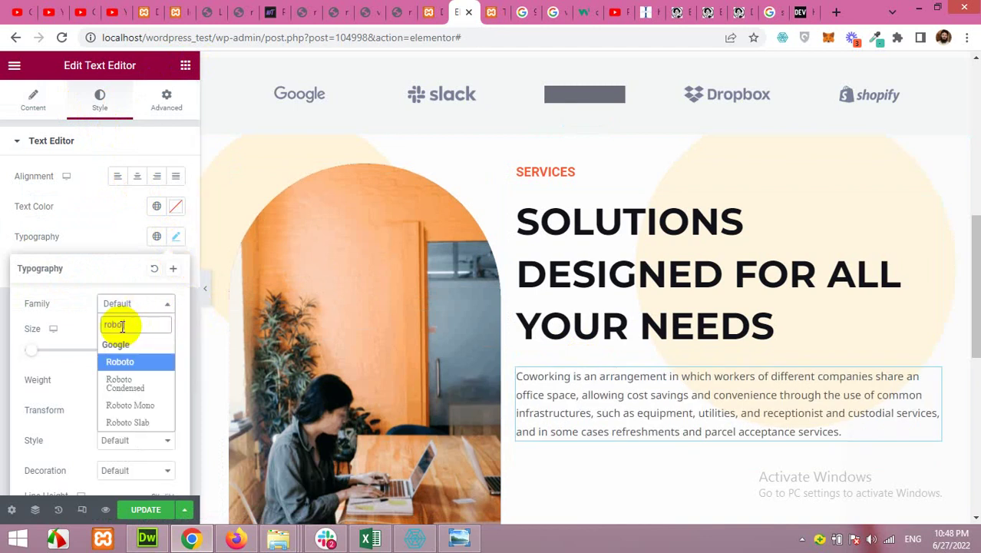
pyautogui.click(137, 359)
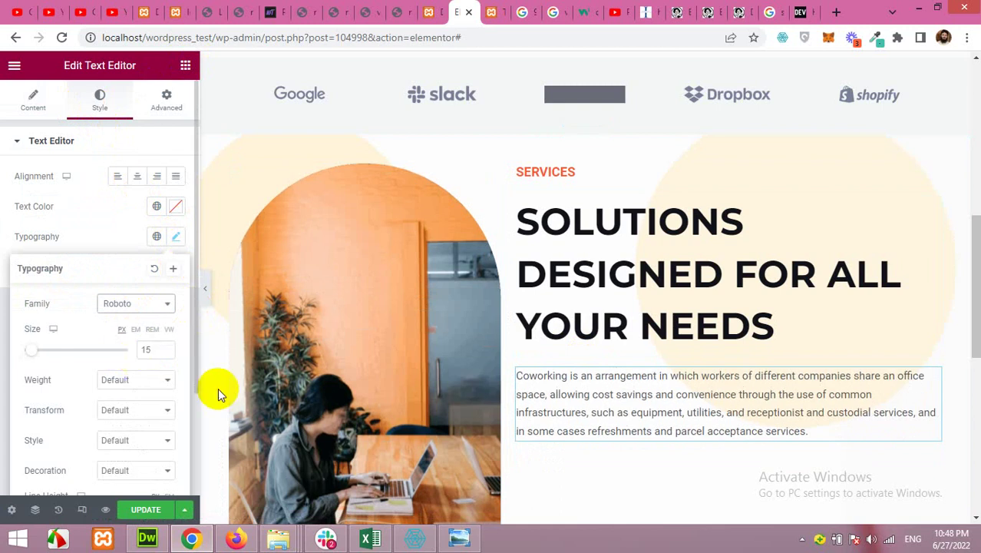
# Step: Switch to the Figpea design and copy the View Availability button's fill colour from its layer info
pyautogui.click(236, 538)
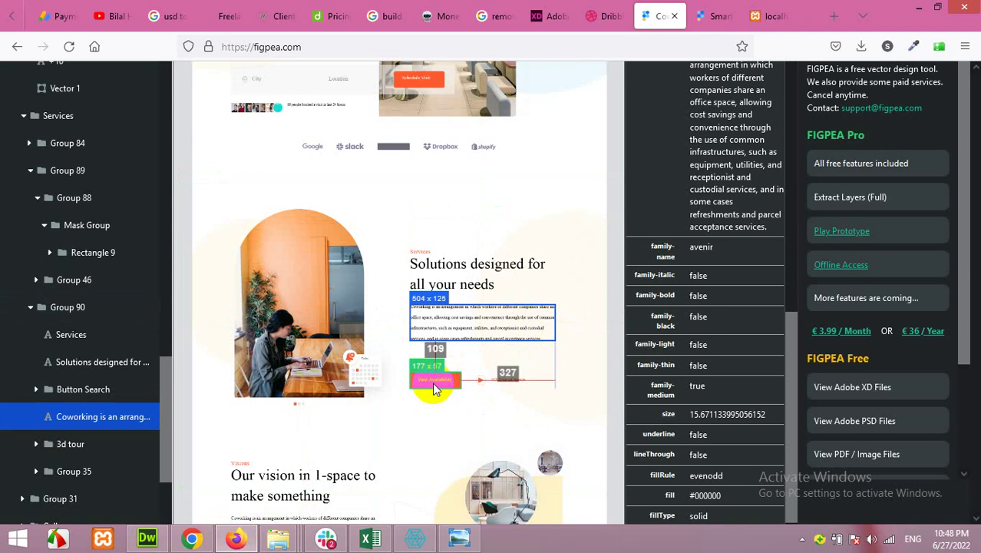
pyautogui.click(434, 388)
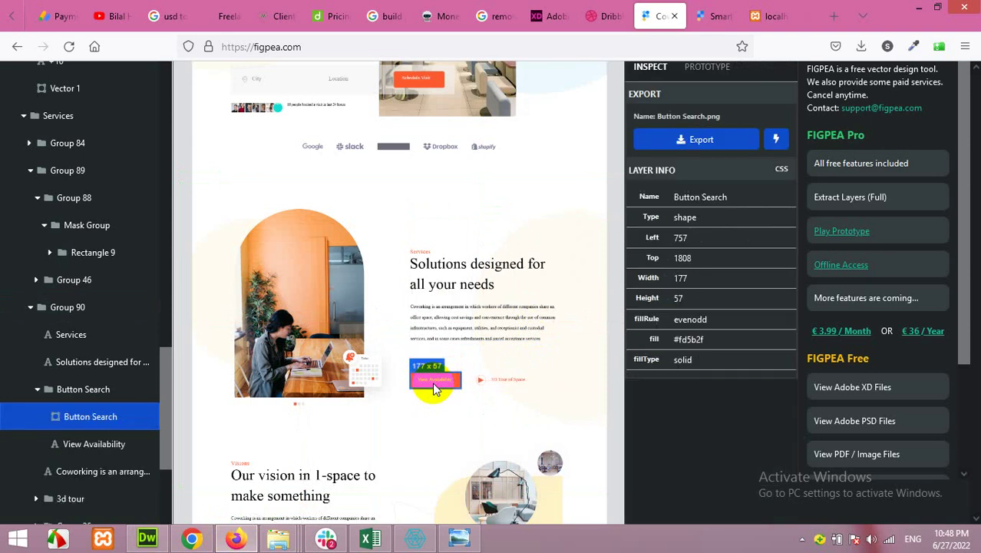
pyautogui.click(699, 198)
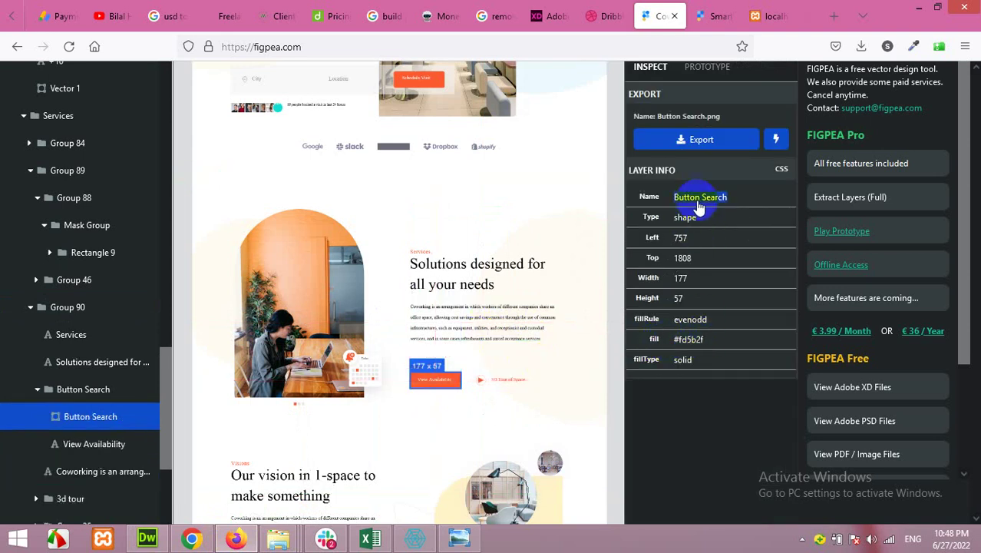
pyautogui.click(691, 322)
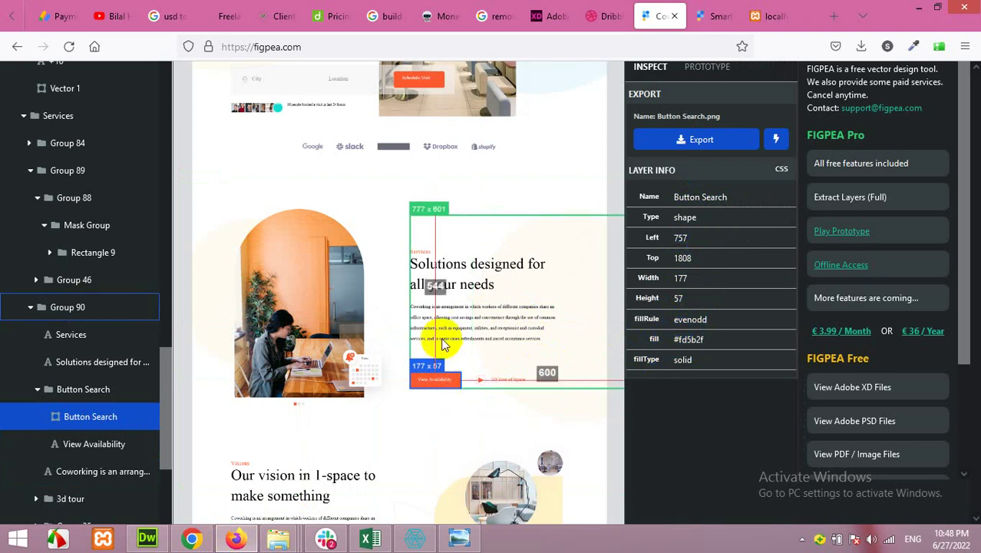
pyautogui.click(439, 385)
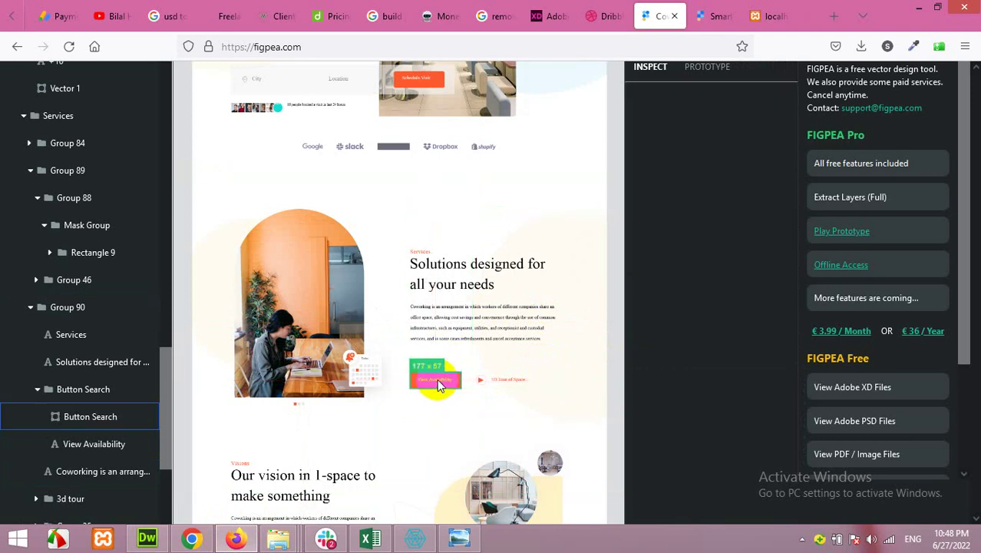
pyautogui.click(439, 385)
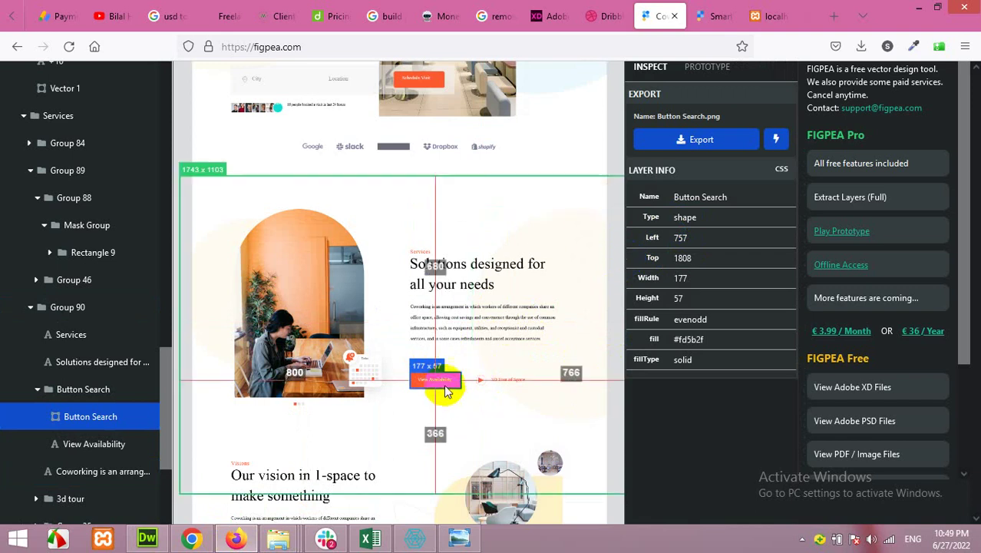
pyautogui.click(699, 343)
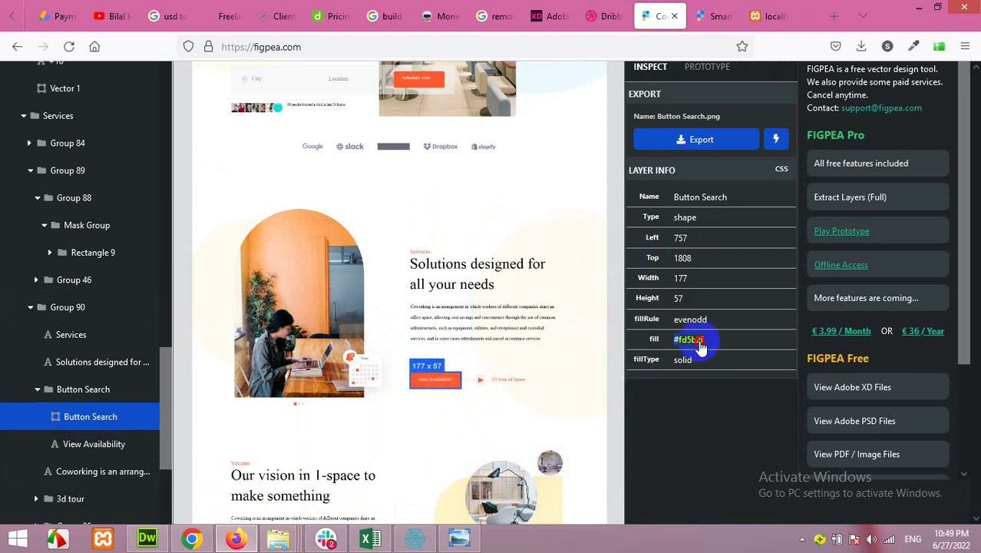
pyautogui.click(679, 346)
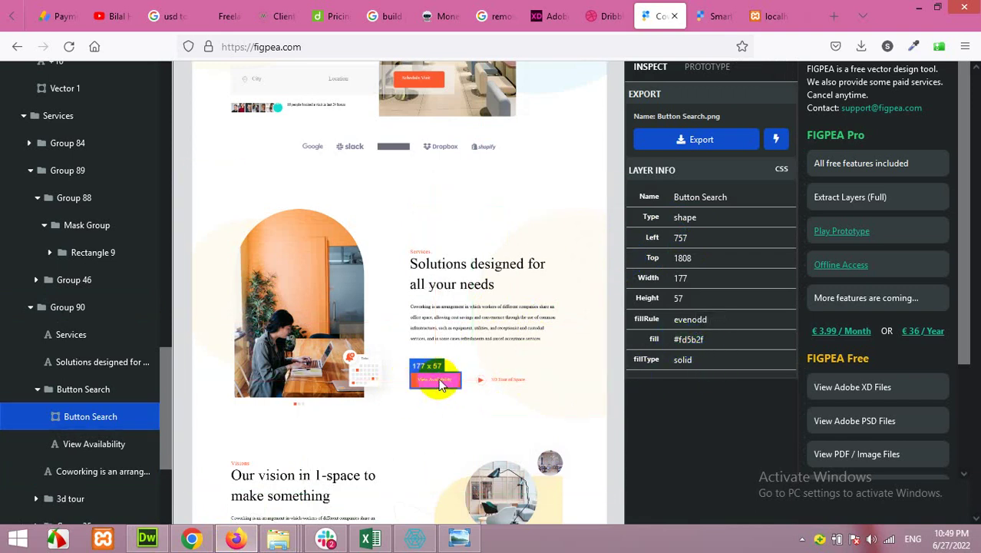
# Step: In Elementor, add a button widget below the Coworking paragraph in the Services section
pyautogui.click(190, 540)
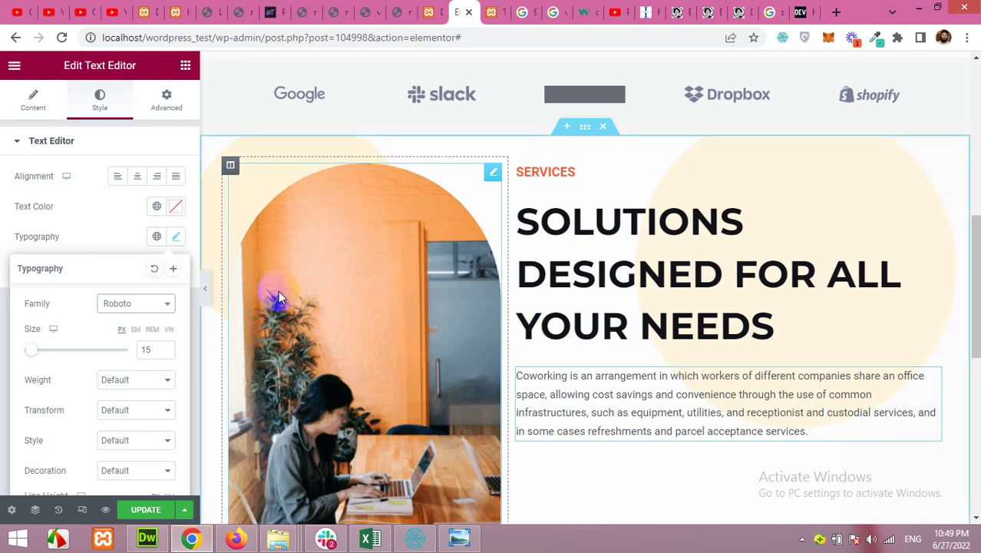
pyautogui.click(185, 67)
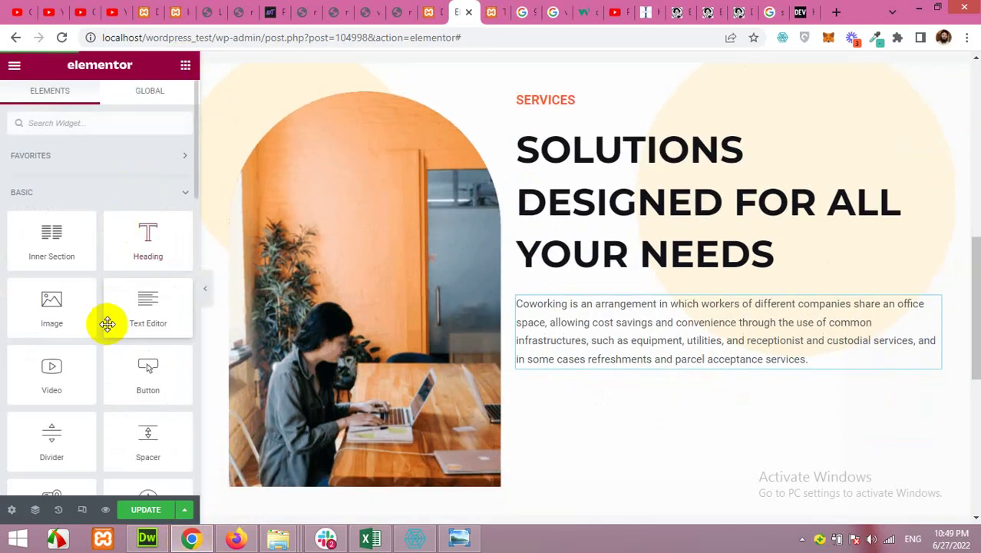
pyautogui.scroll(-2, 96, 308)
pyautogui.moveTo(149, 232); pyautogui.dragTo(580, 403)
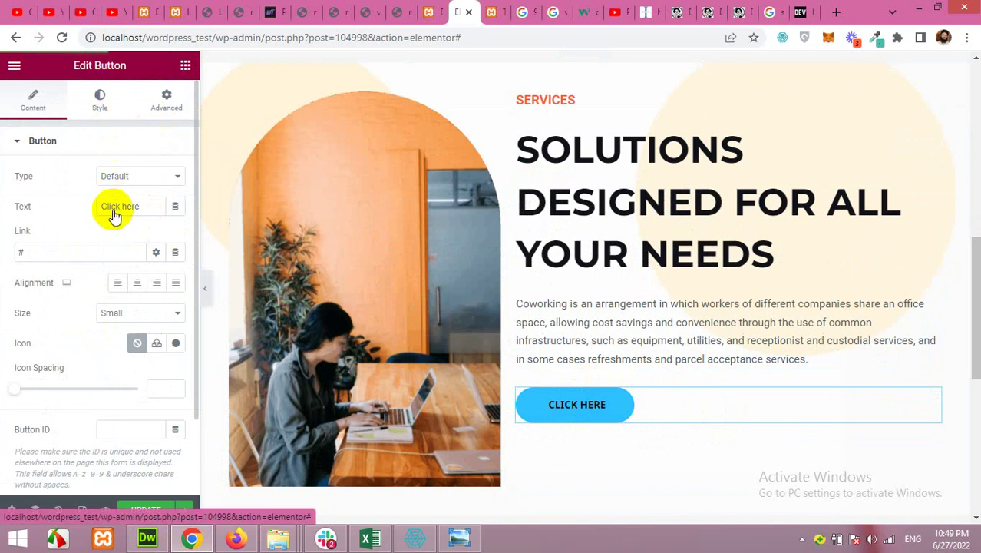
# Step: Set the Services button's text colour to white and its background colour to the copied #fd5b2f
pyautogui.click(100, 99)
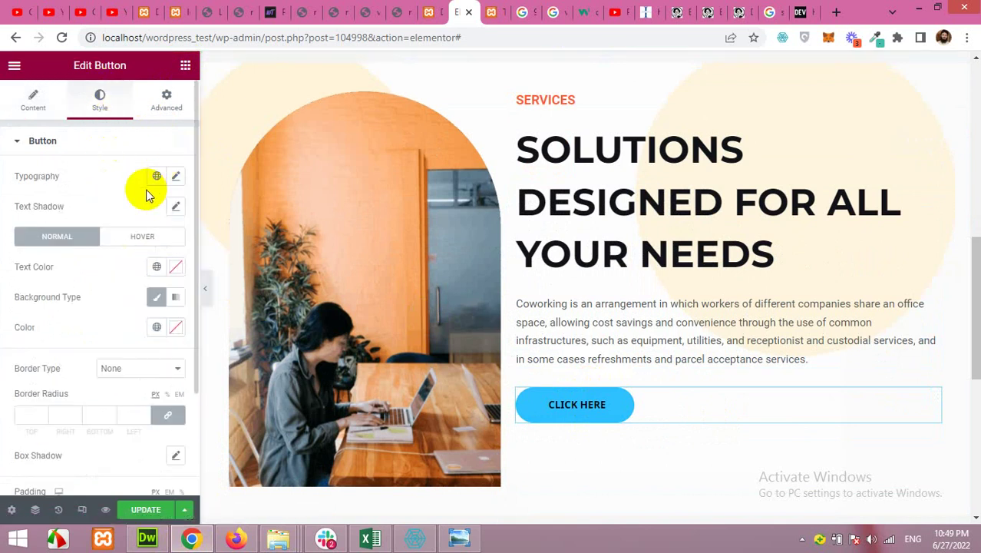
pyautogui.scroll(-1, 62, 405)
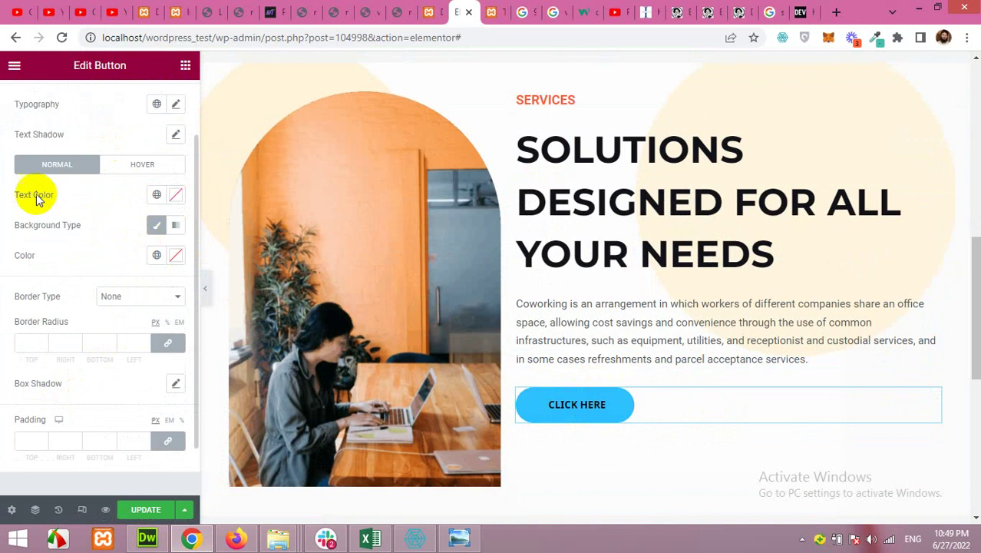
pyautogui.click(177, 195)
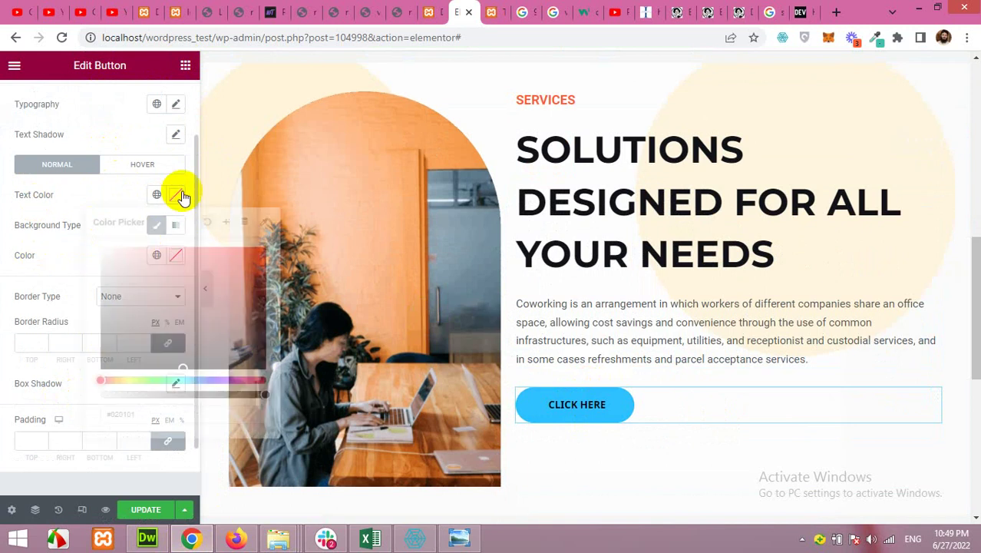
pyautogui.click(44, 257)
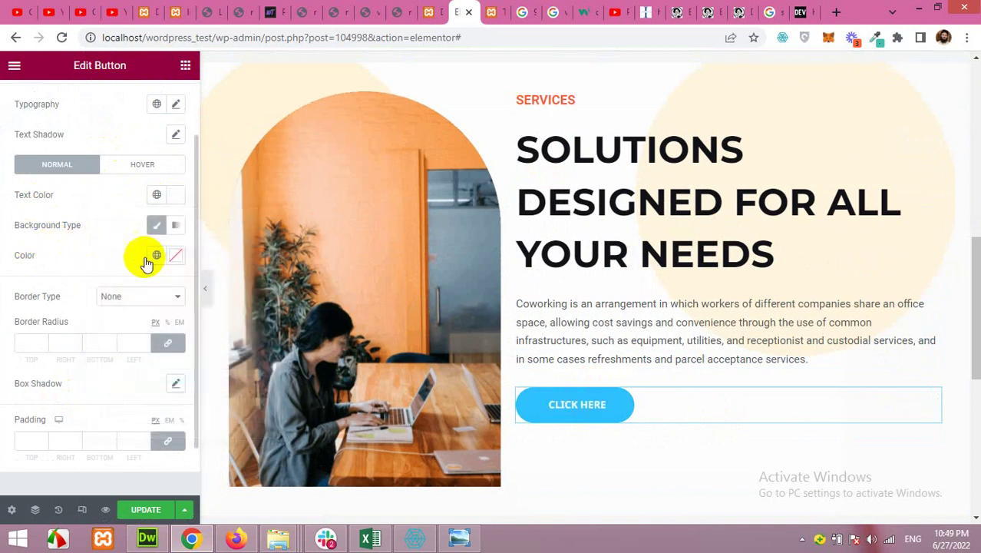
pyautogui.click(176, 255)
pyautogui.rightClick(146, 475)
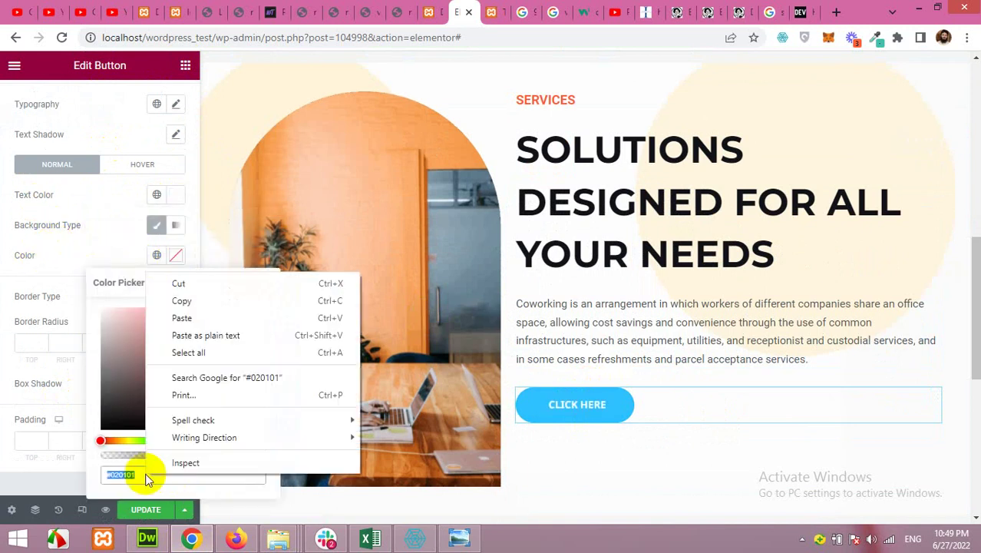
pyautogui.click(193, 318)
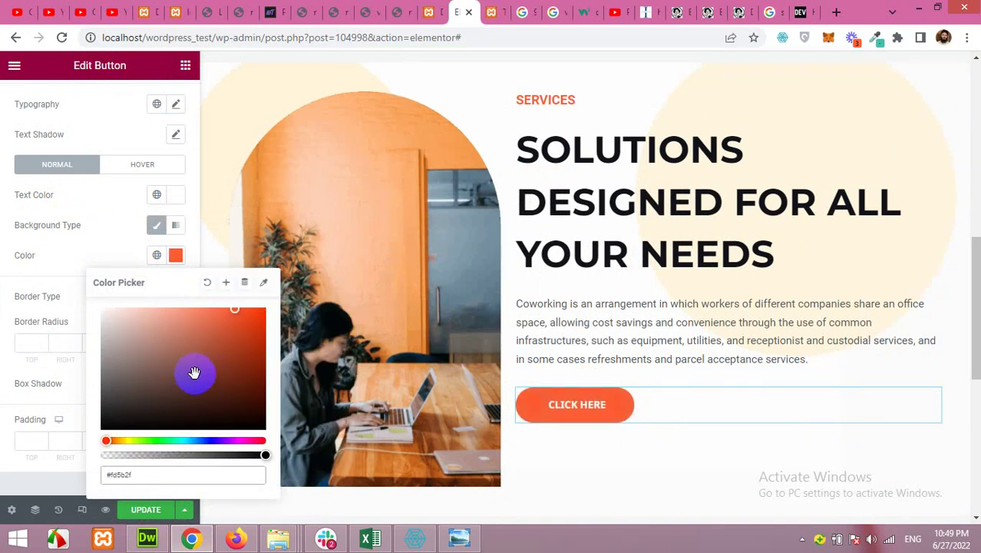
pyautogui.click(48, 296)
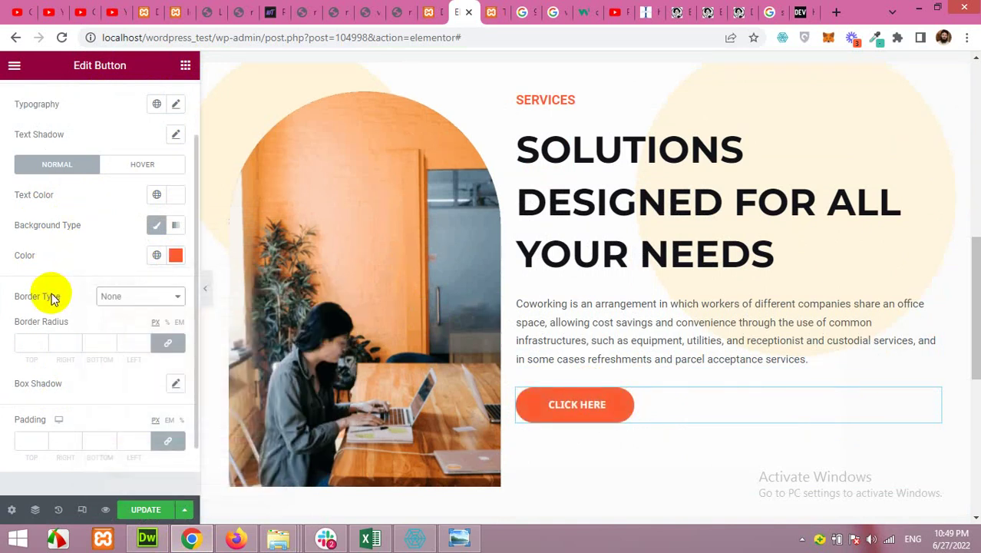
# Step: Set the Services button's border radius to 3 px on all corners, checking its shape against the Artboard – 1.png design
pyautogui.scroll(-2, 42, 346)
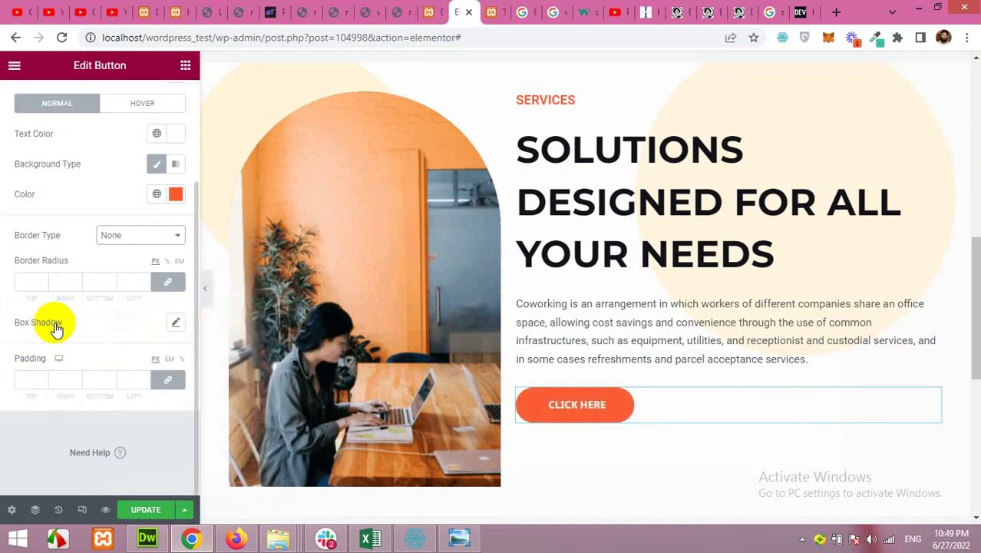
pyautogui.click(40, 282)
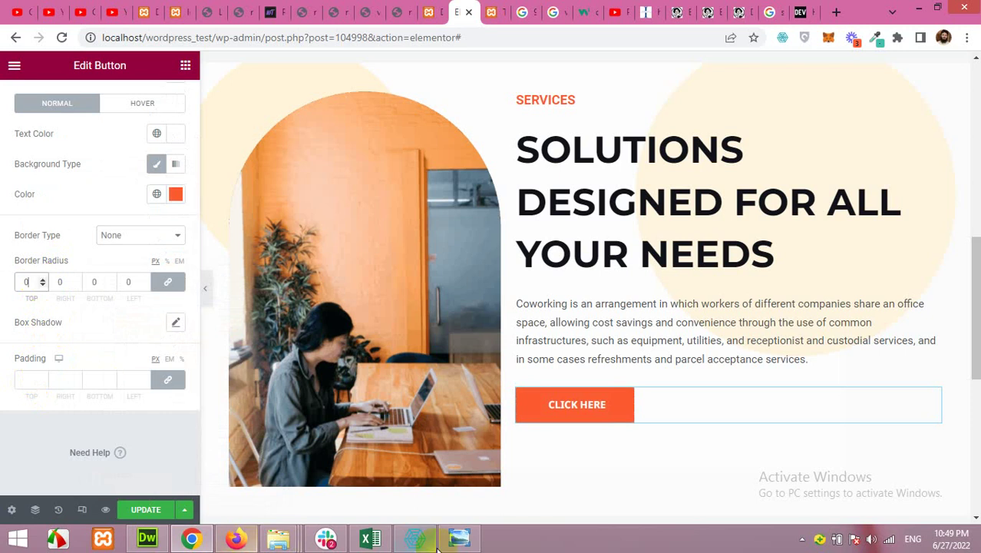
pyautogui.click(459, 539)
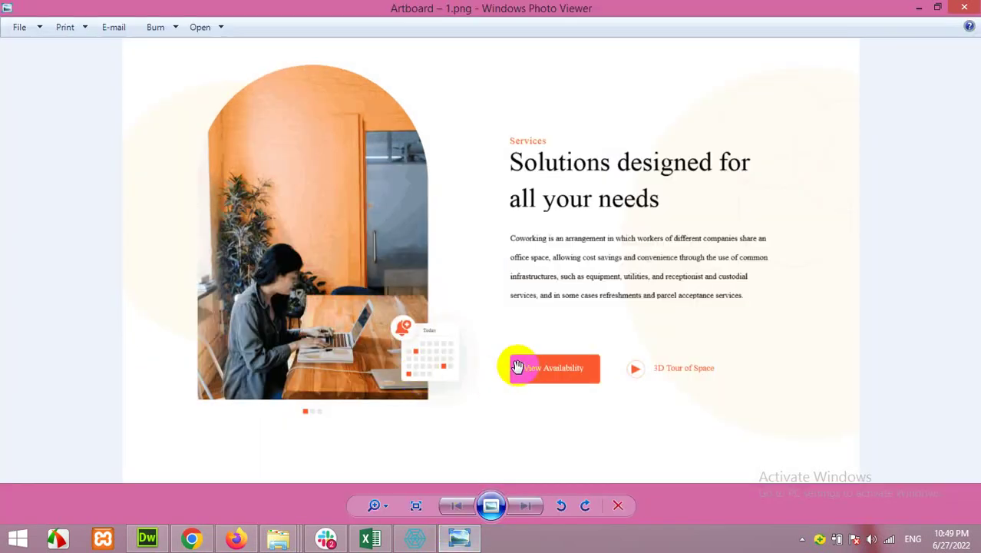
pyautogui.click(191, 539)
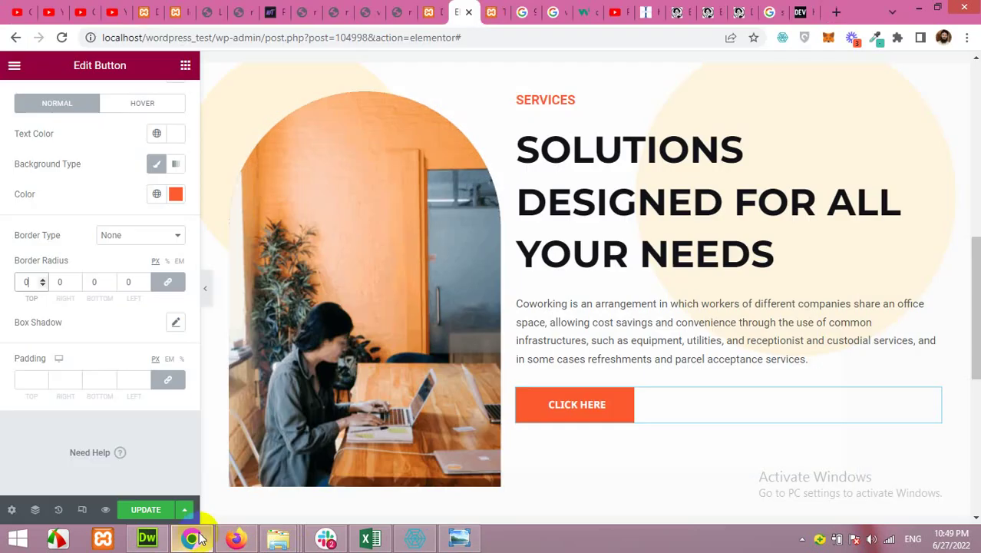
pyautogui.click(42, 281)
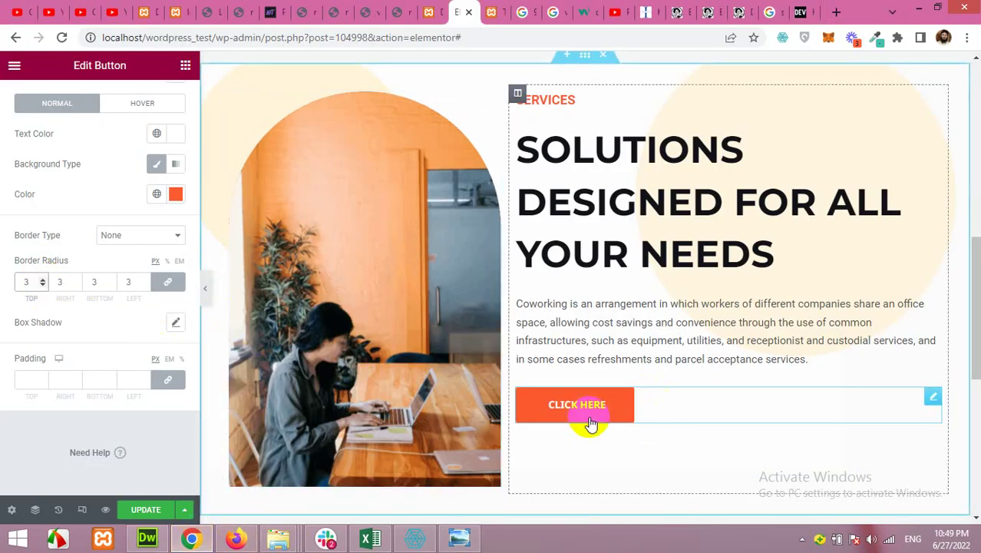
pyautogui.click(459, 538)
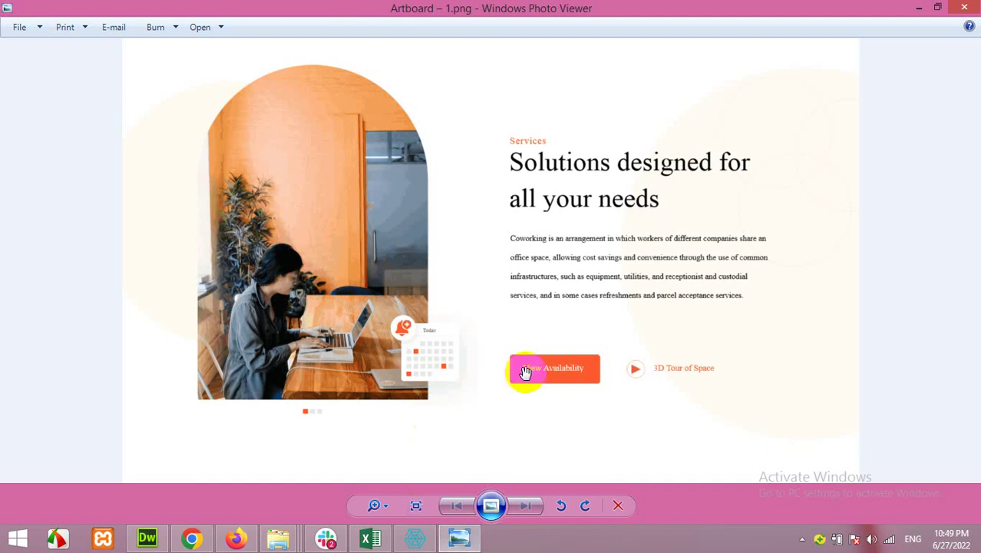
pyautogui.click(192, 538)
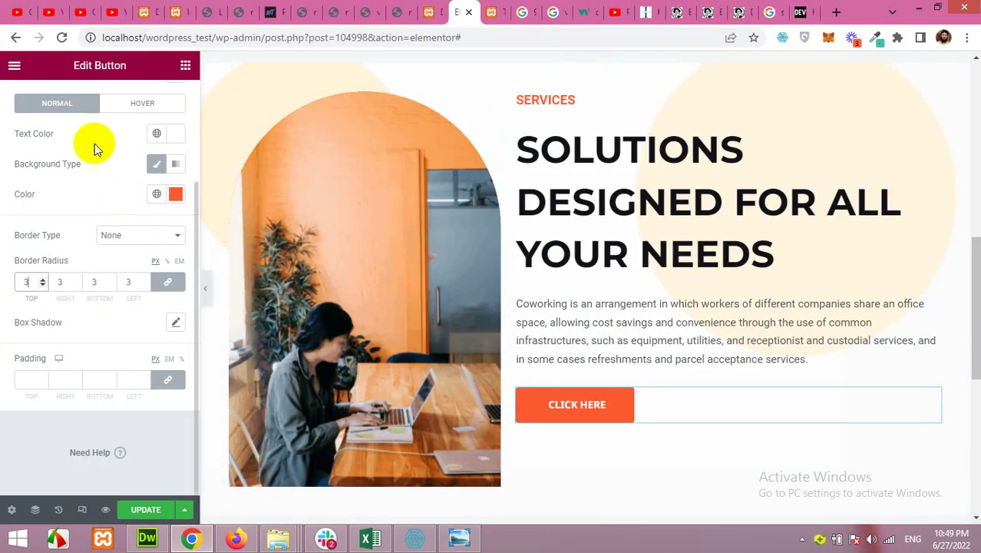
# Step: Change the Services button's text to "View Availability"
pyautogui.scroll(3, 54, 139)
pyautogui.click(32, 100)
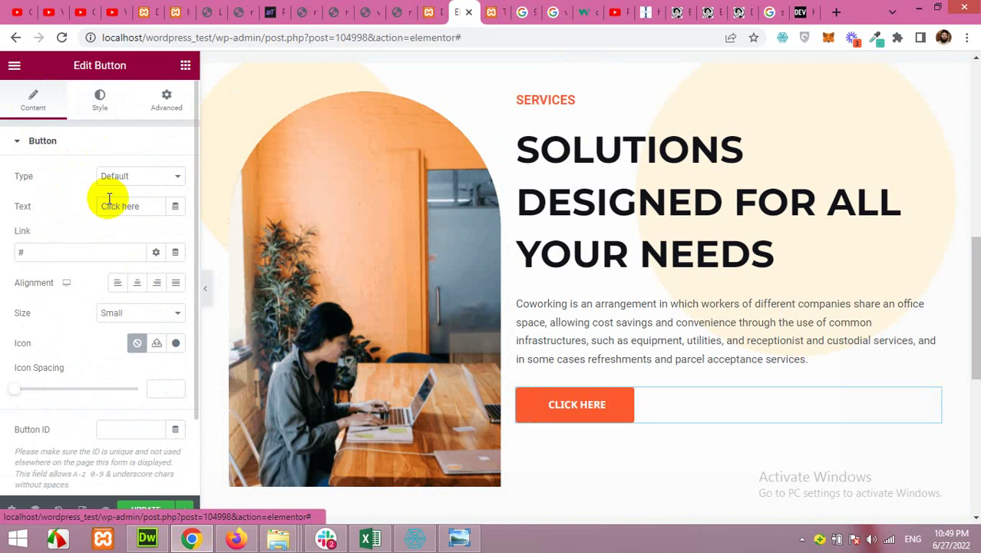
pyautogui.moveTo(140, 205); pyautogui.dragTo(61, 205)
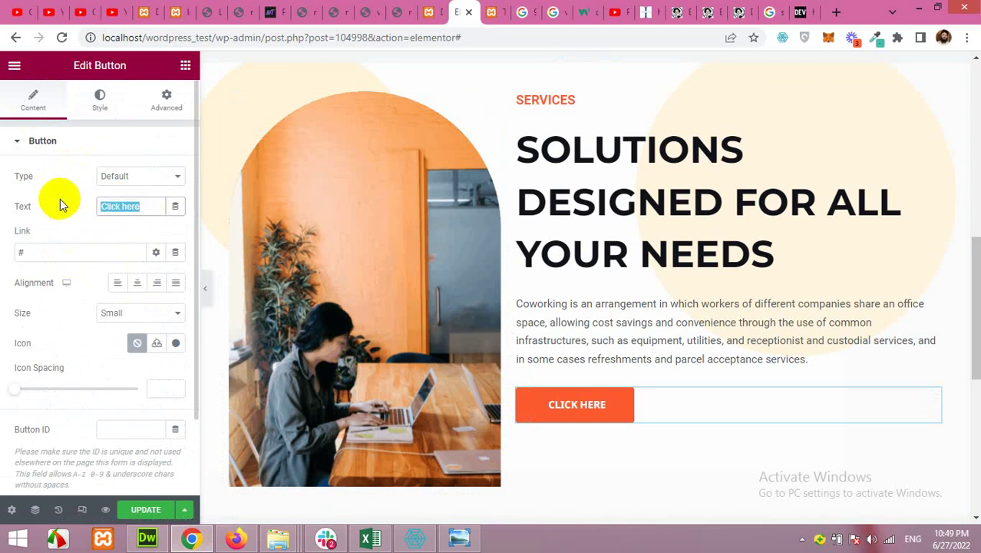
pyautogui.write('View Availability')
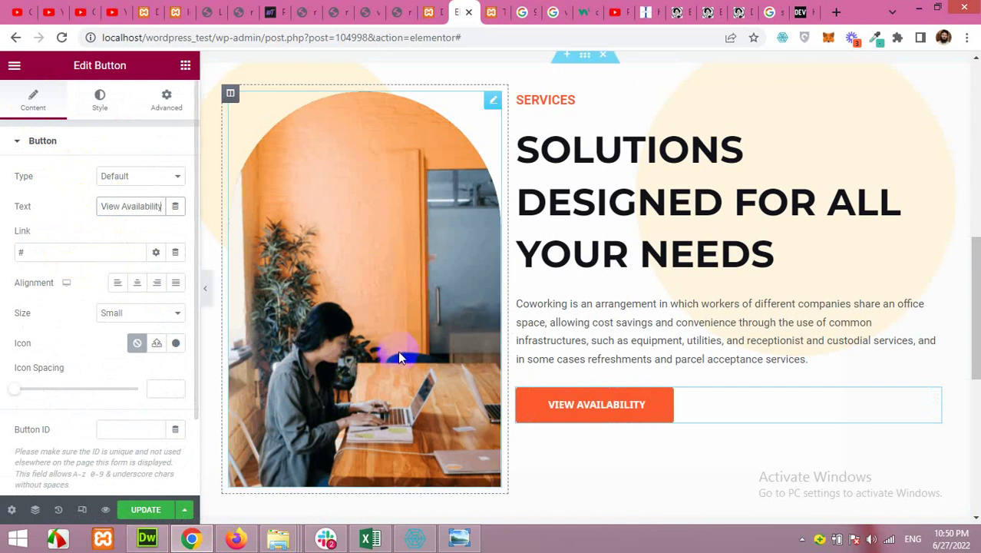
# Step: Examine the layout of the Visions section in the Artboard – 1.png image and in the Figpea design
pyautogui.scroll(-2, 602, 403)
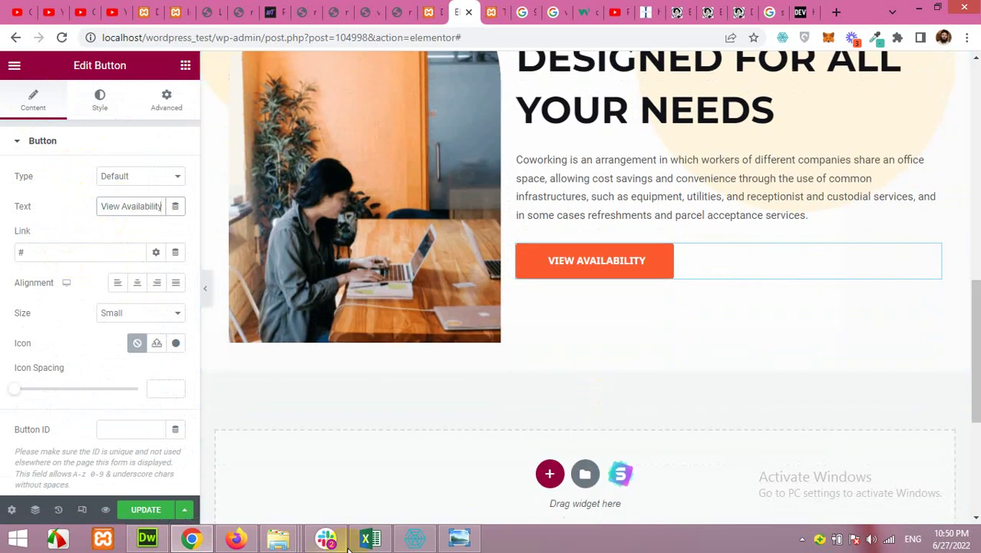
pyautogui.click(461, 537)
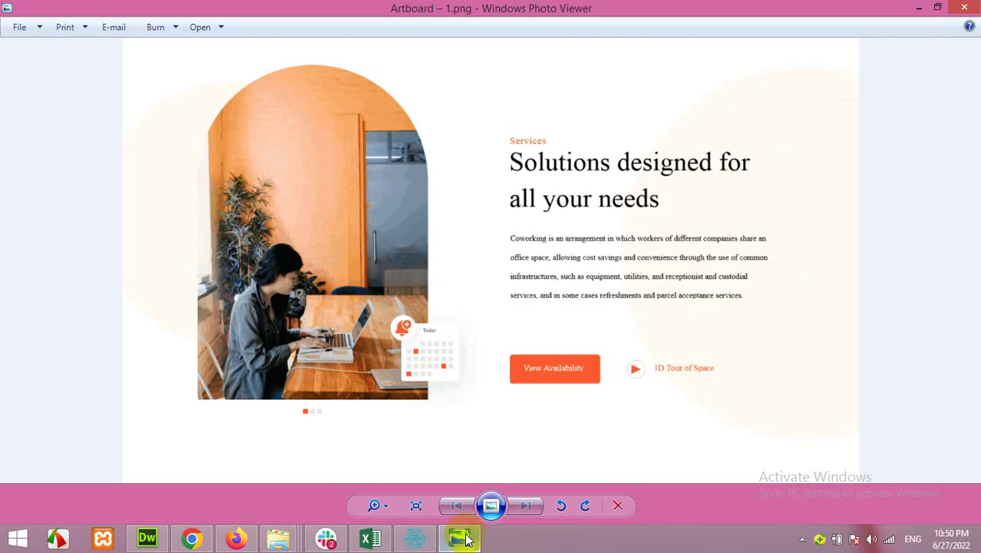
pyautogui.scroll(-8, 456, 281)
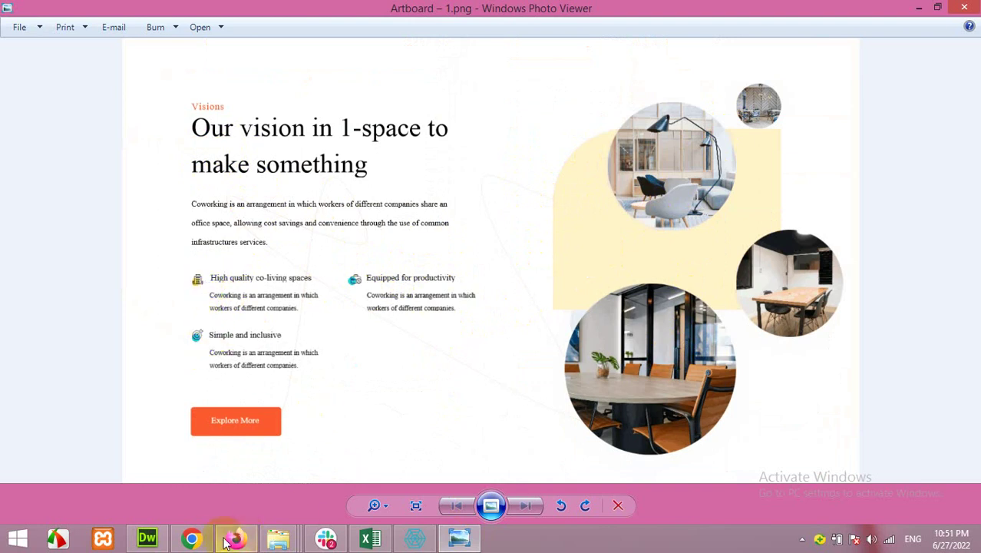
pyautogui.click(192, 540)
pyautogui.scroll(-2, 452, 376)
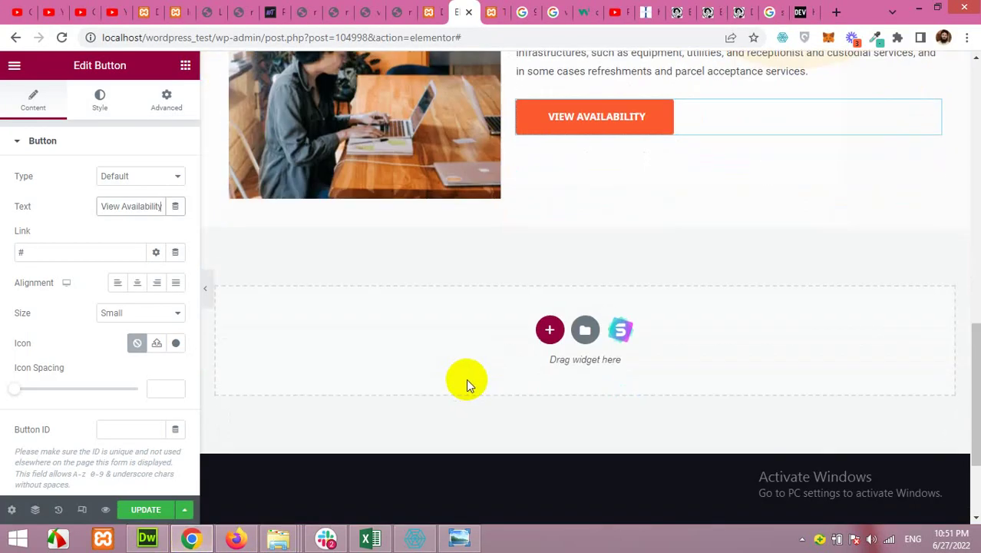
pyautogui.click(232, 541)
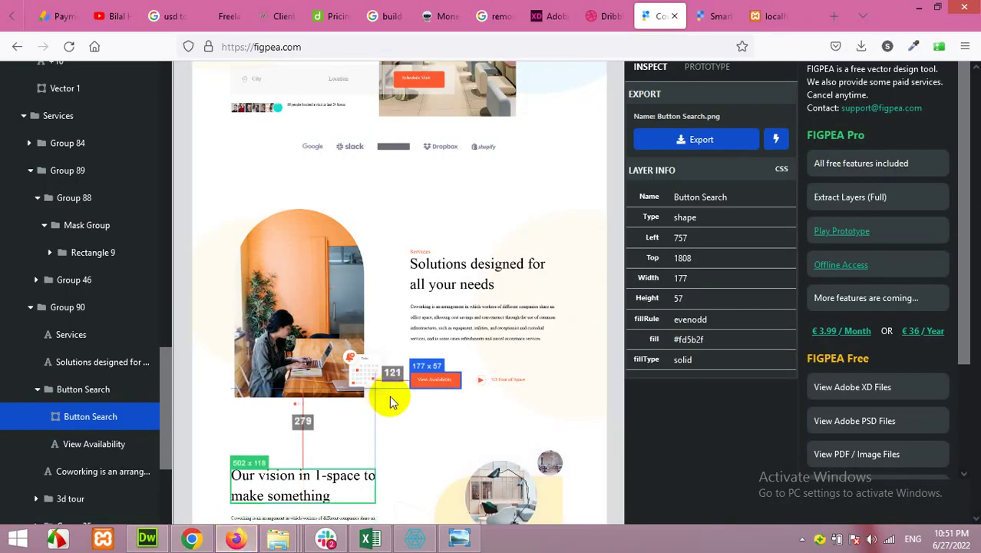
pyautogui.scroll(-5, 393, 397)
pyautogui.scroll(1, 416, 212)
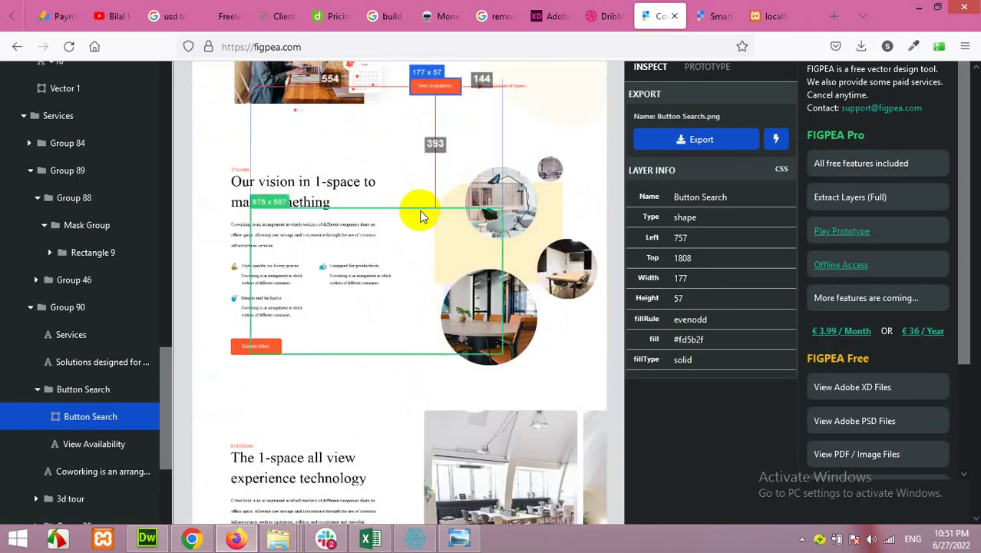
# Step: In Elementor, add a two-column section below the Services section and make its left column slightly wider than the right
pyautogui.click(193, 541)
pyautogui.click(548, 330)
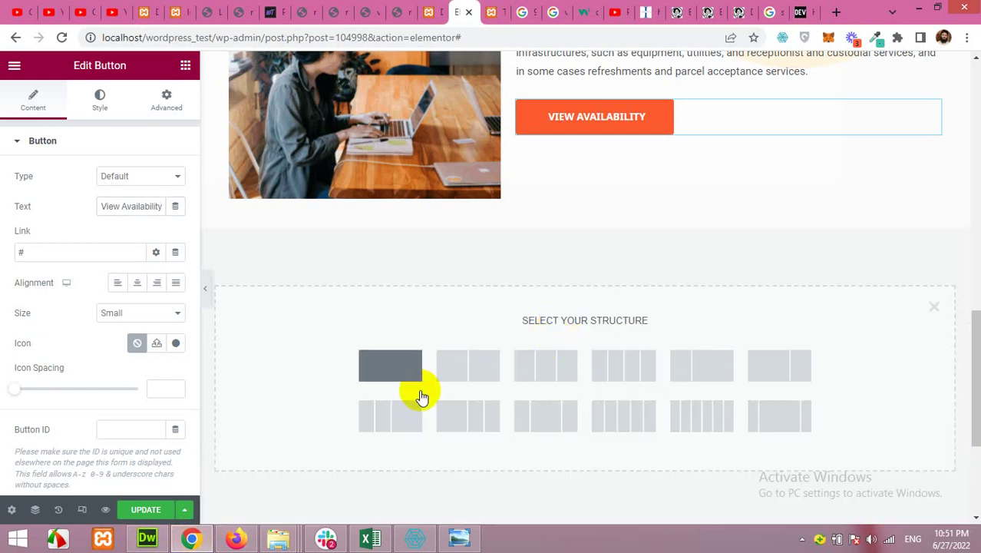
pyautogui.click(464, 378)
pyautogui.click(462, 356)
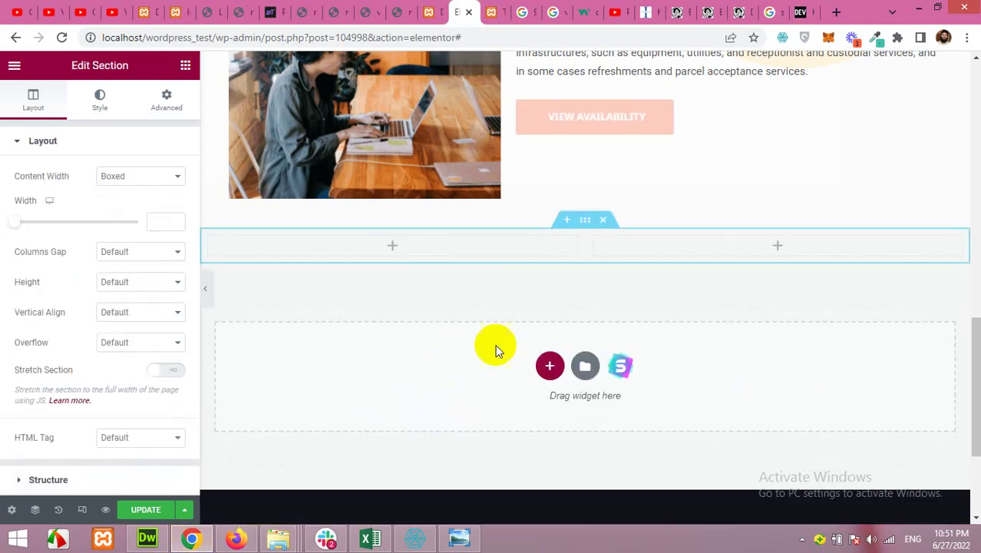
pyautogui.moveTo(584, 251); pyautogui.dragTo(609, 254)
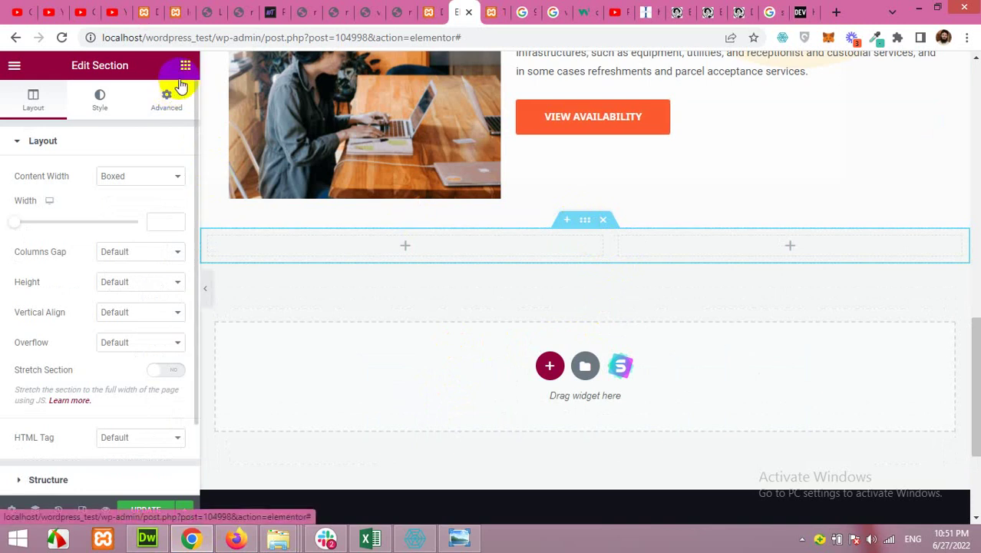
# Step: Set the new two-column section's padding to 30 px on all sides
pyautogui.click(169, 106)
pyautogui.click(47, 249)
pyautogui.write('6')
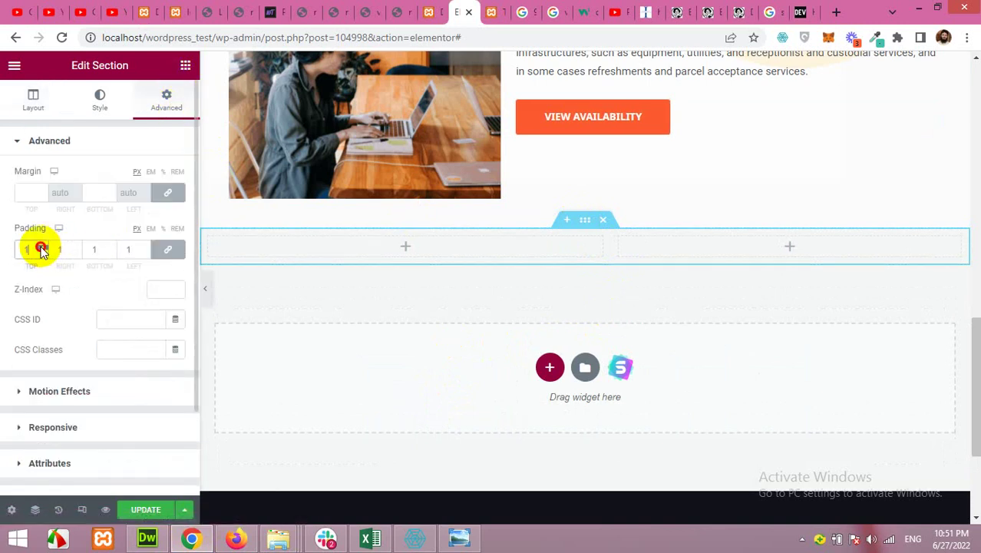
pyautogui.press('BackSpace')
pyautogui.write('10')
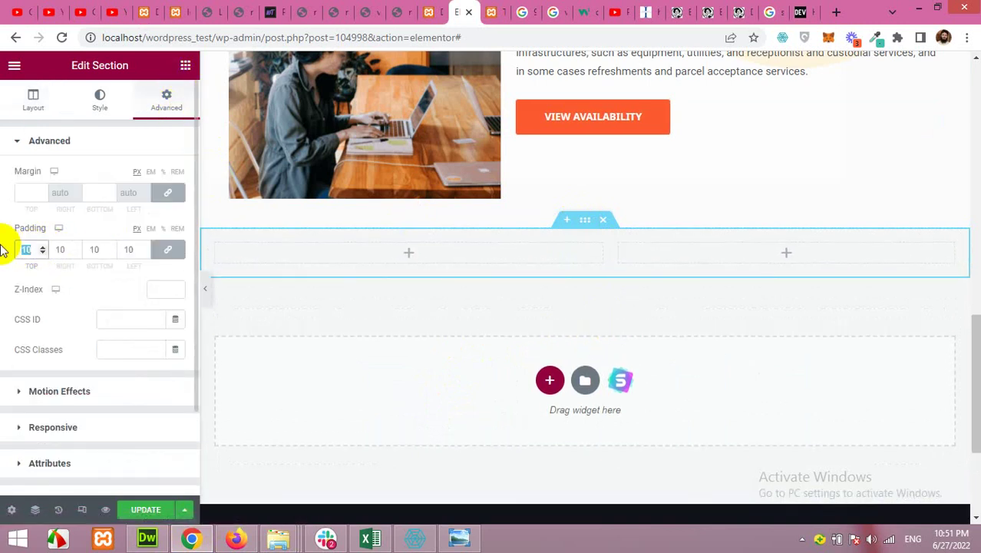
pyautogui.write('30')
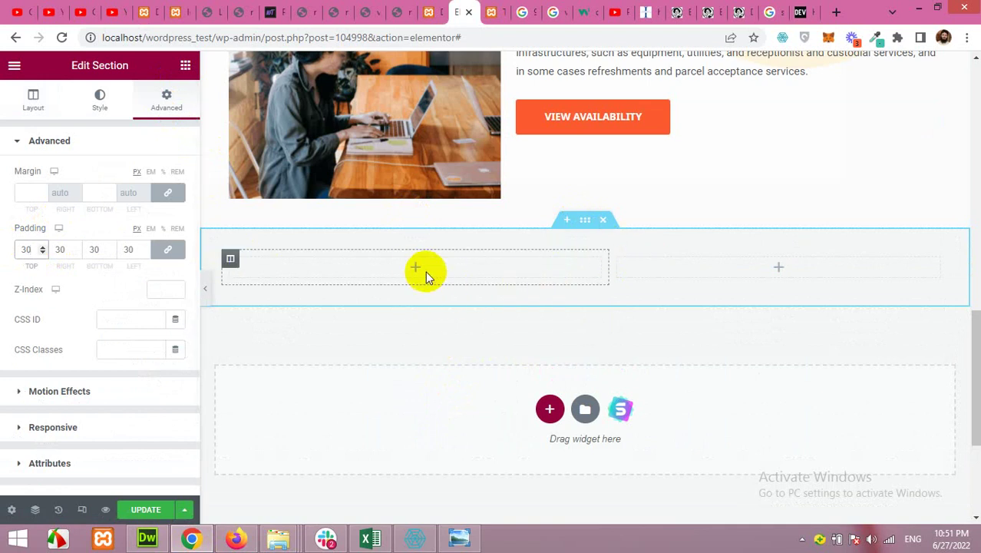
# Step: Switch to the Figpea design and export the Visions image collage, Group 85, as 3rd-banner-right-image.png in the Landing Pages folder
pyautogui.click(235, 539)
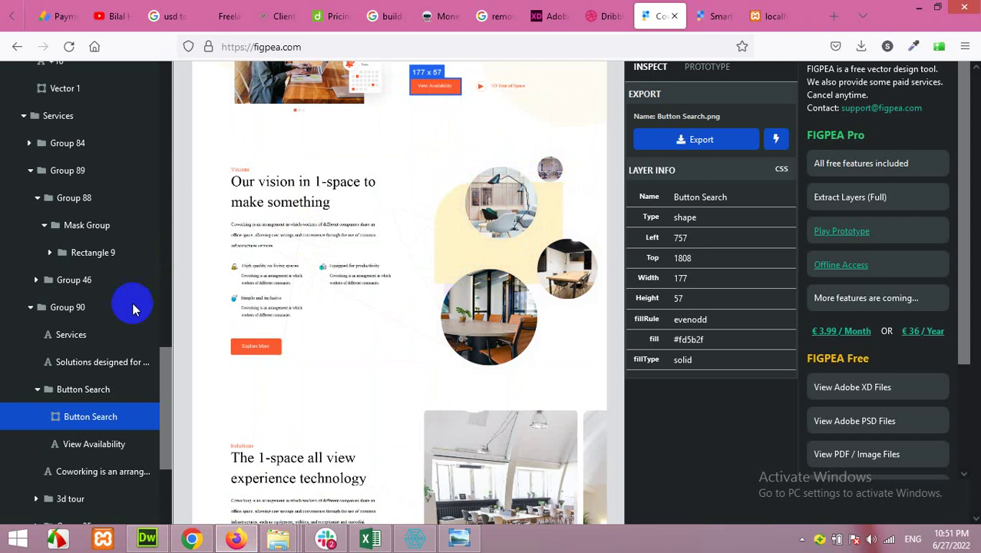
pyautogui.click(499, 196)
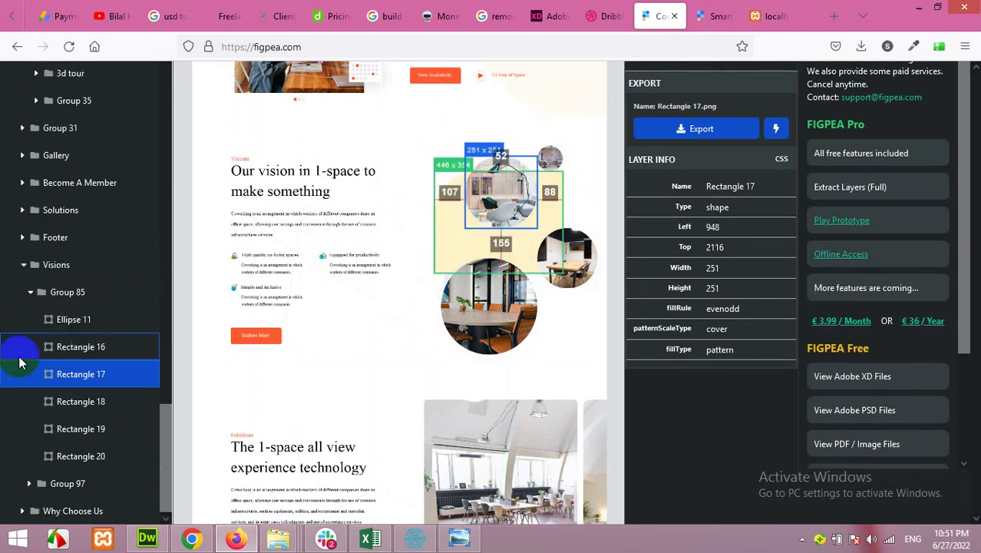
pyautogui.click(69, 292)
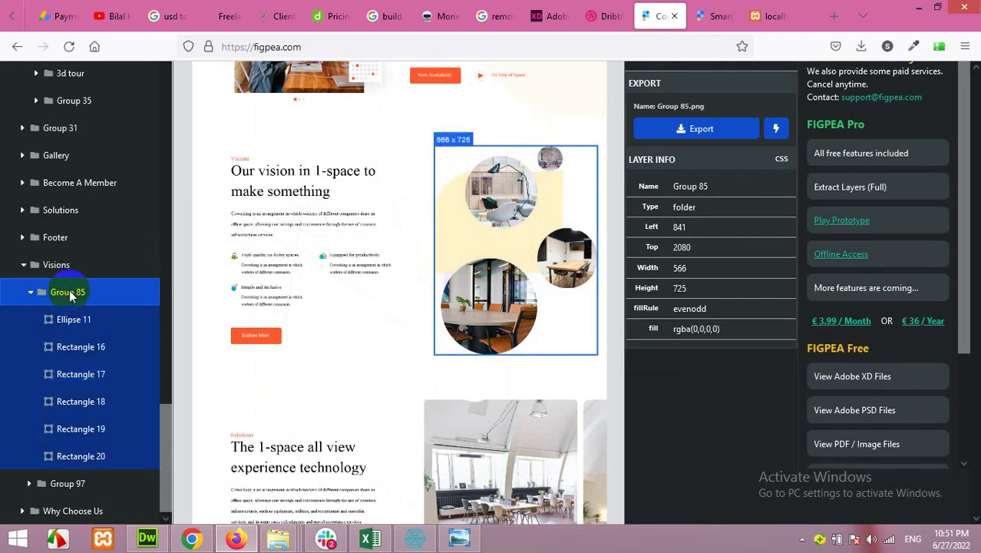
pyautogui.click(701, 130)
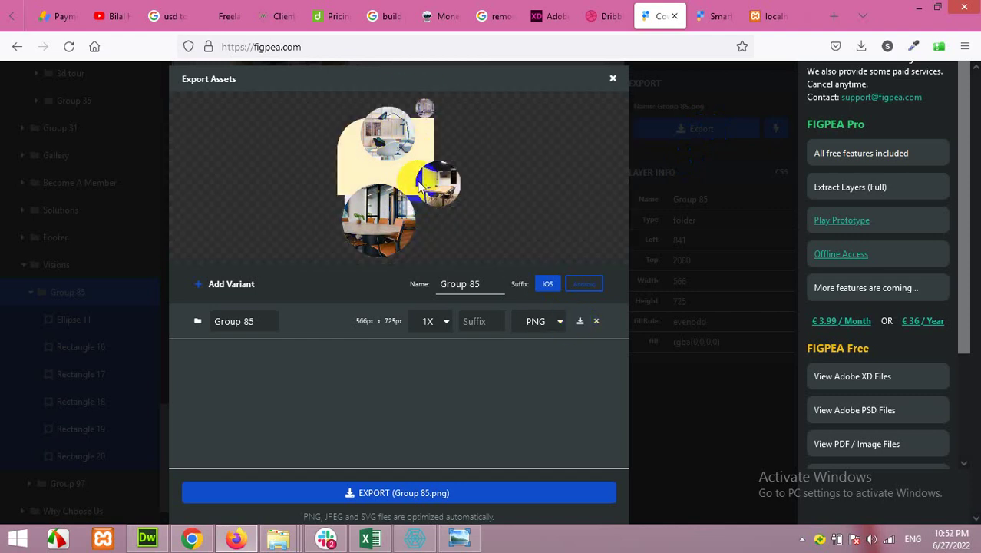
pyautogui.click(456, 235)
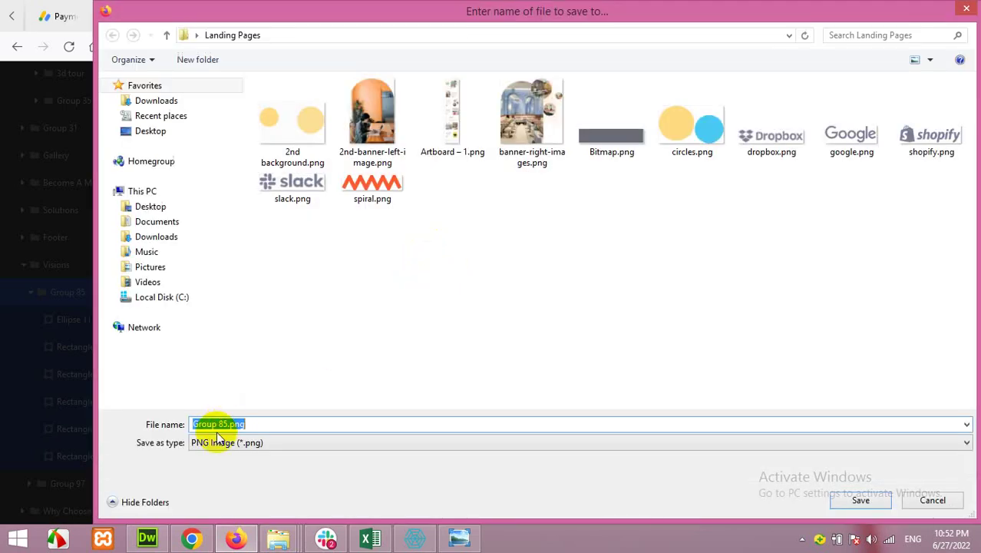
pyautogui.moveTo(228, 424); pyautogui.dragTo(153, 426)
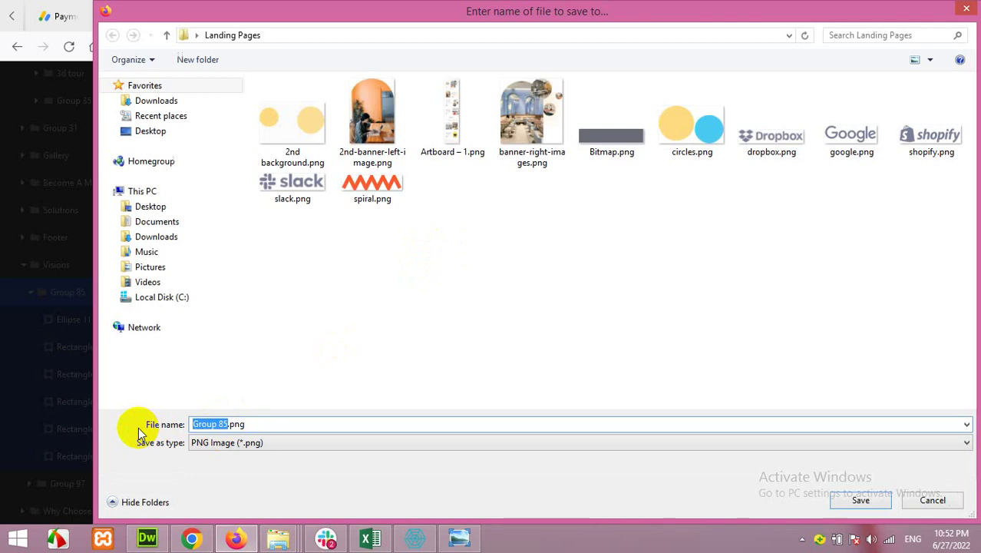
pyautogui.write('3rd')
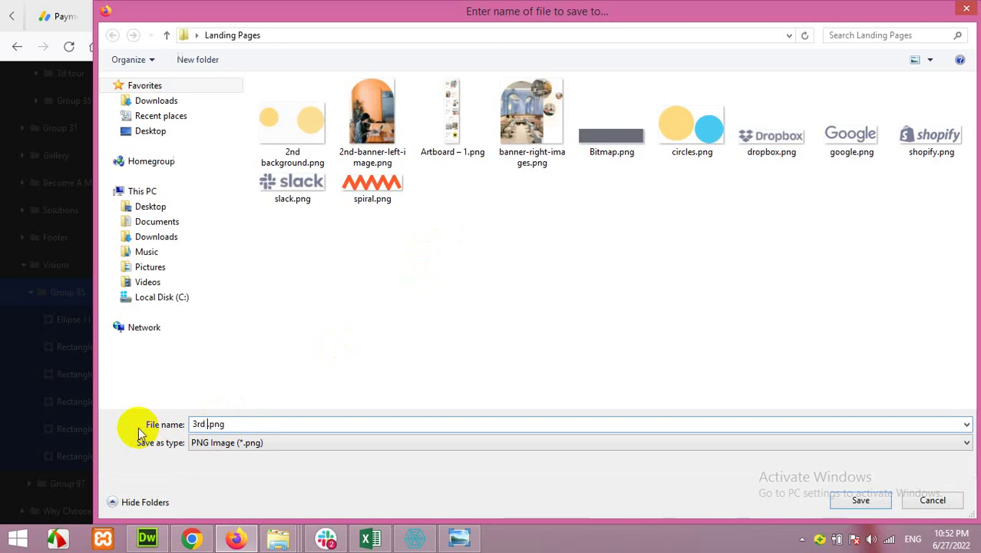
pyautogui.write('-banner-right-image')
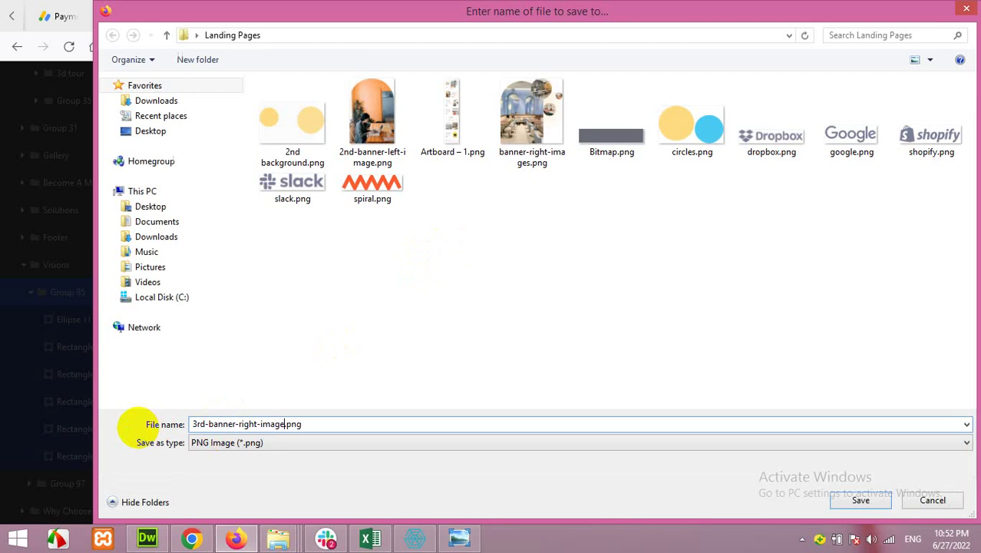
pyautogui.click(840, 503)
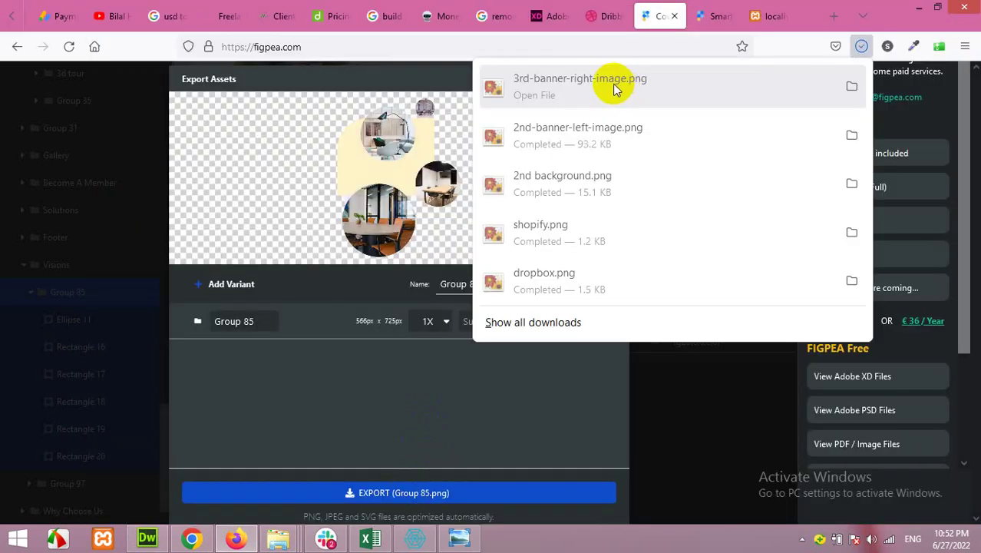
pyautogui.click(445, 82)
pyautogui.click(611, 79)
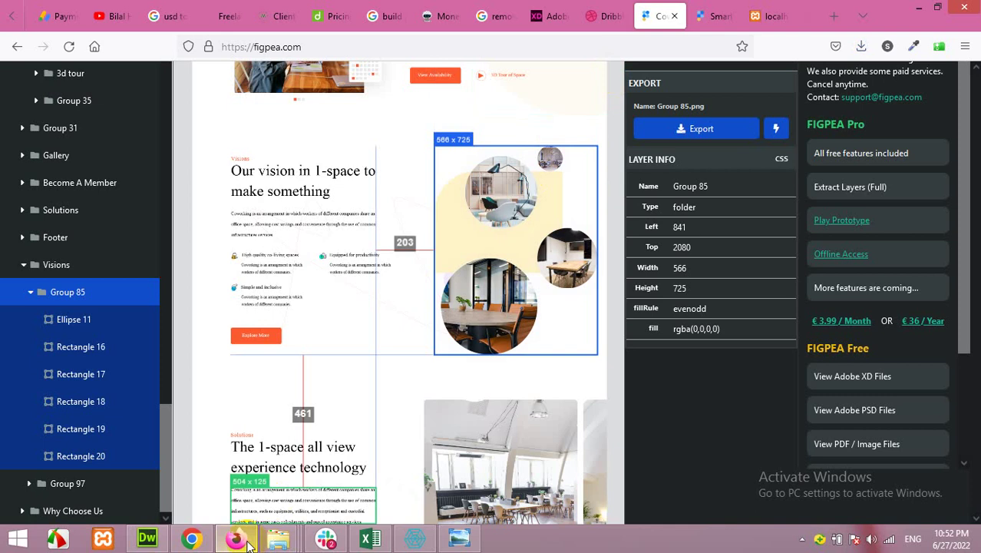
# Step: Return to Elementor and add an Image widget to the right column of the new two-column section
pyautogui.click(247, 543)
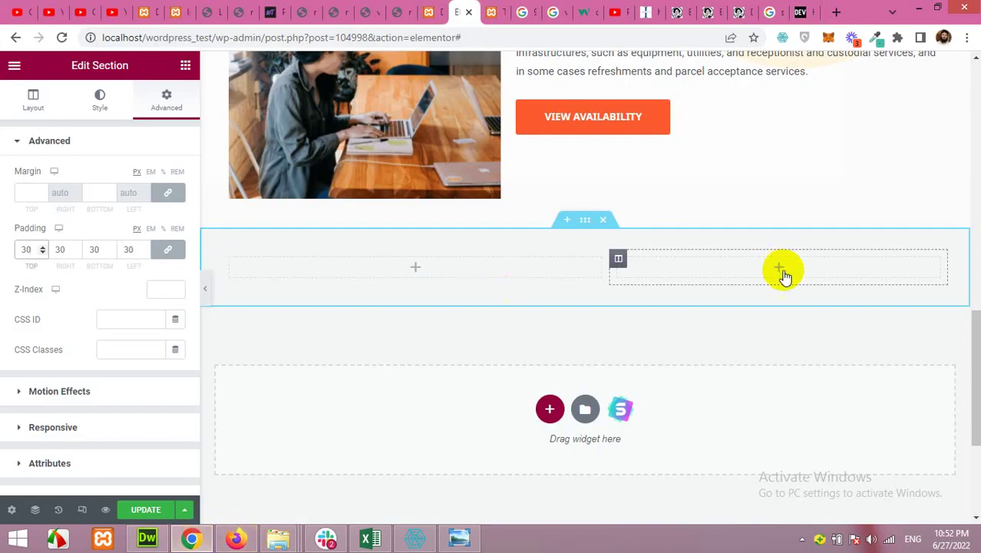
pyautogui.click(778, 279)
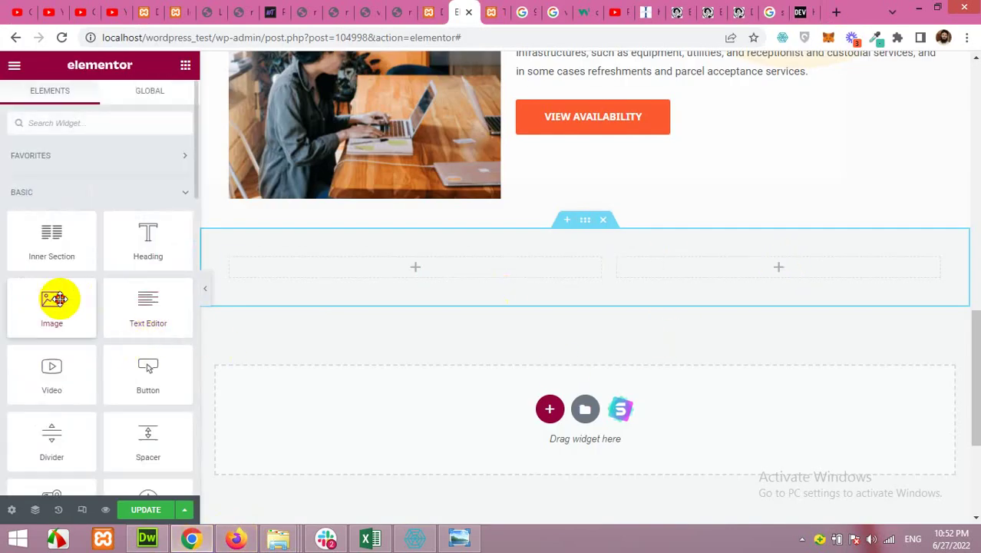
pyautogui.moveTo(52, 301); pyautogui.dragTo(746, 274)
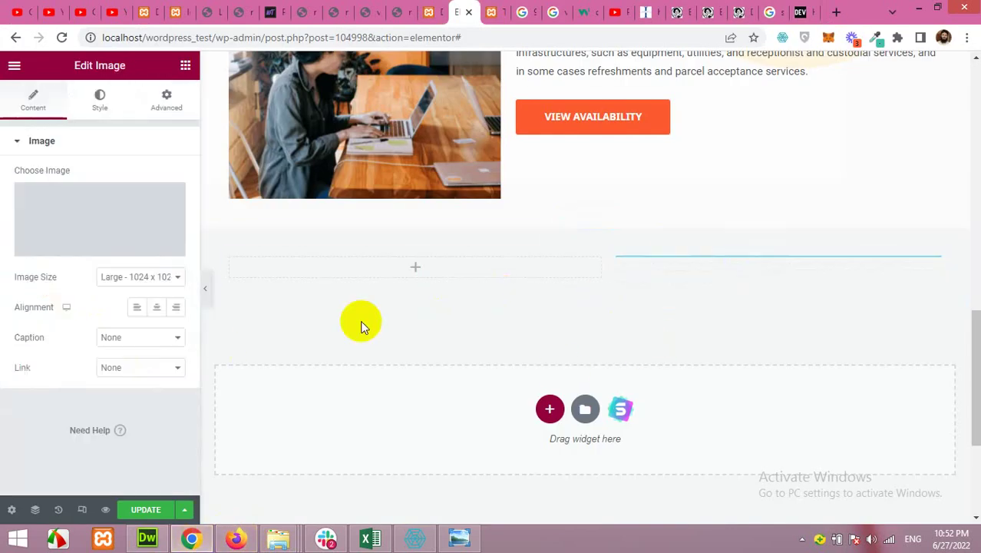
# Step: Upload 3rd-banner-right-image.png from the Landing Pages folder and insert it into the new Image widget
pyautogui.click(112, 225)
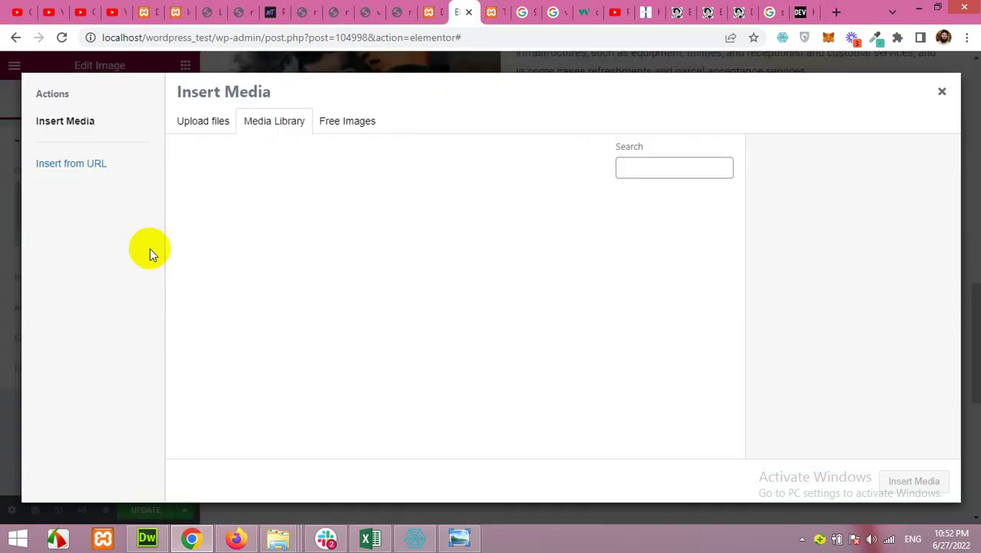
pyautogui.click(216, 117)
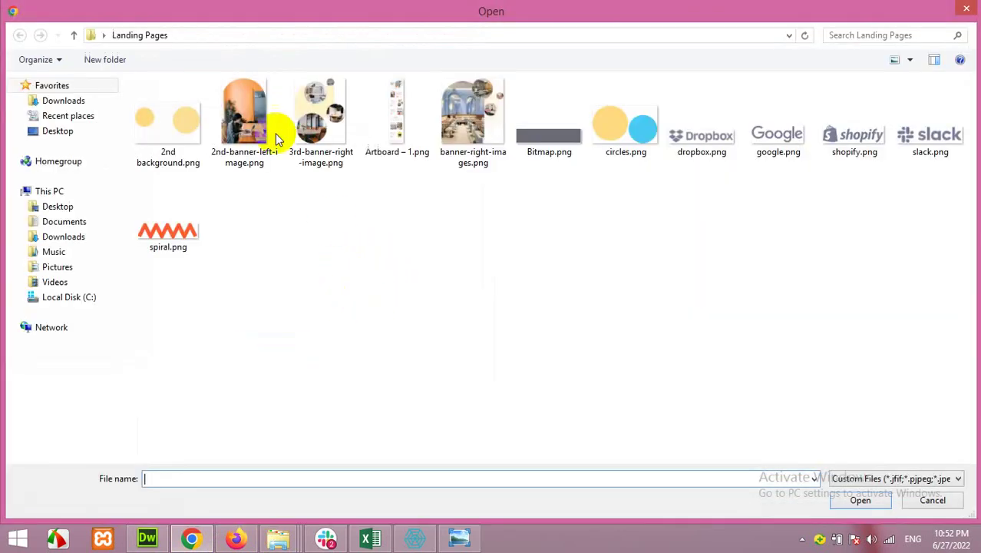
pyautogui.click(335, 133)
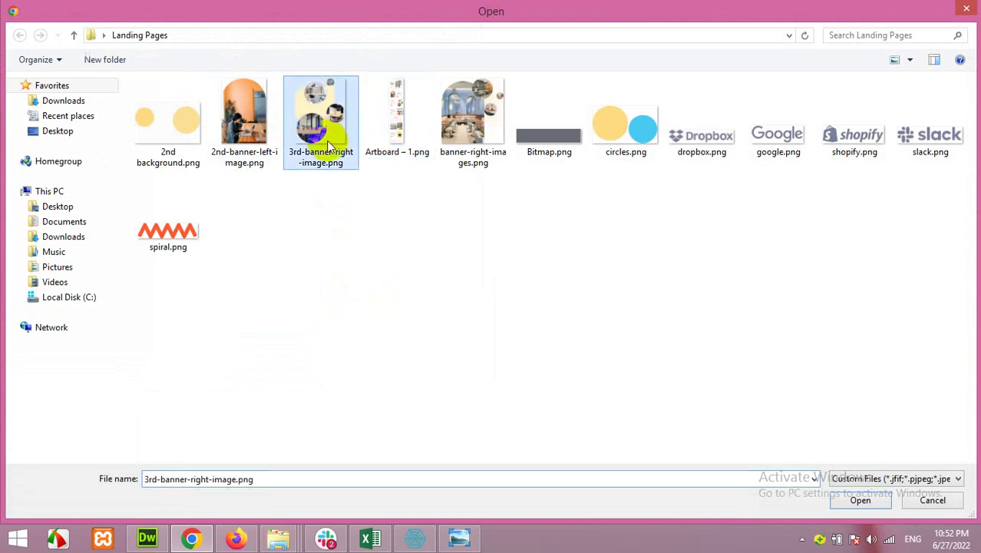
pyautogui.click(861, 500)
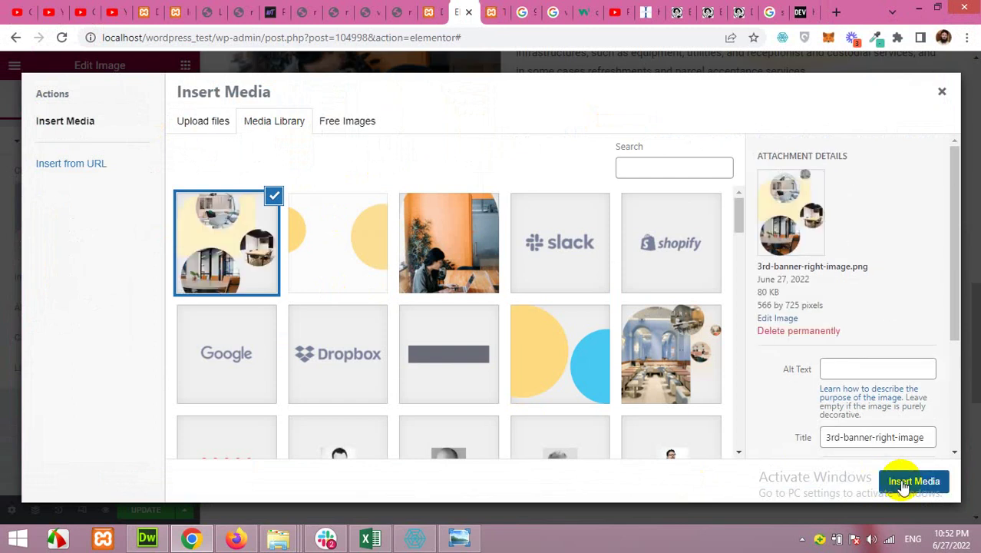
pyautogui.click(909, 482)
pyautogui.scroll(-3, 549, 414)
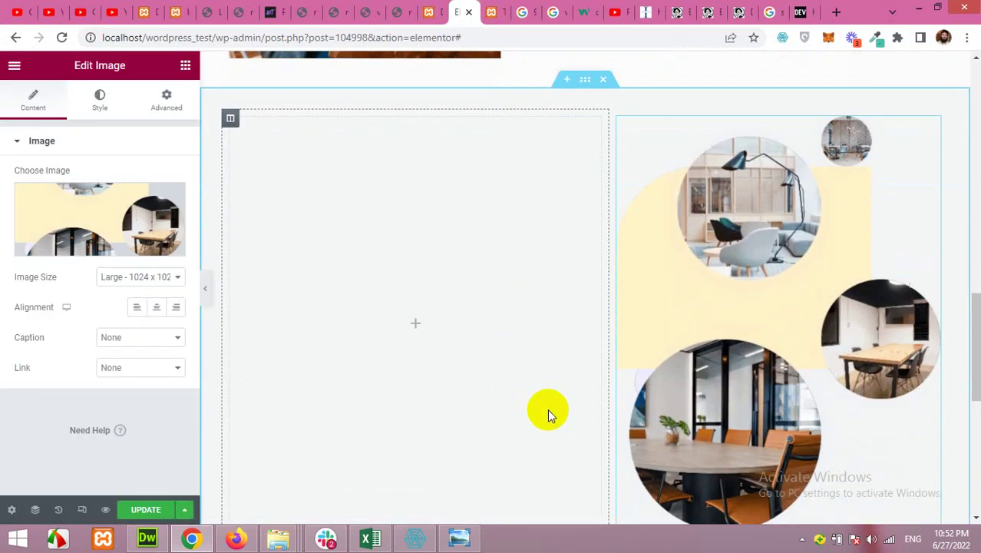
# Step: Switch to Figpea, select the Vector 36 background shape behind the Visions section, and preview its export
pyautogui.click(234, 540)
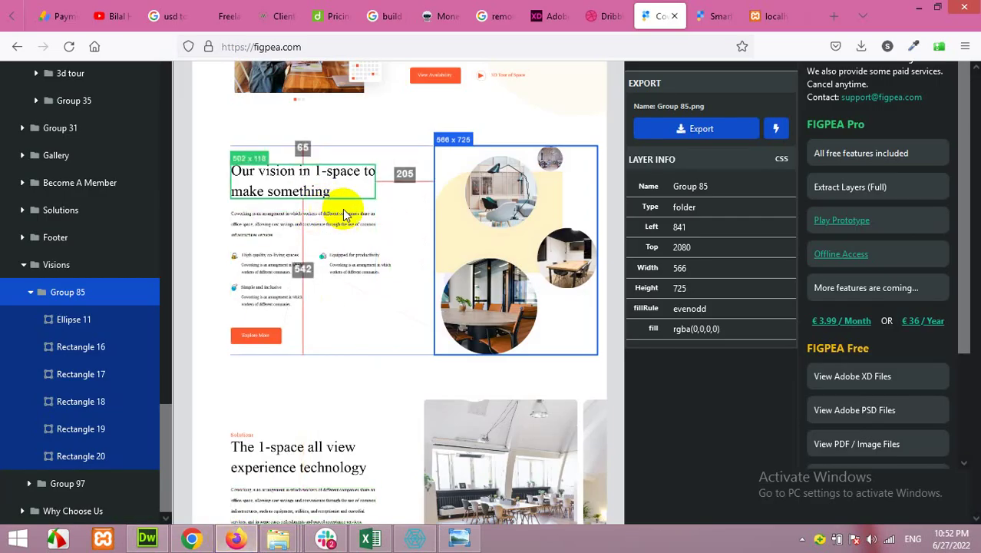
pyautogui.click(403, 212)
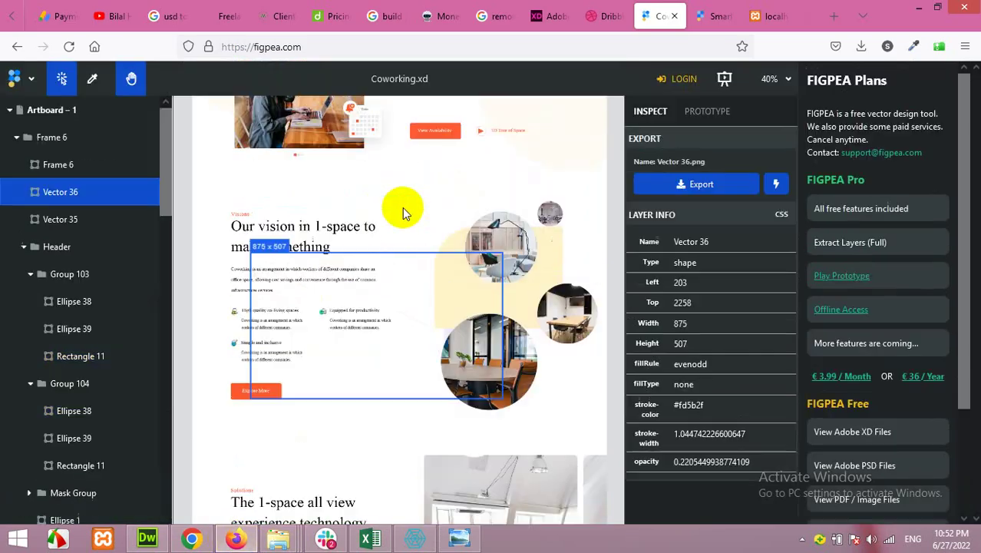
pyautogui.click(699, 184)
pyautogui.click(400, 247)
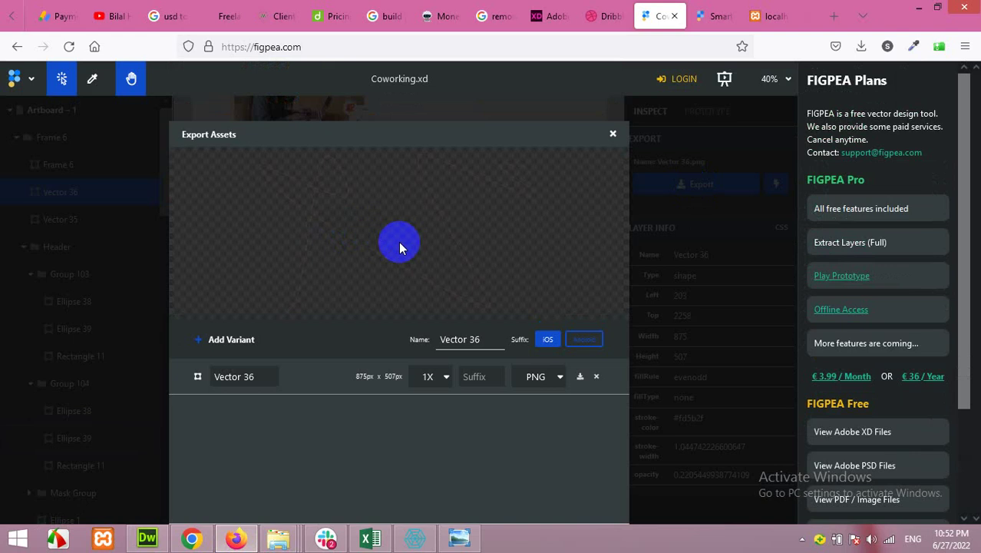
pyautogui.click(309, 274)
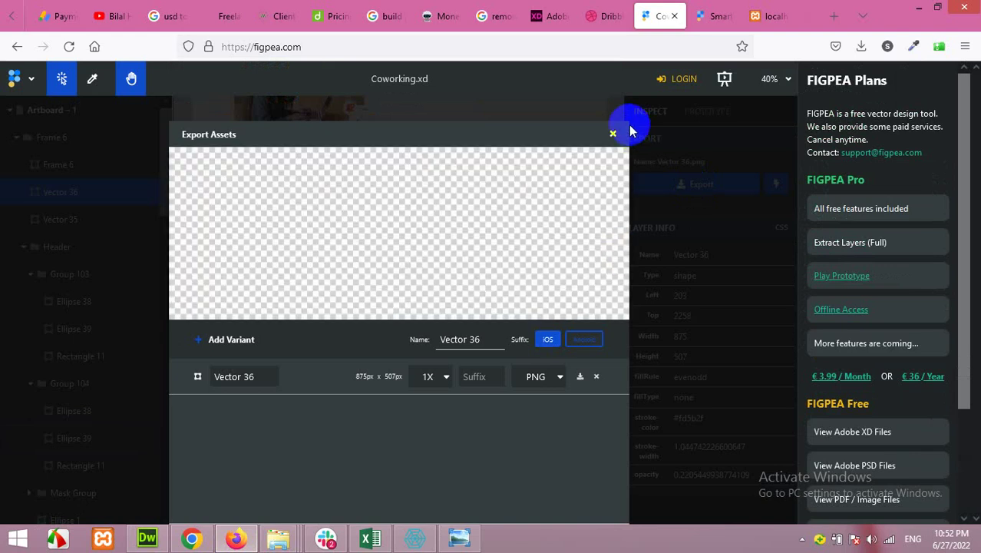
pyautogui.click(613, 135)
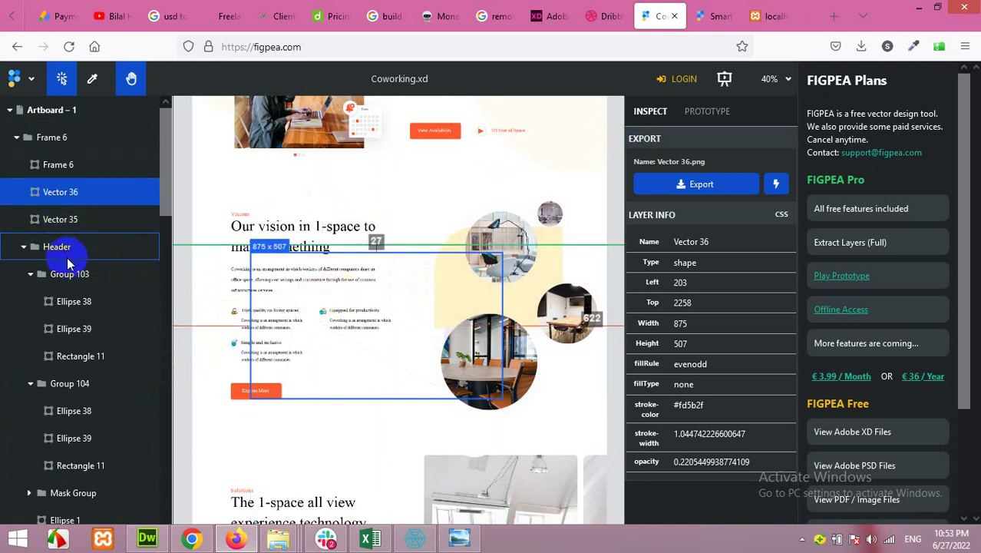
# Step: Add the Vector 35 and Frame 6 layers to the Vector 36 selection and preview their combined export
pyautogui.keyDown('shift'); pyautogui.click(62, 220); pyautogui.keyUp('shift')
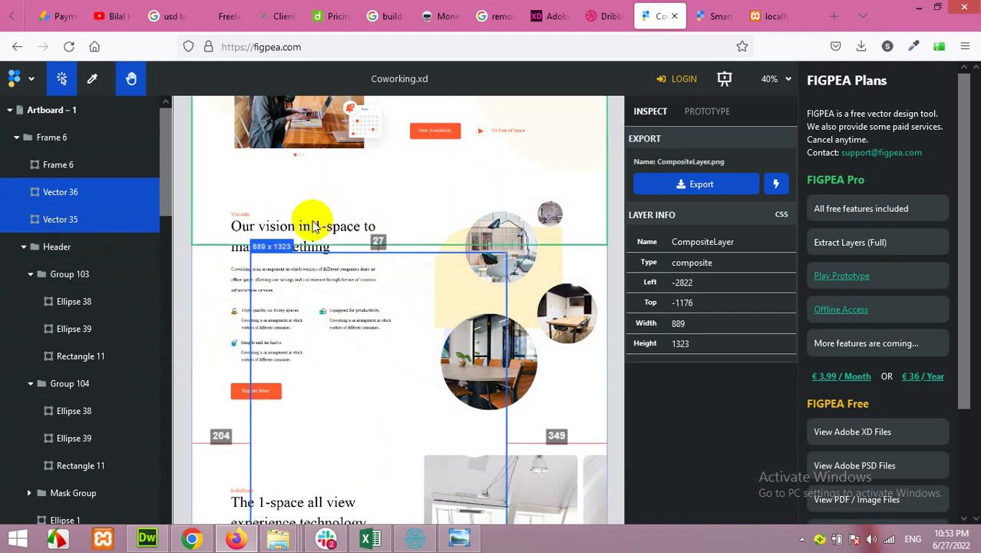
pyautogui.keyDown('shift'); pyautogui.click(60, 165); pyautogui.keyUp('shift')
pyautogui.click(733, 182)
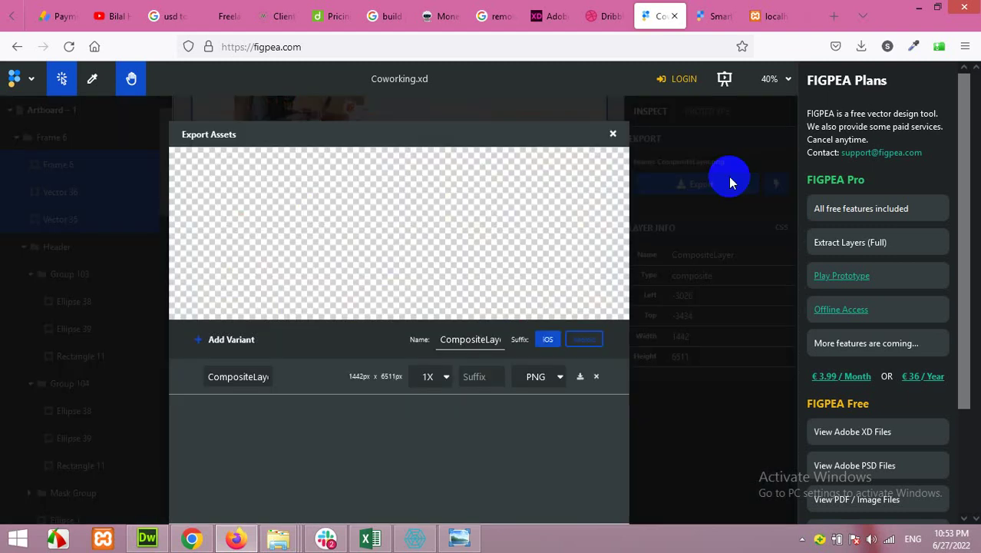
pyautogui.click(613, 133)
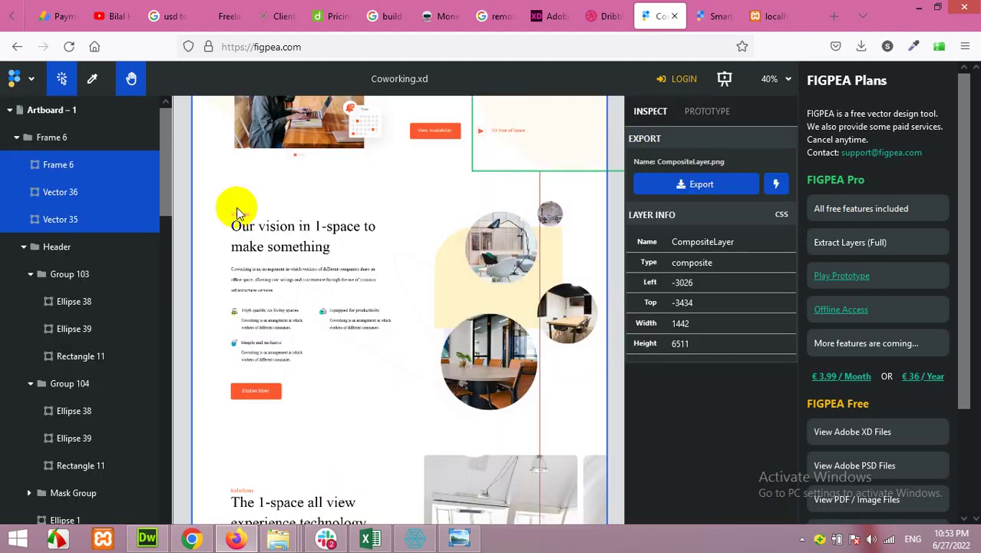
# Step: Remove Frame 6 from the selection, export Vector 36 and Vector 35 together as 3rd-banner-background.png, and return to Elementor
pyautogui.keyDown('shift'); pyautogui.click(67, 169); pyautogui.keyUp('shift')
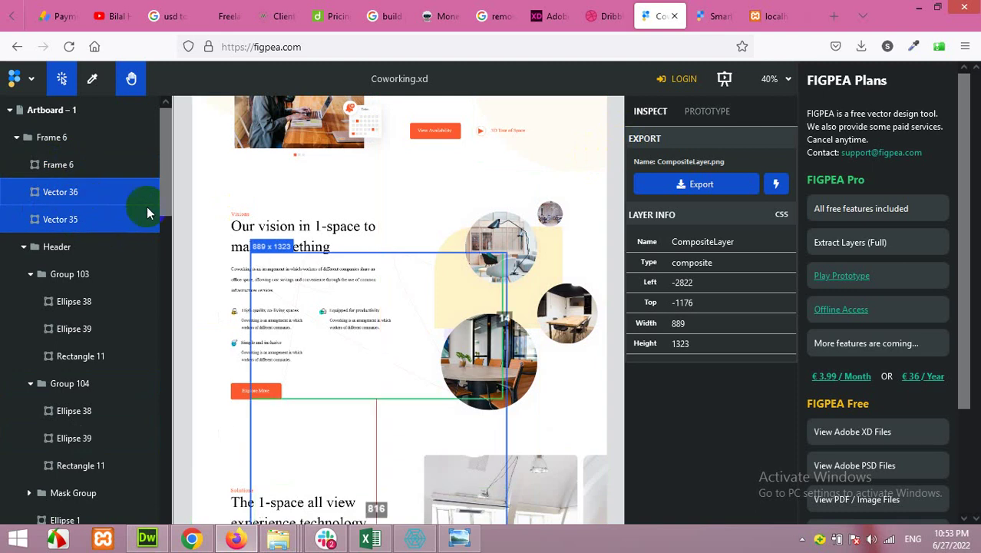
pyautogui.click(710, 186)
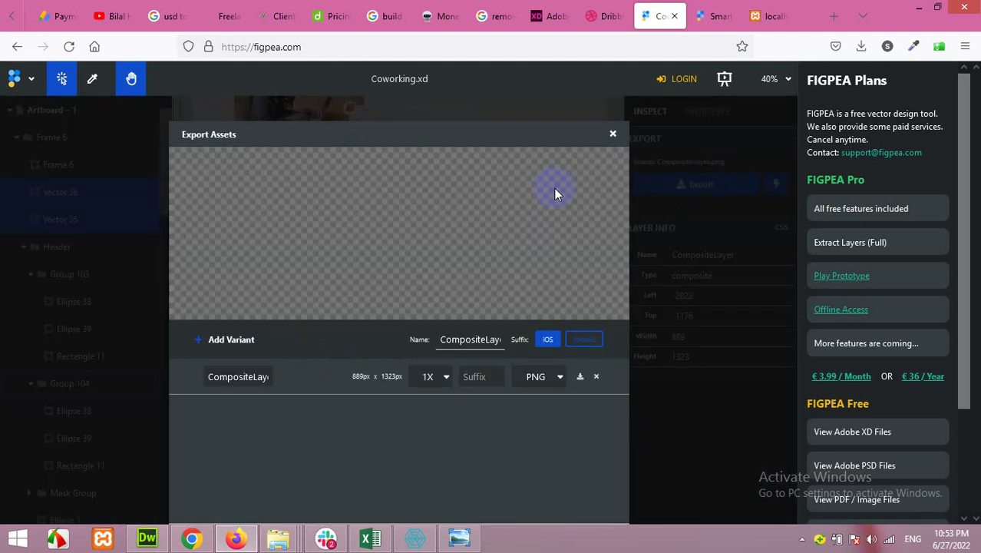
pyautogui.click(612, 133)
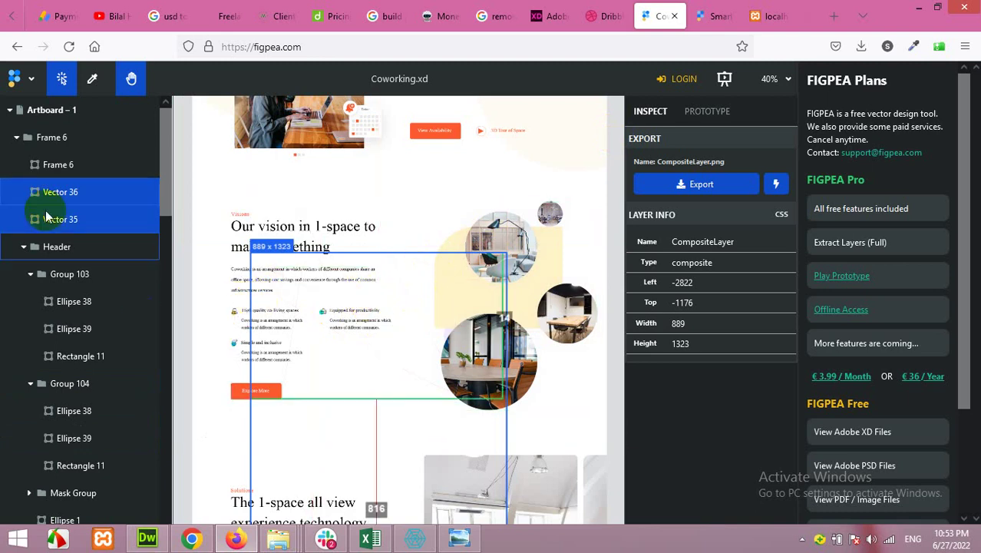
pyautogui.click(680, 184)
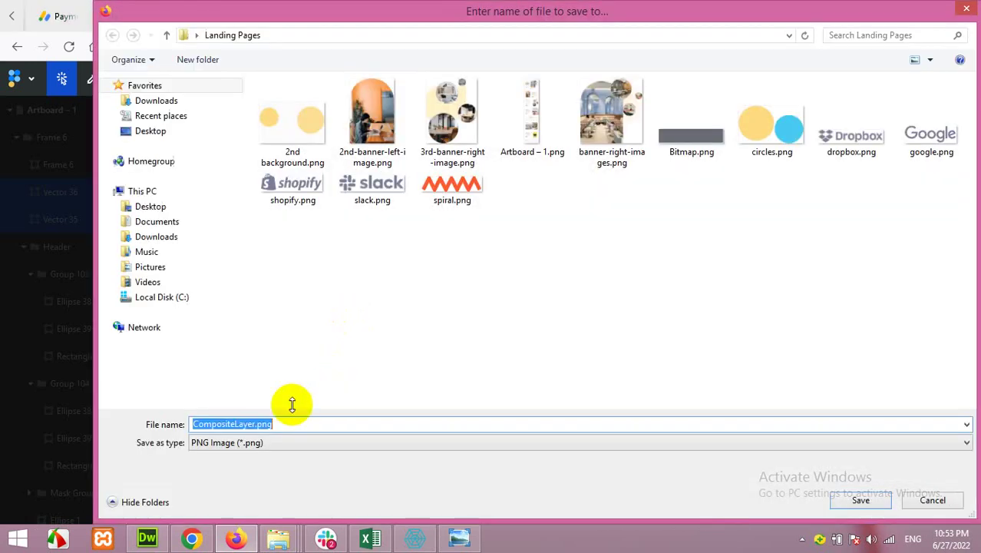
pyautogui.click(248, 423)
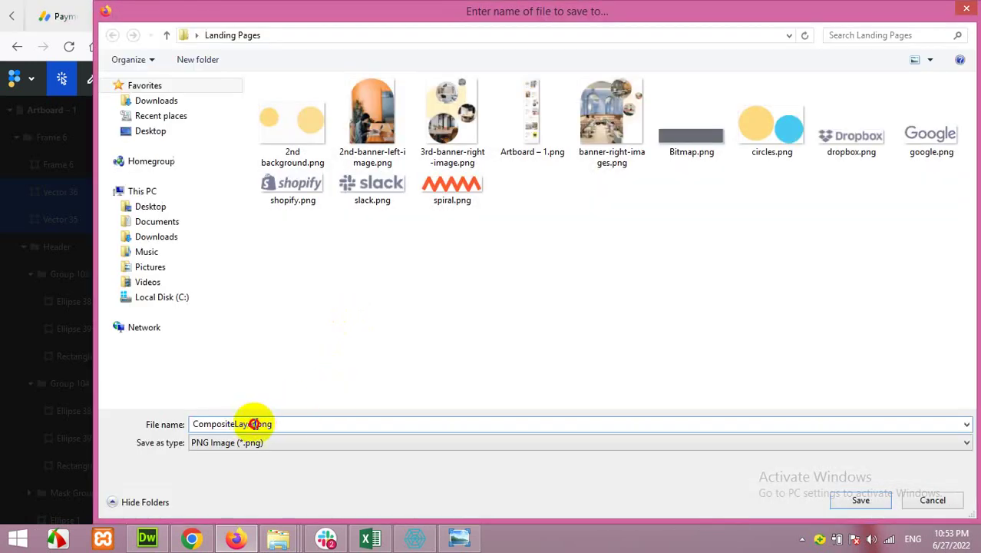
pyautogui.doubleClick(253, 423)
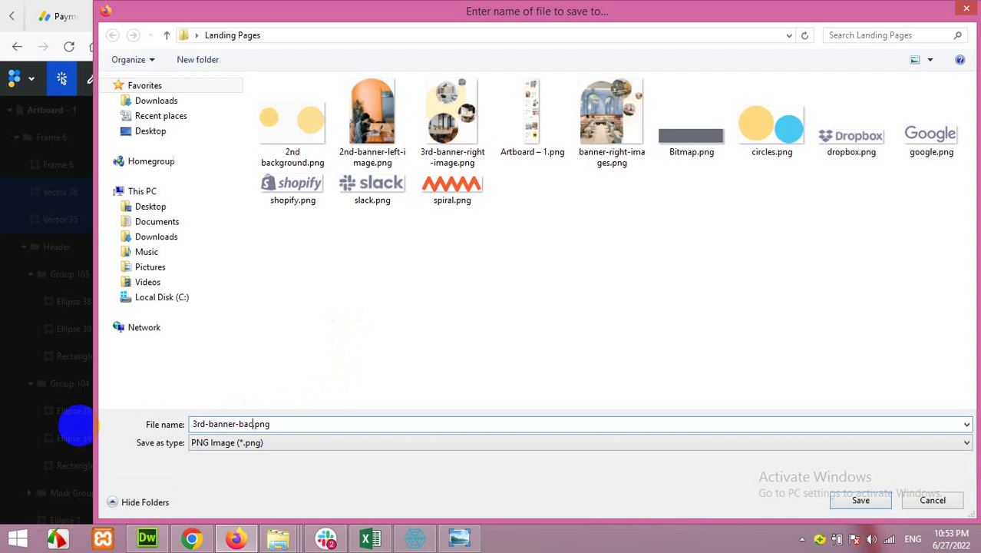
pyautogui.click(858, 501)
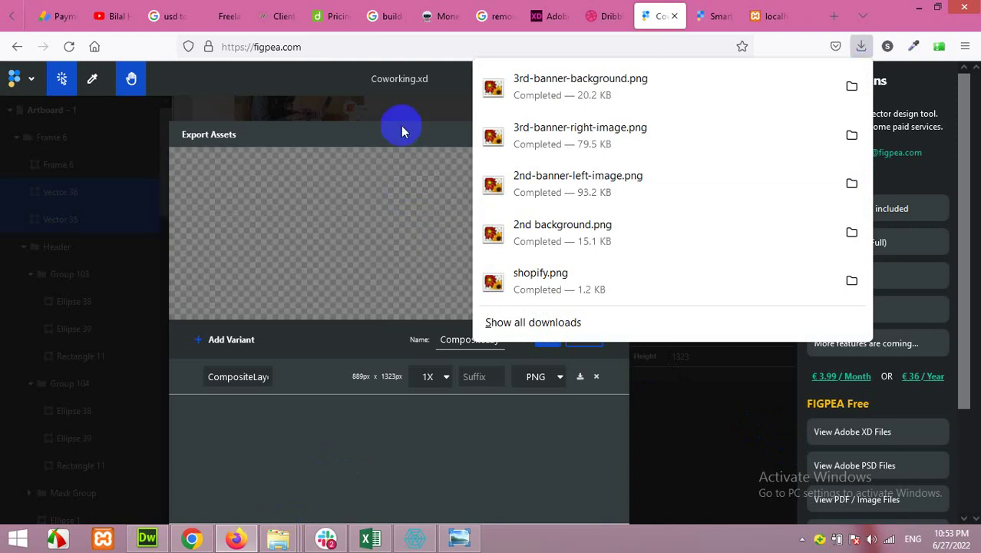
pyautogui.click(401, 125)
pyautogui.click(612, 133)
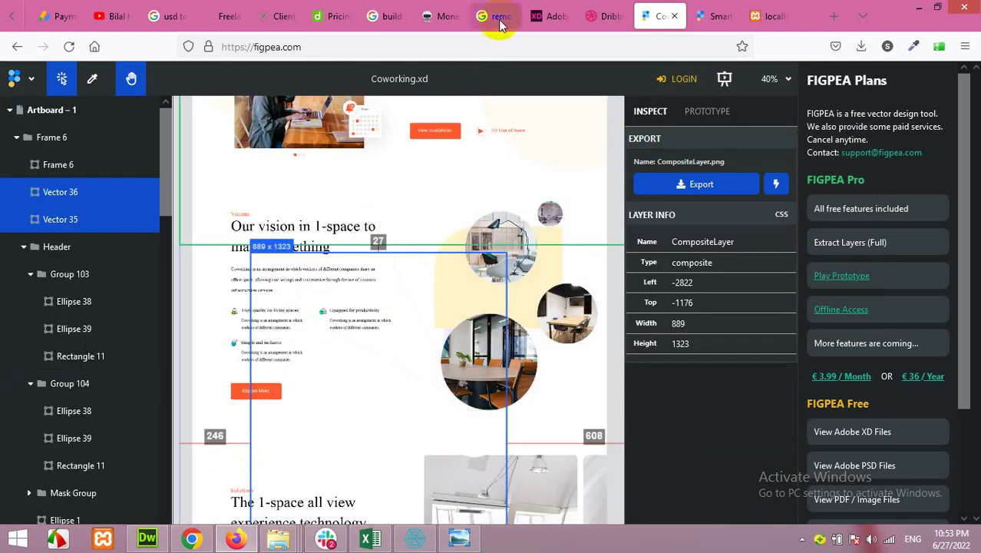
pyautogui.click(191, 538)
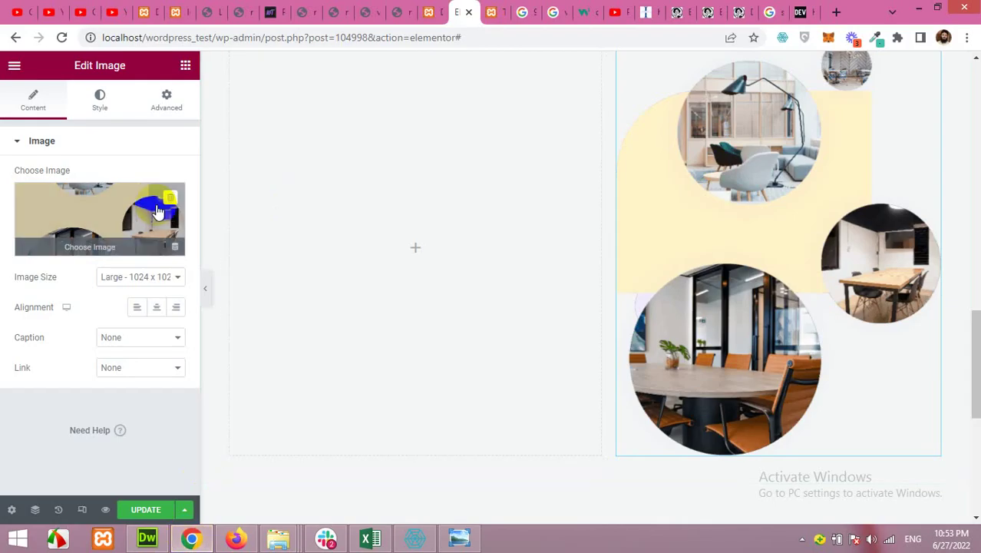
# Step: Give the Visions section a classic background by uploading 3rd-banner-background.png from the Landing Pages folder and inserting it as the background image
pyautogui.scroll(1, 424, 280)
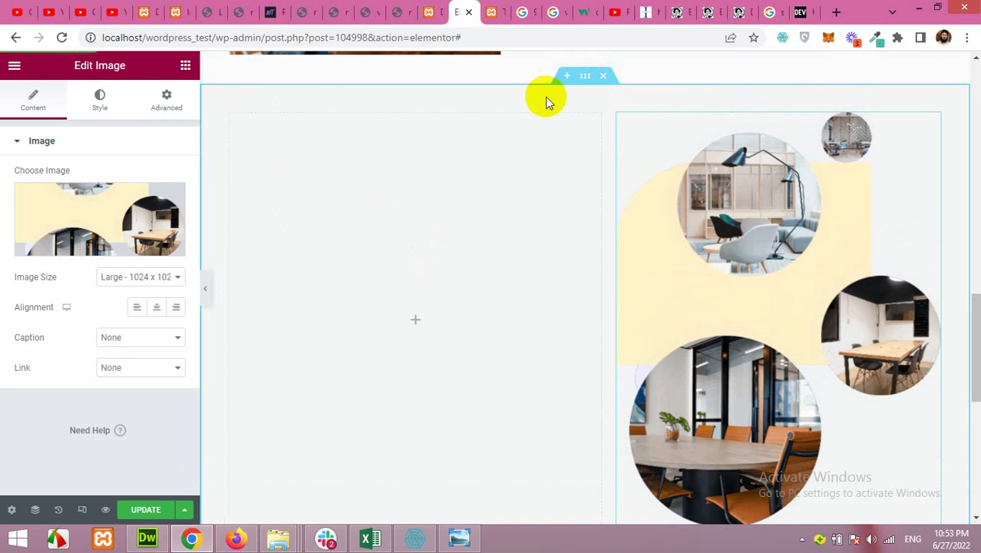
pyautogui.click(585, 77)
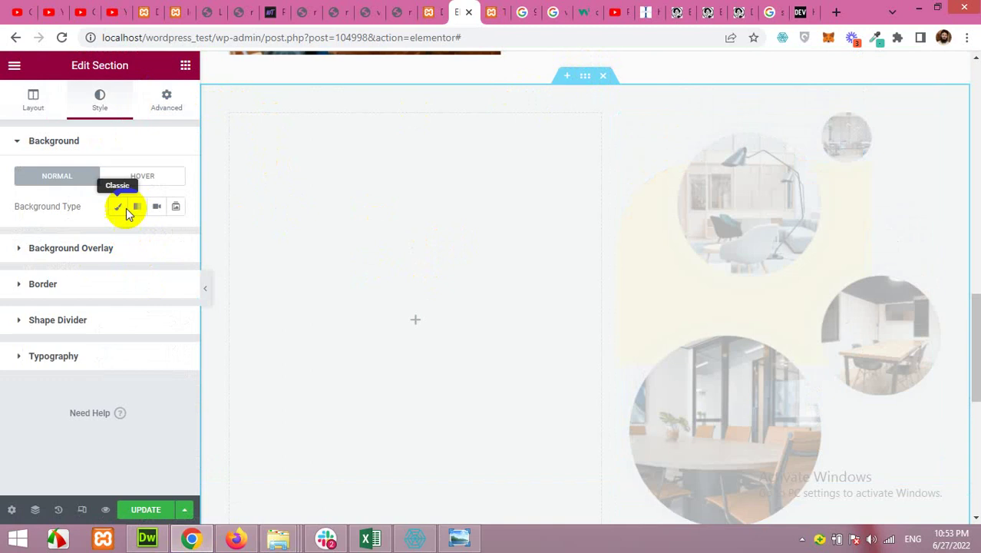
pyautogui.click(126, 208)
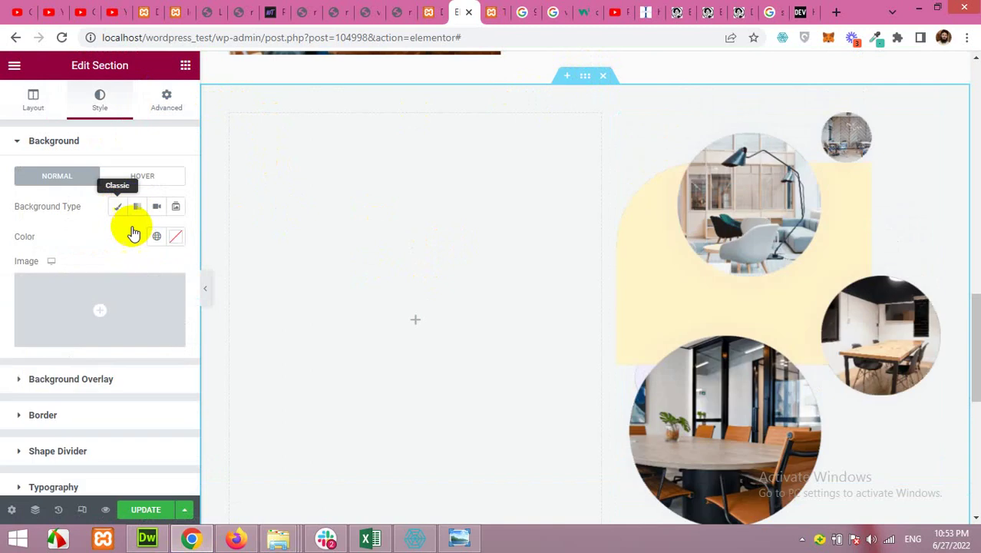
pyautogui.click(153, 330)
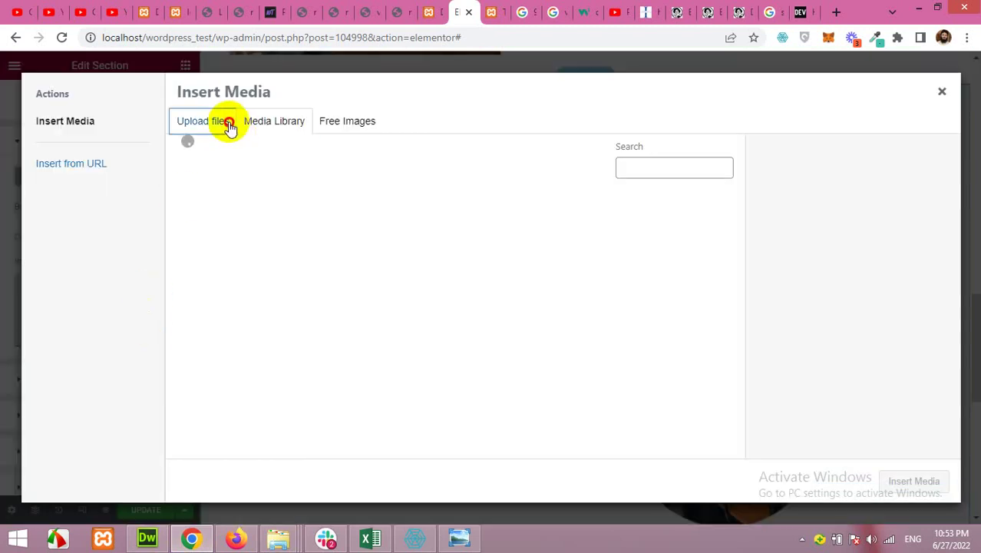
pyautogui.click(229, 125)
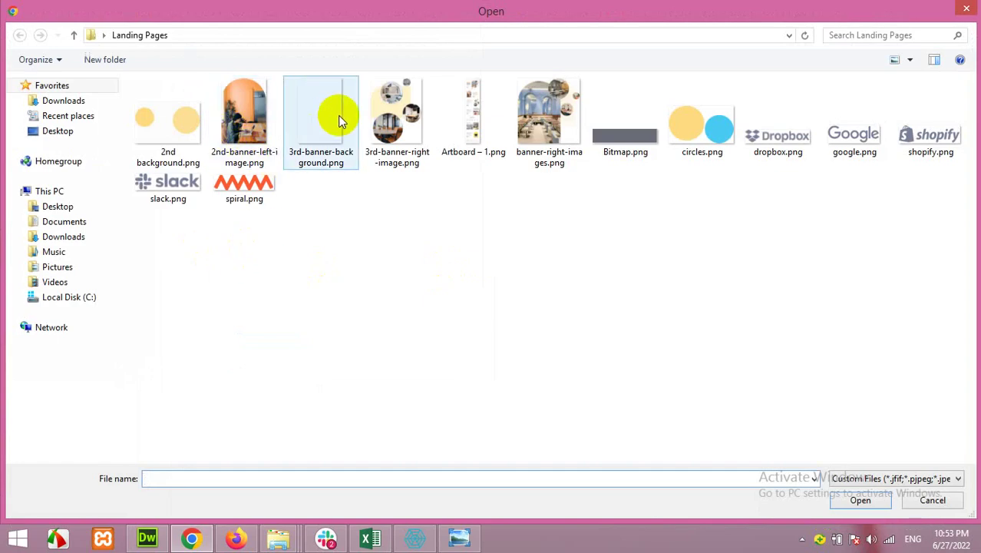
pyautogui.click(340, 120)
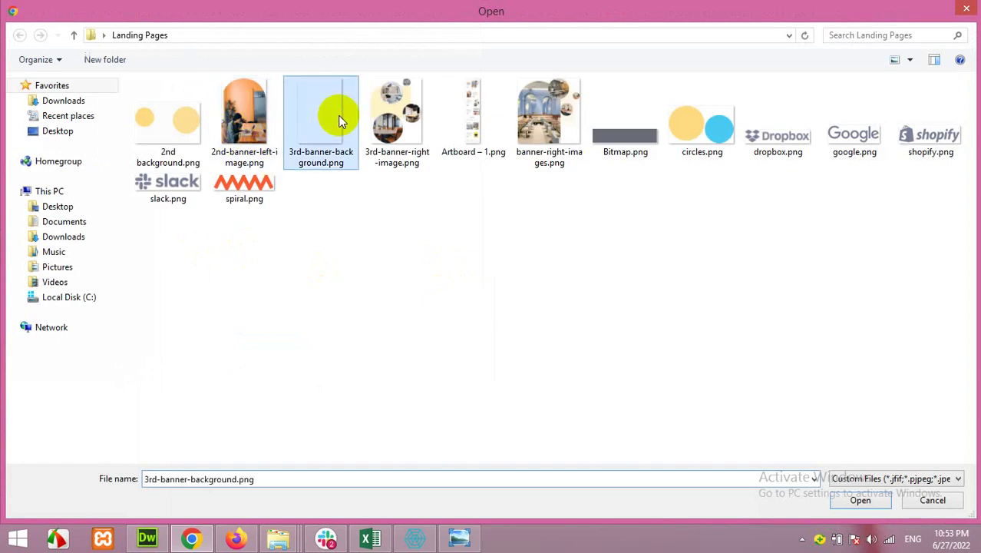
pyautogui.click(853, 499)
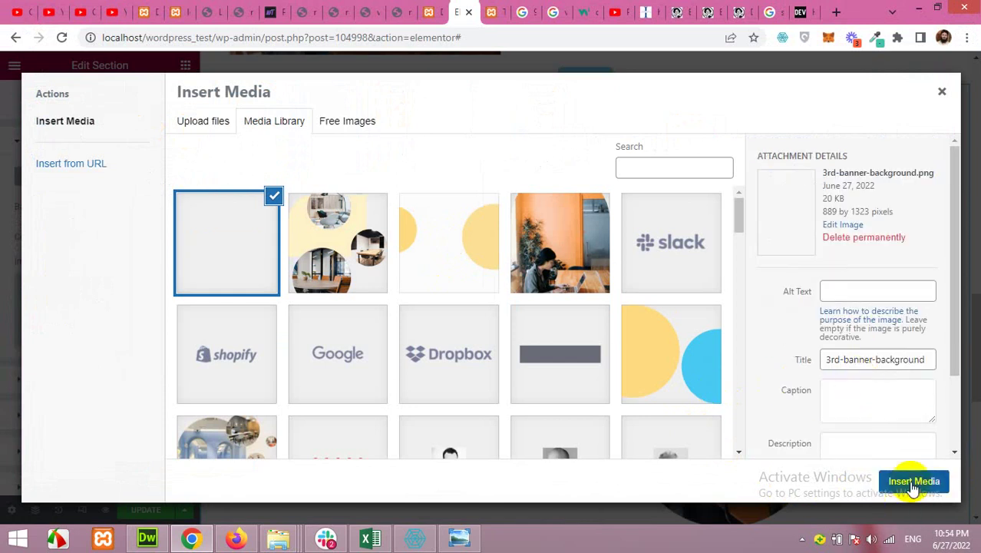
pyautogui.click(913, 481)
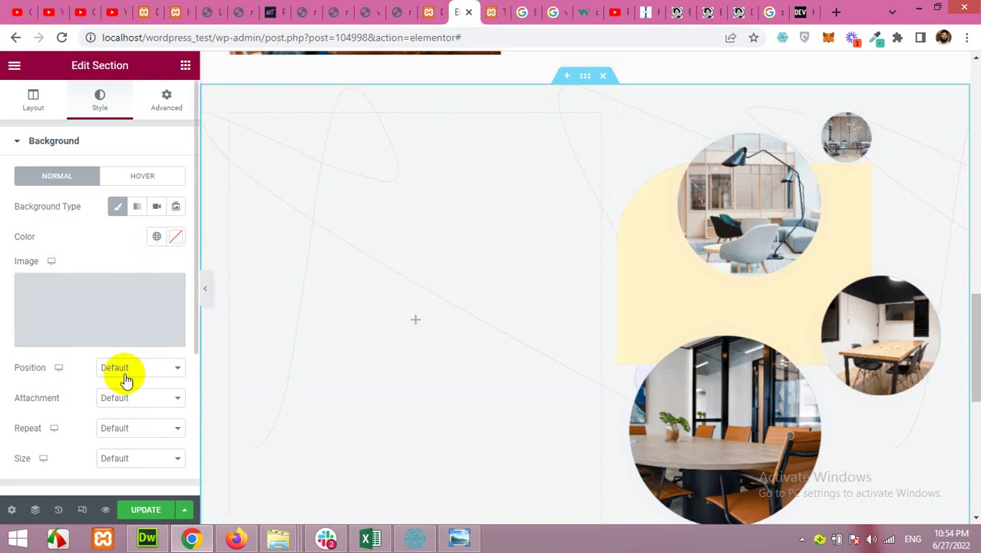
# Step: Set the Visions section's background image repeat to No-repeat
pyautogui.scroll(-3, 383, 304)
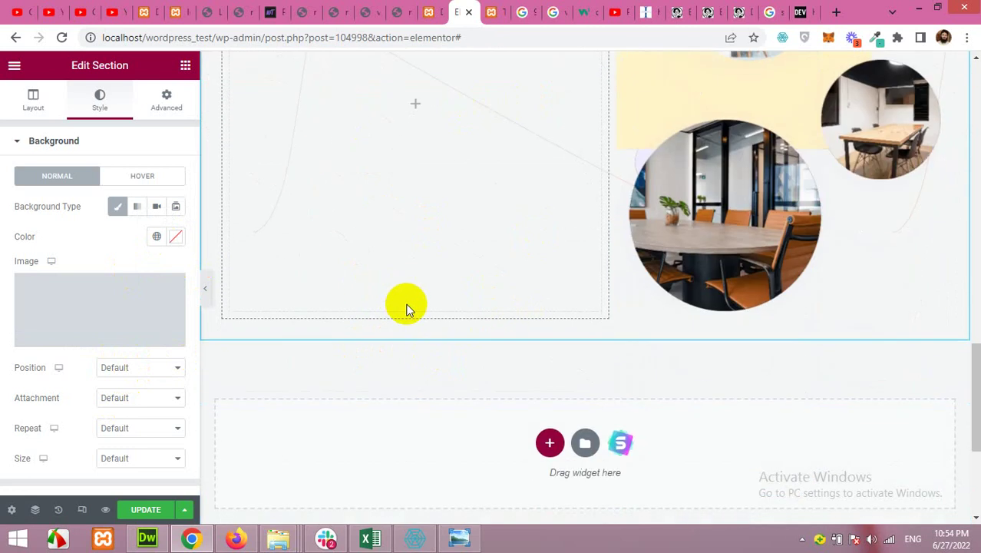
pyautogui.scroll(2, 455, 319)
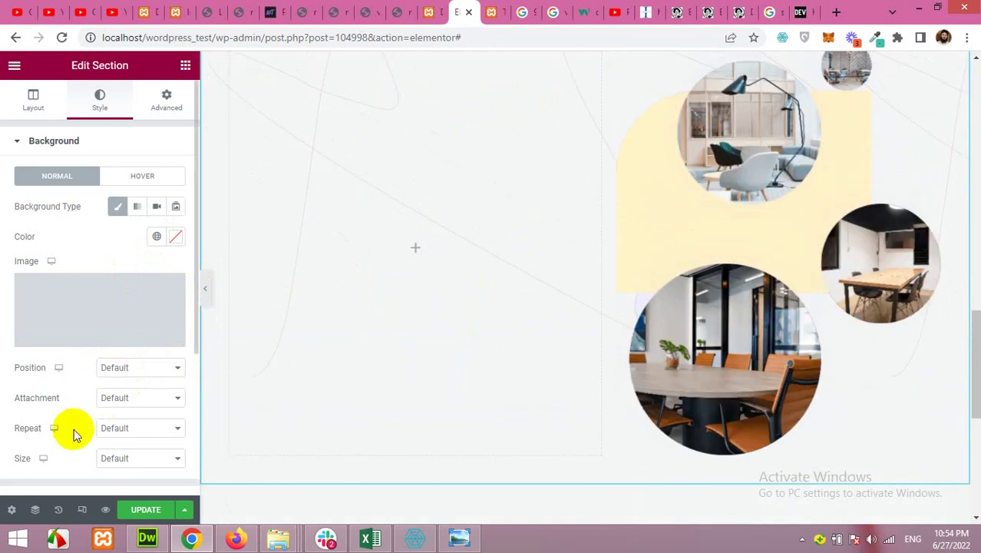
pyautogui.click(115, 429)
pyautogui.click(116, 452)
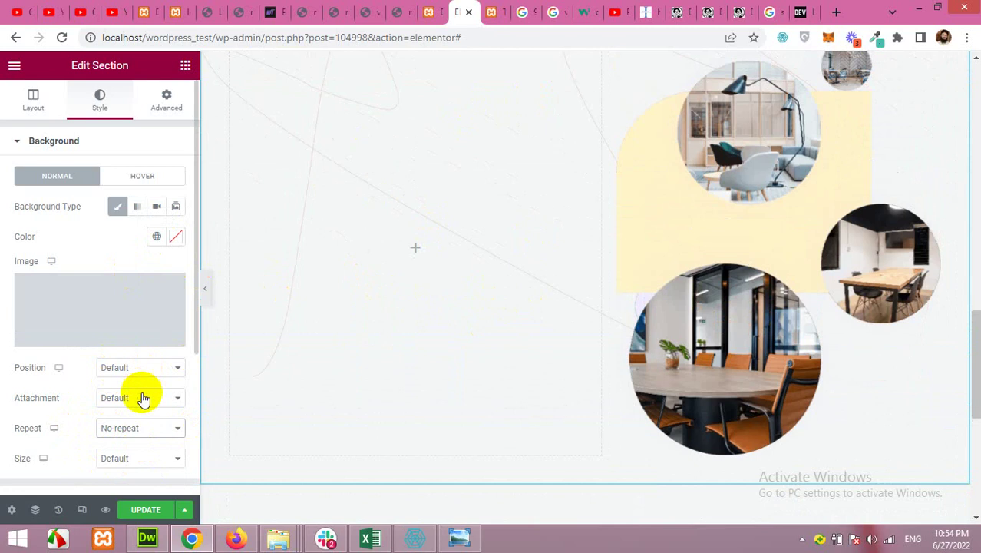
pyautogui.scroll(-1, 166, 427)
pyautogui.scroll(-1, 161, 416)
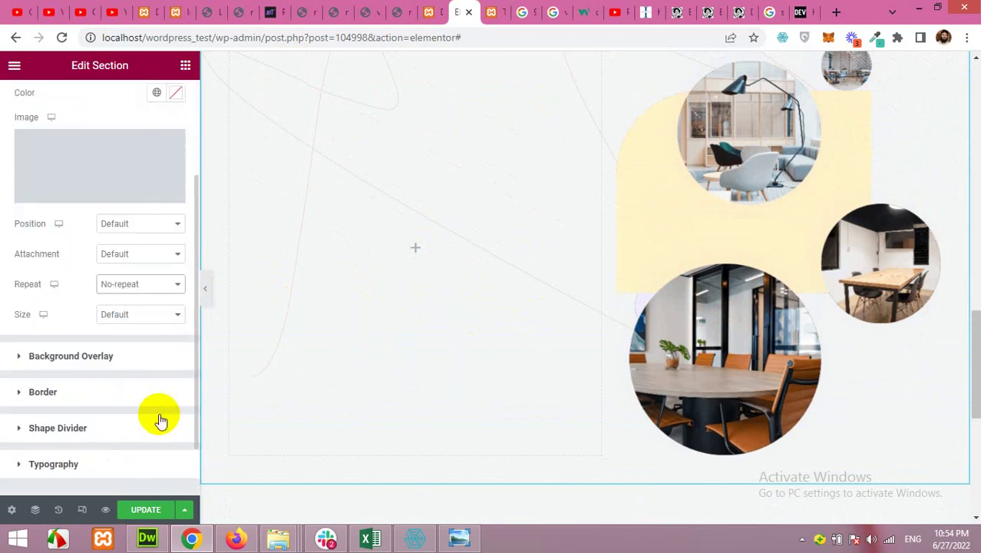
pyautogui.scroll(2, 159, 414)
pyautogui.scroll(2, 402, 318)
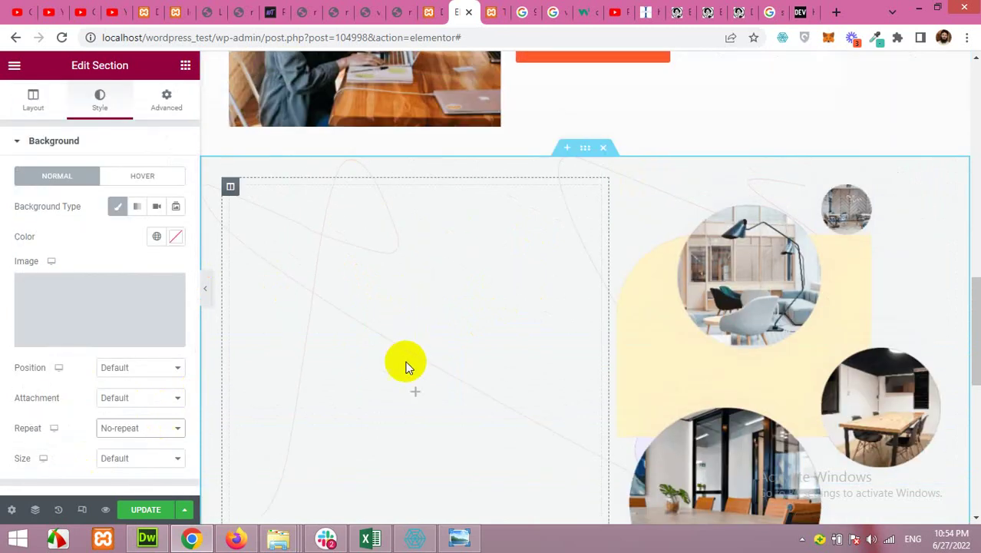
# Step: Check the Artboard – 1.png mockup in Windows Photo Viewer, return to Elementor, and move a duplicate of the Services heading into the Visions section's empty column
pyautogui.click(415, 385)
pyautogui.click(460, 538)
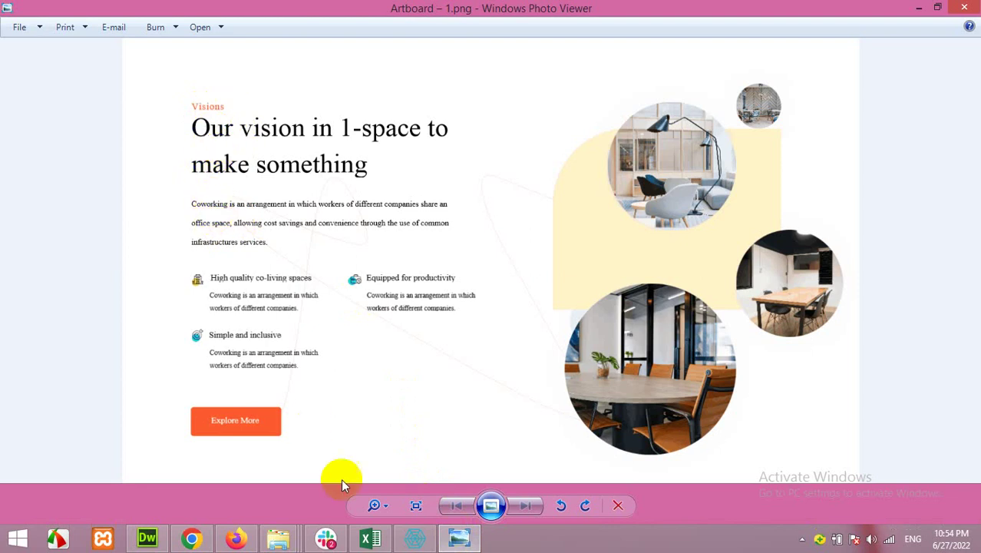
pyautogui.click(193, 539)
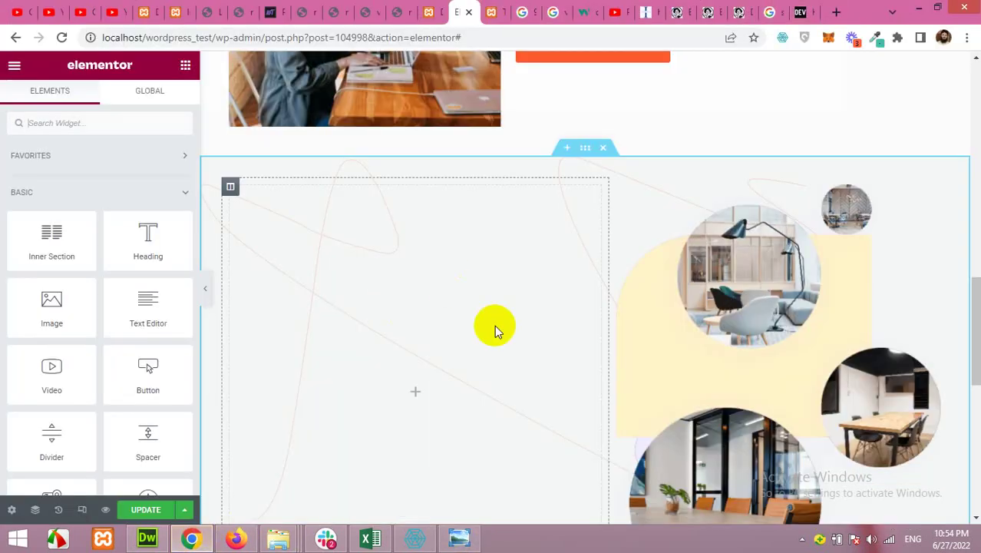
pyautogui.scroll(5, 498, 326)
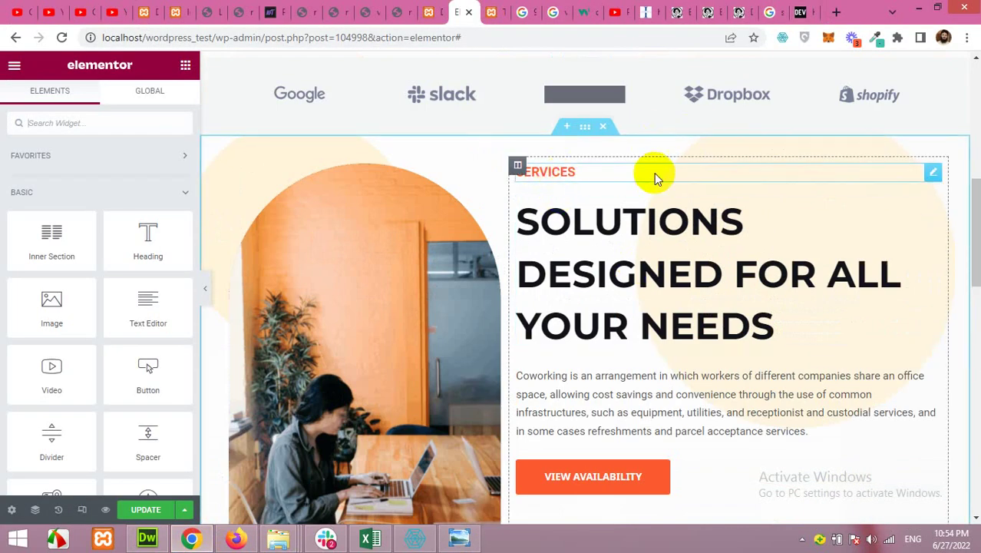
pyautogui.rightClick(932, 177)
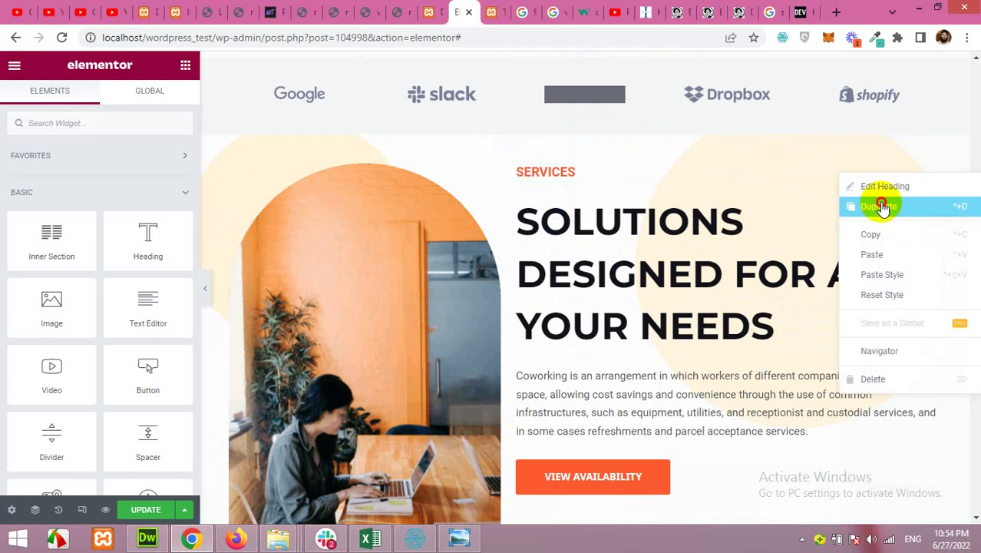
pyautogui.click(882, 196)
pyautogui.scroll(-2, 743, 214)
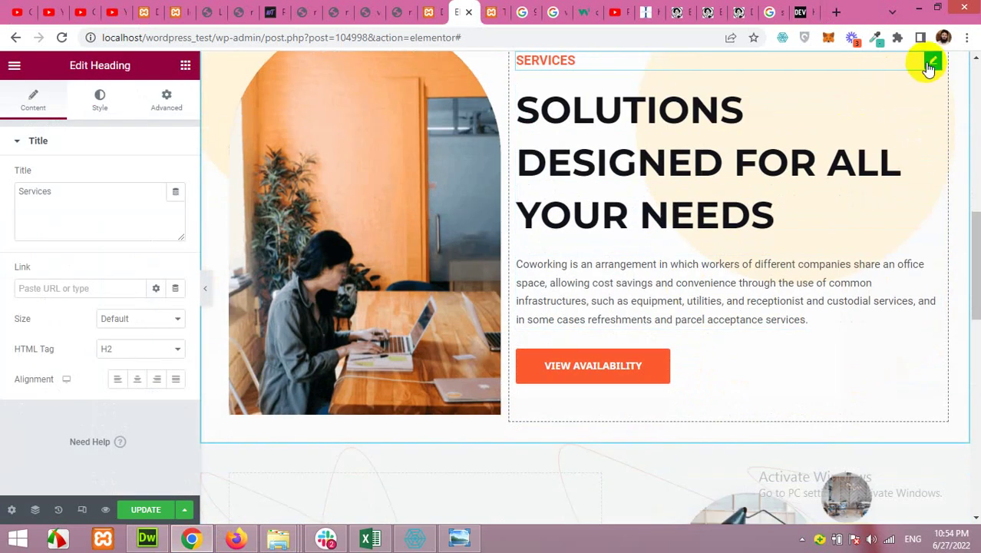
pyautogui.moveTo(929, 67); pyautogui.dragTo(391, 382)
# Step: Duplicate the "Solutions designed for all your needs" heading and place the copy beneath the Services heading in the Visions section
pyautogui.scroll(4, 668, 294)
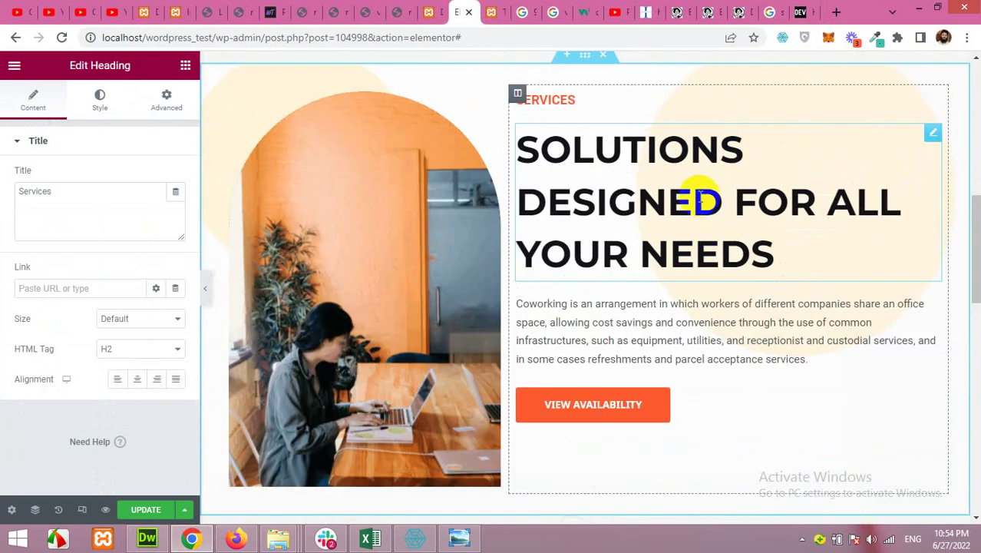
pyautogui.rightClick(702, 197)
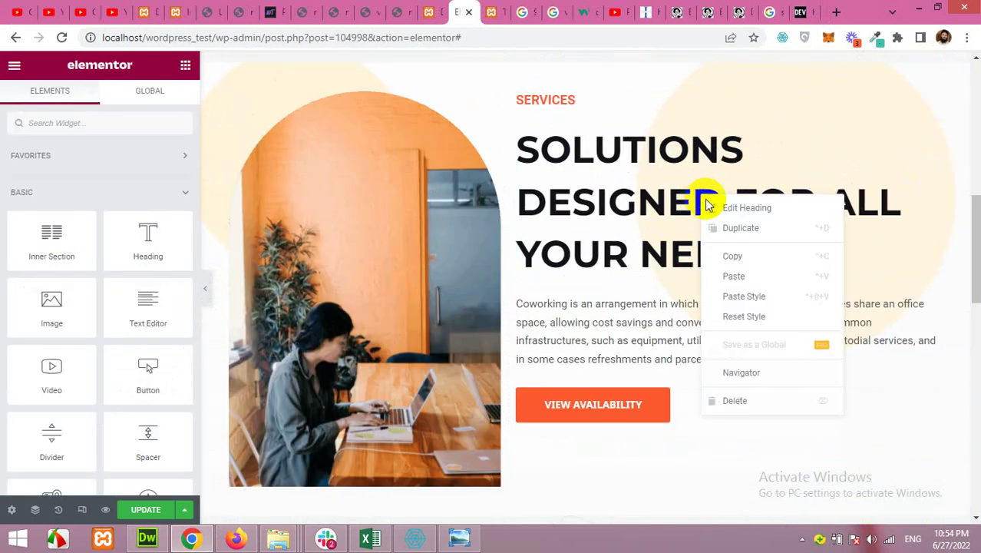
pyautogui.click(735, 229)
pyautogui.scroll(-2, 842, 318)
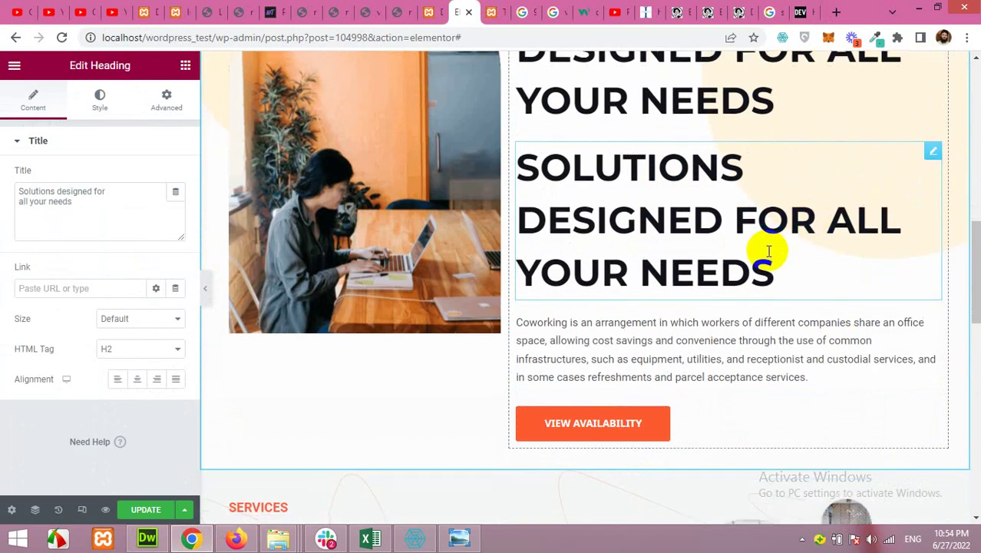
pyautogui.scroll(-4, 767, 251)
pyautogui.moveTo(930, 87); pyautogui.dragTo(293, 397)
# Step: Duplicate the Coworking description paragraph and place the copy beneath the large heading in the Visions section
pyautogui.rightClick(780, 129)
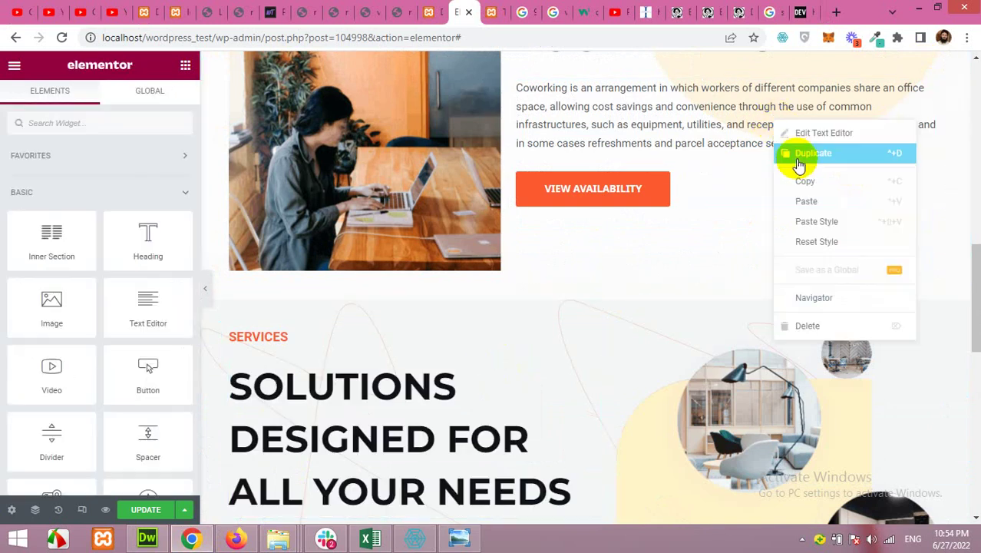
pyautogui.click(799, 157)
pyautogui.scroll(-2, 839, 242)
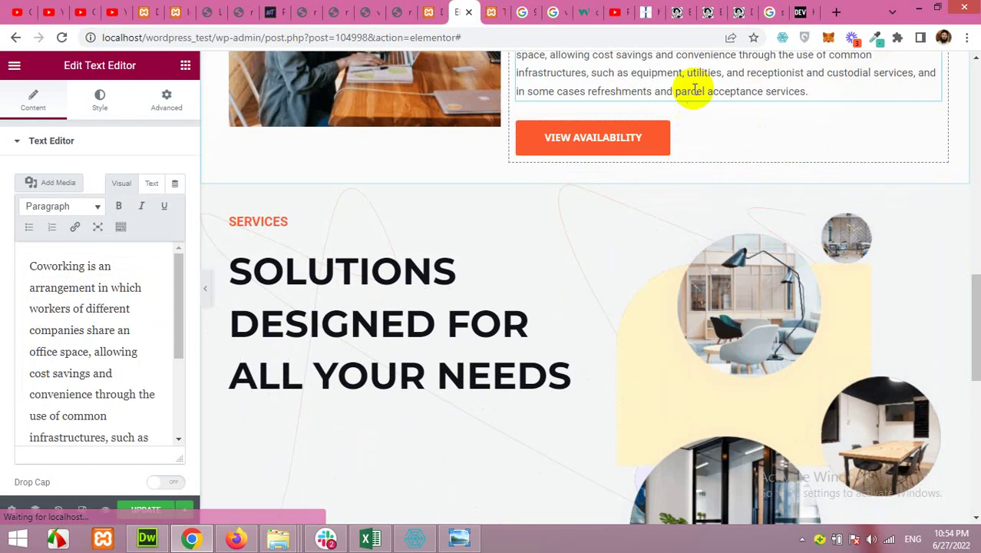
pyautogui.moveTo(694, 92); pyautogui.dragTo(854, 98)
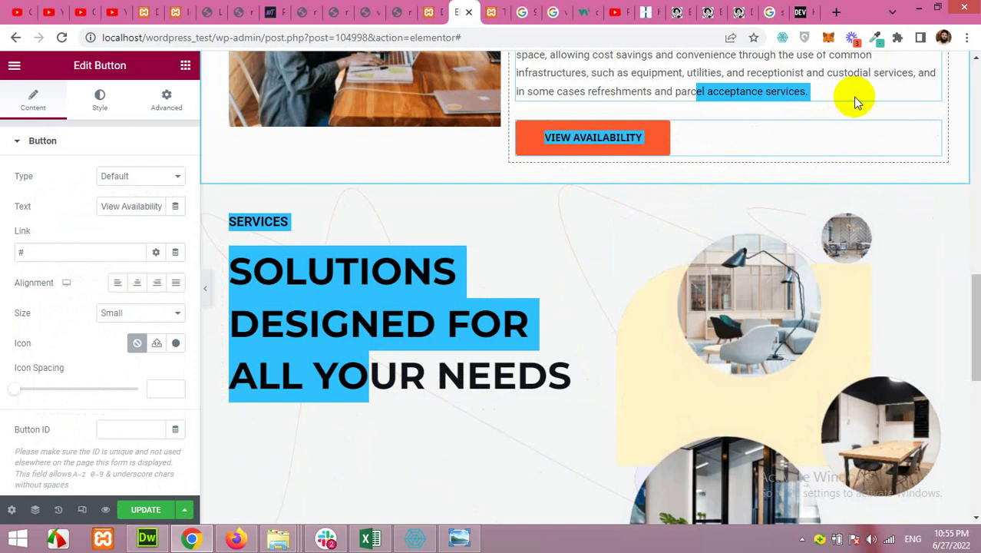
pyautogui.moveTo(925, 107); pyautogui.dragTo(382, 450)
# Step: Check the Visions design in Figpea, return to Elementor, and place a duplicate of the View Availability button beneath the Visions section's paragraph
pyautogui.click(235, 539)
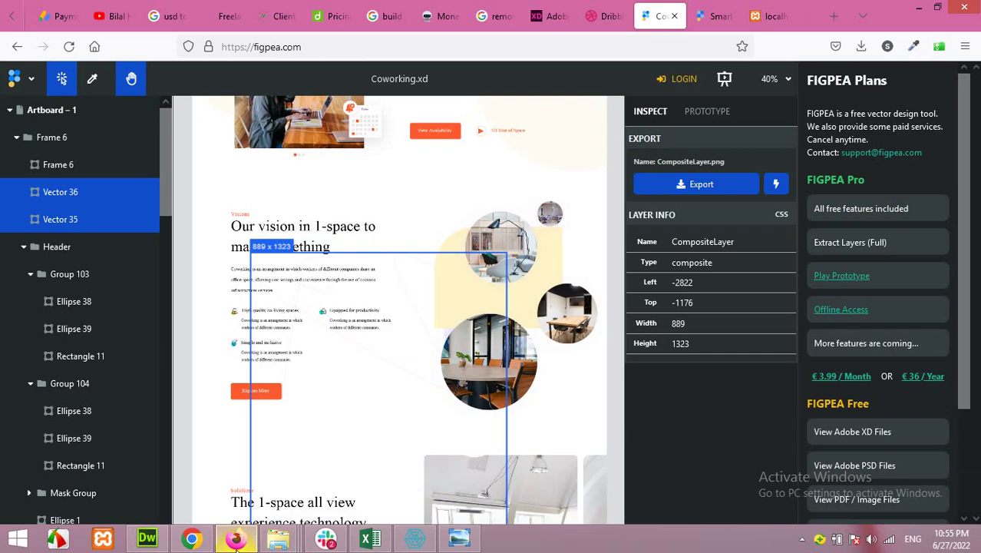
pyautogui.click(193, 539)
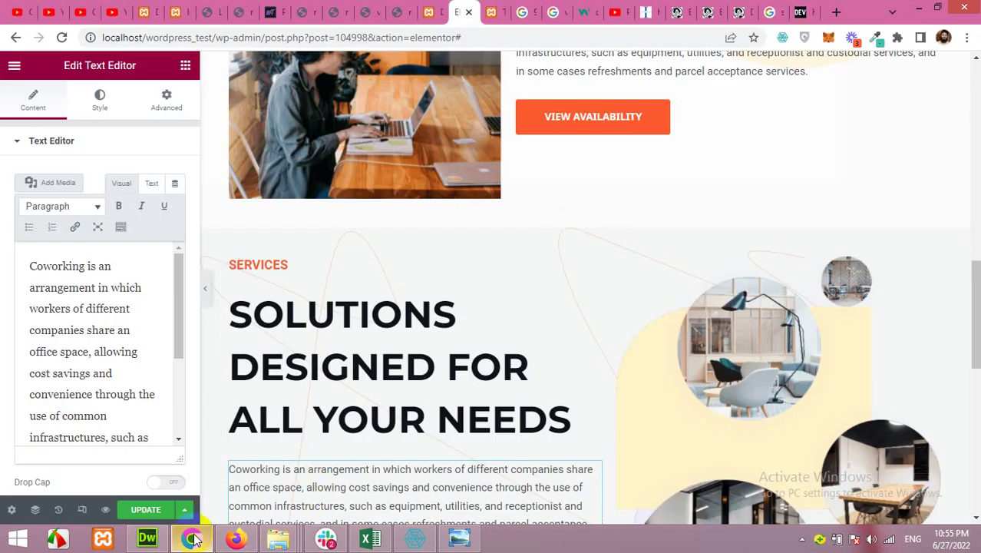
pyautogui.rightClick(669, 121)
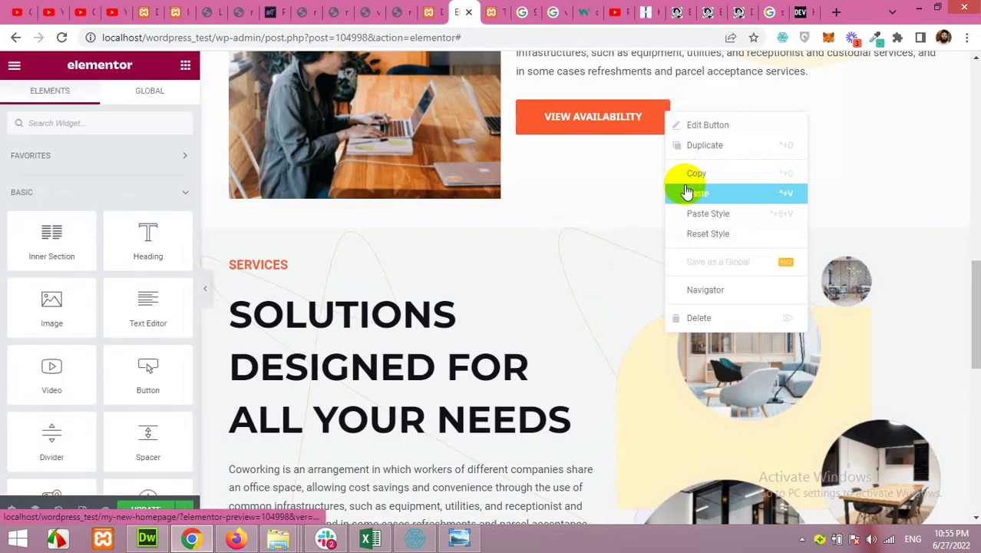
pyautogui.click(710, 145)
pyautogui.scroll(-2, 660, 142)
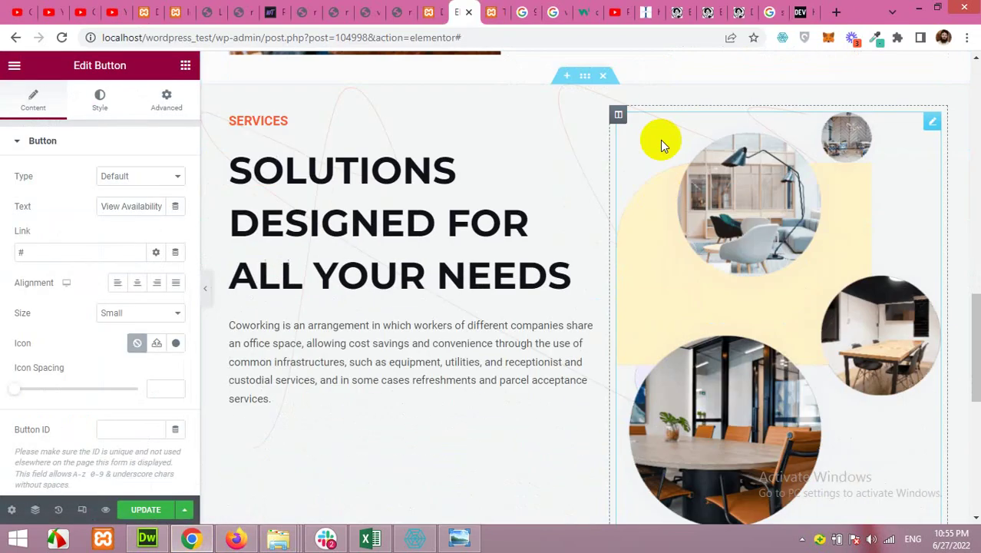
pyautogui.scroll(1, 649, 103)
pyautogui.moveTo(644, 106); pyautogui.dragTo(344, 484)
pyautogui.scroll(-2, 679, 281)
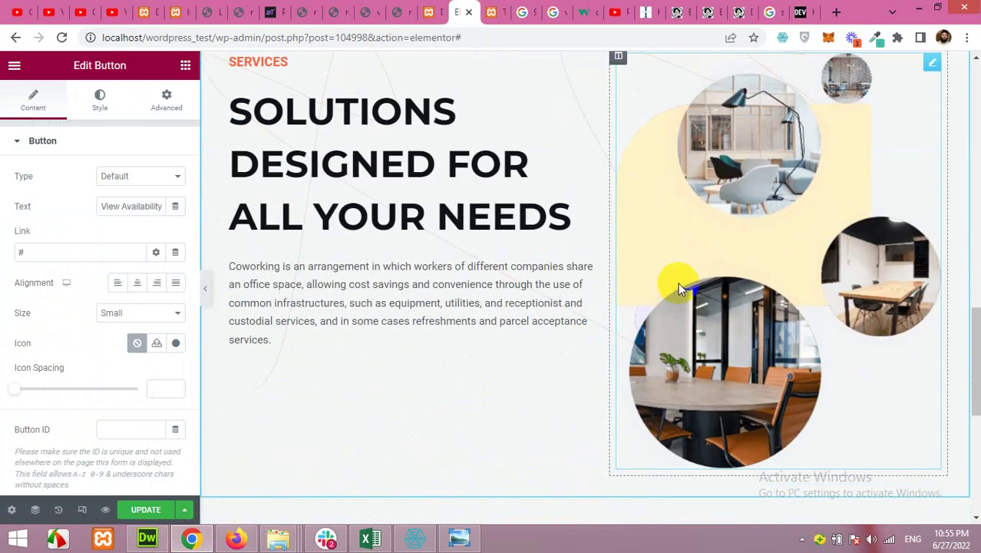
pyautogui.scroll(2, 768, 192)
pyautogui.moveTo(931, 90); pyautogui.dragTo(465, 357)
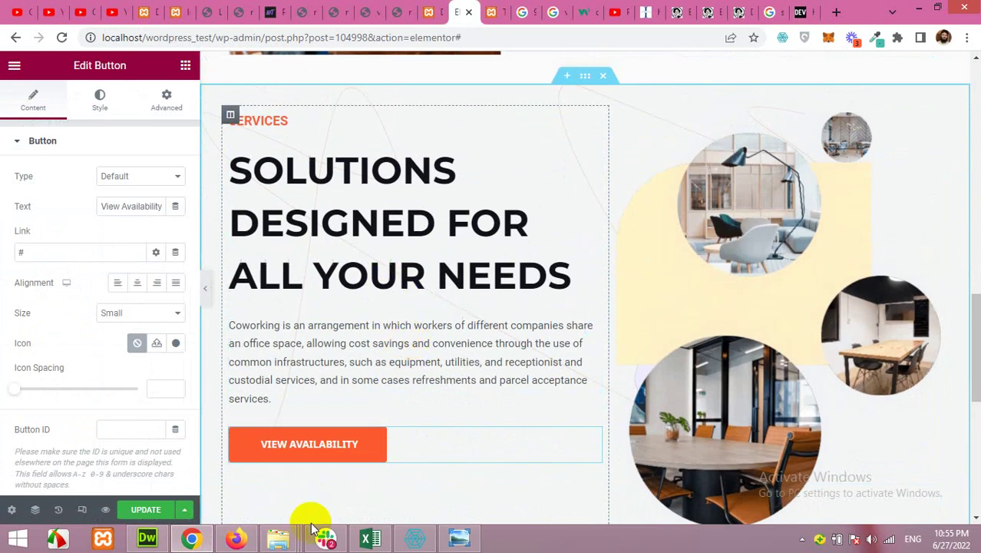
# Step: Switch to Figpea, inspect the text and font family of the Visions label, and return to Elementor
pyautogui.click(236, 540)
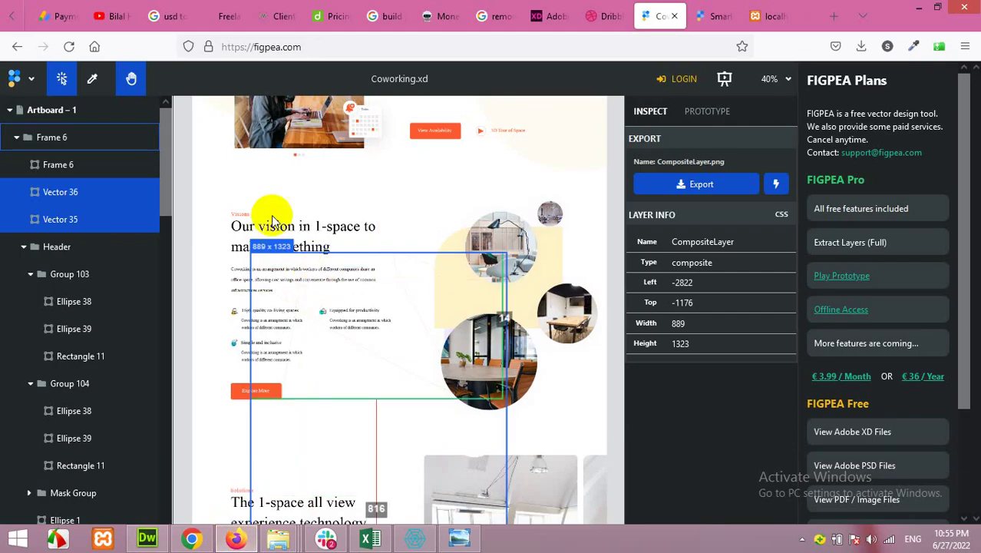
pyautogui.click(246, 219)
pyautogui.tripleClick(718, 340)
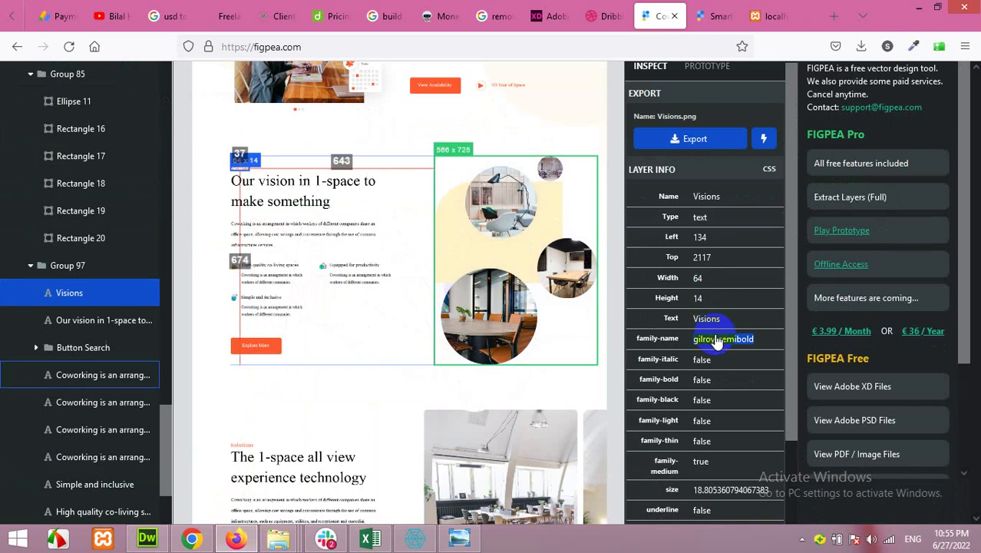
pyautogui.click(191, 538)
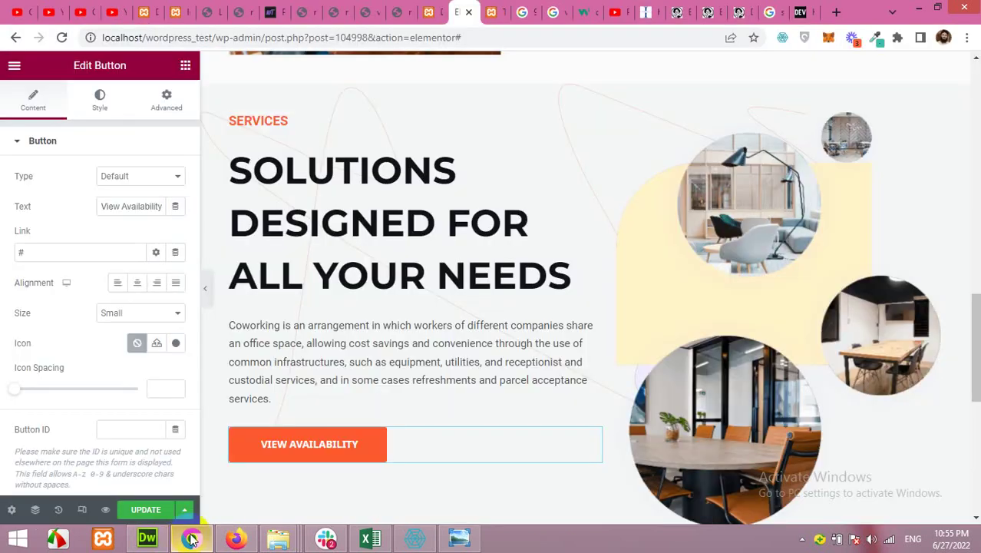